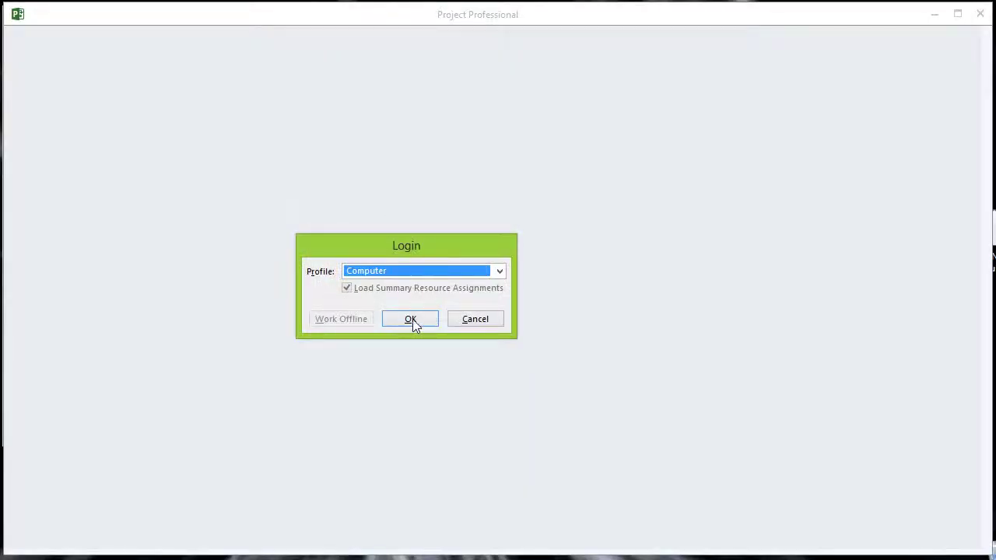
# Log in with the Computer profile and switch F7914-008-E3.mpp to the "Passo 03 - Estrutura Analitica da Organizacao - ORG" view
pyautogui.click(411, 321)
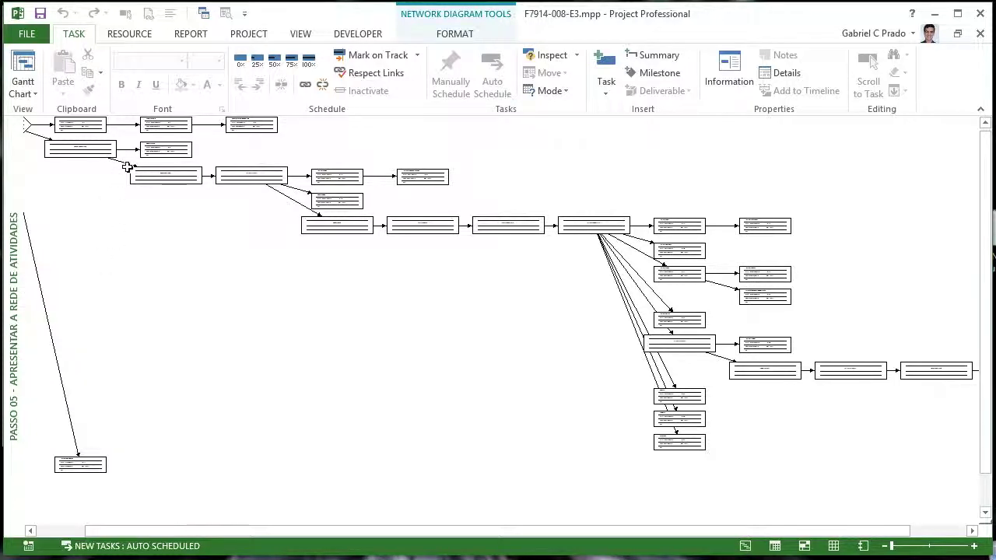
pyautogui.moveTo(127, 167)
pyautogui.moveTo(106, 154)
pyautogui.rightClick(17, 152)
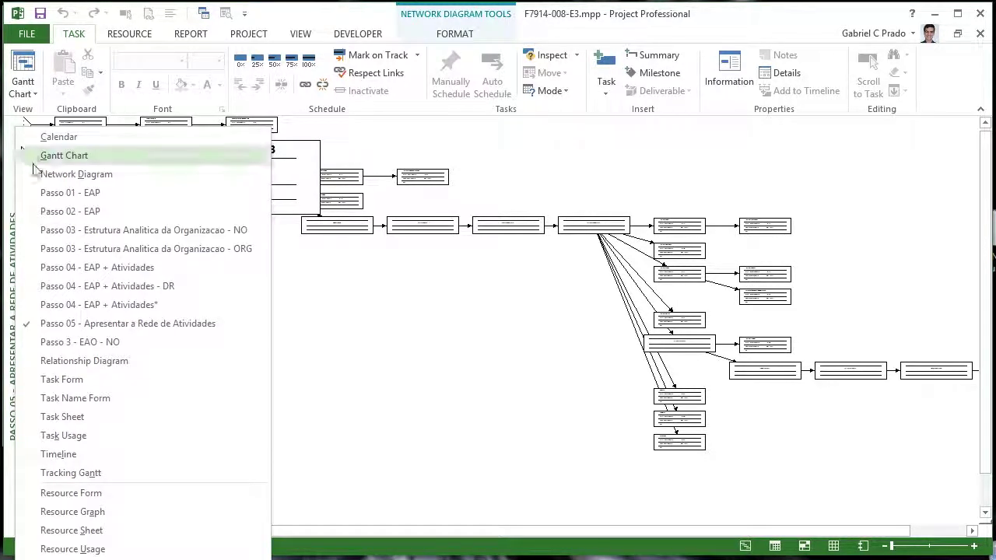
pyautogui.click(116, 249)
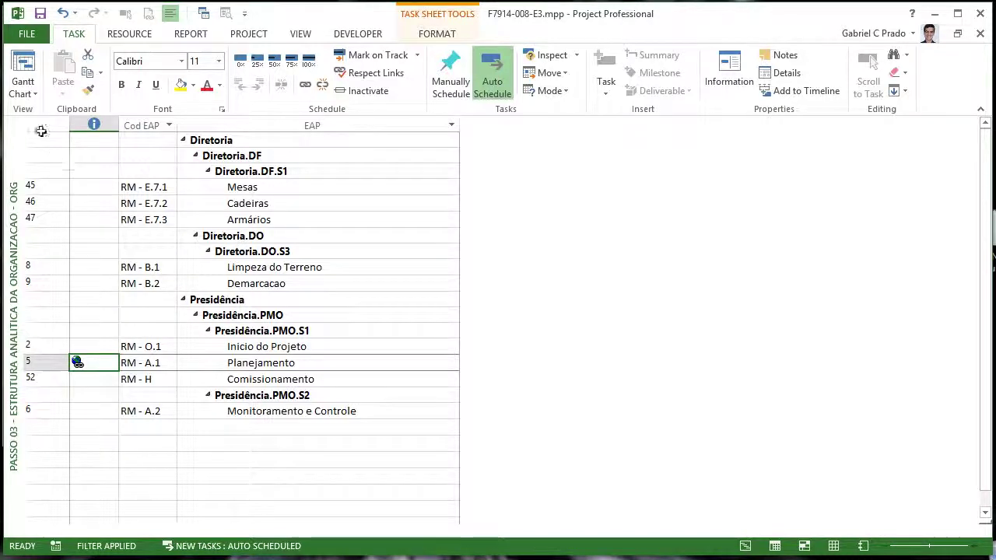
# Open the workbook linked to the Planejamento task to view it, and close it again
pyautogui.click(77, 362)
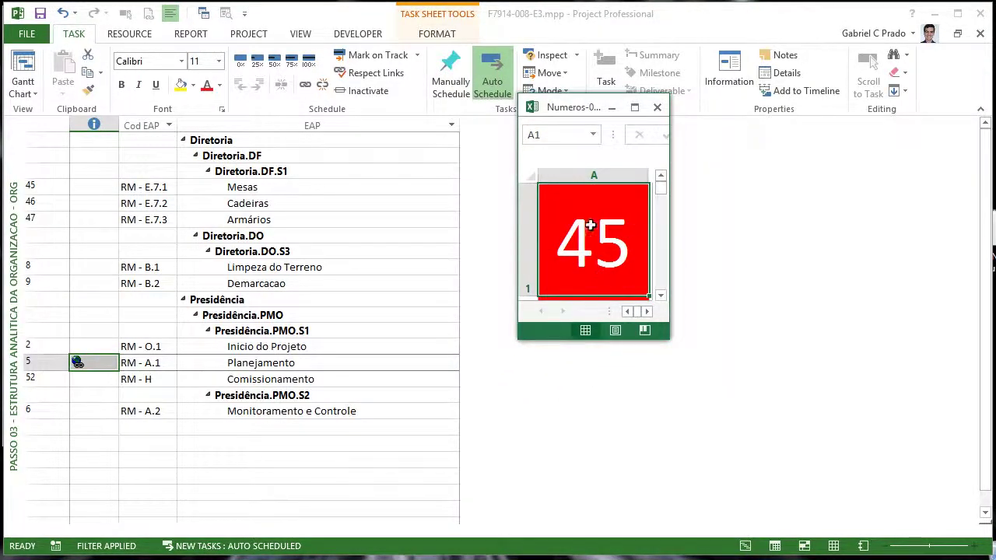
pyautogui.moveTo(580, 112); pyautogui.dragTo(514, 112)
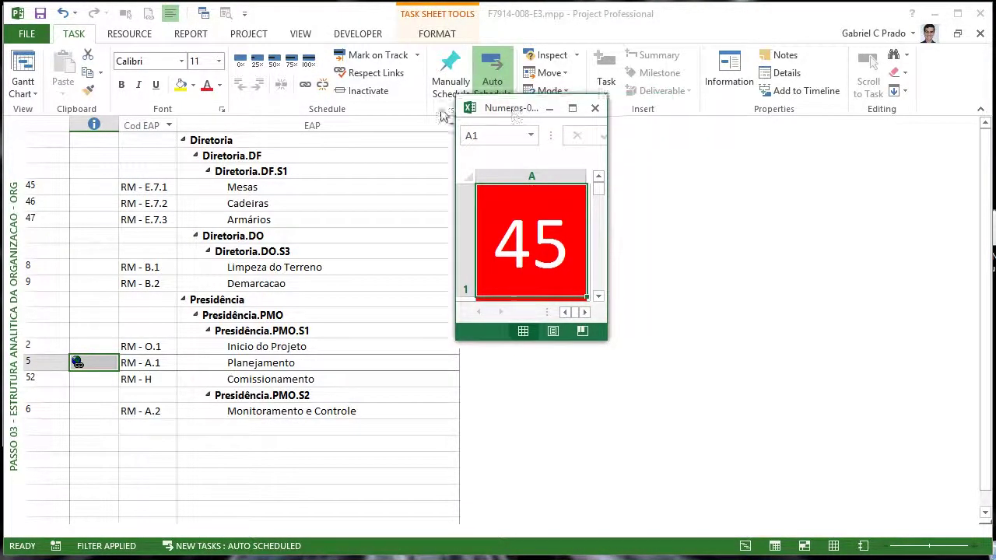
pyautogui.click(587, 107)
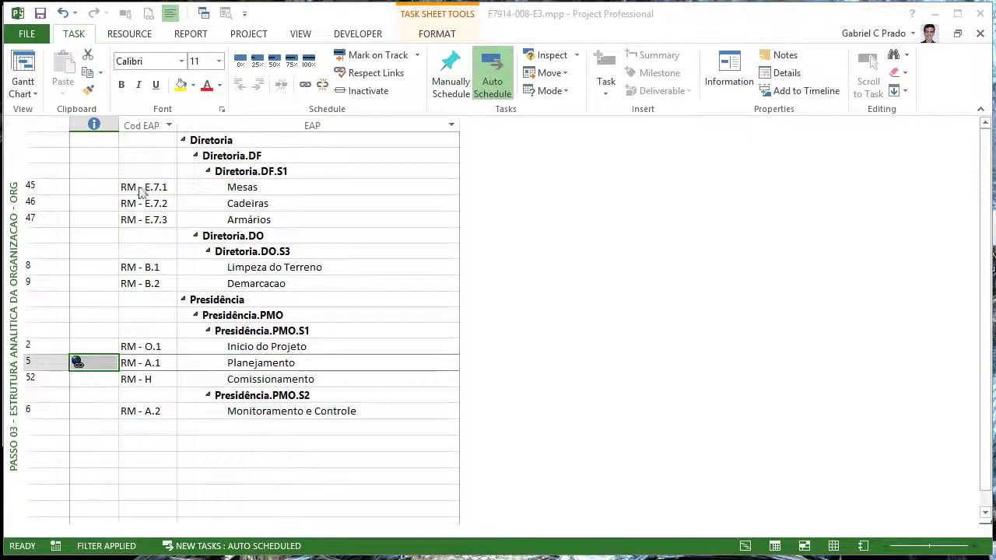
# Inspect the table, group and filter defined for the "Passo 03 - Estrutura Analitica da Organizacao - NO" view without changing them
pyautogui.rightClick(19, 144)
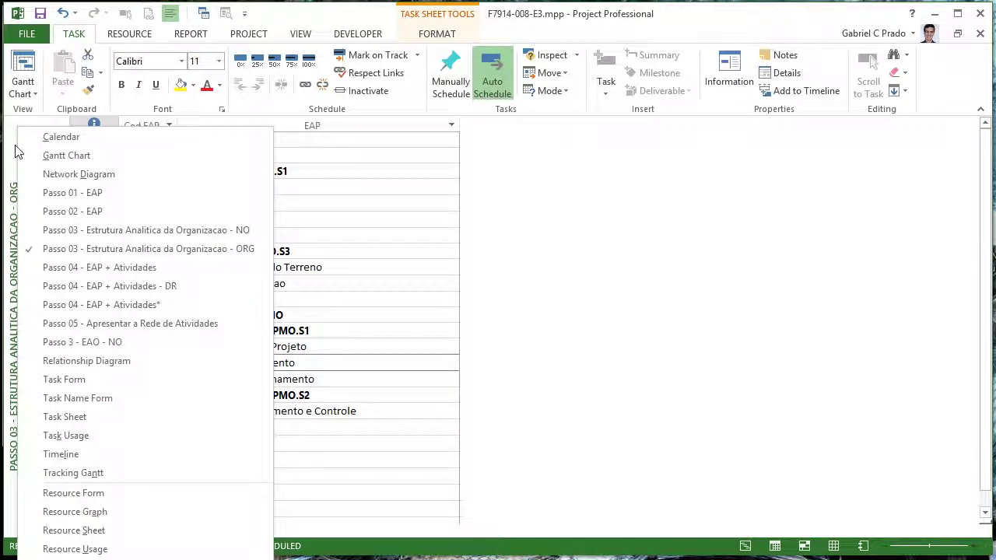
pyautogui.click(70, 558)
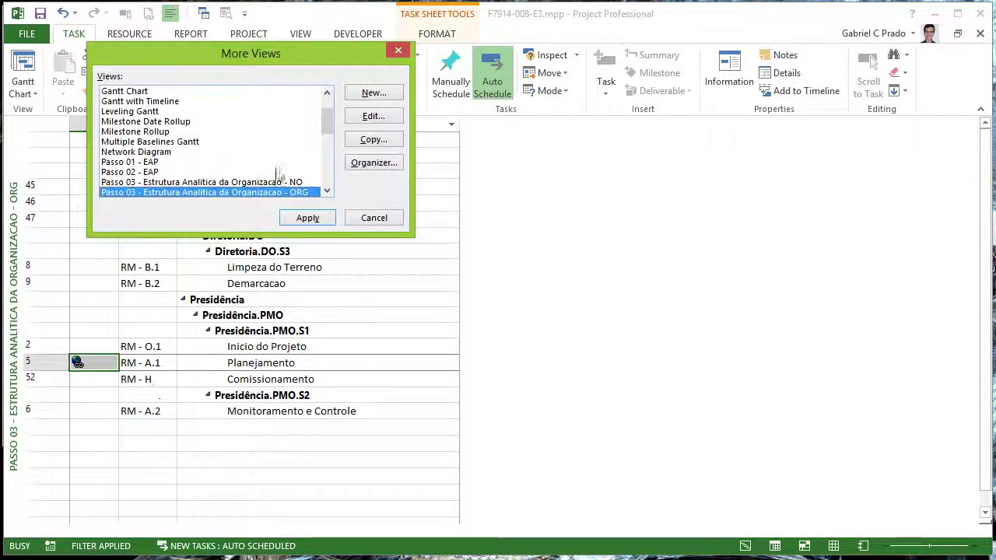
pyautogui.click(327, 190)
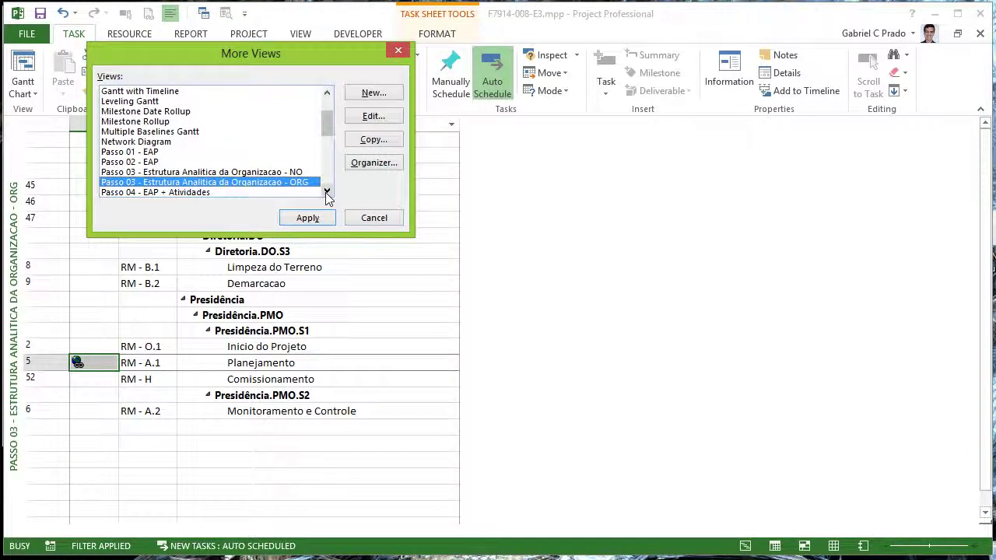
pyautogui.click(237, 172)
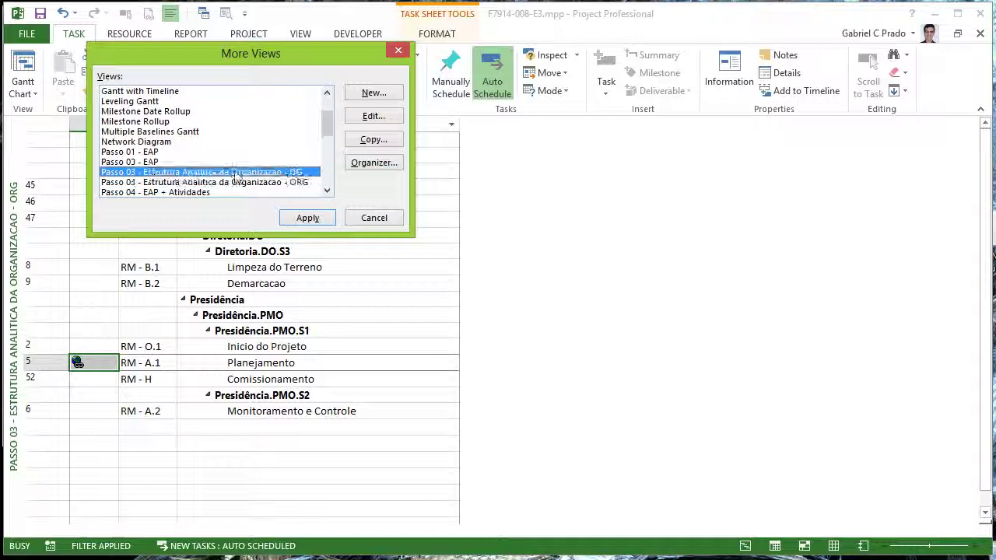
pyautogui.click(371, 117)
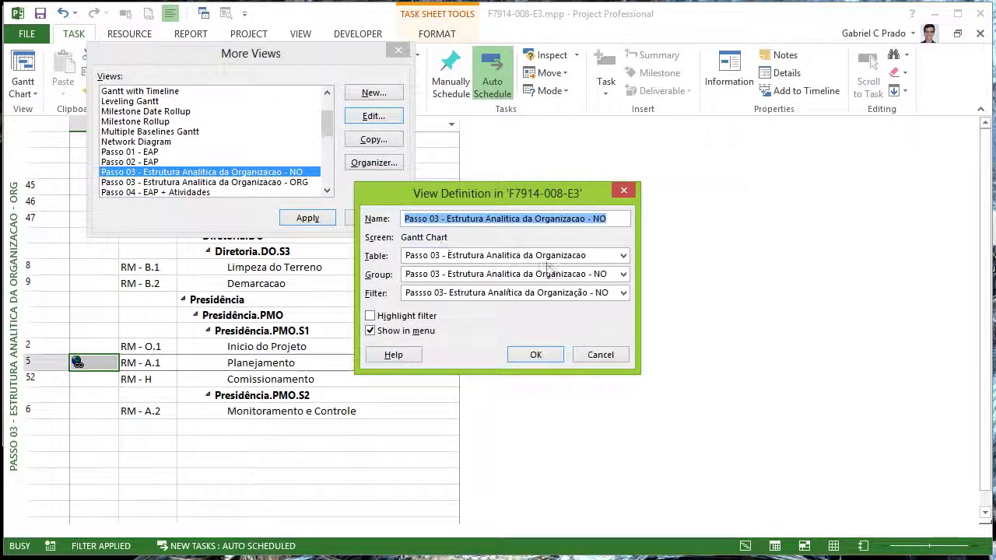
pyautogui.click(623, 190)
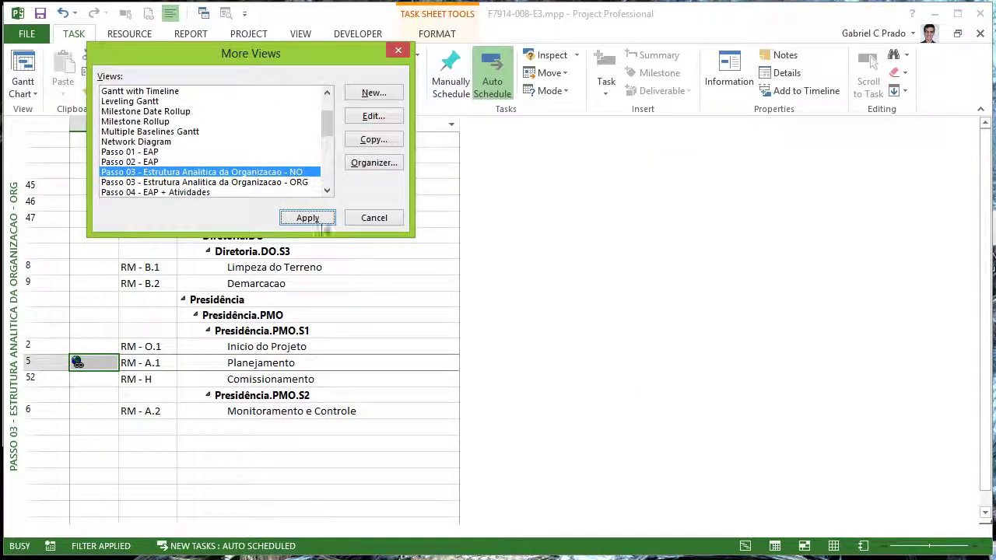
# Inspect the table, group and filter defined for the "Passo 03 - Estrutura Analitica da Organizacao - ORG" view without changing them
pyautogui.click(294, 183)
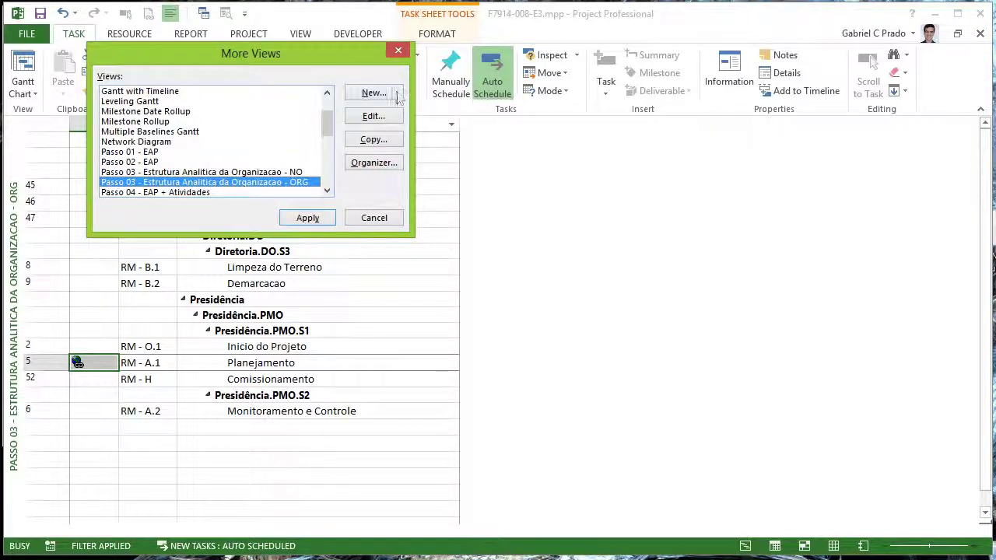
pyautogui.click(373, 116)
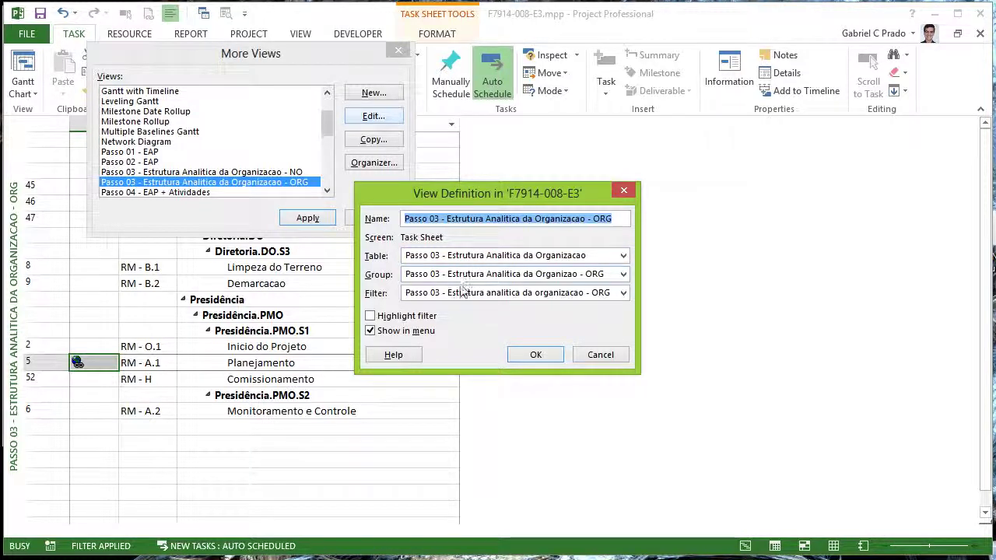
pyautogui.click(602, 356)
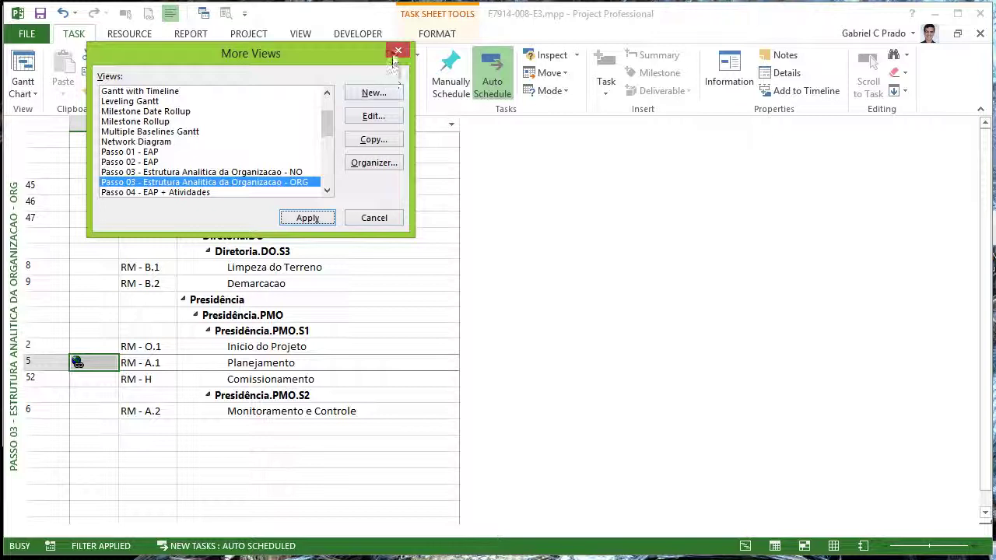
pyautogui.click(397, 54)
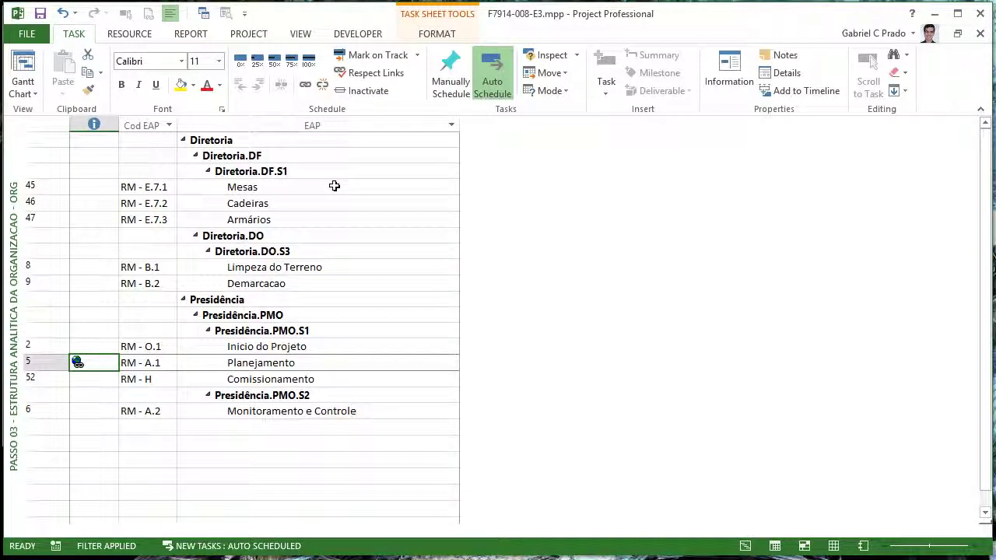
# Inspect the criteria of the "Passso 03- Estrutura Analítica da Organização - NO" task filter and leave its definition unchanged
pyautogui.click(300, 34)
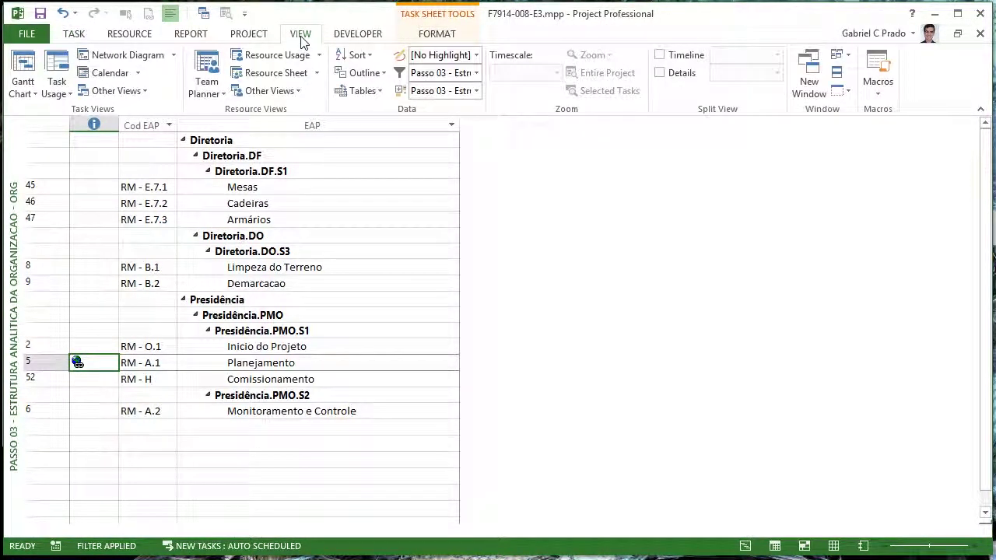
pyautogui.click(476, 73)
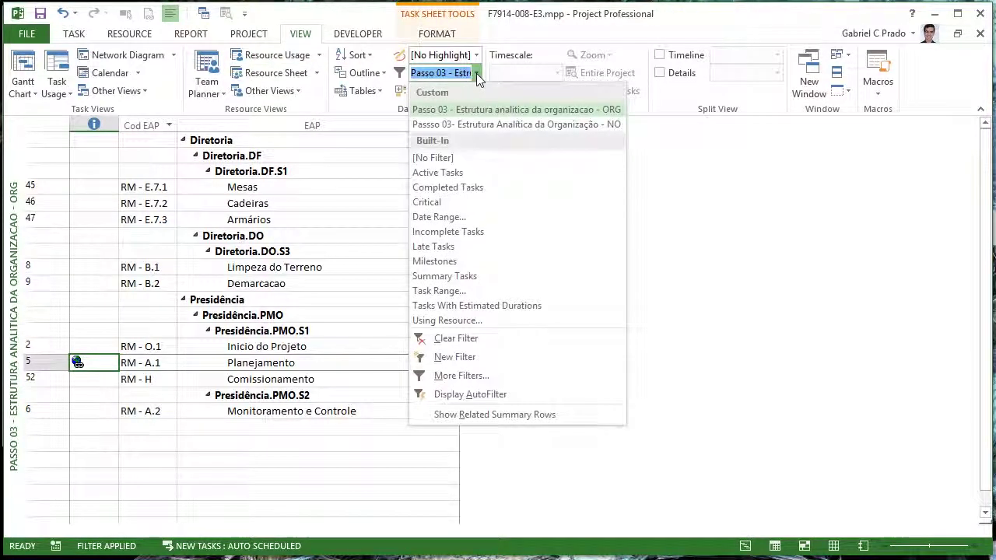
pyautogui.click(462, 375)
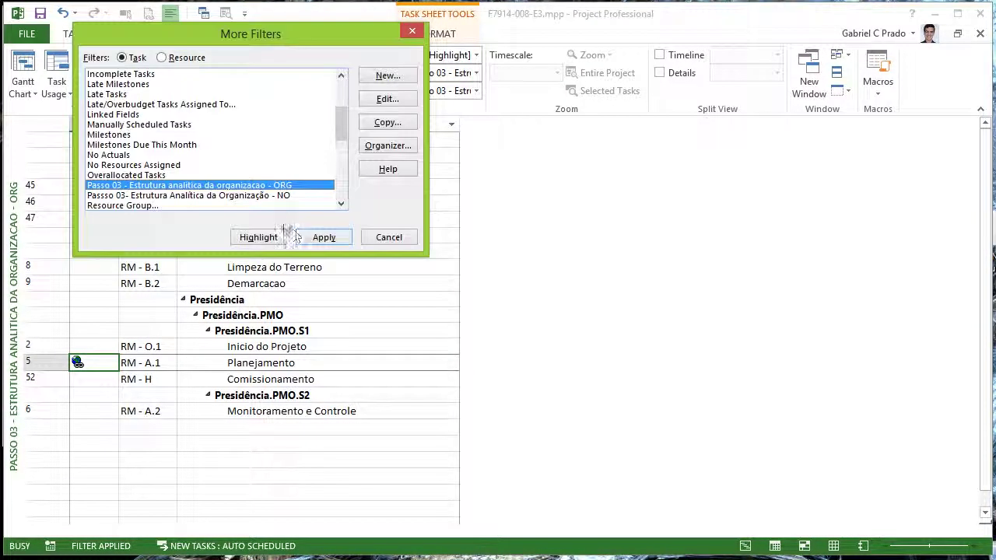
pyautogui.click(284, 196)
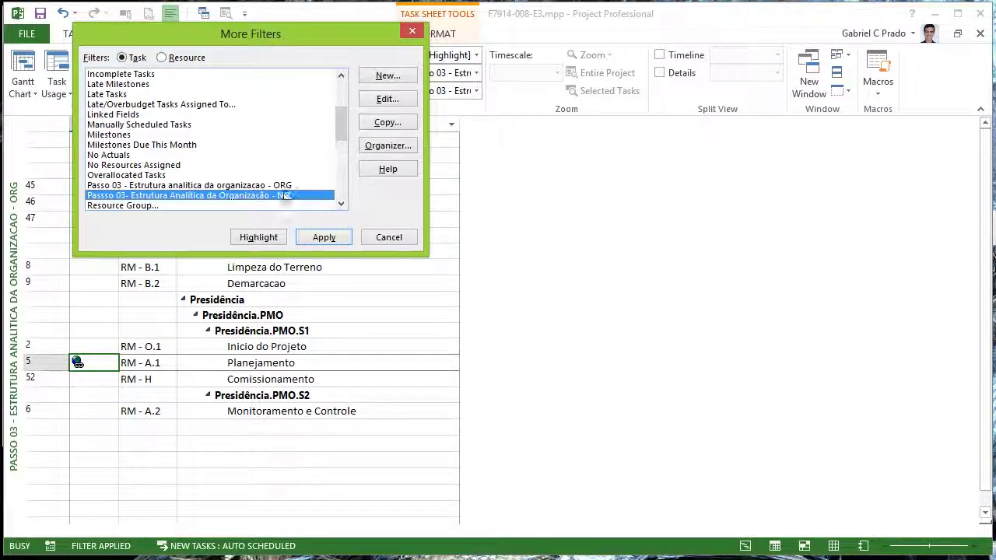
pyautogui.click(372, 101)
pyautogui.moveTo(457, 165); pyautogui.dragTo(633, 68)
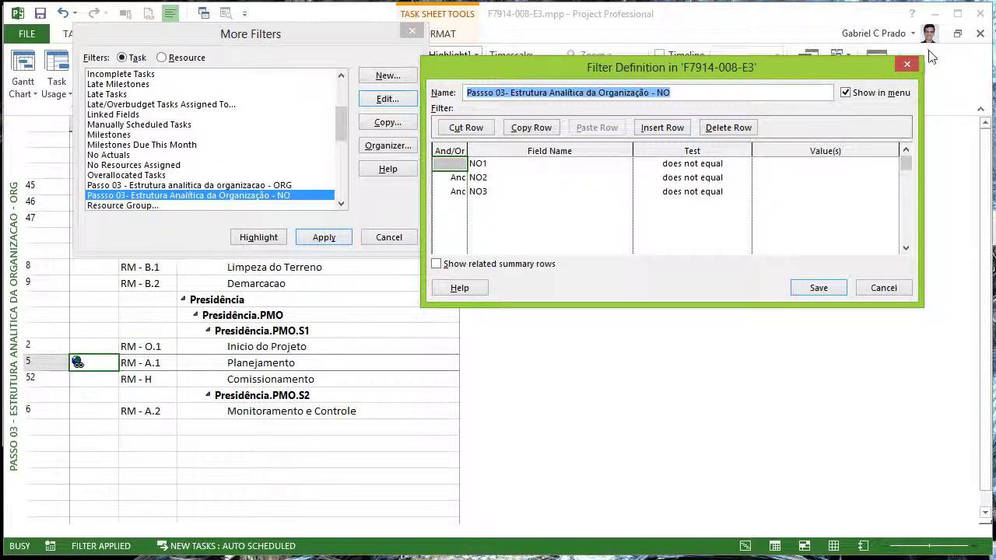
pyautogui.click(908, 65)
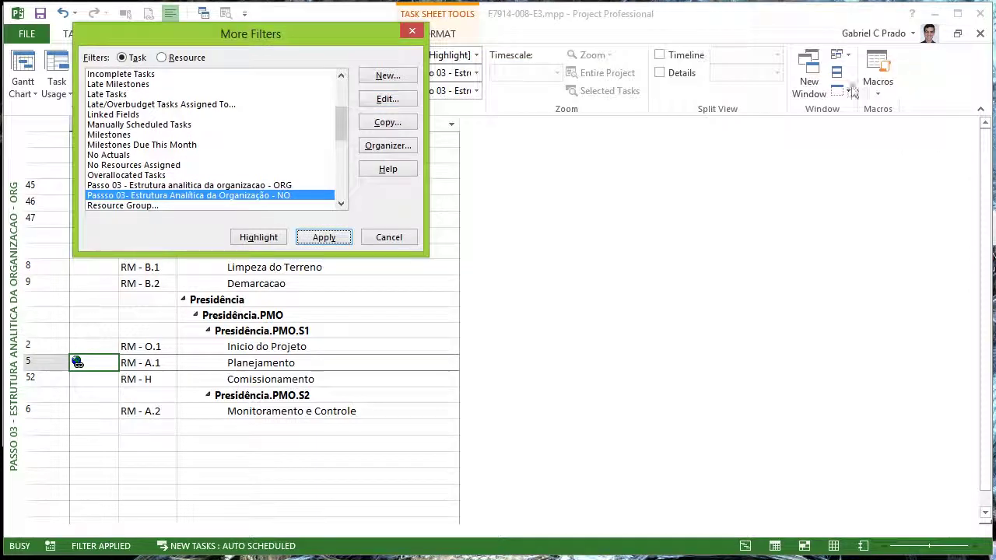
# Open the definition of the "Passo 03 - Estrutura analitica da organizacao - ORG" filter and examine its criterion and value field
pyautogui.click(302, 187)
pyautogui.click(405, 101)
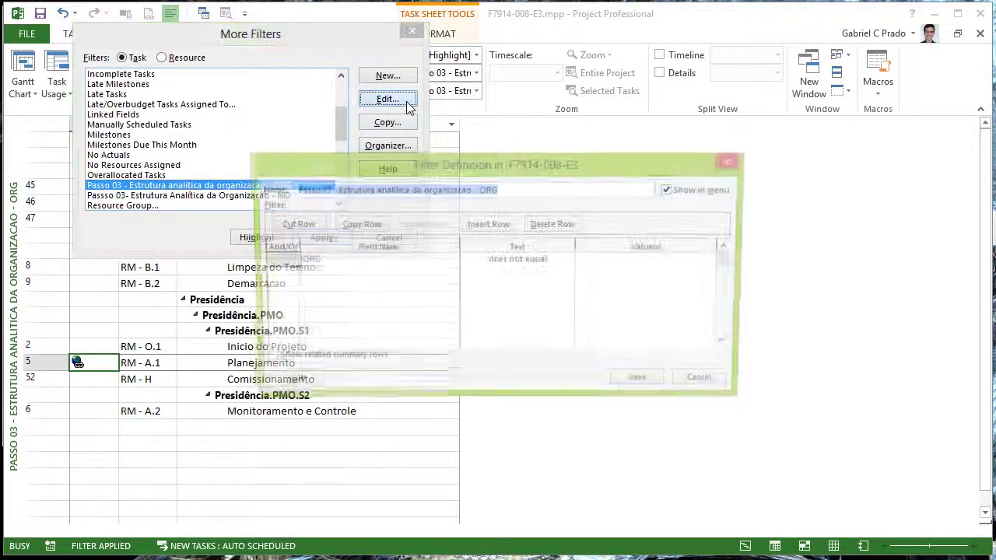
pyautogui.moveTo(409, 166); pyautogui.dragTo(518, 0)
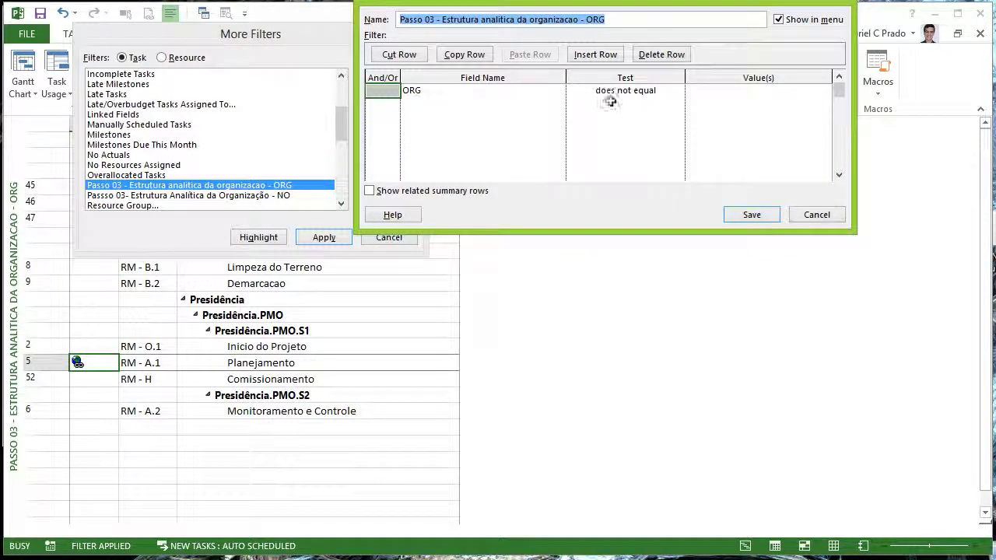
pyautogui.click(740, 93)
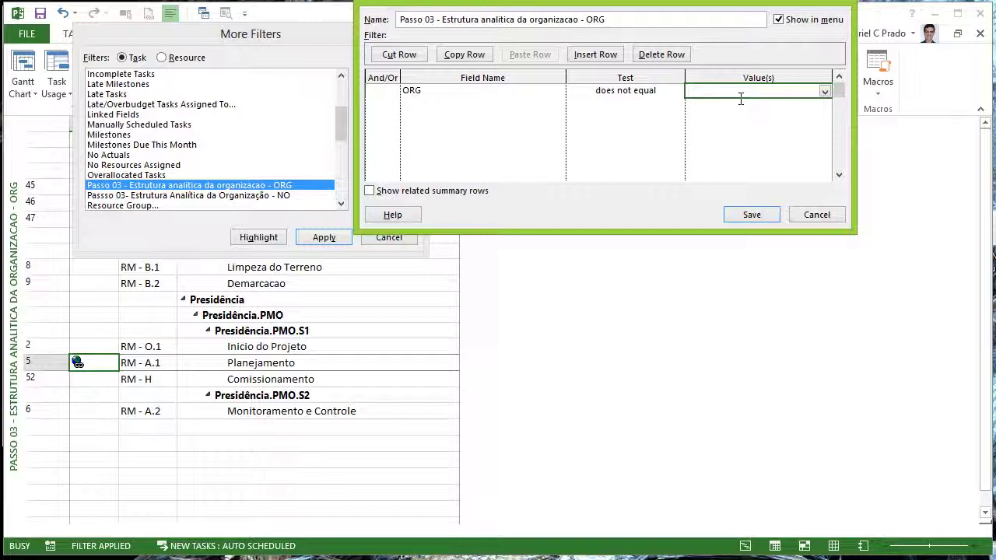
# Try replacing the ORG filter's criterion with the field Milestone, test equals and value no
pyautogui.click(471, 94)
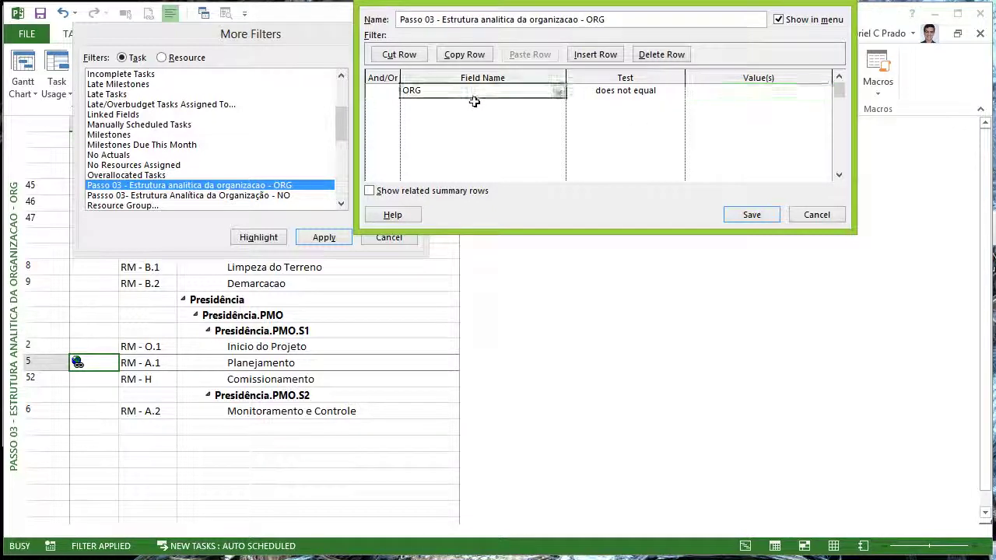
pyautogui.write('Mile')
pyautogui.press('Tab')
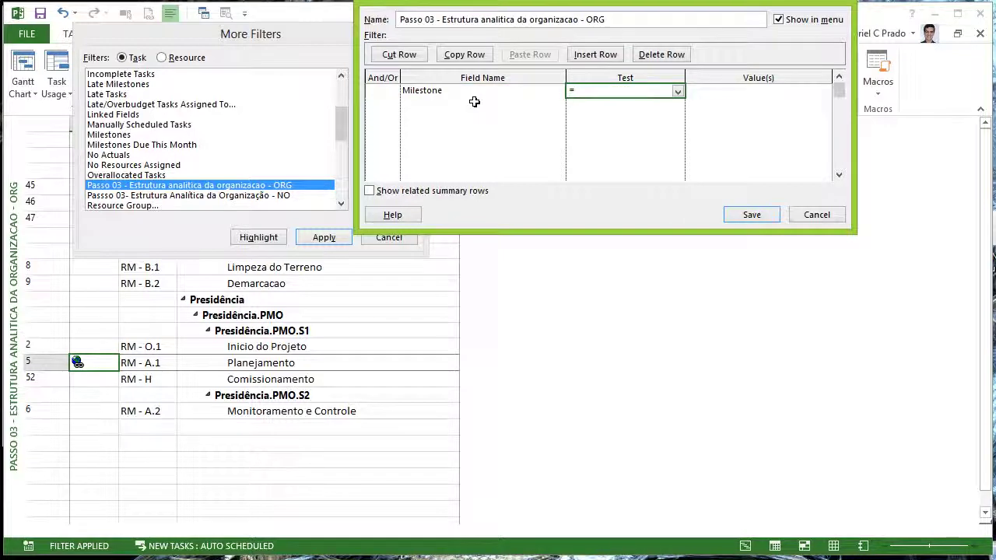
pyautogui.write('=')
pyautogui.press('Tab')
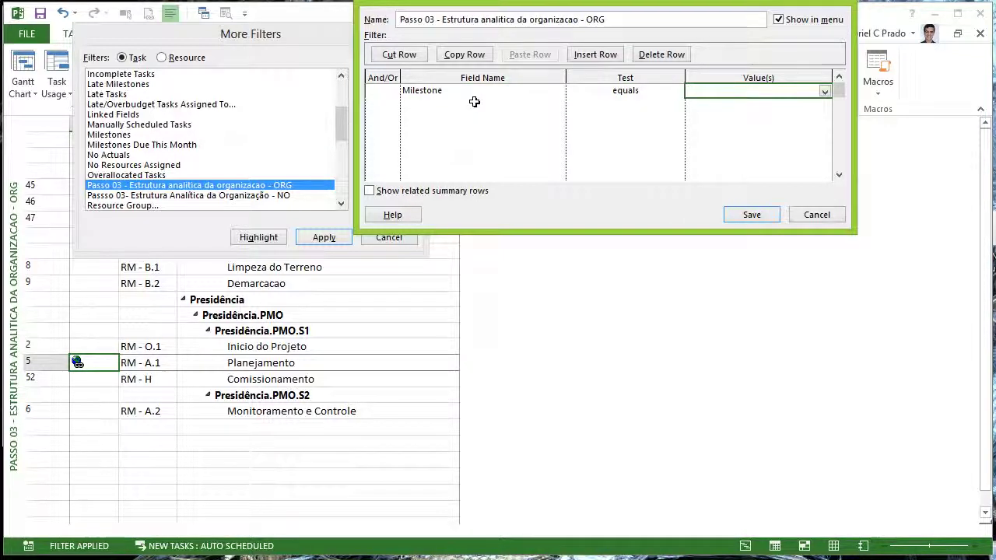
pyautogui.write('no')
pyautogui.press('Tab')
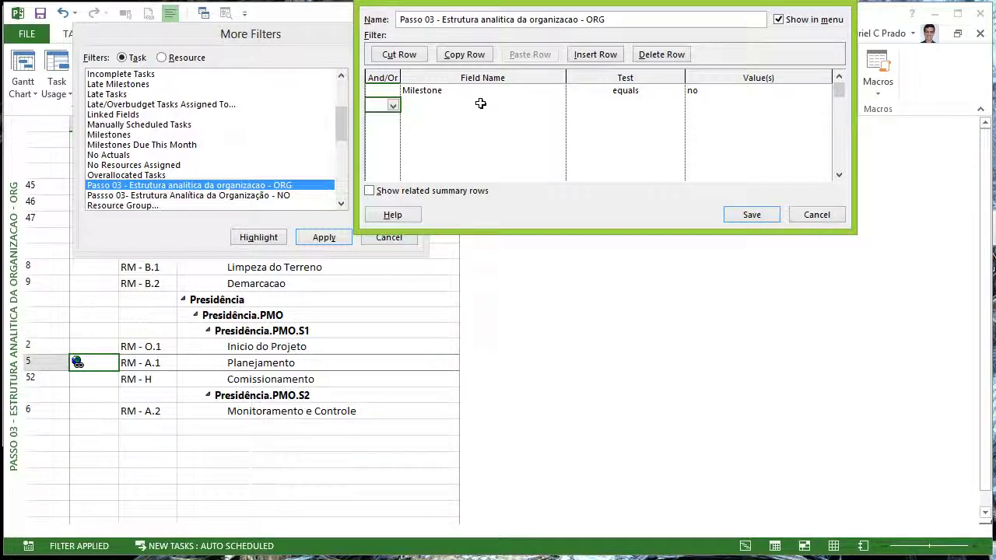
# Look through the fields available for the filter criterion, and discard the changes to the ORG filter
pyautogui.click(529, 91)
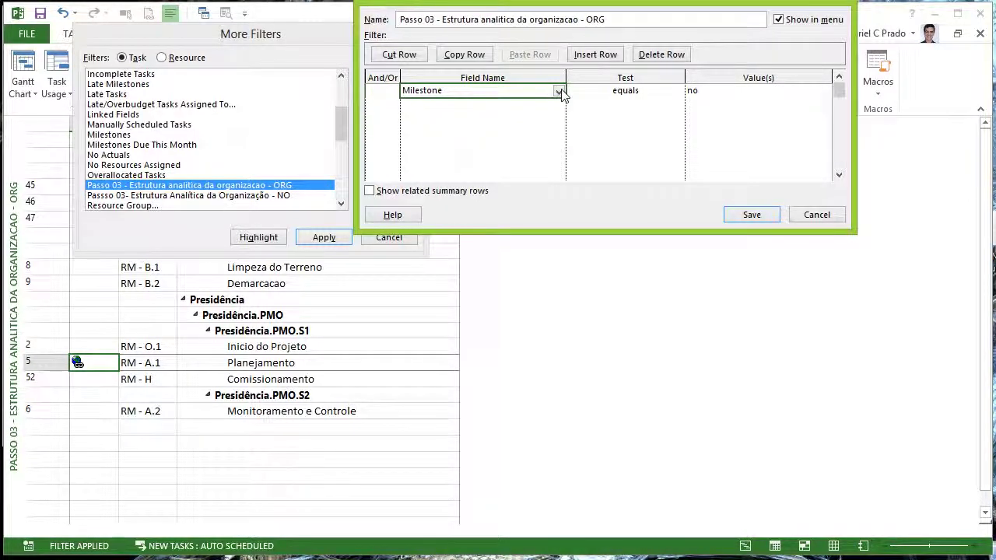
pyautogui.click(558, 92)
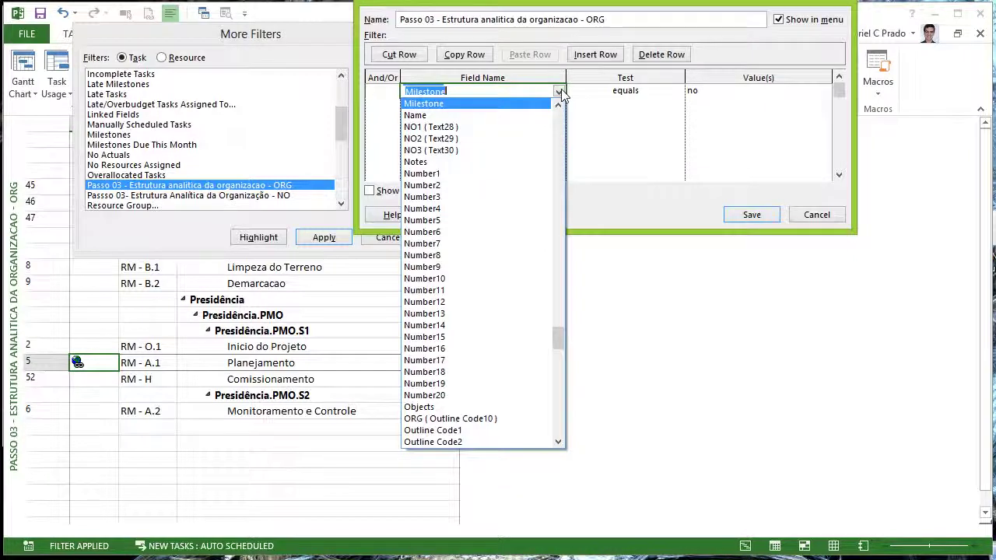
pyautogui.click(560, 92)
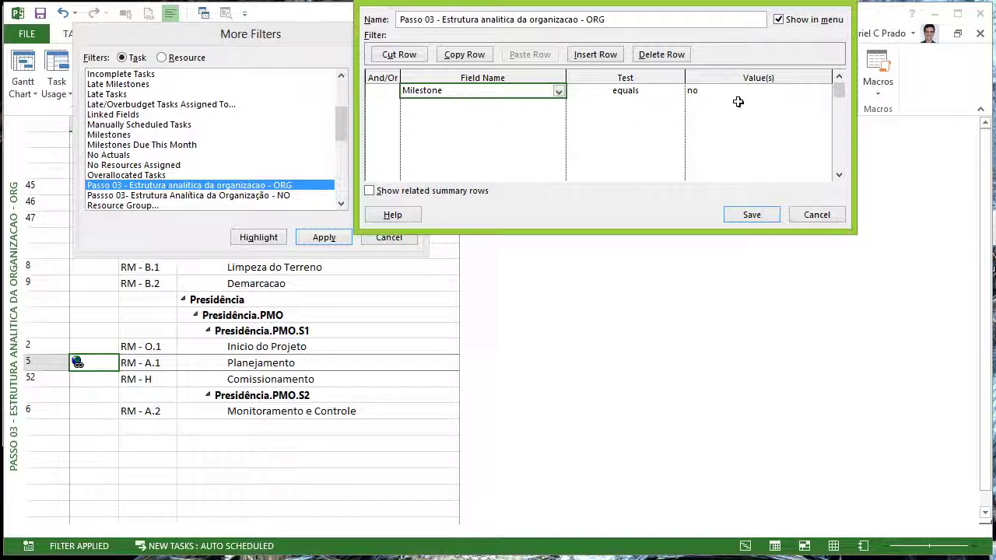
pyautogui.click(837, 218)
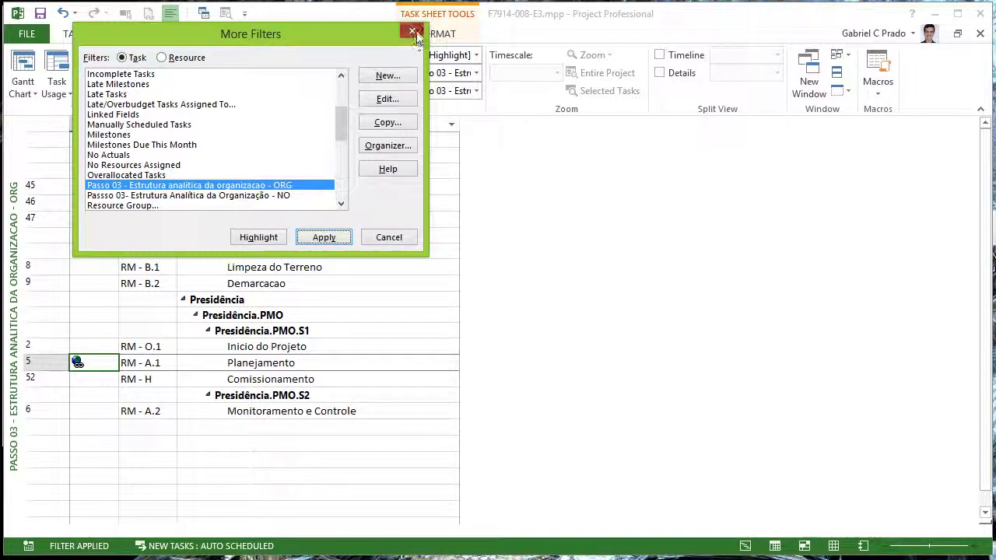
pyautogui.click(413, 31)
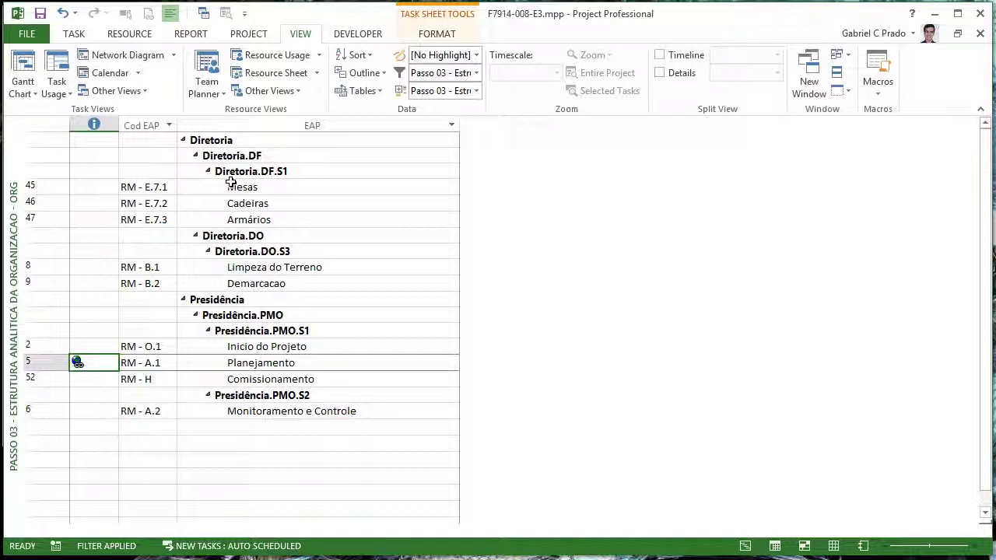
# Switch to the Passo 02 - EAP view and open the lookup table of the ORG custom field
pyautogui.rightClick(16, 156)
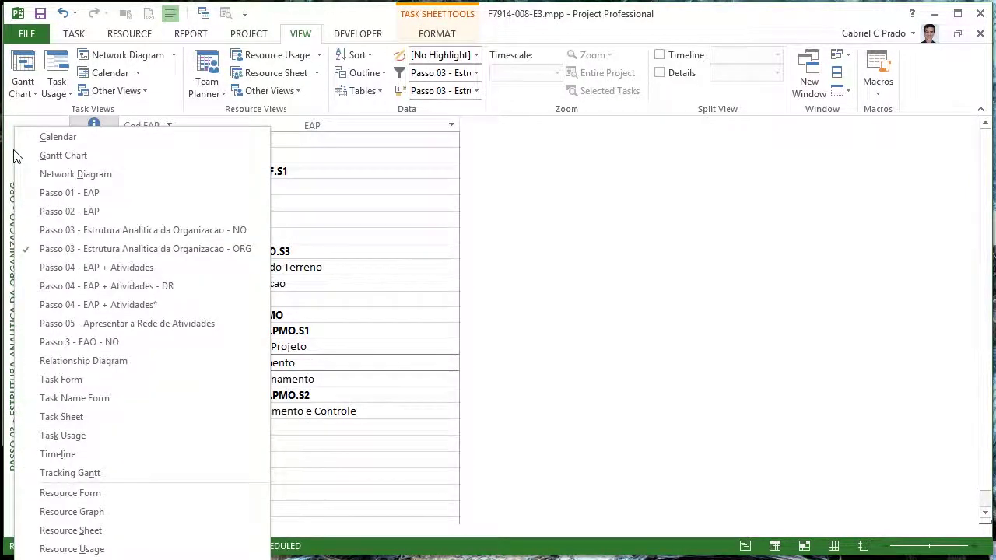
pyautogui.click(66, 214)
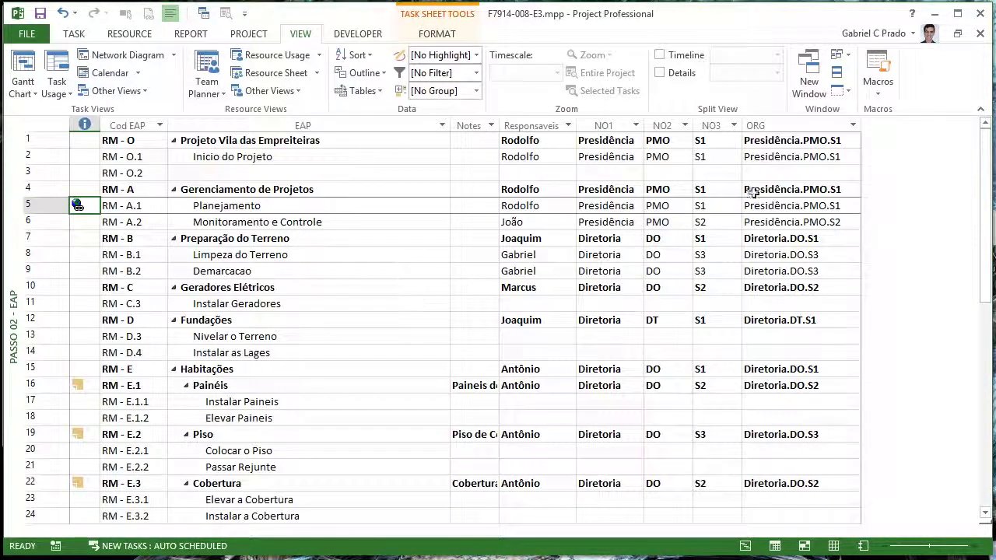
pyautogui.click(802, 126)
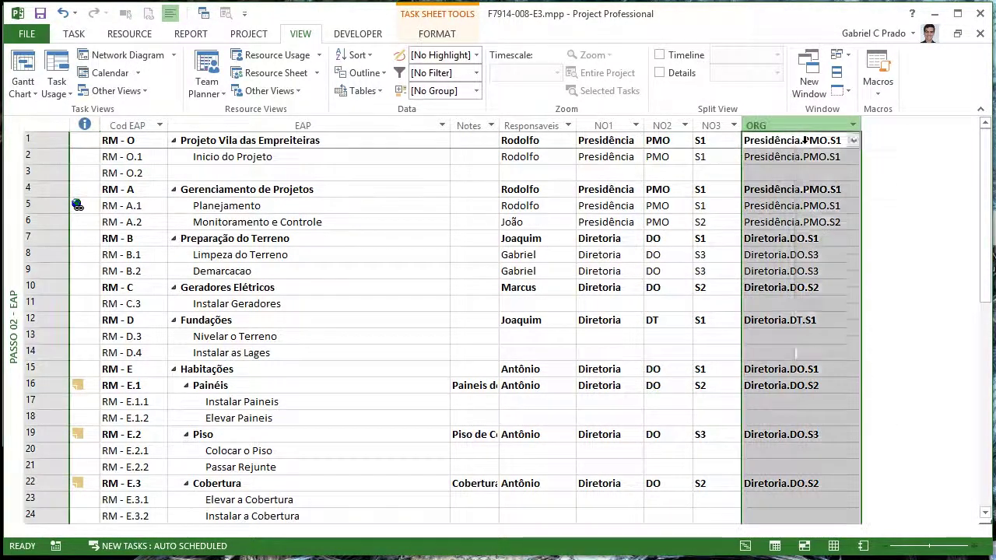
pyautogui.rightClick(795, 127)
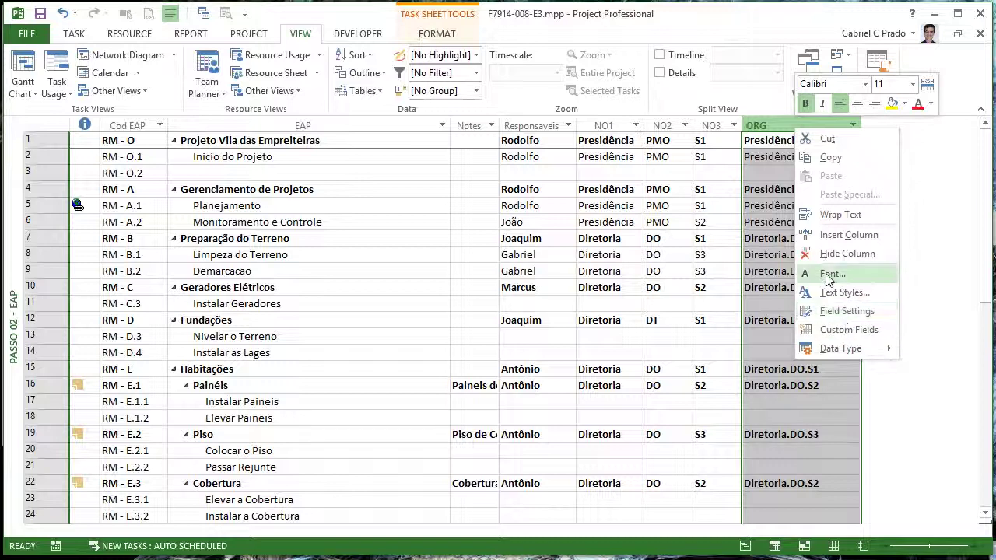
pyautogui.click(830, 330)
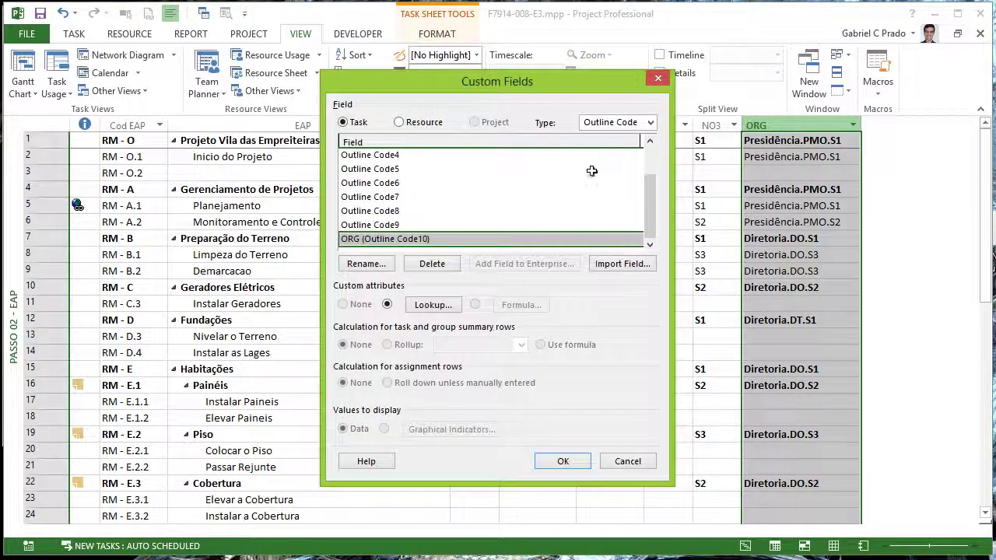
pyautogui.click(432, 305)
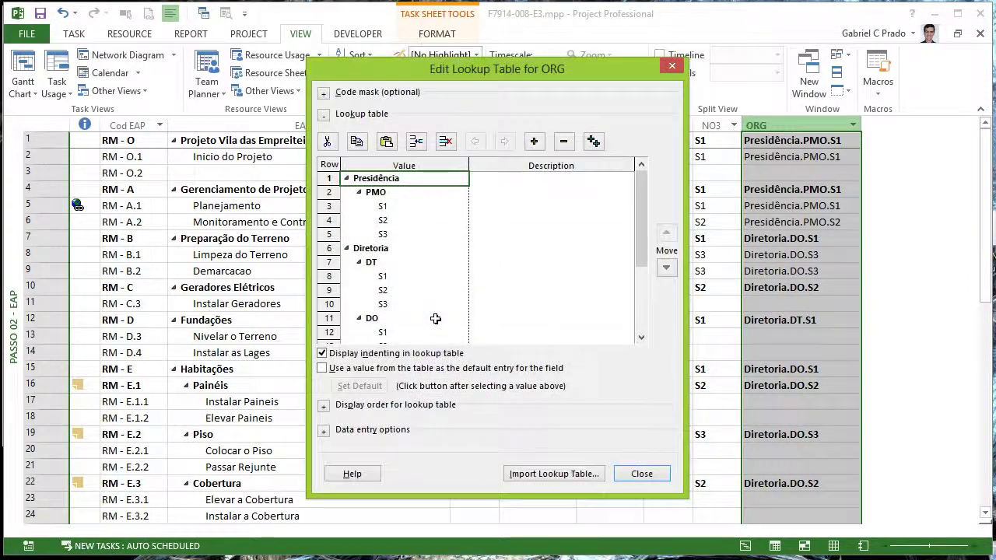
# Examine the Presidência and Diretoria hierarchy in the ORG lookup table, and leave the custom field settings without saving changes
pyautogui.click(393, 209)
pyautogui.click(370, 248)
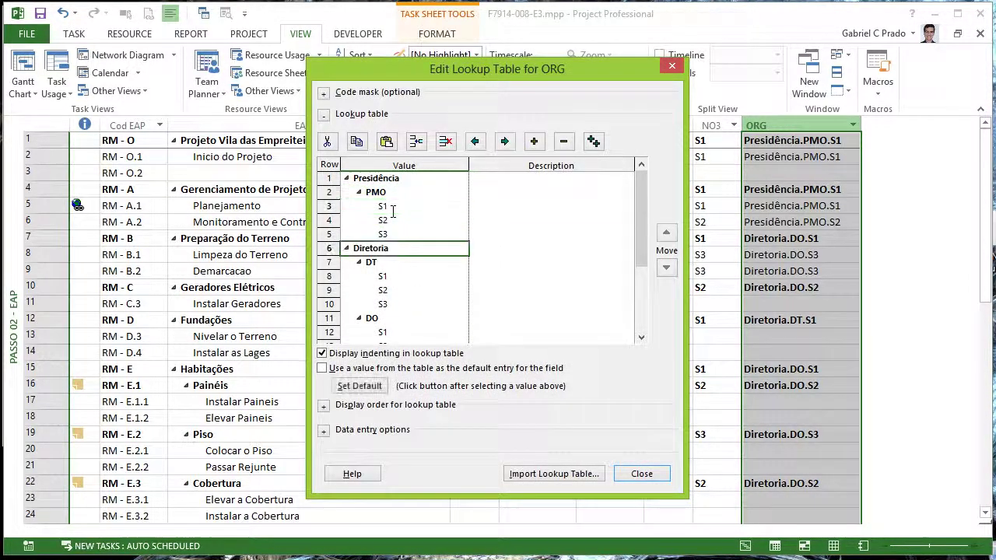
pyautogui.moveTo(556, 71); pyautogui.dragTo(542, 93)
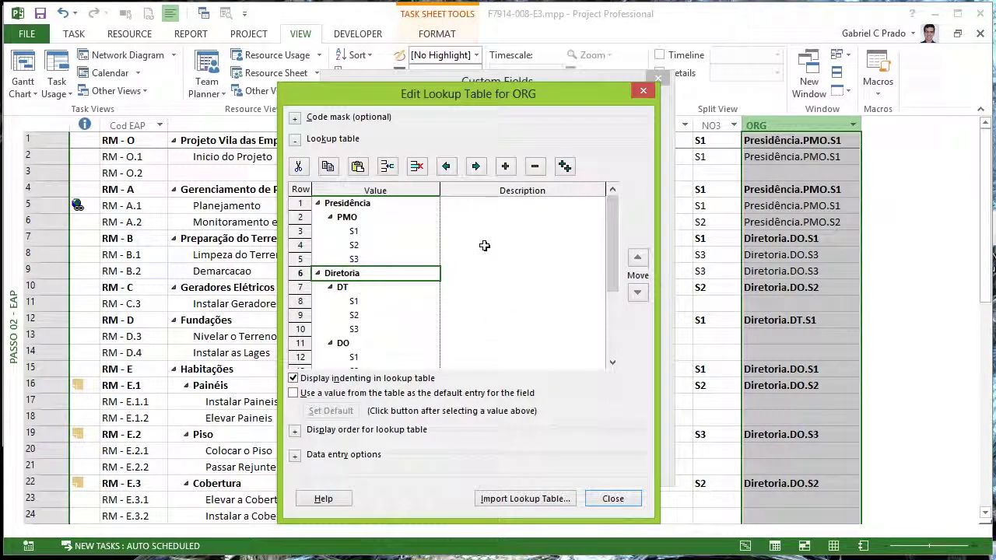
pyautogui.click(637, 81)
pyautogui.press('Return')
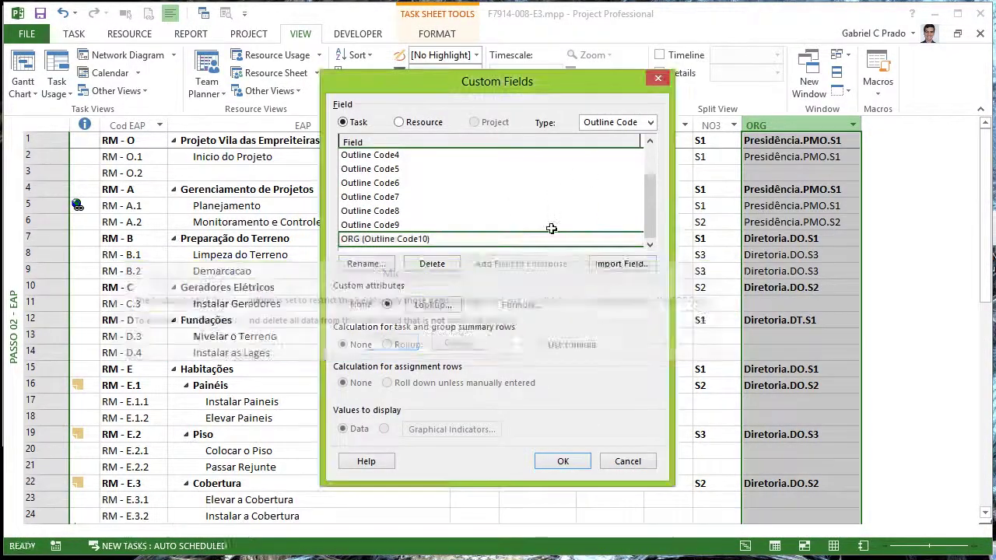
pyautogui.click(628, 462)
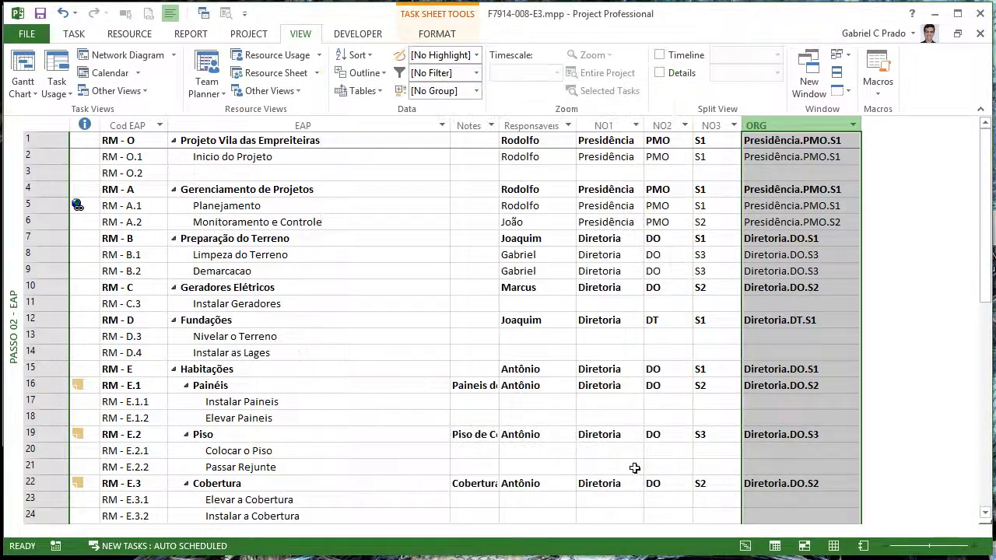
# Check the ORG entries of the tasks Nivelar o Terreno and Instalar as Lages against the Habitações row
pyautogui.click(794, 340)
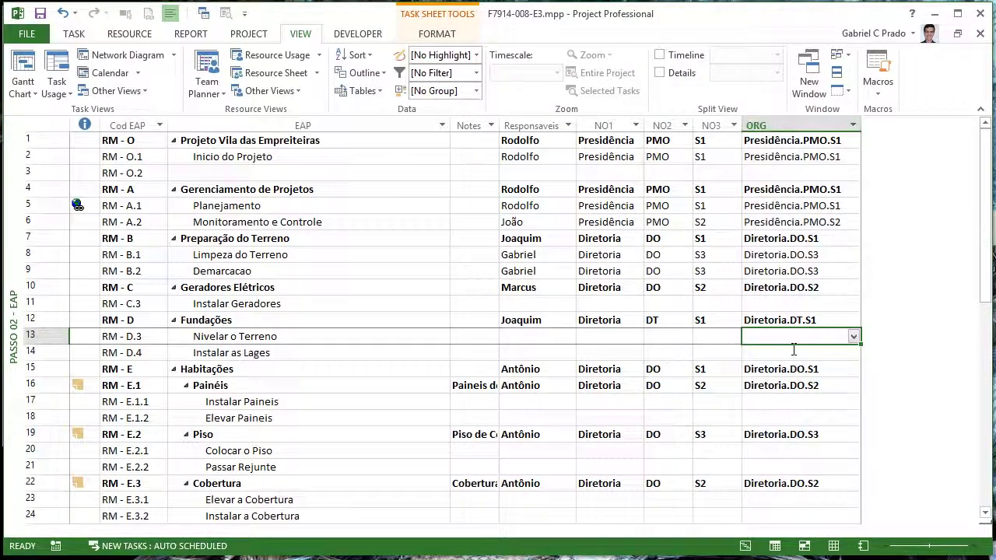
pyautogui.press('Down')
pyautogui.press('Up')
pyautogui.press('Down')
pyautogui.press('Down')
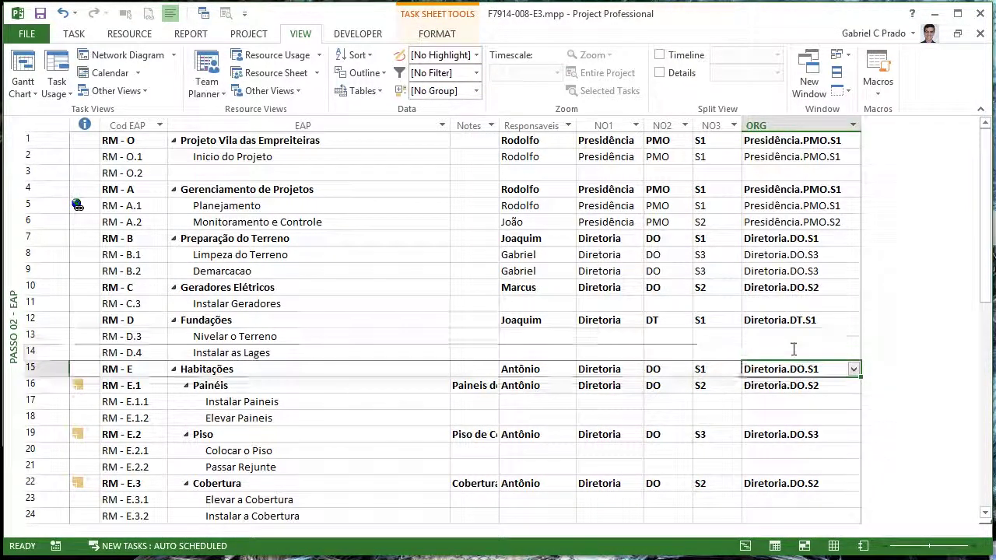
pyautogui.press('Up')
pyautogui.press('Up')
pyautogui.press('Down')
pyautogui.press('Up')
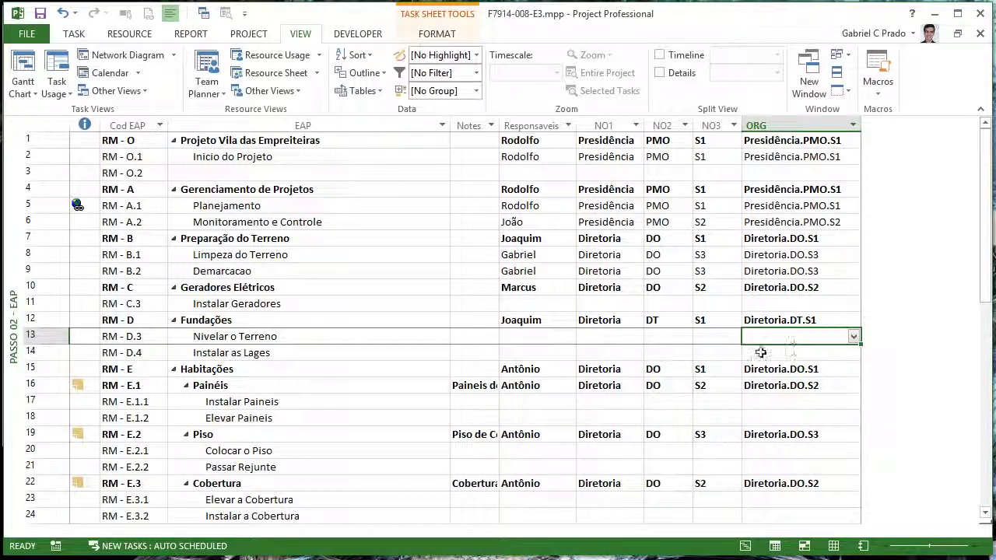
# Examine the task names in the EAP column, including Instalar as Lages and the blank RM - O.2 row
pyautogui.click(243, 356)
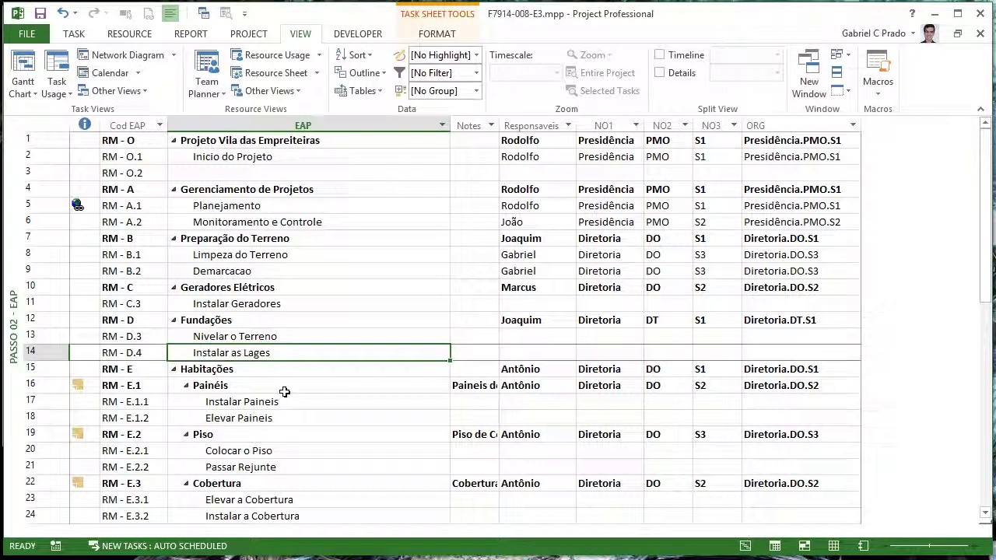
pyautogui.click(299, 182)
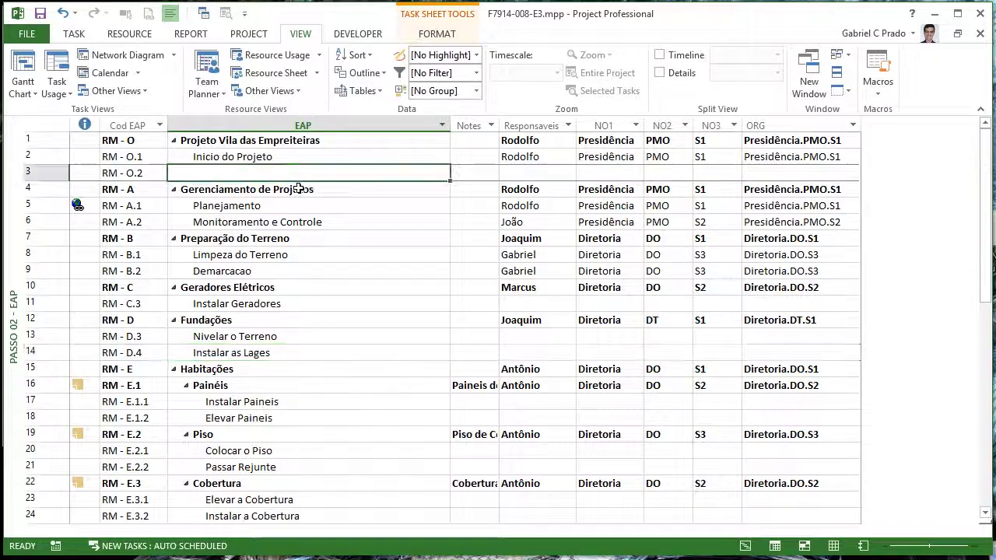
pyautogui.press('Up')
pyautogui.press('Up')
pyautogui.press('Down')
pyautogui.press('Down')
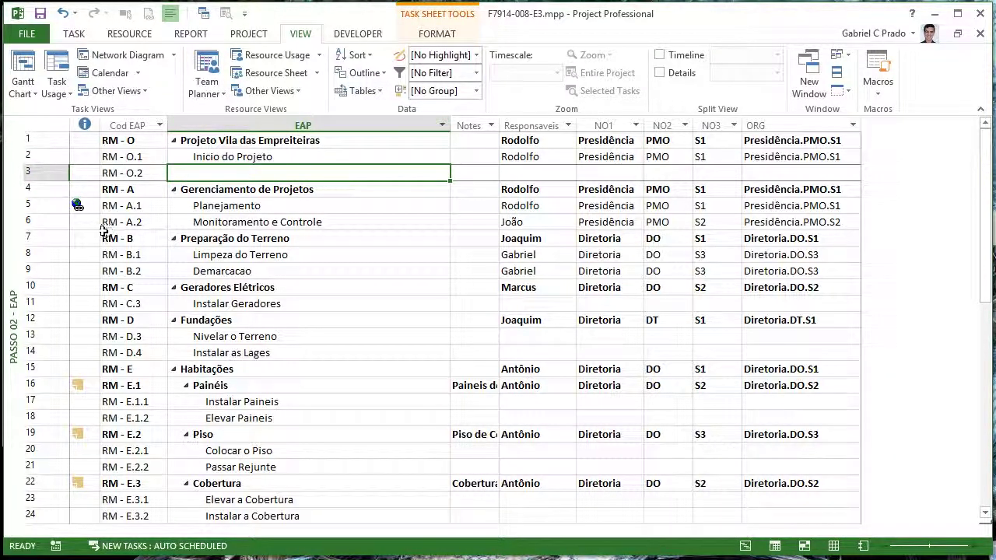
# Switch to the Passo 03 - Estrutura Analitica da Organizacao - ORG view and open its ORG group definition for editing
pyautogui.rightClick(14, 148)
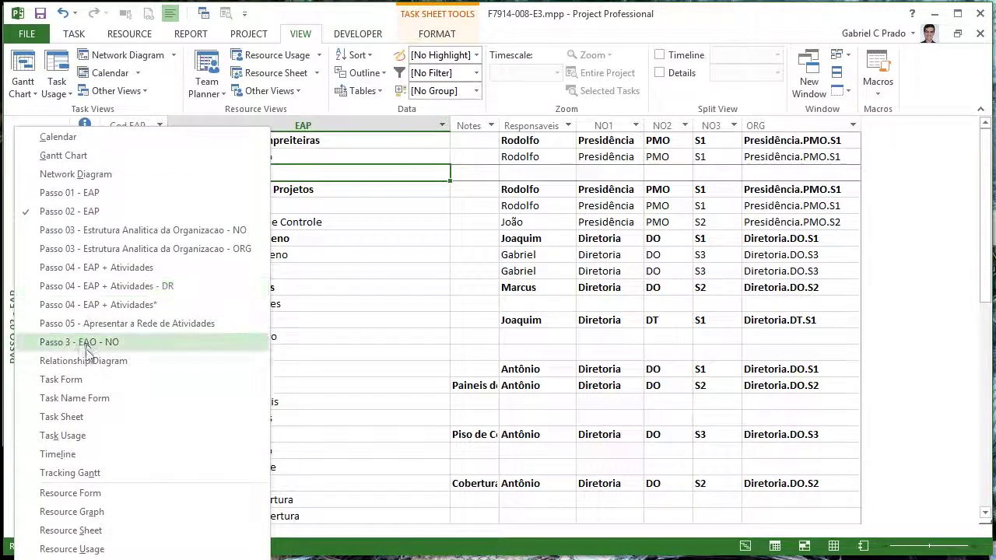
pyautogui.click(112, 251)
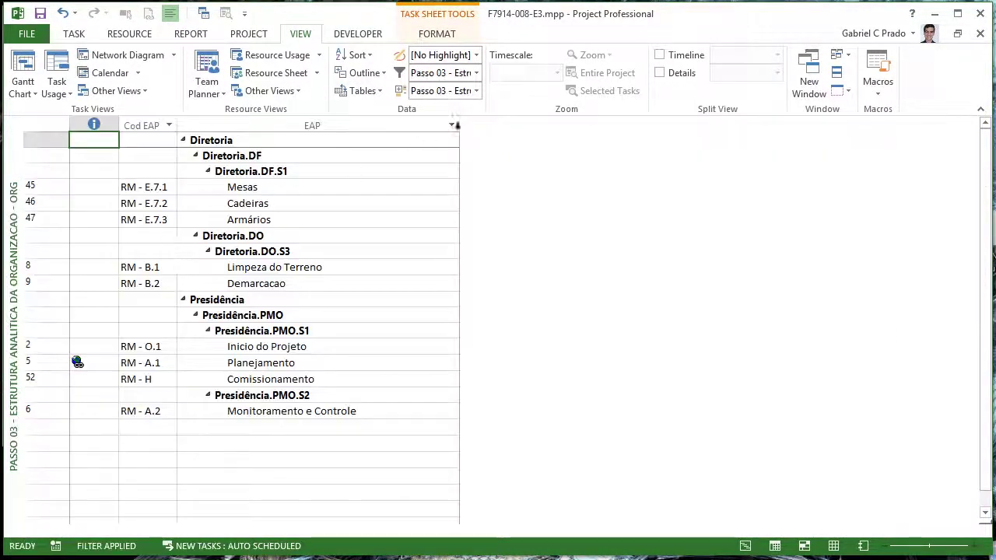
pyautogui.click(476, 91)
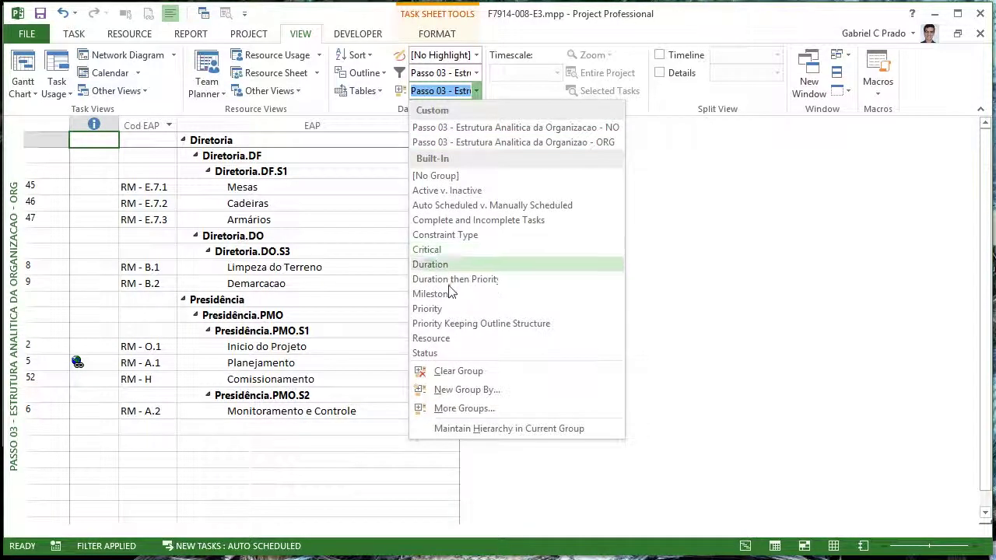
pyautogui.click(478, 414)
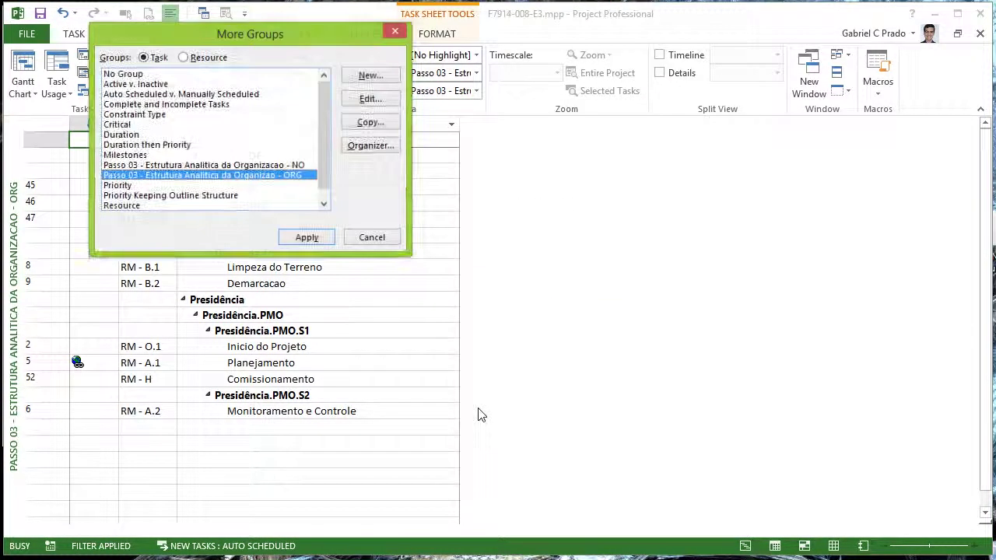
pyautogui.click(387, 101)
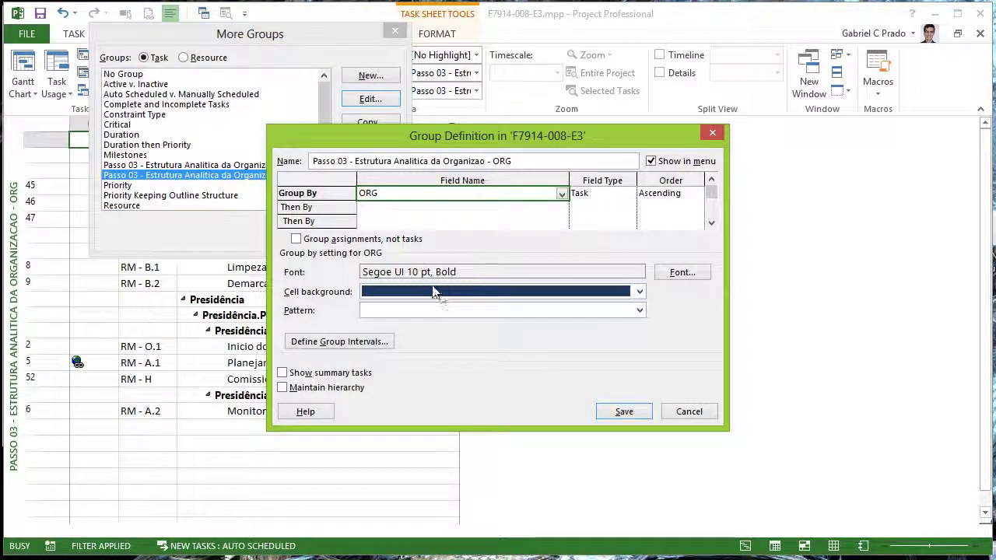
# Give the ORG group a solid pattern and a light blue cell background, save the definition and apply the group
pyautogui.click(390, 312)
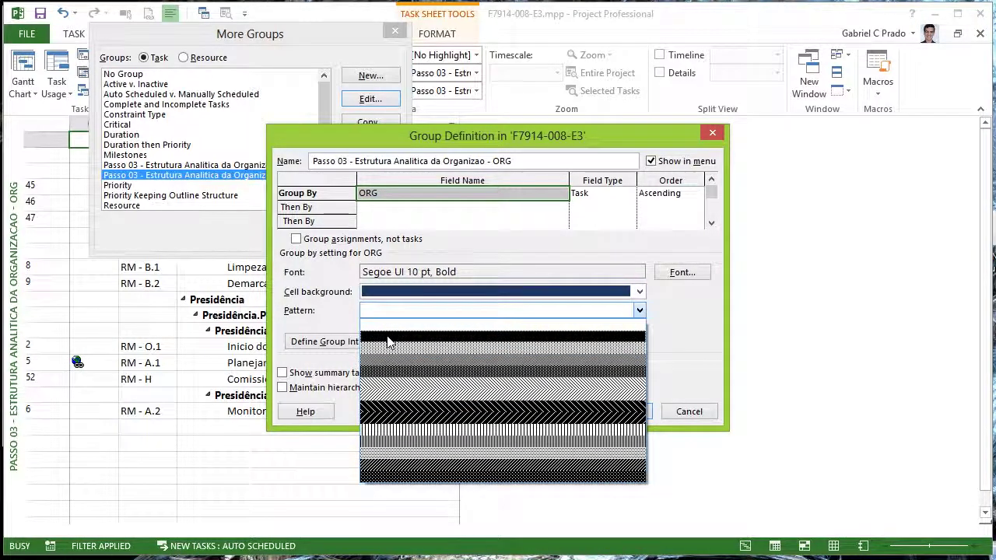
pyautogui.click(389, 341)
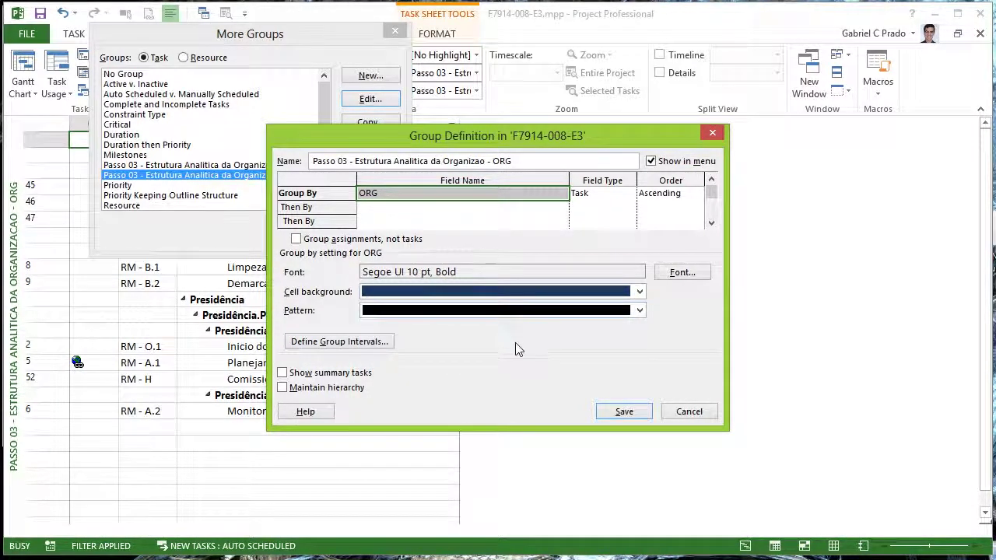
pyautogui.click(645, 291)
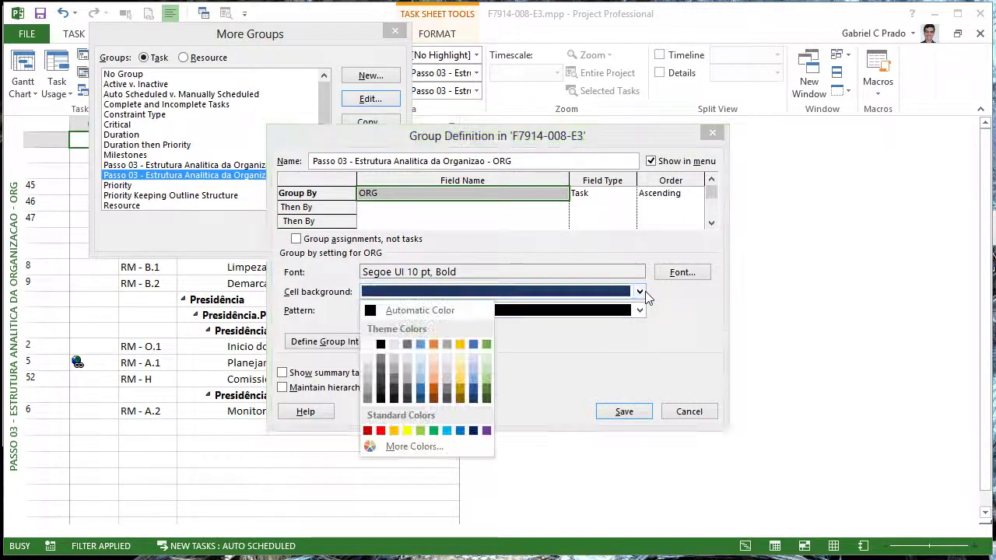
pyautogui.click(425, 383)
pyautogui.click(642, 415)
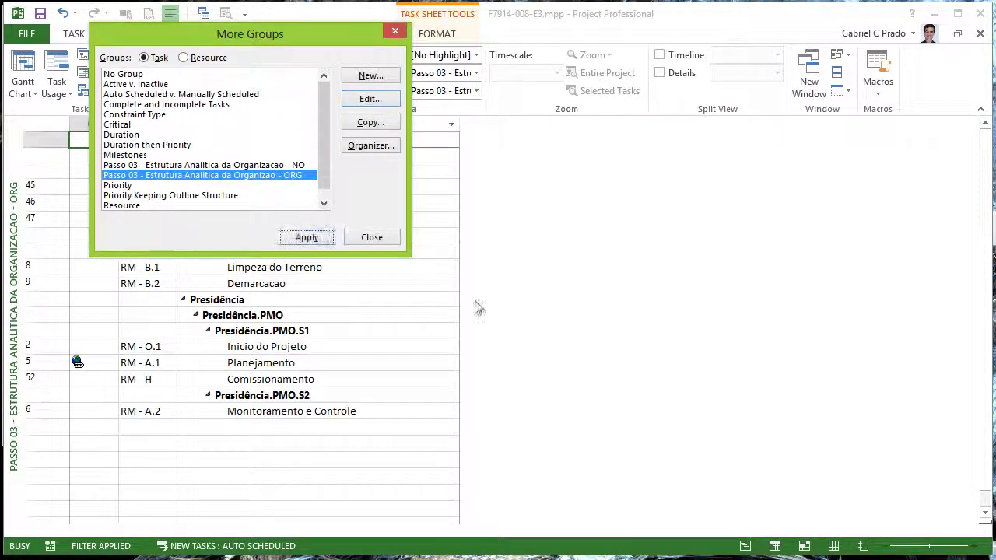
pyautogui.click(306, 238)
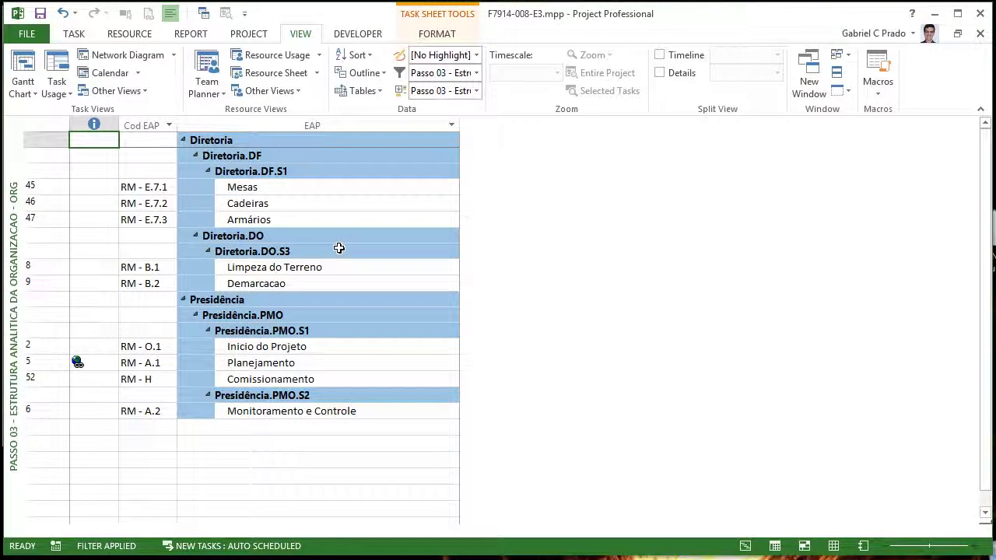
# Undo the last group application and switch to the Passo 01 - EAP view
pyautogui.hotkey('ctrl', 'z')
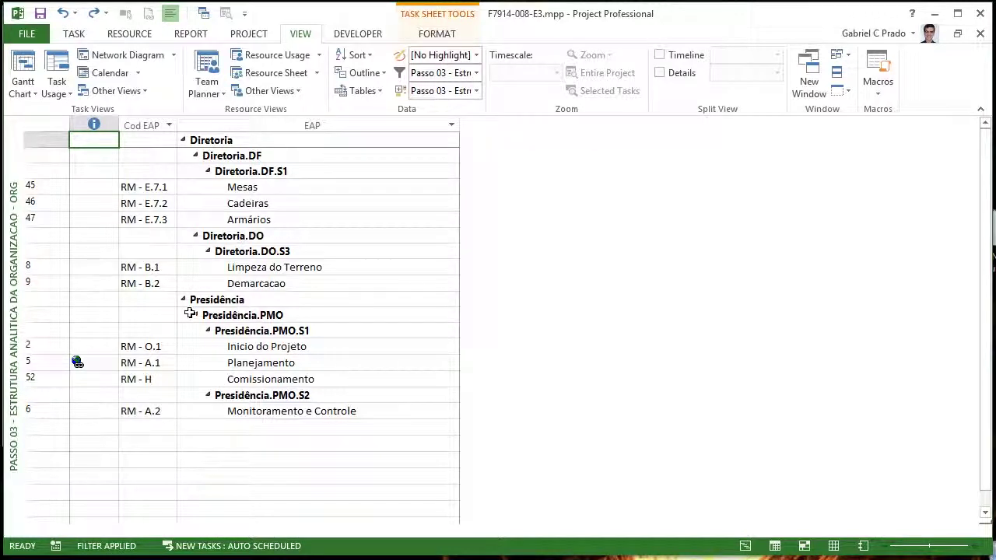
pyautogui.rightClick(17, 147)
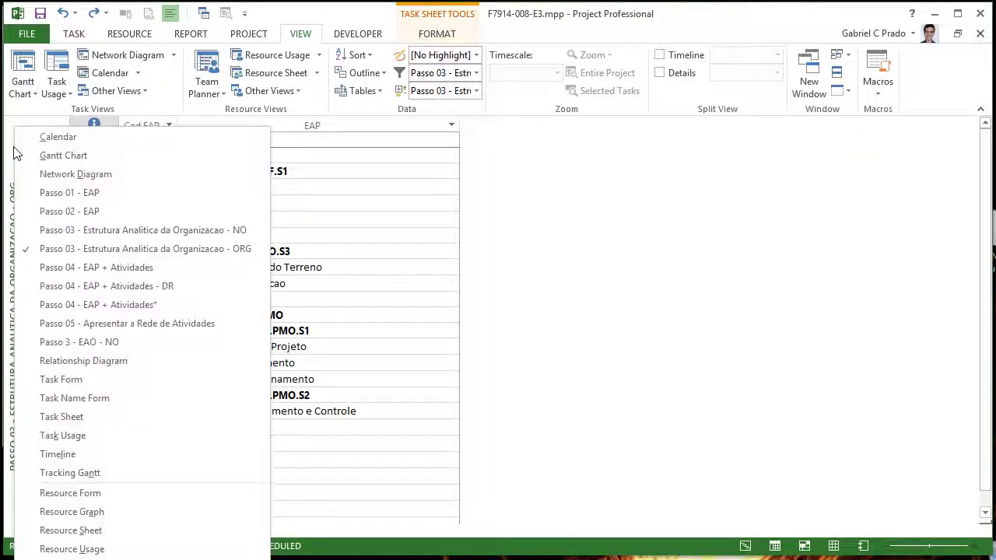
pyautogui.click(82, 193)
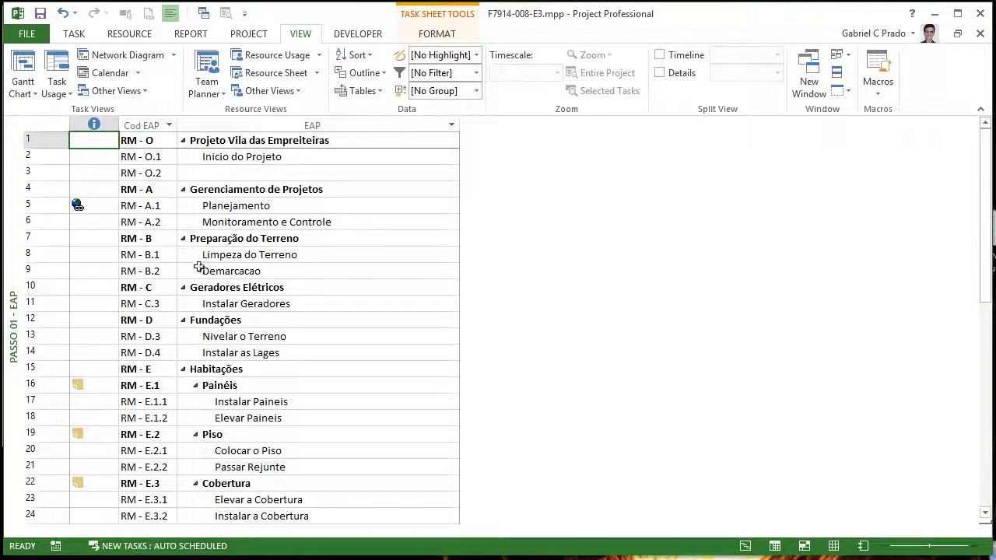
# Try the hyperlink attached to the Planejamento task in the Passo 01 - EAP view
pyautogui.rightClick(21, 169)
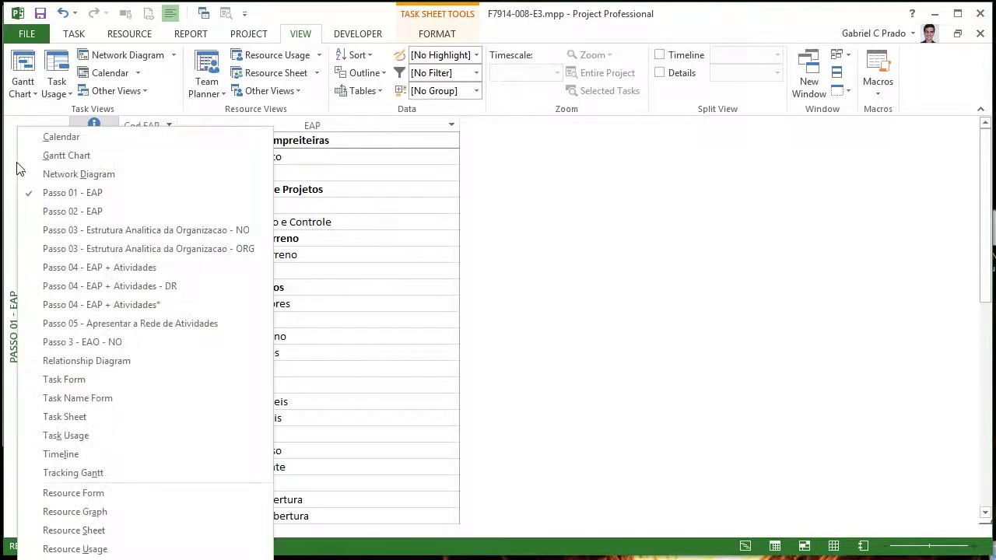
pyautogui.click(106, 283)
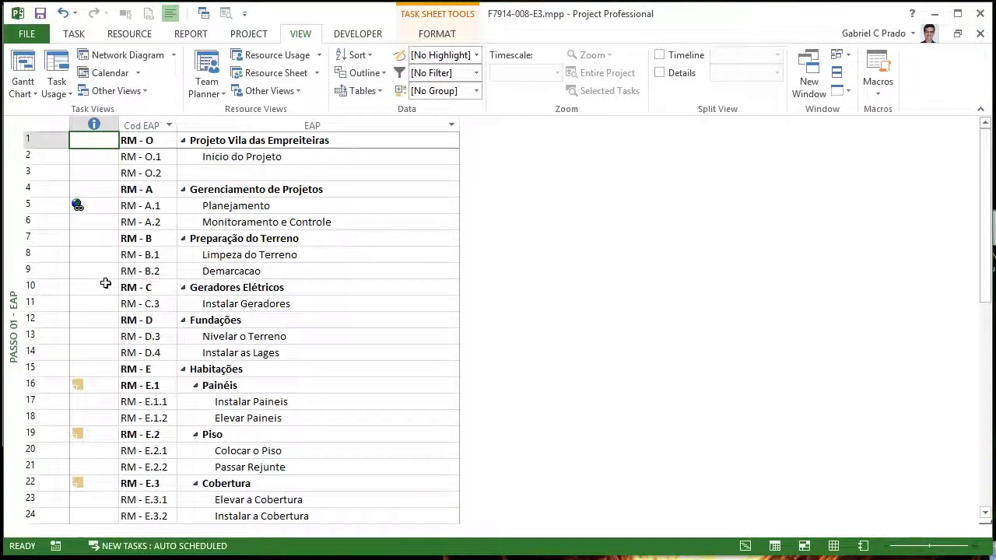
pyautogui.click(77, 204)
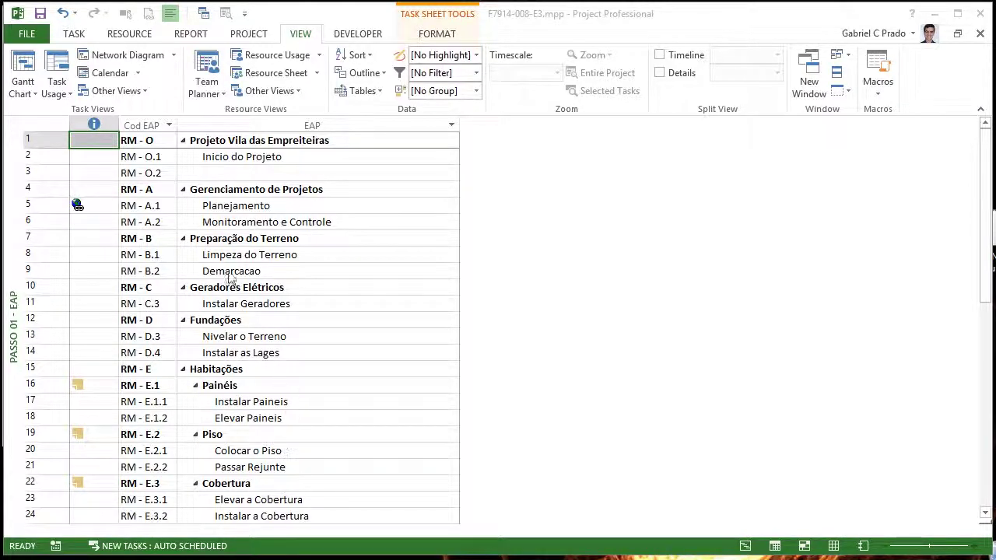
# Return to the Passo 03 - Estrutura Analitica da Organizacao - ORG view and select the Armários task under Diretoria.DF.S1
pyautogui.rightClick(11, 142)
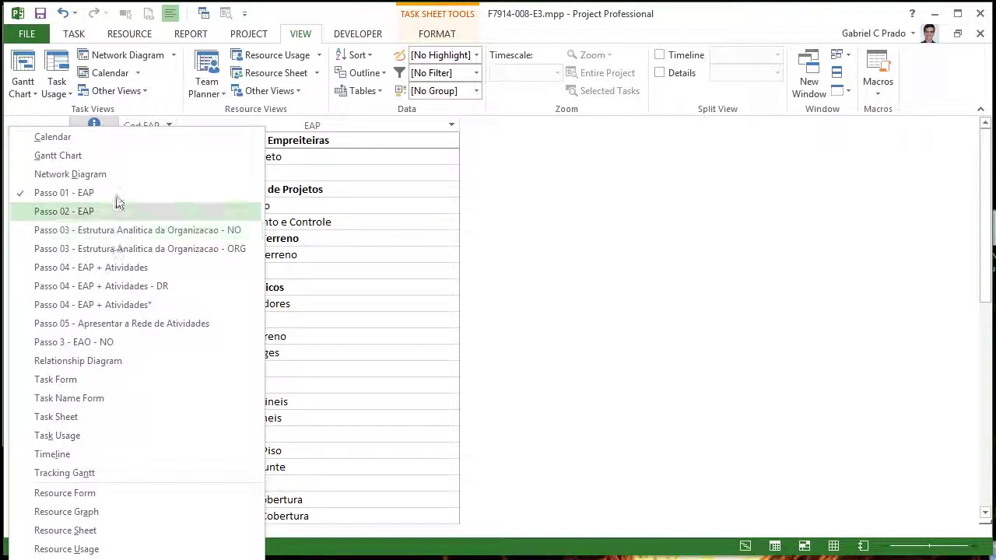
pyautogui.click(153, 248)
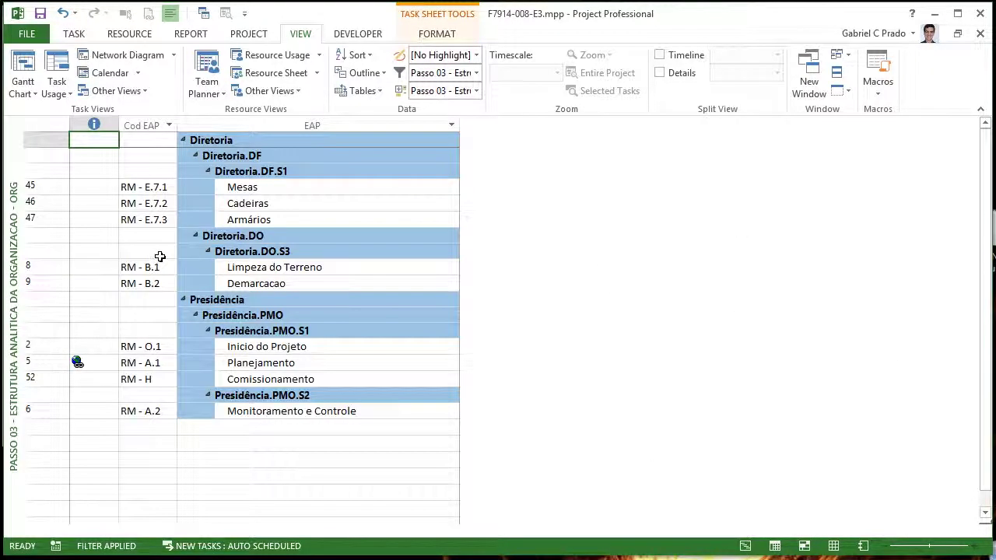
pyautogui.click(280, 202)
pyautogui.click(276, 220)
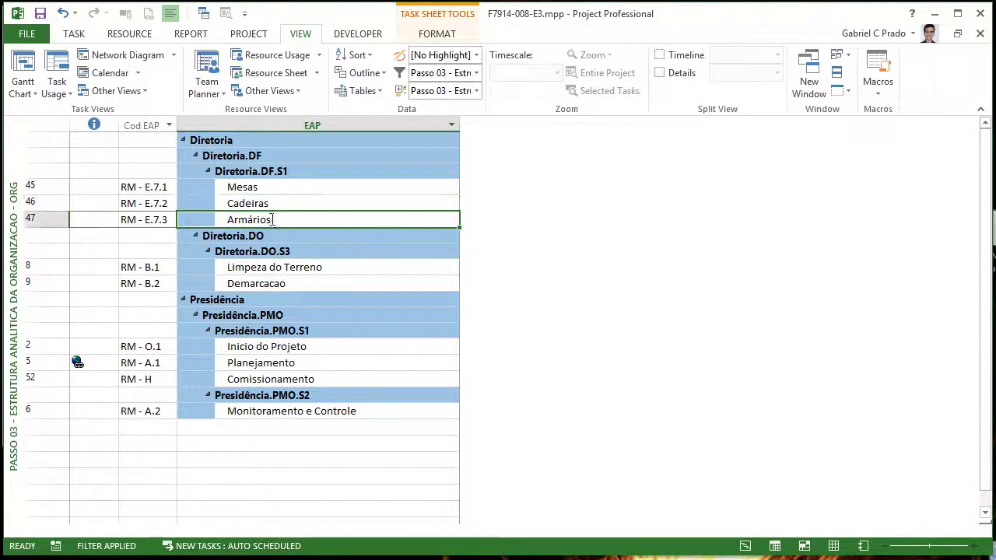
# Examine the tasks grouped under Diretoria.DO.S3 and Presidência.PMO.S1, including Limpeza do Terreno, Demarcacao, Inicio do Projeto and Planejamento
pyautogui.click(280, 268)
pyautogui.click(282, 285)
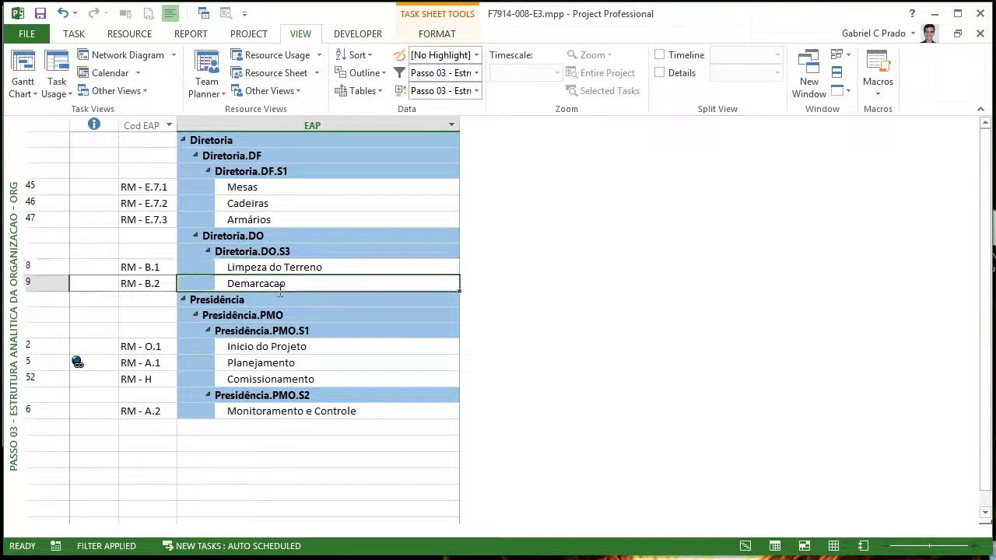
pyautogui.click(280, 347)
pyautogui.click(274, 363)
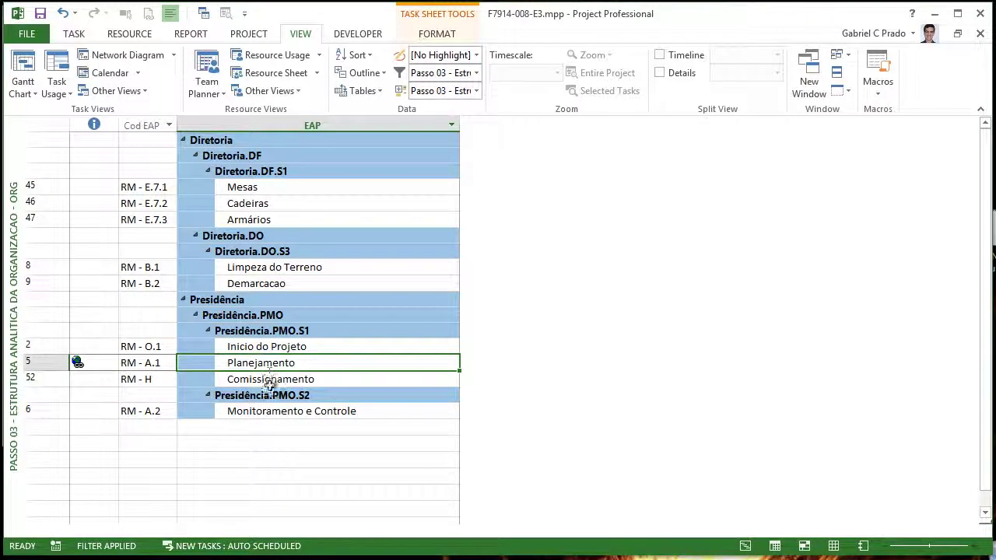
pyautogui.click(269, 348)
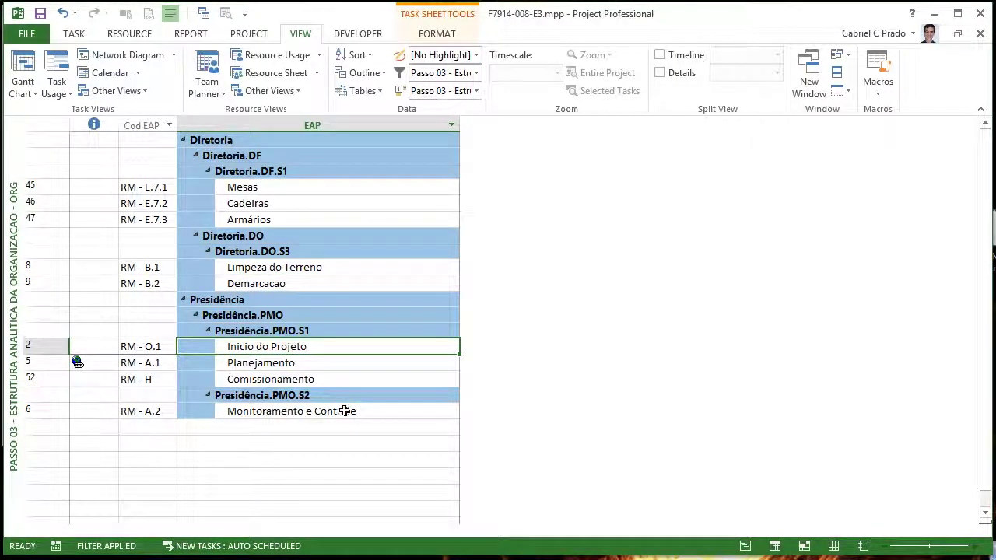
# Switch to the Passo 02 - EAP view and review the NO1 to ORG fields from the Inicio do Projeto row through Comissionamento
pyautogui.rightClick(11, 134)
pyautogui.click(56, 212)
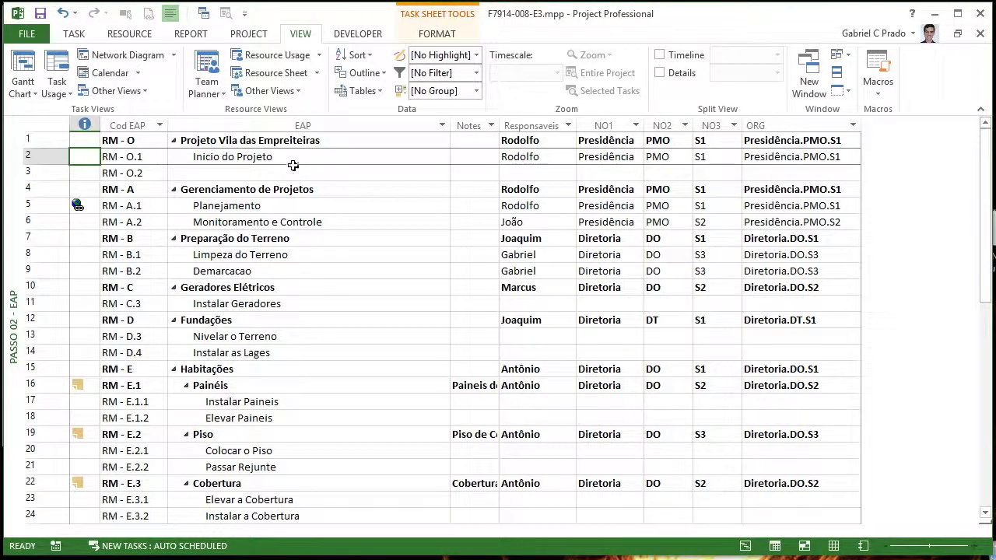
pyautogui.click(292, 164)
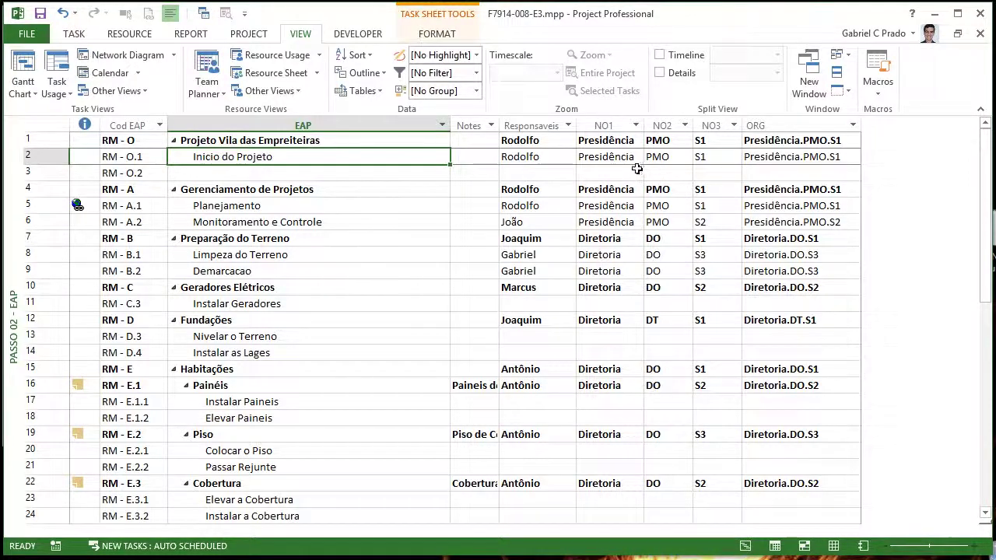
pyautogui.moveTo(634, 160); pyautogui.dragTo(786, 165)
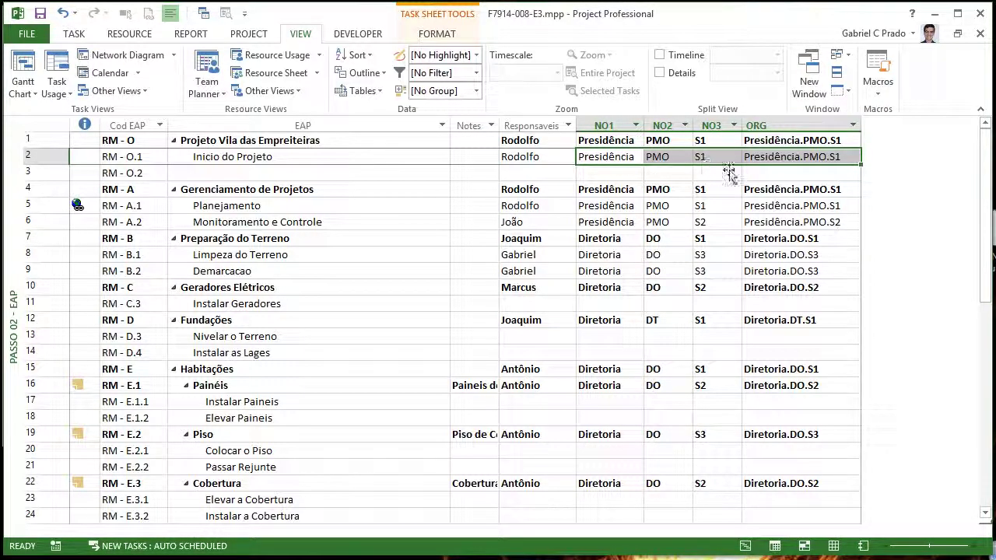
pyautogui.scroll(-7, 986, 160)
pyautogui.scroll(-3, 992, 438)
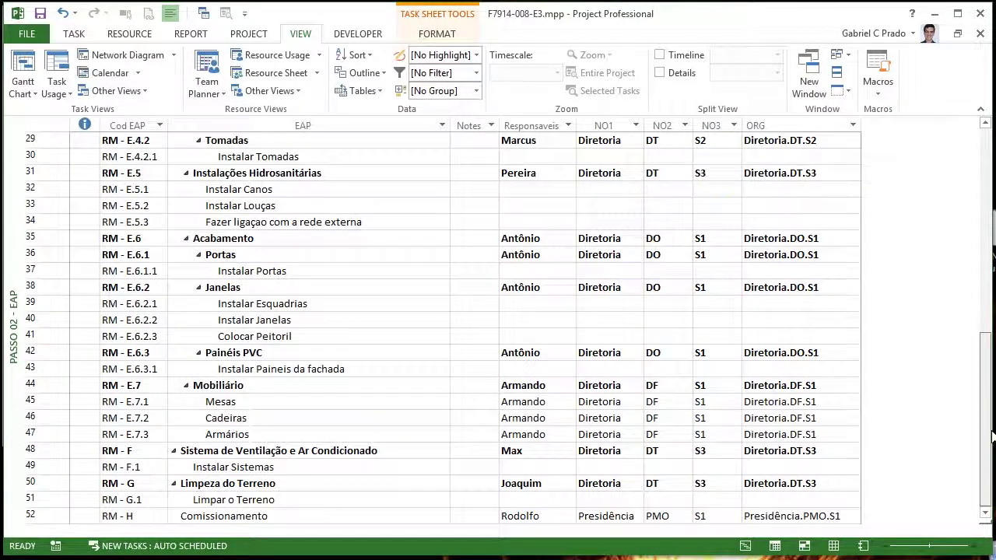
pyautogui.scroll(9, 965, 226)
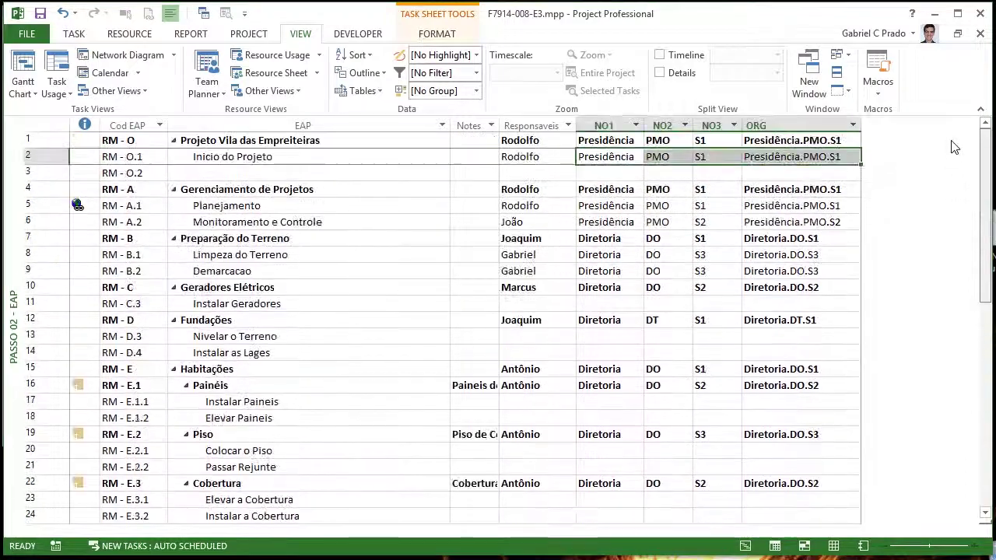
pyautogui.scroll(-9, 941, 316)
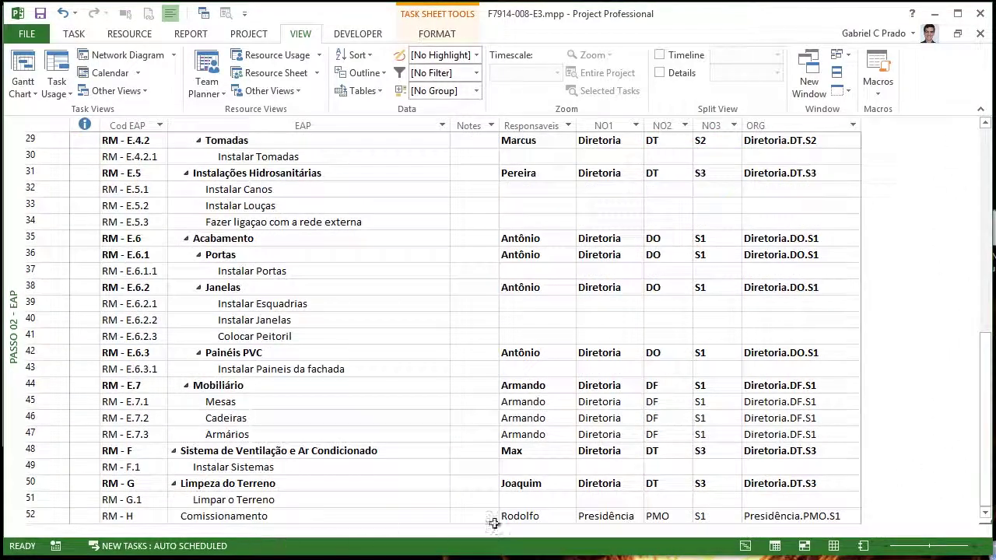
pyautogui.moveTo(990, 449); pyautogui.dragTo(970, 217)
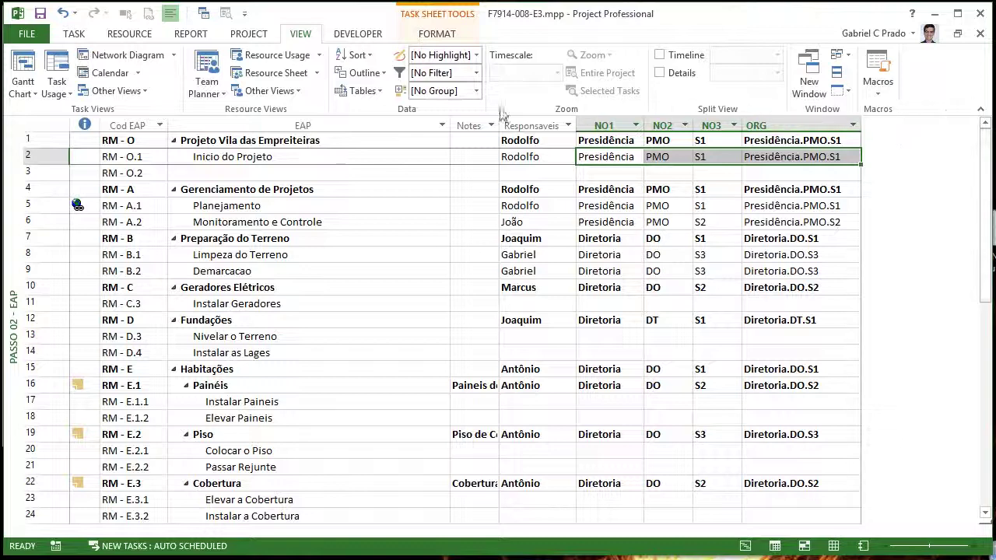
# Insert the Summary field as a new column before the Notes column
pyautogui.rightClick(475, 126)
pyautogui.click(532, 233)
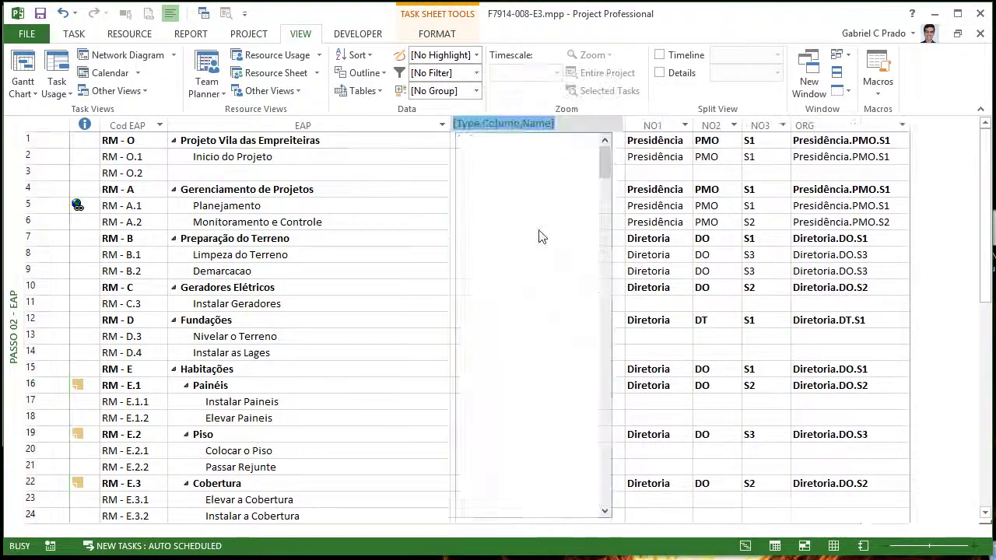
pyautogui.write('sum')
pyautogui.press('Return')
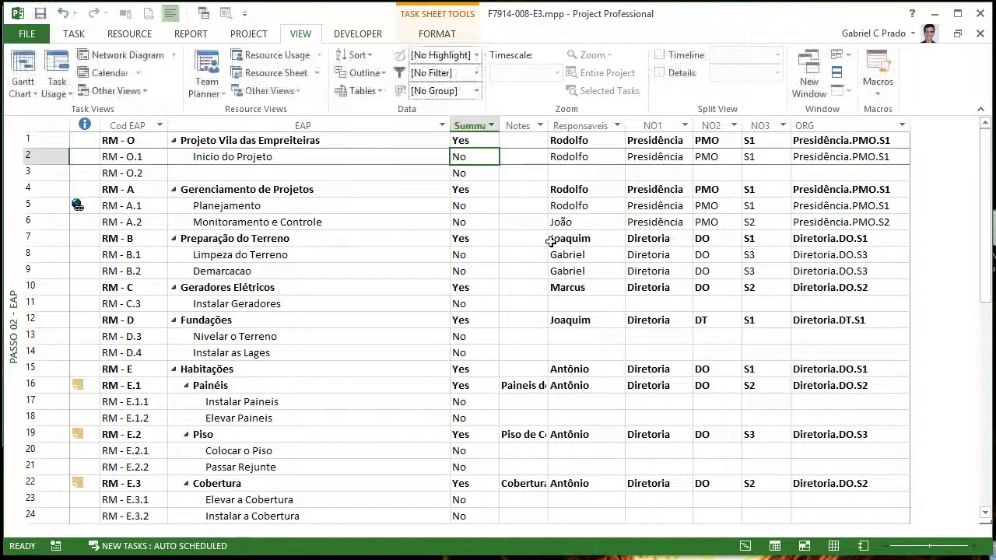
# Filter the Summary column to show only the tasks with the value Yes
pyautogui.click(492, 126)
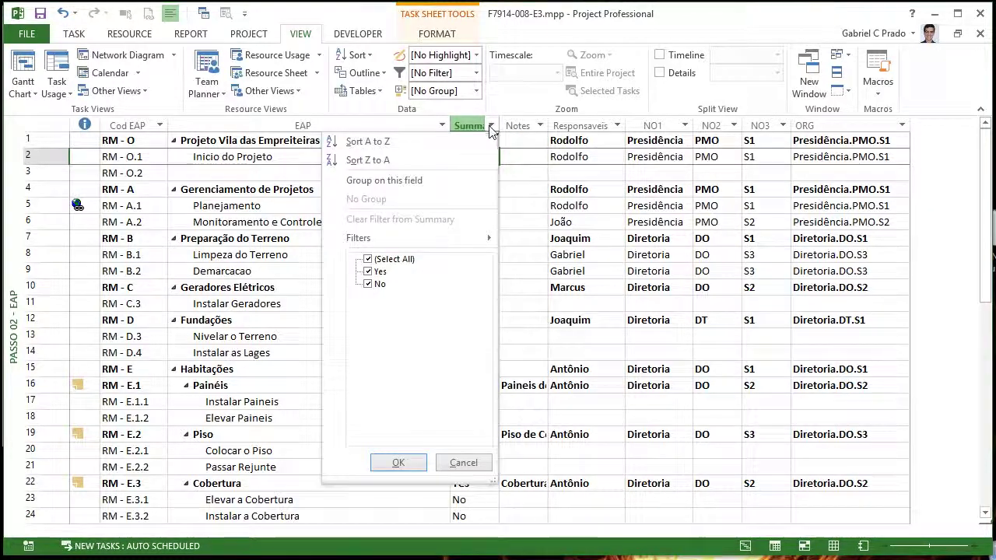
pyautogui.click(369, 259)
pyautogui.click(370, 284)
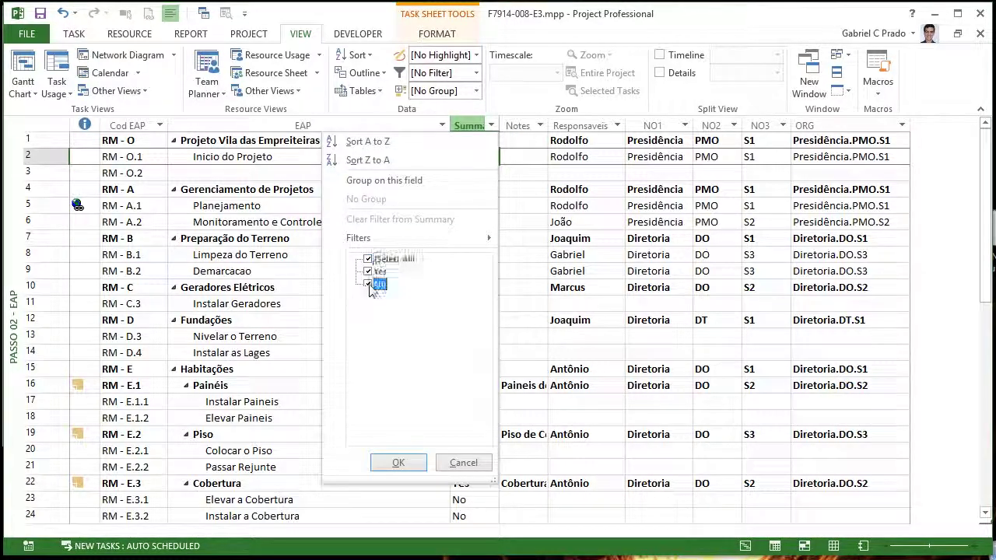
pyautogui.click(397, 463)
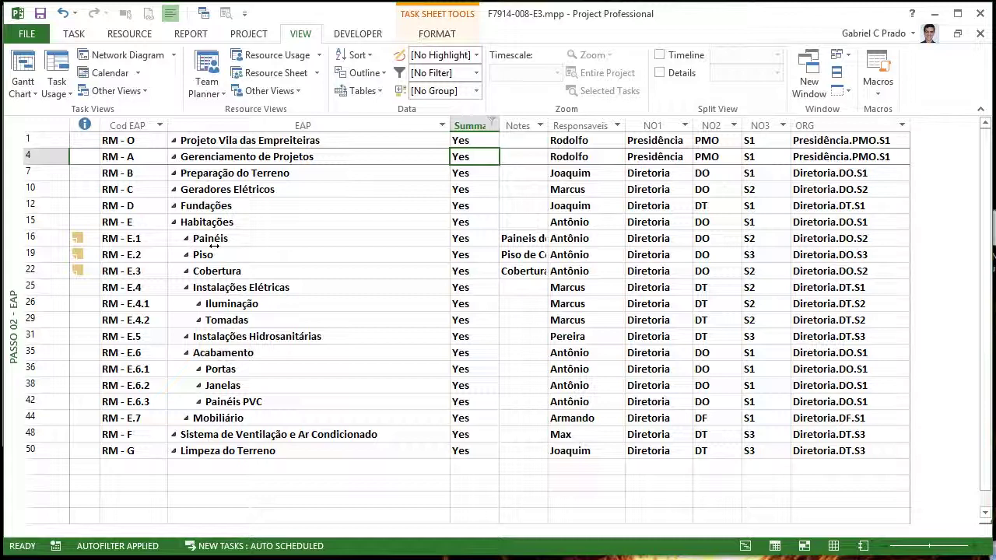
# Examine the summary tasks Instalações Elétricas, Iluminação and Tomadas in the filtered list
pyautogui.click(263, 291)
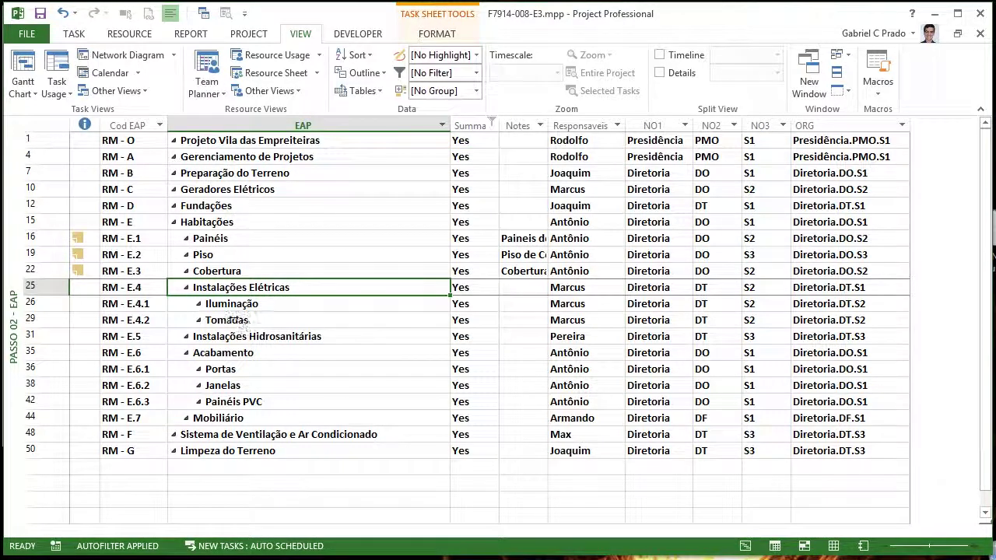
pyautogui.press('Down')
pyautogui.press('Down')
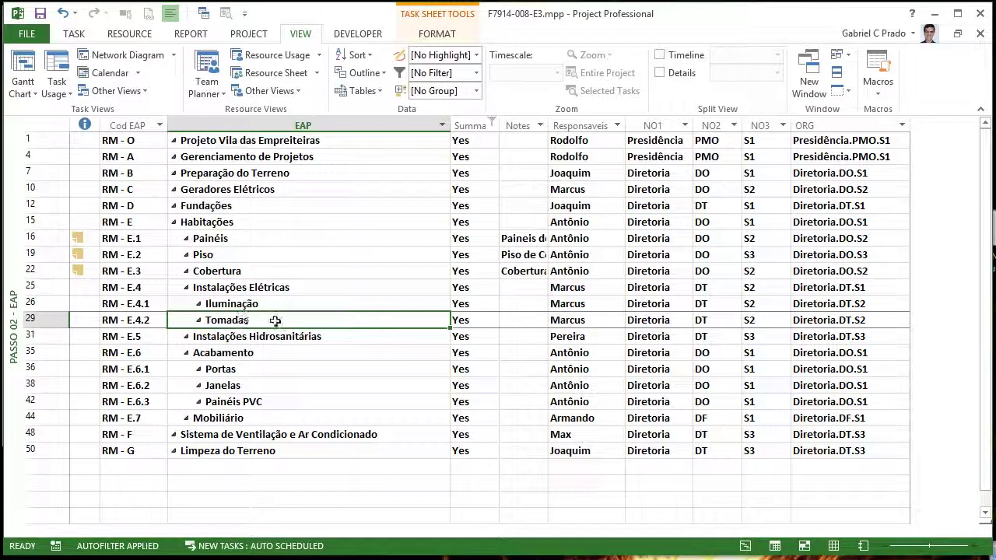
pyautogui.click(274, 308)
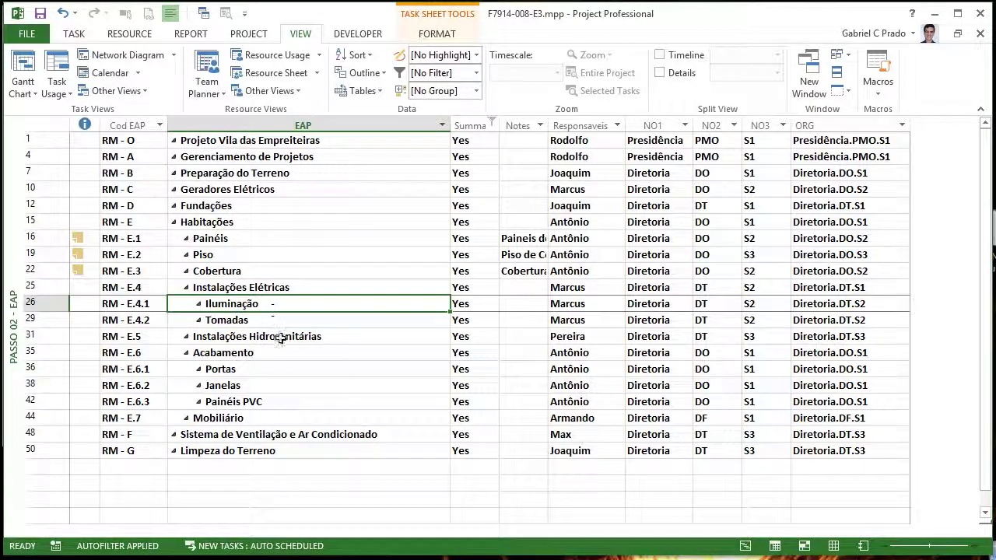
pyautogui.click(263, 322)
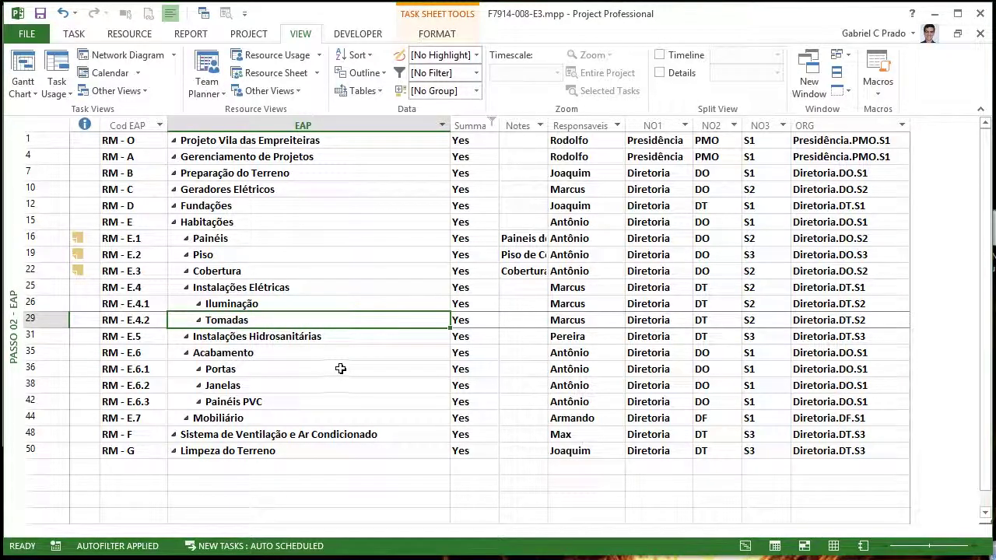
pyautogui.click(268, 305)
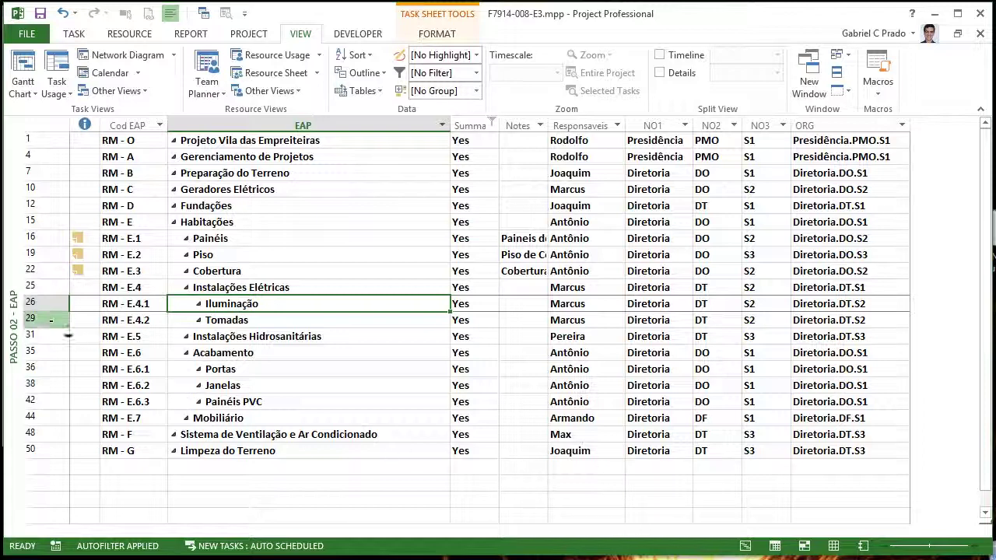
# Include the No value in the Summary column filter again to show all tasks
pyautogui.click(491, 125)
pyautogui.click(379, 285)
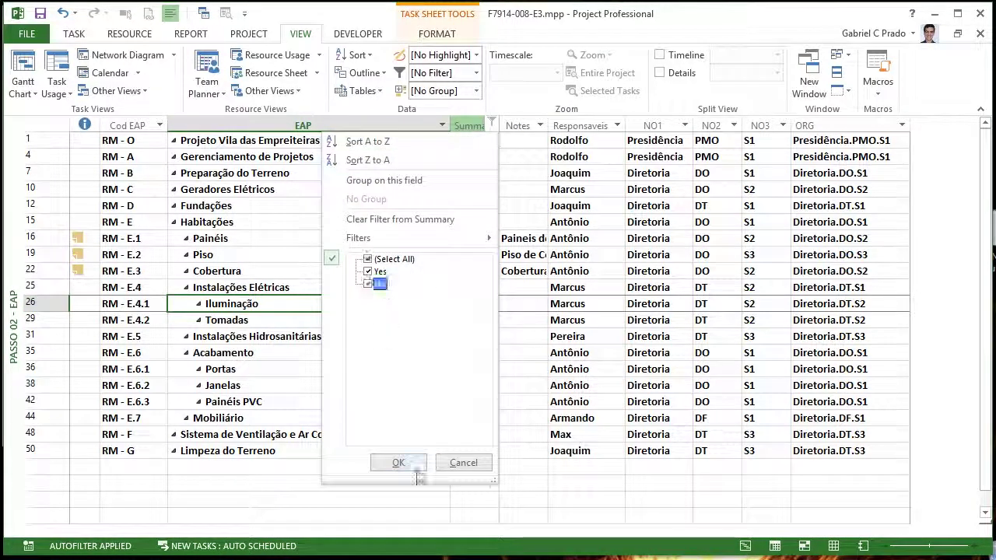
pyautogui.click(400, 463)
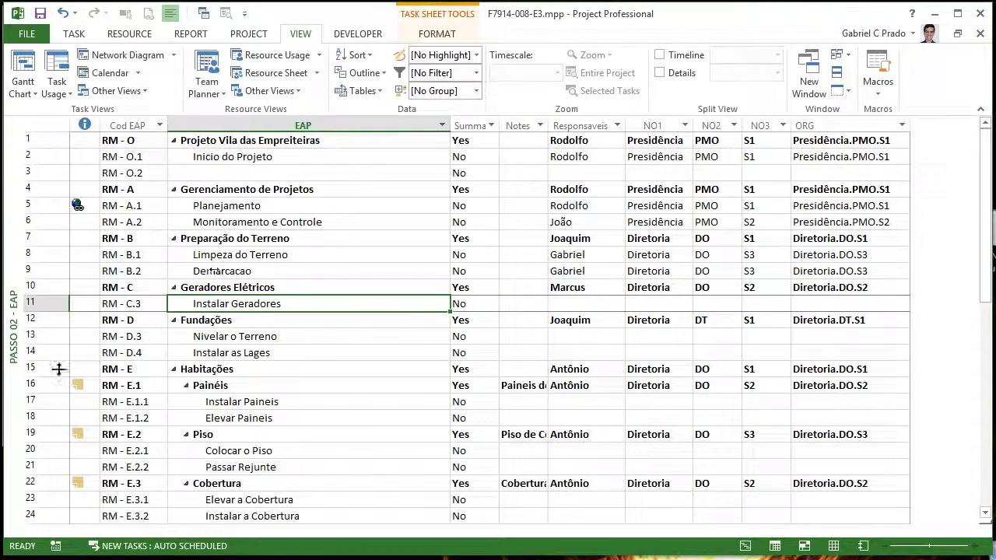
# Examine the Instalações Elétricas branch, including Iluminação and its subtasks Instalar Spots and Instalar Lampadas
pyautogui.scroll(-3, 19, 471)
pyautogui.click(64, 417)
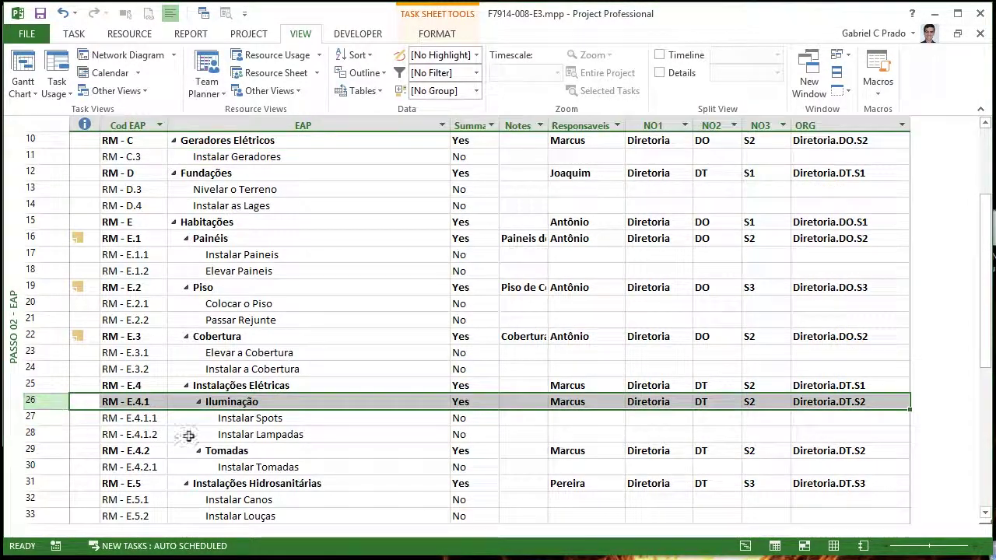
pyautogui.click(327, 422)
pyautogui.press('Down')
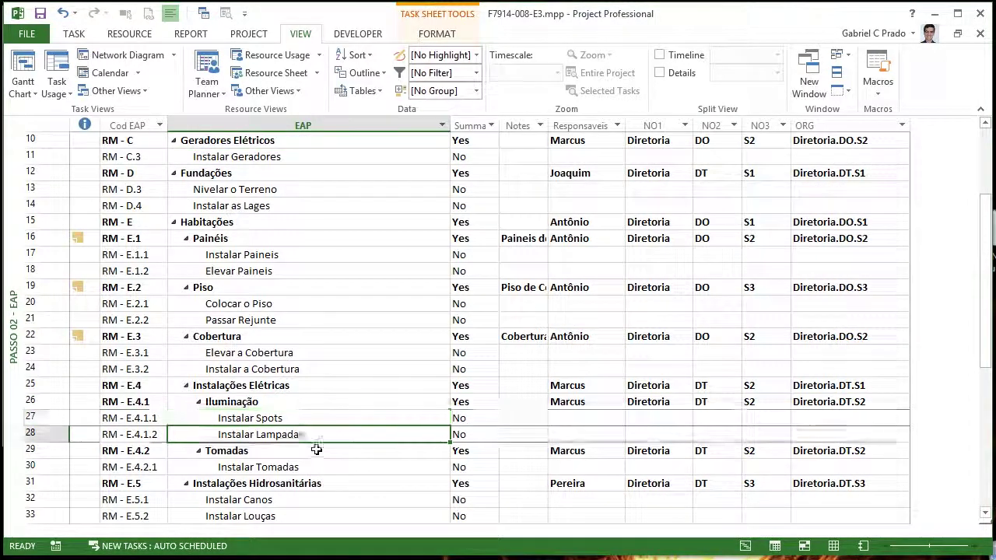
pyautogui.hotkey('shift', 'Up')
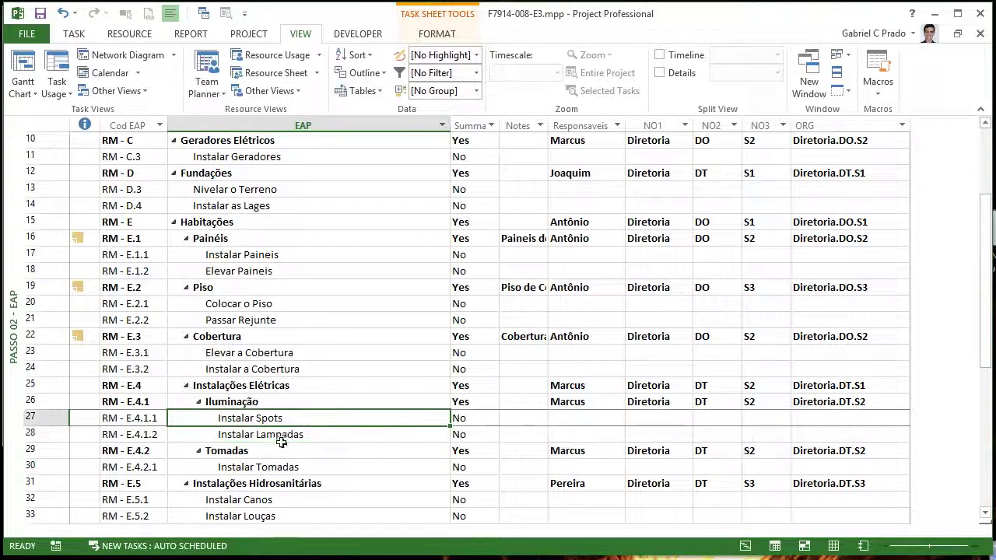
pyautogui.click(257, 403)
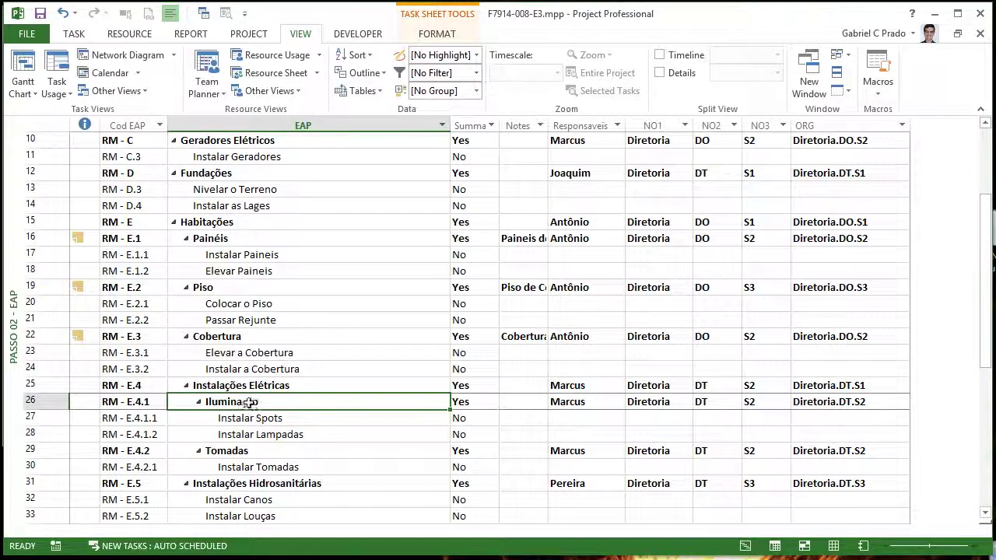
pyautogui.press('Up')
# Examine the Limpeza do Terreno and Demarcacao subtasks under Preparação do Terreno
pyautogui.scroll(1, 390, 383)
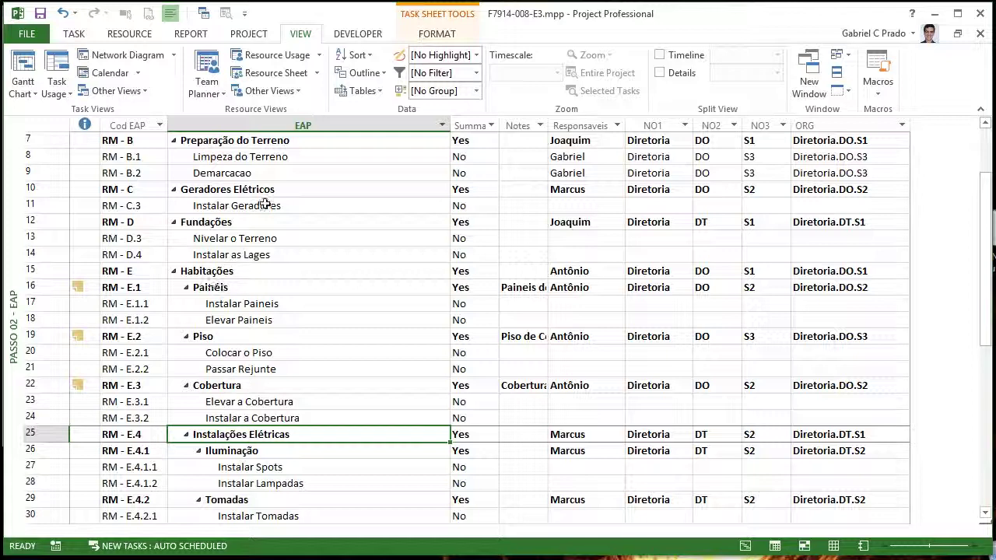
pyautogui.scroll(2, 288, 345)
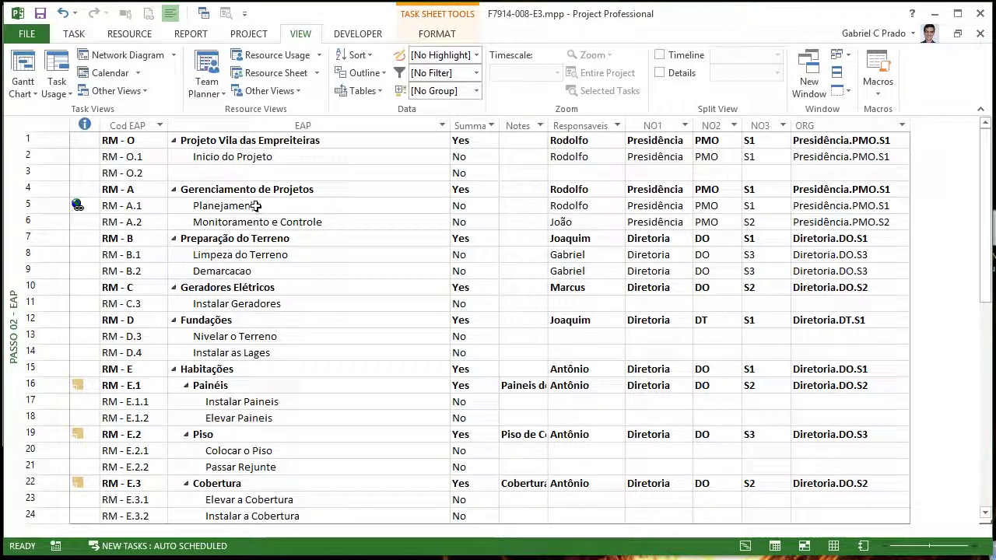
pyautogui.click(249, 259)
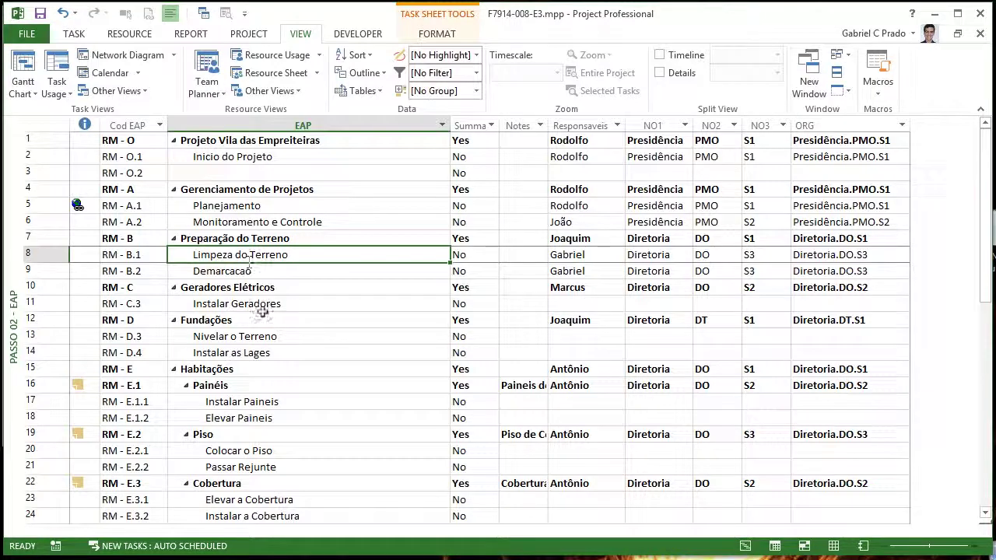
pyautogui.press('Down')
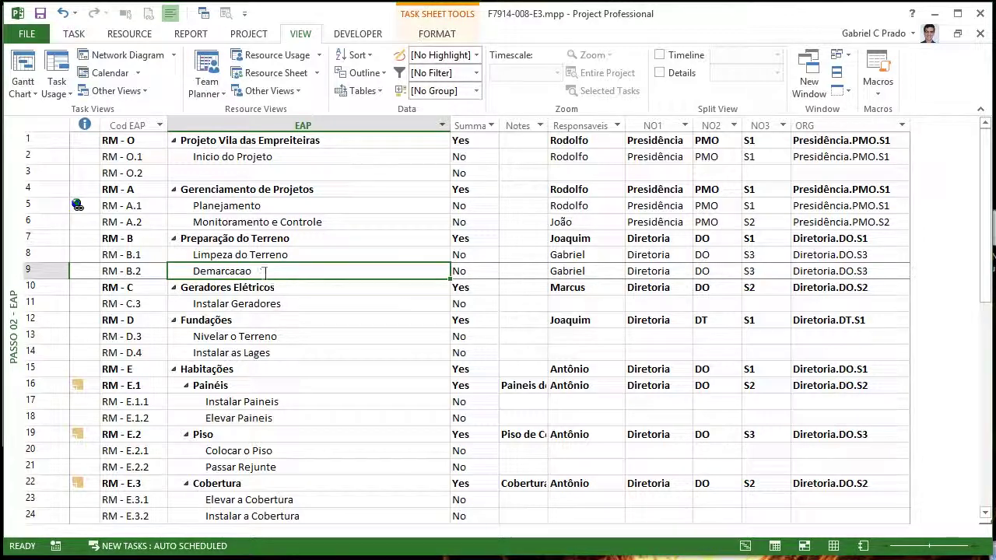
pyautogui.moveTo(258, 278); pyautogui.dragTo(256, 266)
pyautogui.moveTo(230, 272)
pyautogui.mouseDown()
pyautogui.moveTo(242, 262)
pyautogui.moveTo(239, 278)
pyautogui.mouseUp()
pyautogui.click(263, 257)
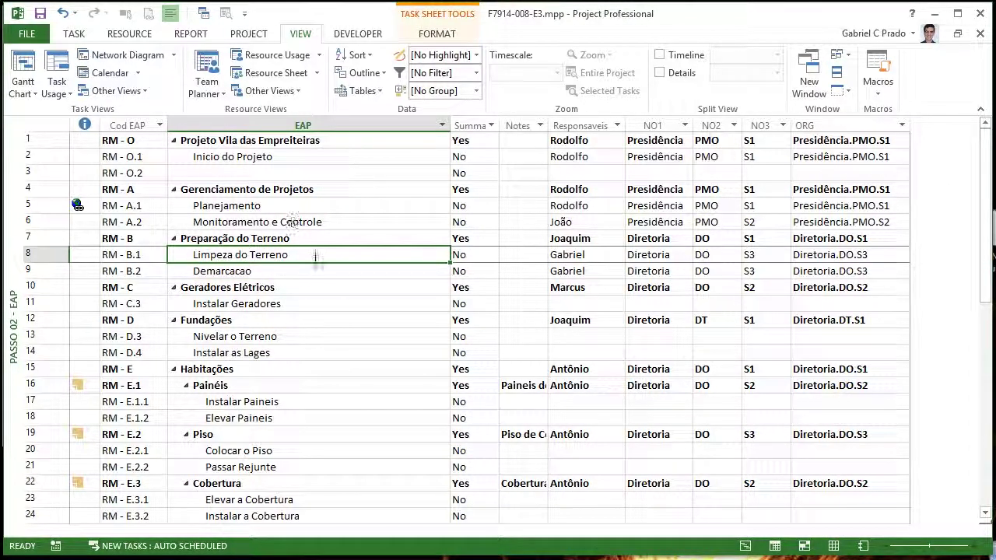
pyautogui.click(291, 272)
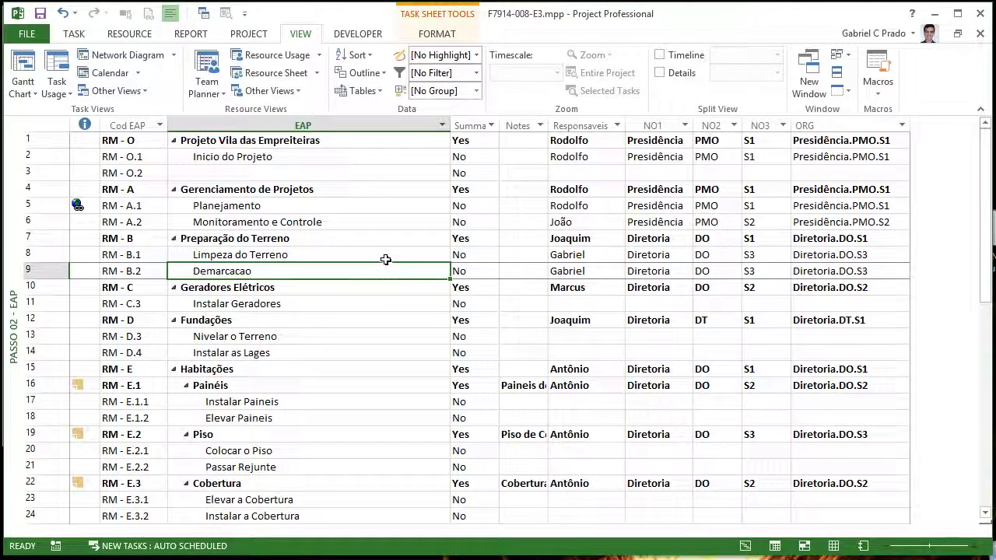
# Review the responsible person and organizational fields of the remaining tasks down to Comissionamento
pyautogui.scroll(-6, 385, 259)
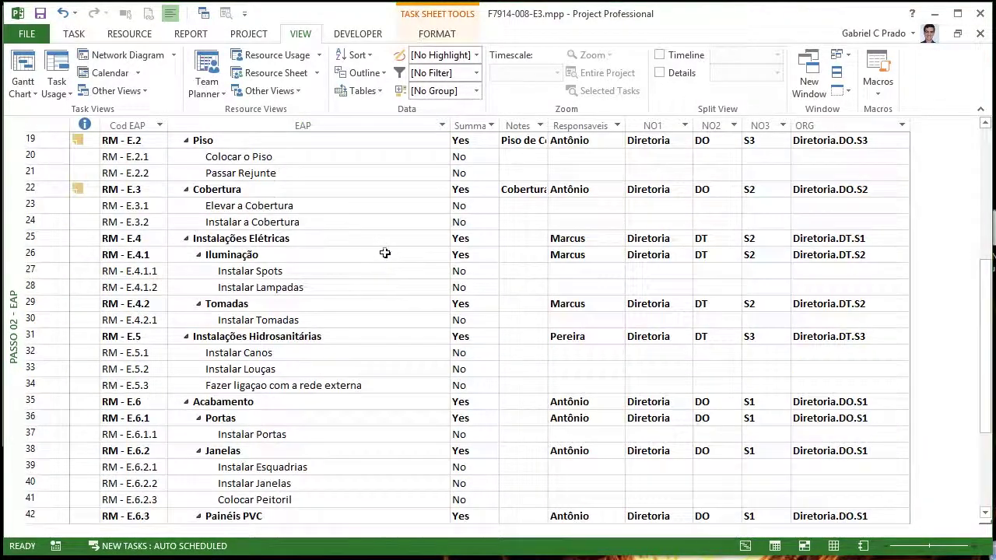
pyautogui.scroll(-1, 385, 253)
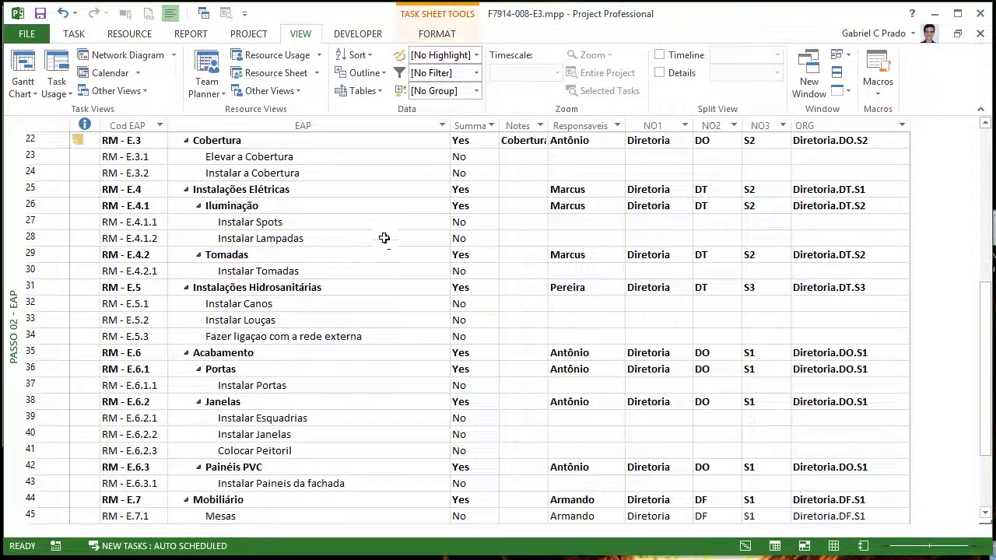
pyautogui.scroll(-4, 350, 384)
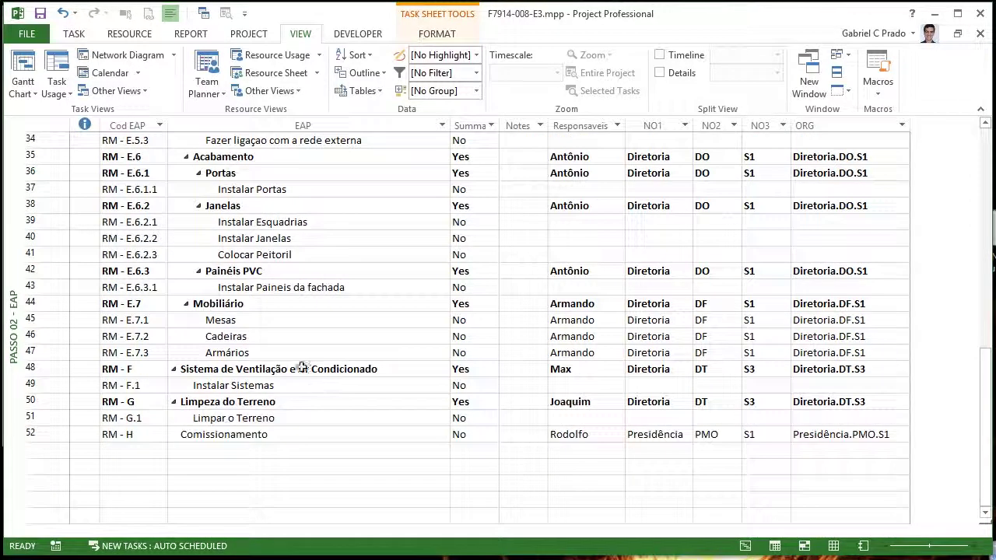
# Examine the organizational fields of the Mobiliário subtasks Cadeiras, Armários and Mesas
pyautogui.click(261, 336)
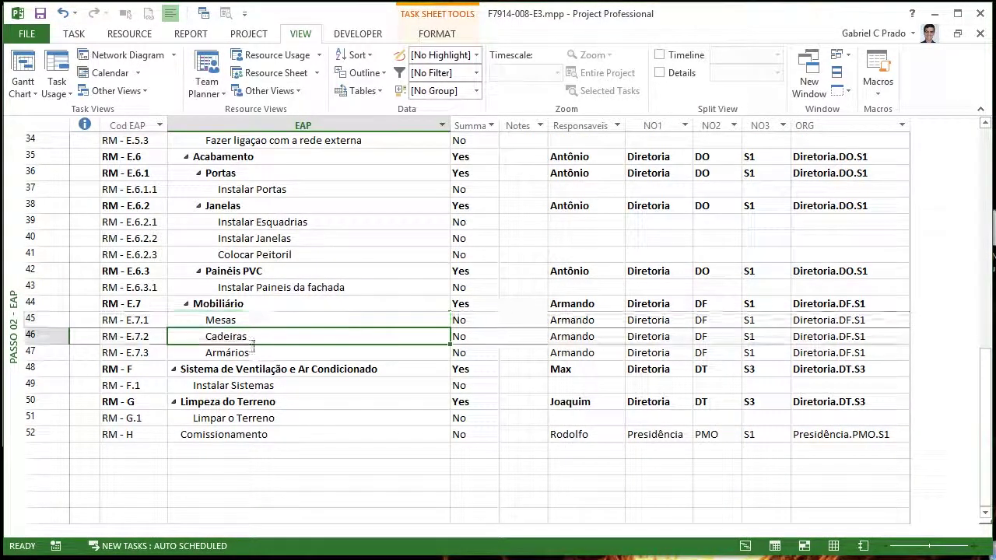
pyautogui.click(256, 354)
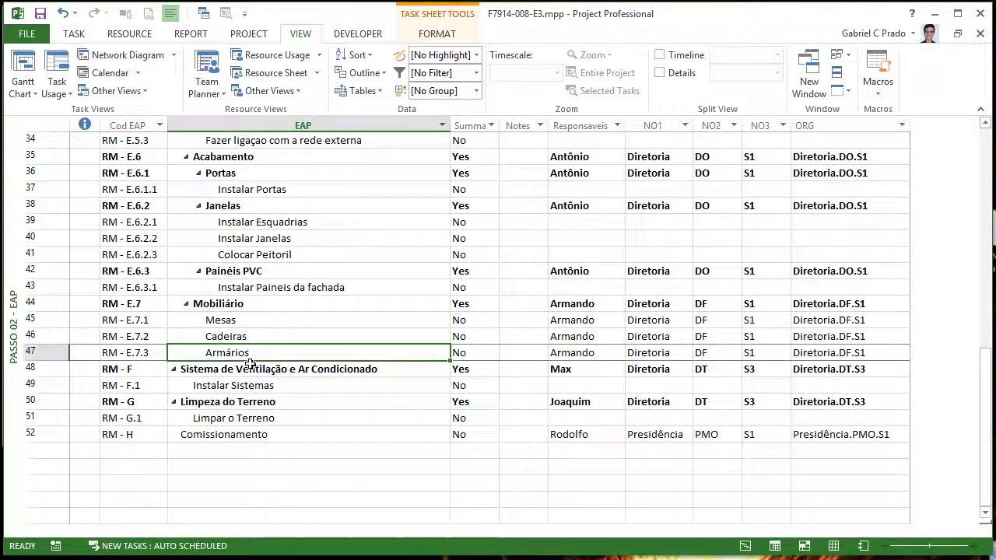
pyautogui.click(240, 321)
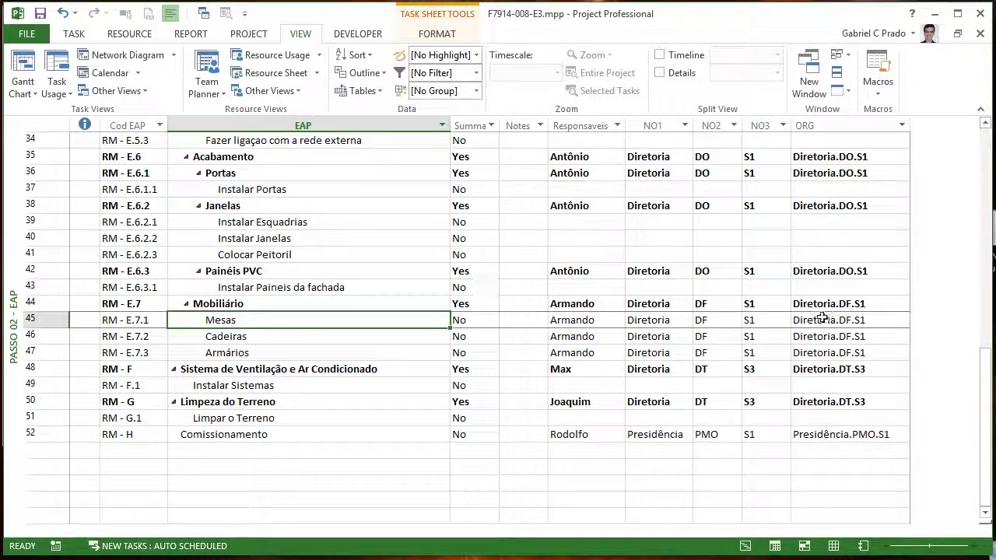
# Compare the responsible person and organizational fields of Portas and Instalar Portas, and check Instalar Paineis da fachada within the Acabamento branch
pyautogui.scroll(1, 979, 414)
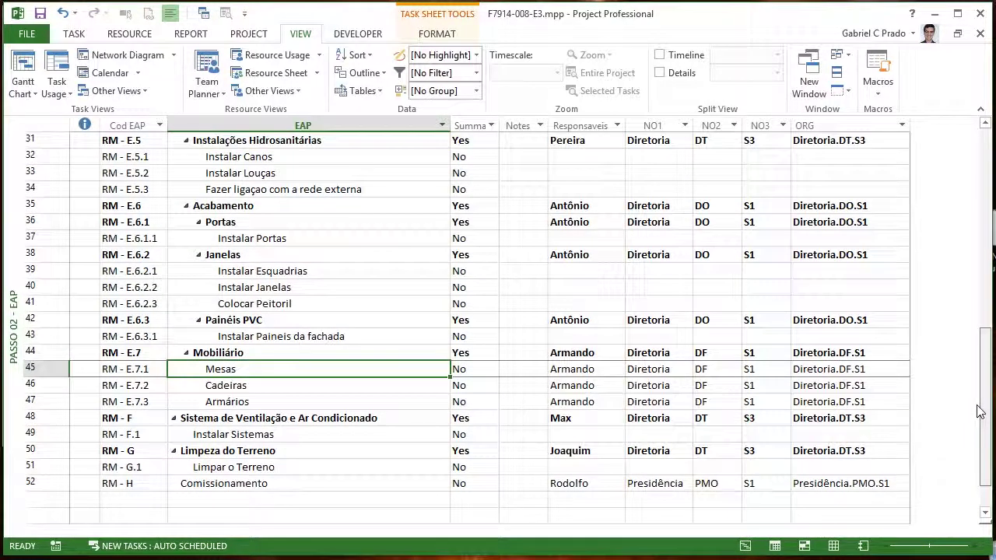
pyautogui.scroll(1, 979, 404)
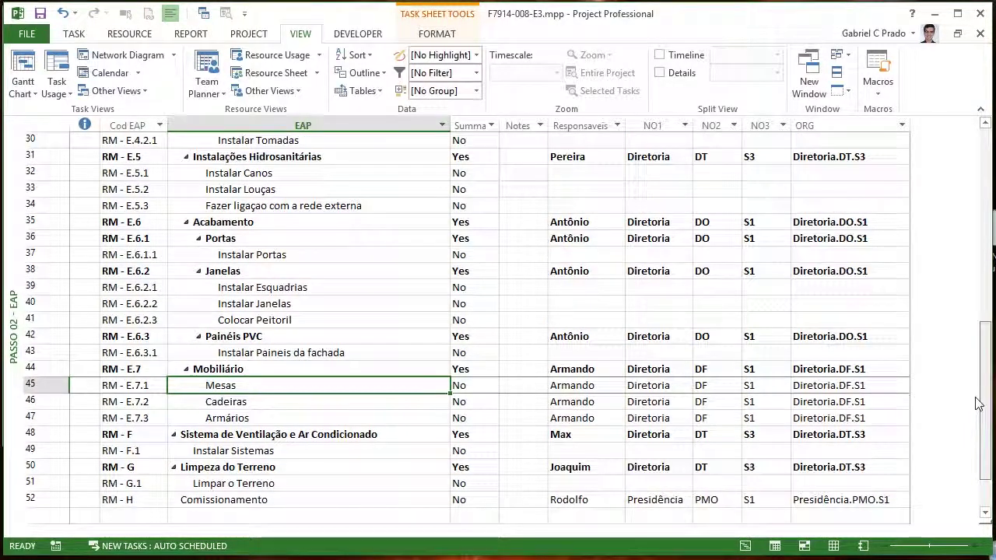
pyautogui.click(296, 255)
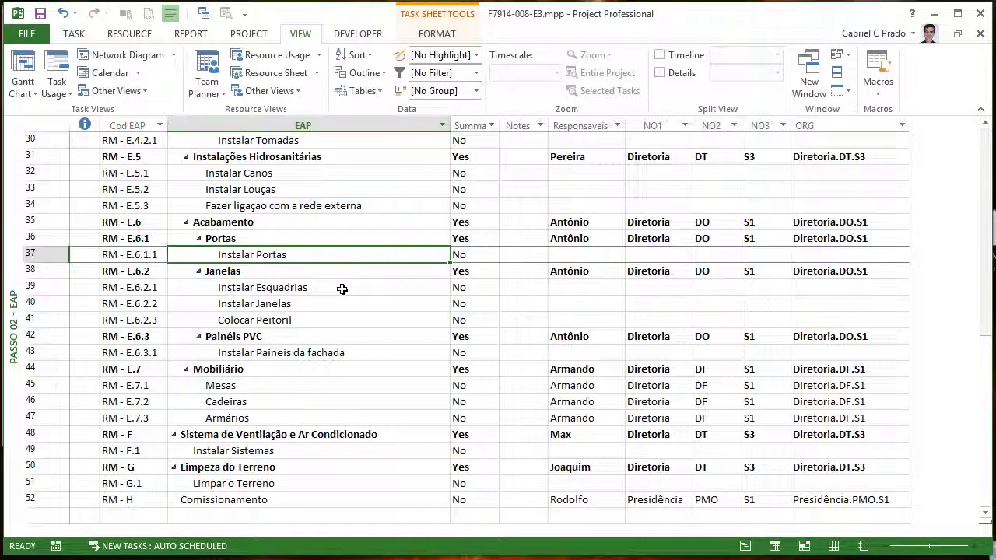
pyautogui.click(258, 239)
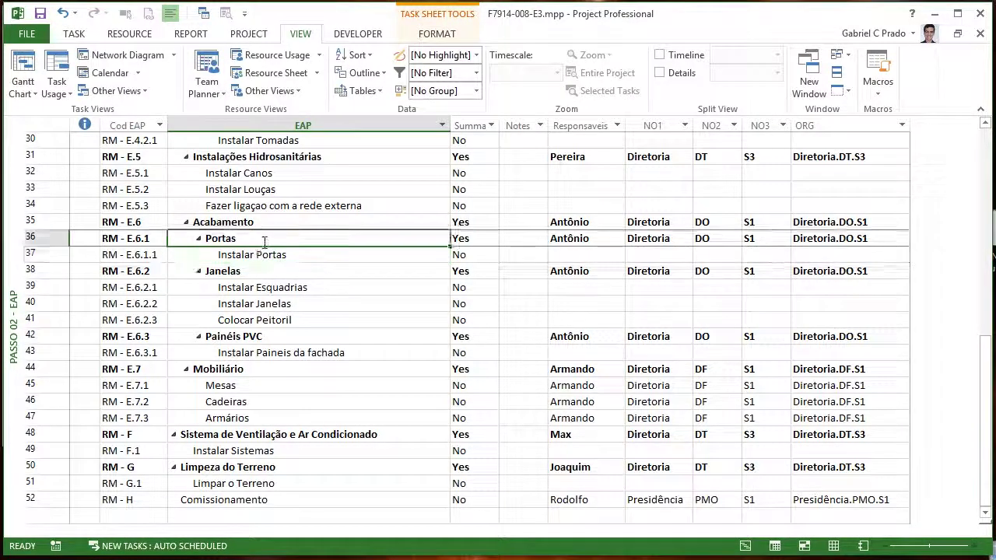
pyautogui.click(279, 260)
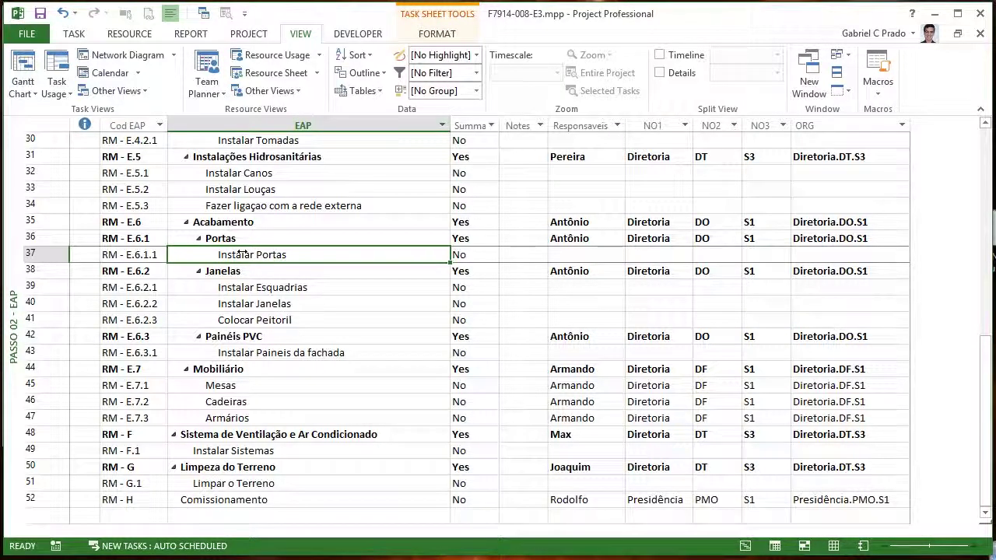
pyautogui.press('Up')
pyautogui.press('Down')
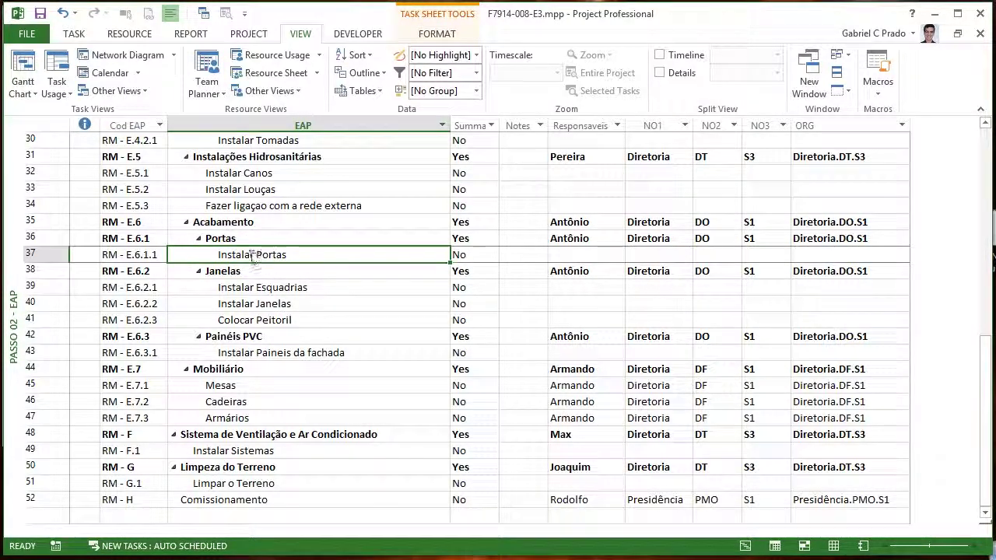
pyautogui.press('Up')
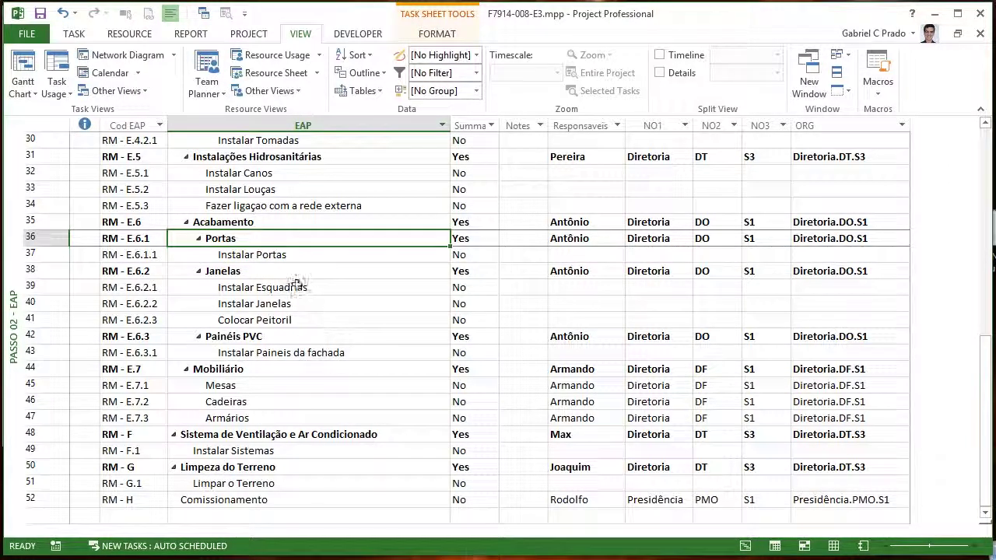
pyautogui.click(280, 352)
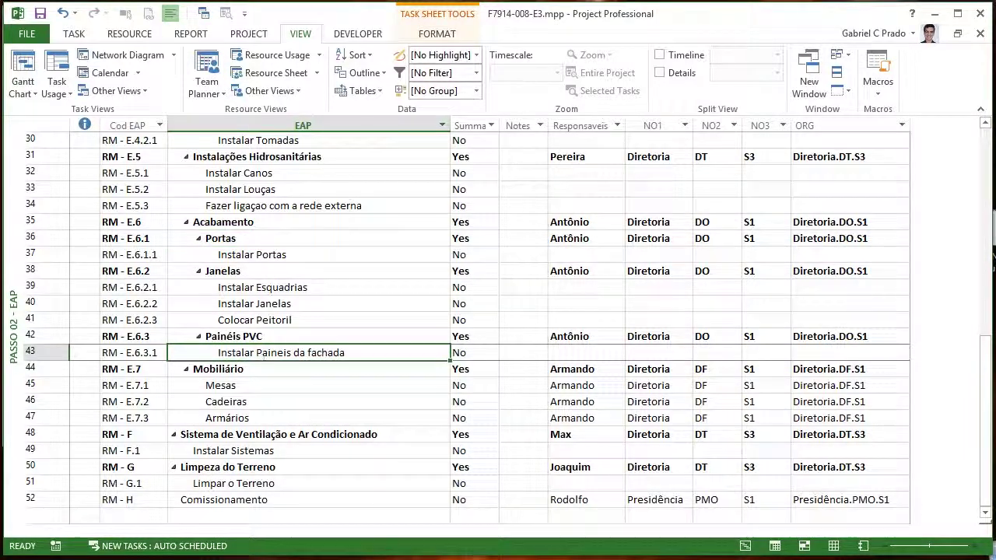
pyautogui.click(257, 257)
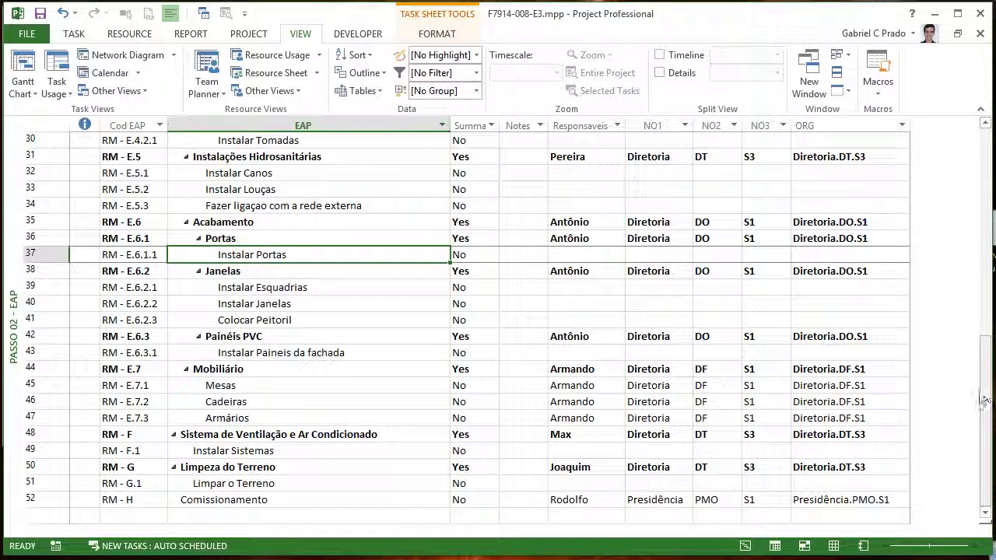
# Check the organizational fields of the Instalar Sistemas and Limpar o Terreno subtasks, and go back to the start of the task list
pyautogui.click(238, 453)
pyautogui.click(268, 486)
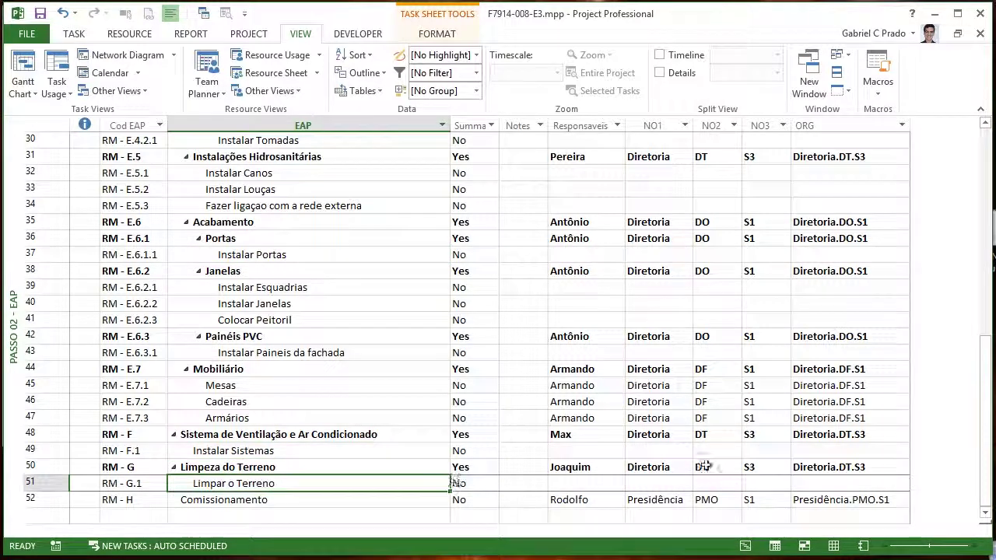
pyautogui.scroll(6, 899, 335)
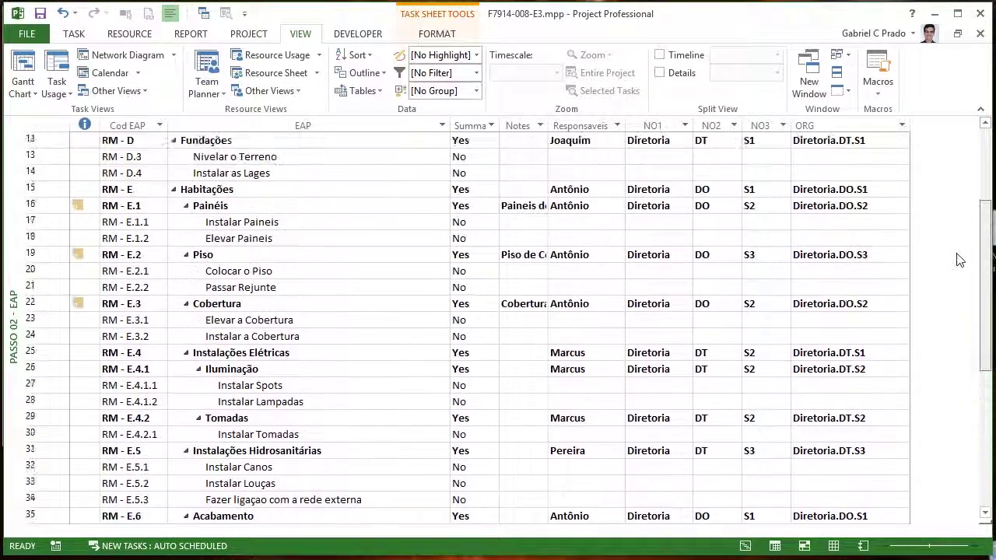
pyautogui.scroll(1, 895, 311)
pyautogui.scroll(3, 405, 389)
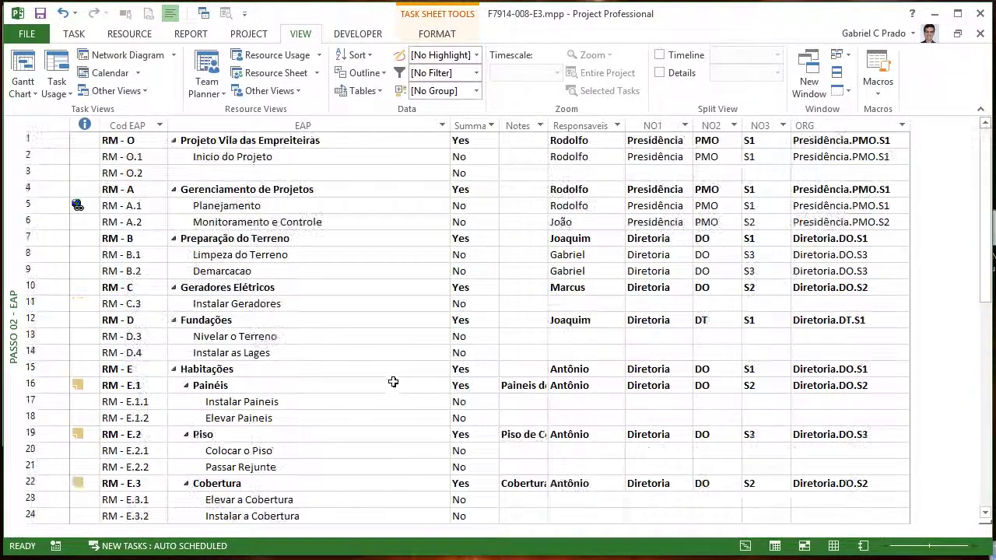
# Compare the organizational fields of Instalar Geradores with those of Limpeza do Terreno, Demarcacao and the Mobiliário subtasks
pyautogui.click(288, 304)
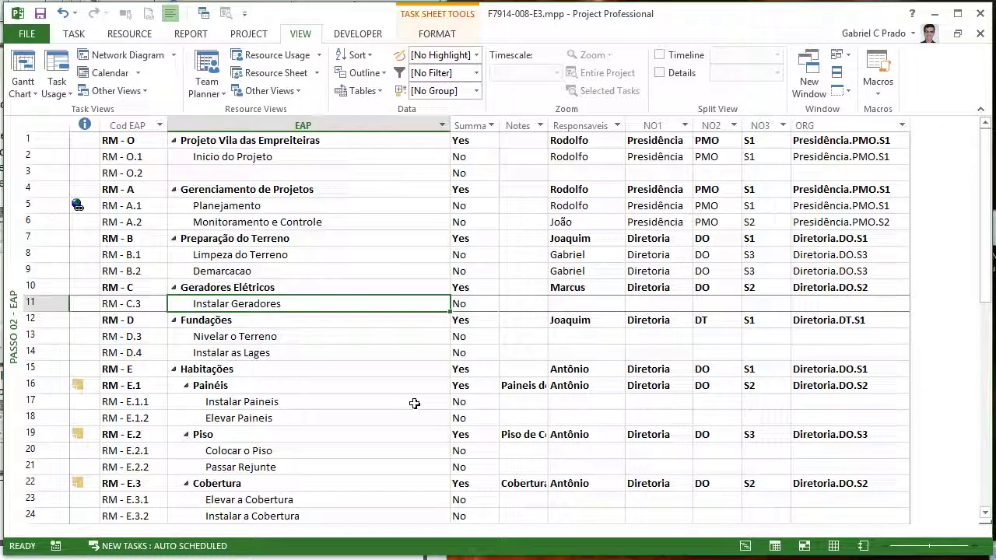
pyautogui.click(279, 258)
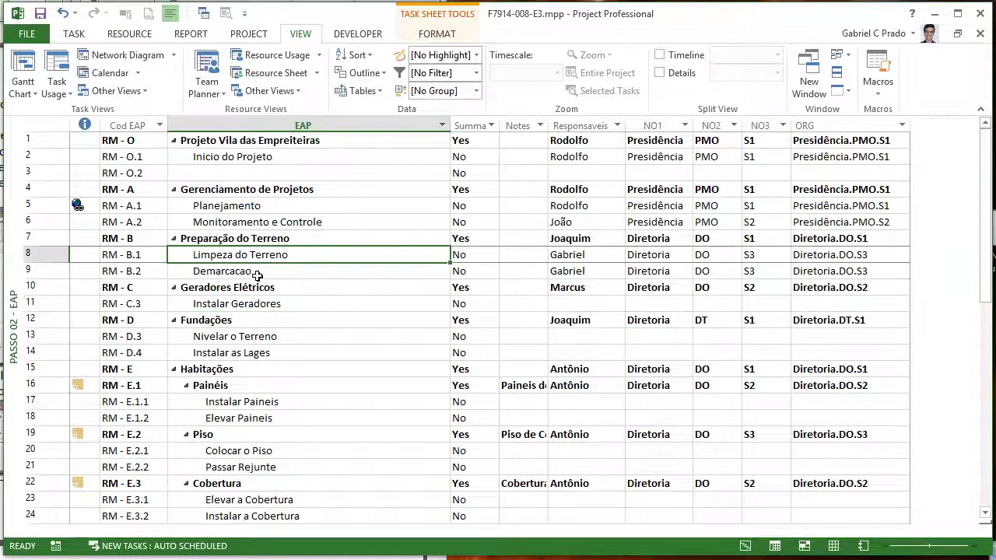
pyautogui.click(250, 272)
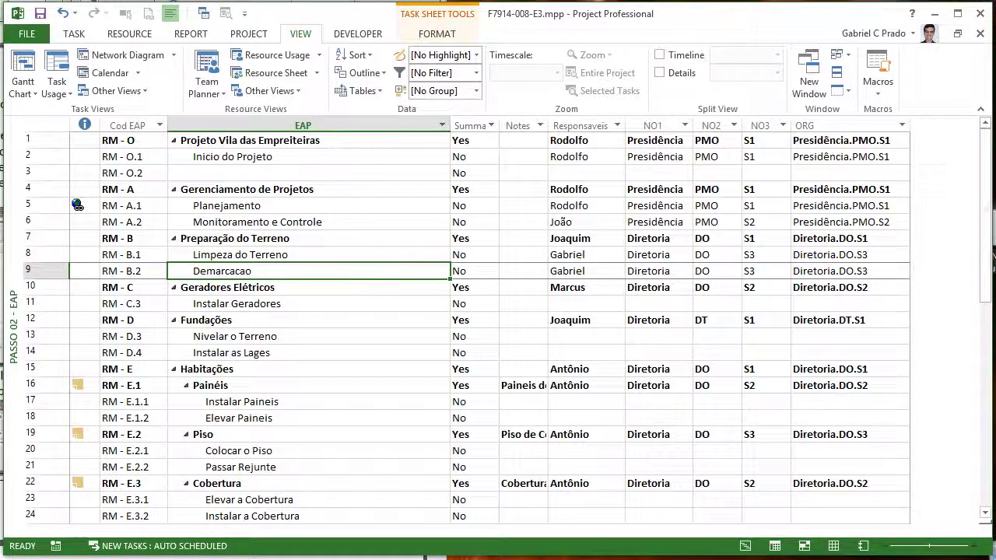
pyautogui.moveTo(986, 168); pyautogui.dragTo(987, 373)
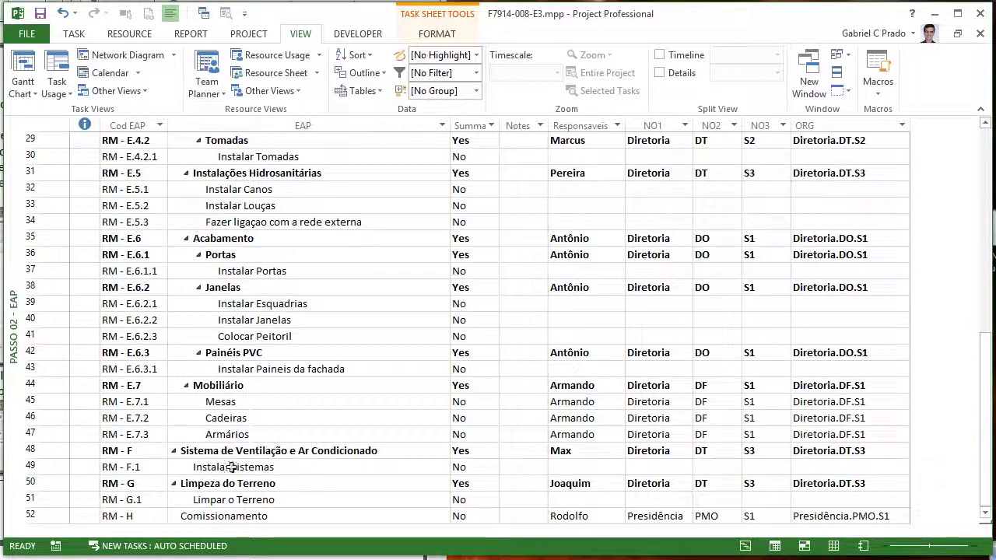
pyautogui.click(269, 418)
pyautogui.moveTo(987, 467); pyautogui.dragTo(986, 202)
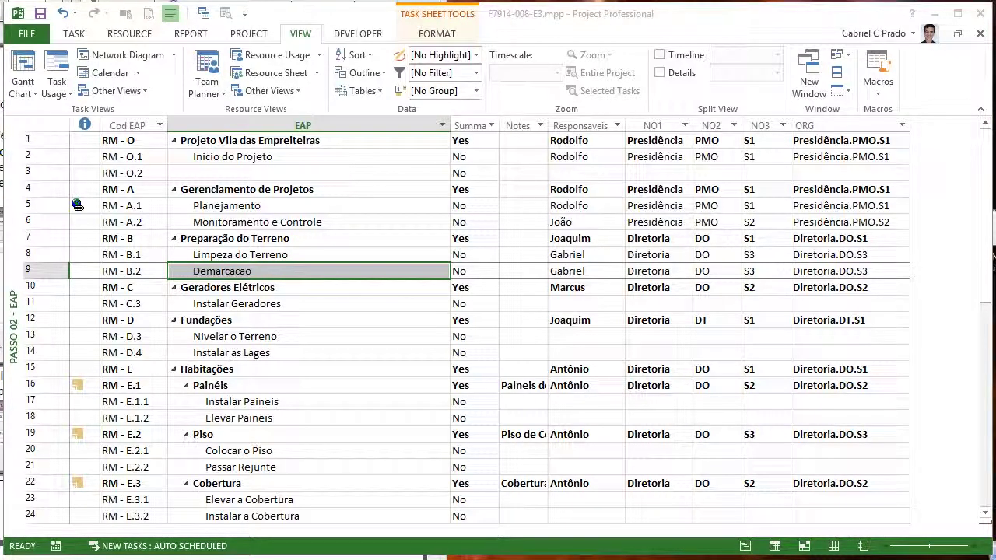
# Edit the definition of the Passo 04 - EAP + Atividades* view so it is no longer shown in the view menu
pyautogui.rightClick(11, 189)
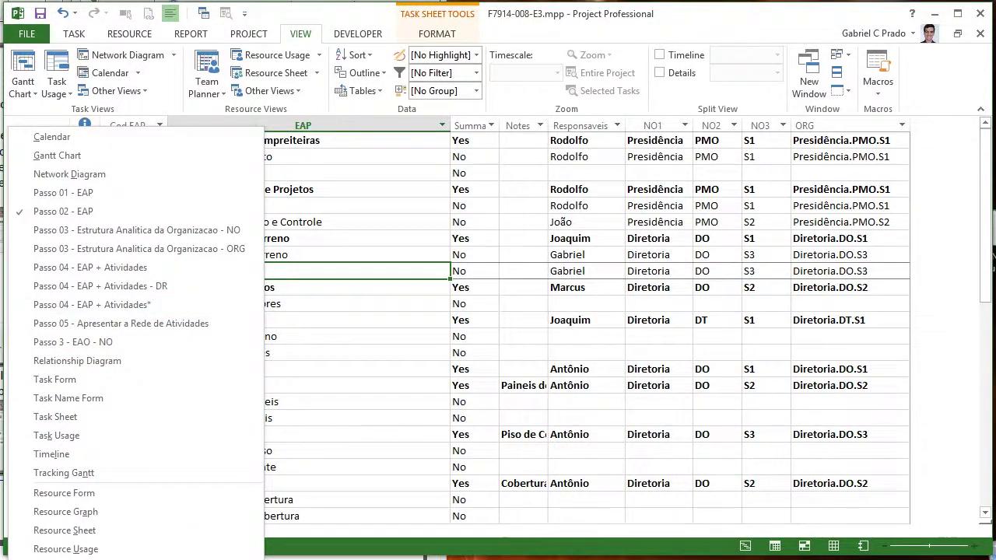
pyautogui.click(66, 554)
pyautogui.click(326, 190)
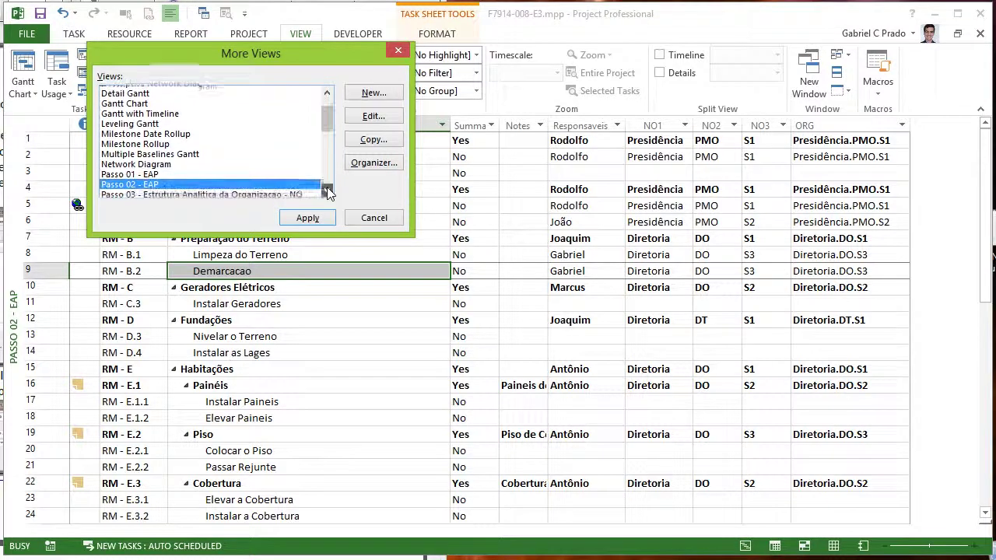
pyautogui.click(327, 191)
pyautogui.click(326, 190)
pyautogui.click(327, 190)
pyautogui.click(327, 190)
pyautogui.click(327, 190)
pyautogui.click(327, 190)
pyautogui.click(326, 190)
pyautogui.click(326, 191)
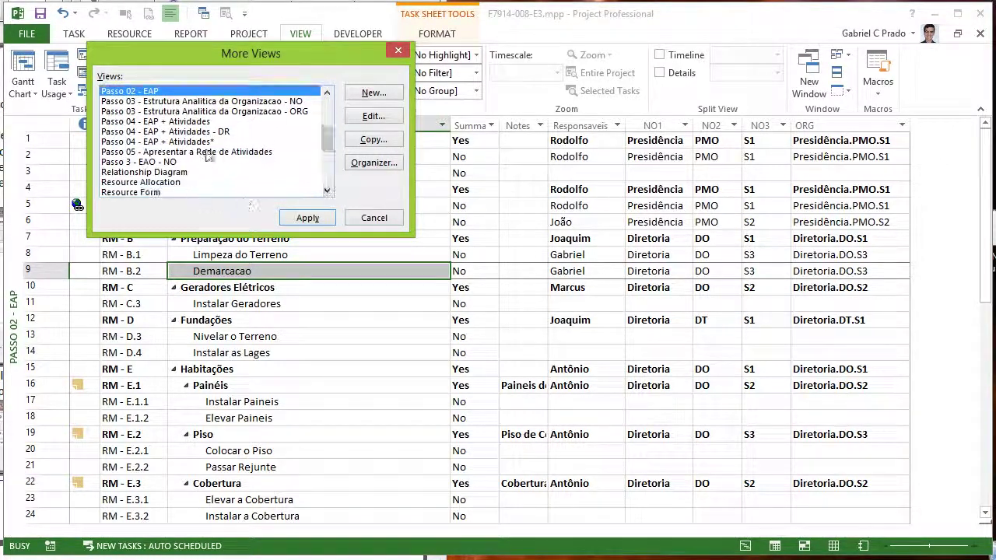
pyautogui.click(194, 142)
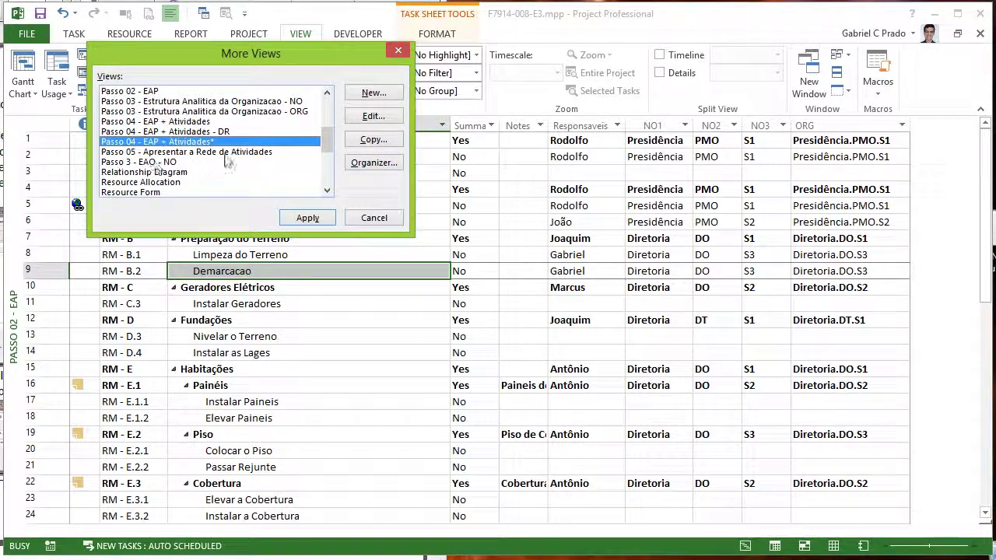
pyautogui.click(384, 120)
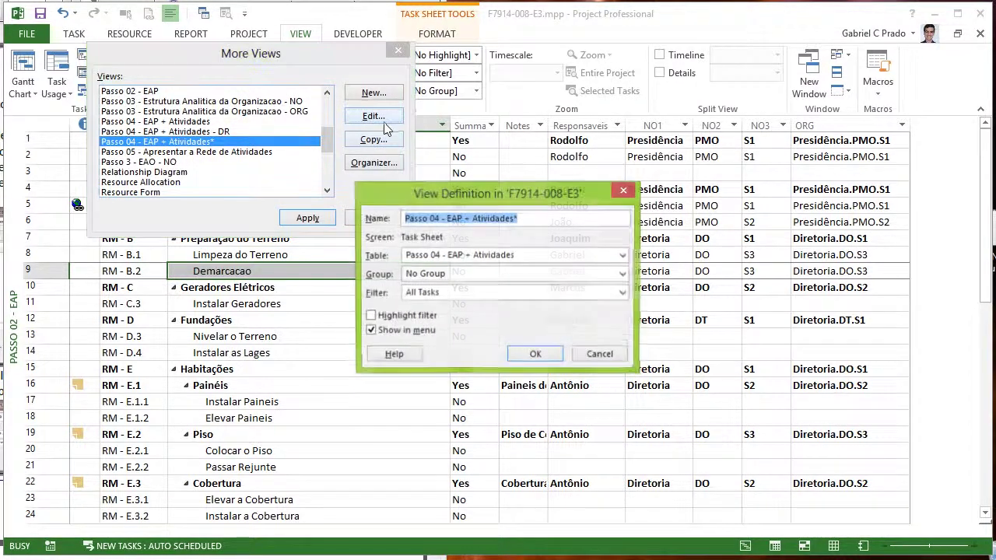
pyautogui.click(370, 331)
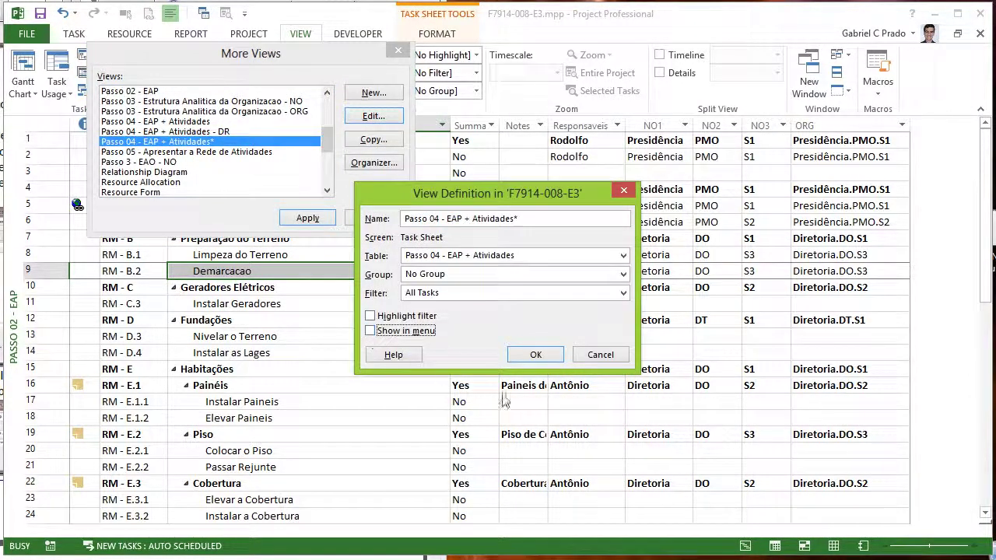
pyautogui.click(535, 354)
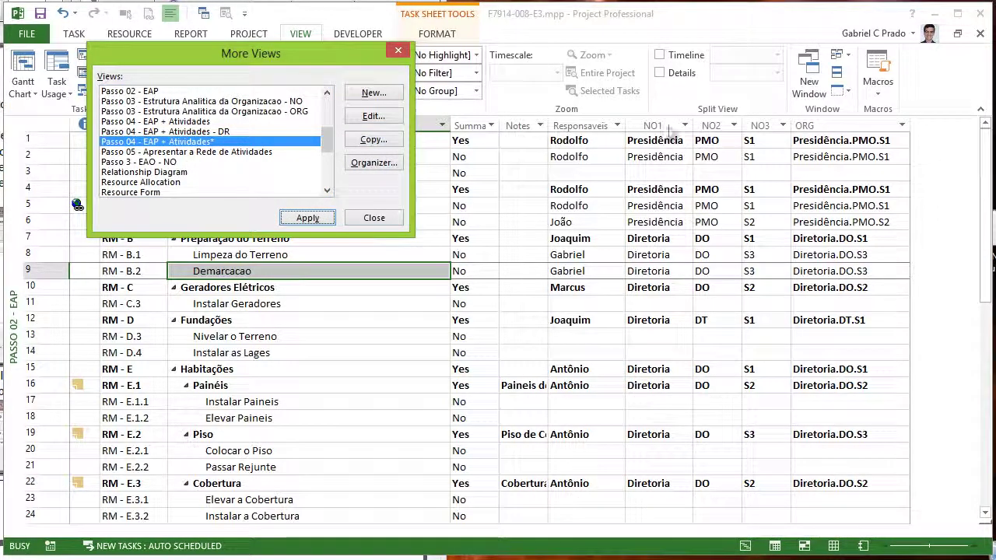
pyautogui.click(372, 218)
# Switch to the Passo 04 - EAP + Atividades view and check the Notes detail option of its Task Name Form
pyautogui.rightClick(17, 141)
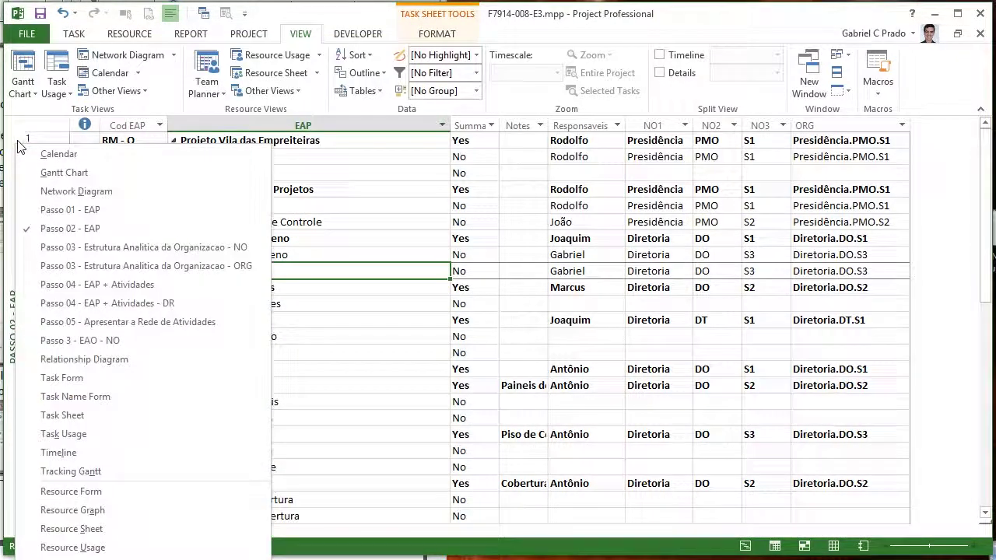
pyautogui.click(129, 286)
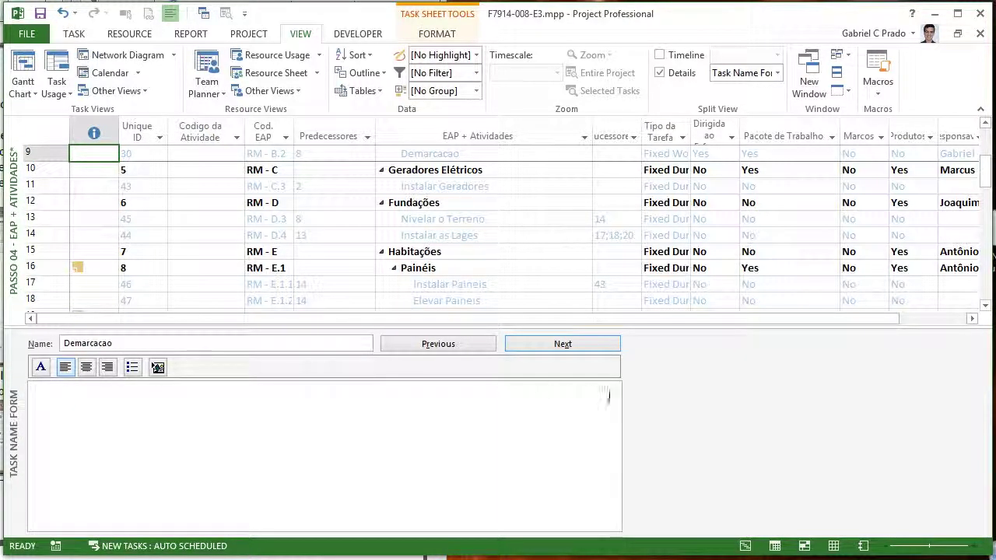
pyautogui.rightClick(699, 378)
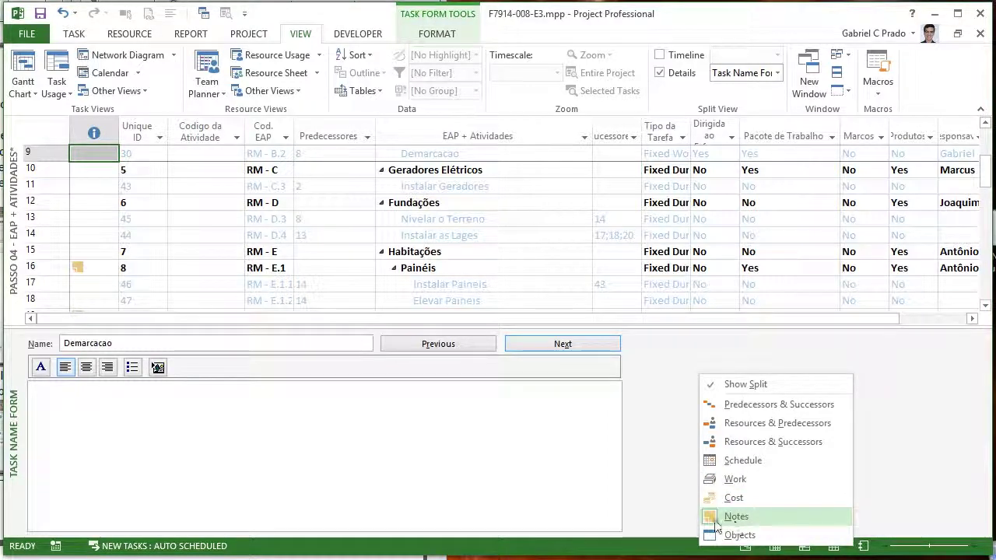
pyautogui.click(643, 387)
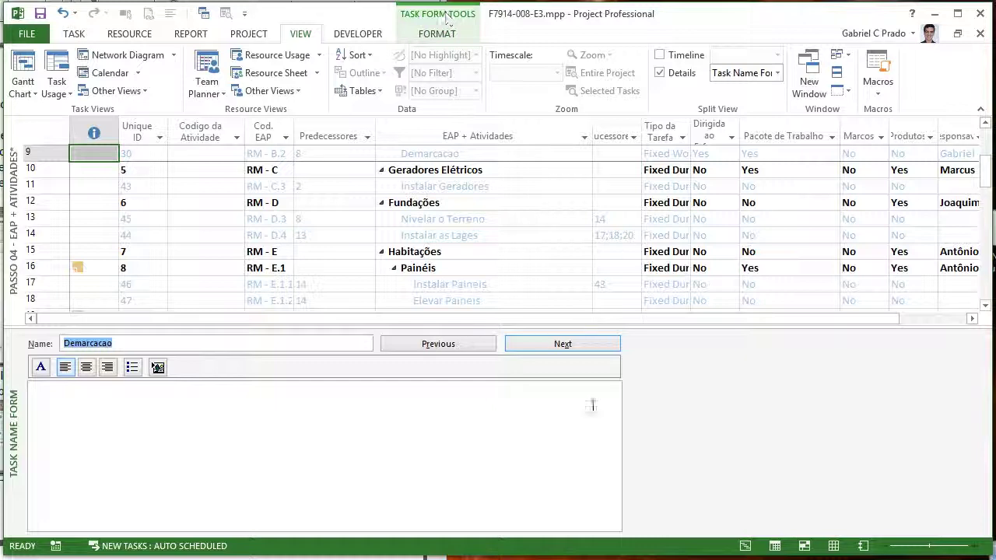
pyautogui.click(152, 442)
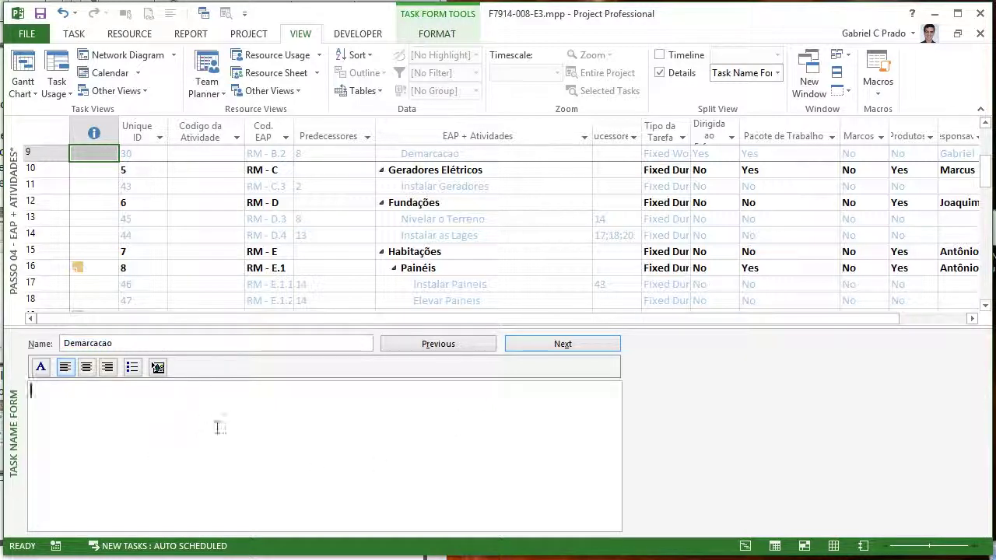
# Adjust the height of the Task Name Form pane and display the note of the Painéis task
pyautogui.moveTo(680, 340); pyautogui.dragTo(667, 413)
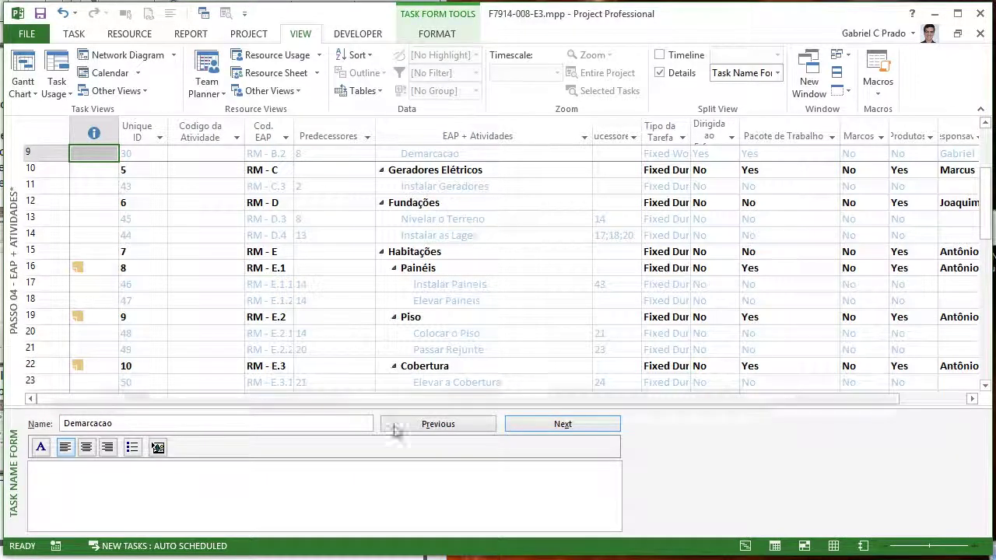
pyautogui.moveTo(362, 402); pyautogui.dragTo(351, 343)
pyautogui.click(203, 462)
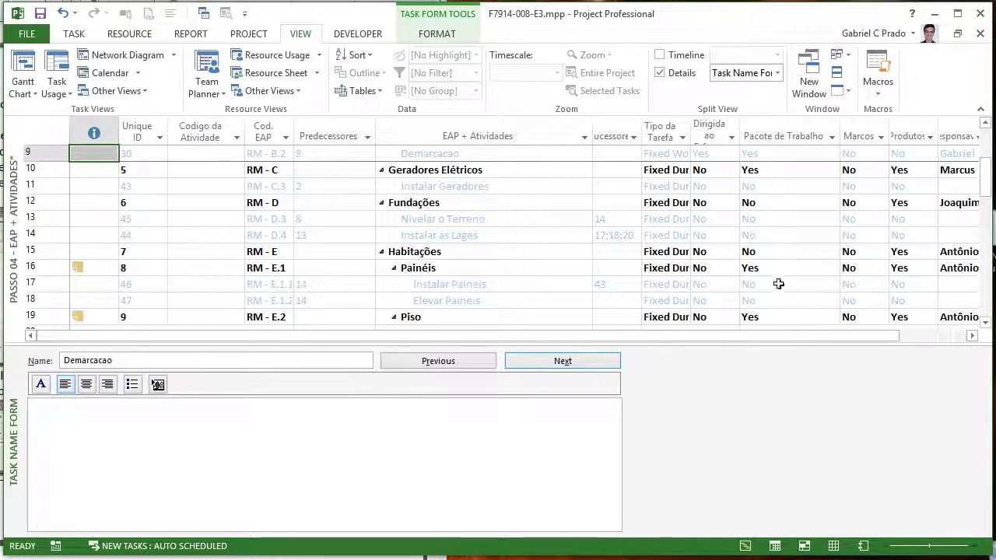
pyautogui.click(432, 270)
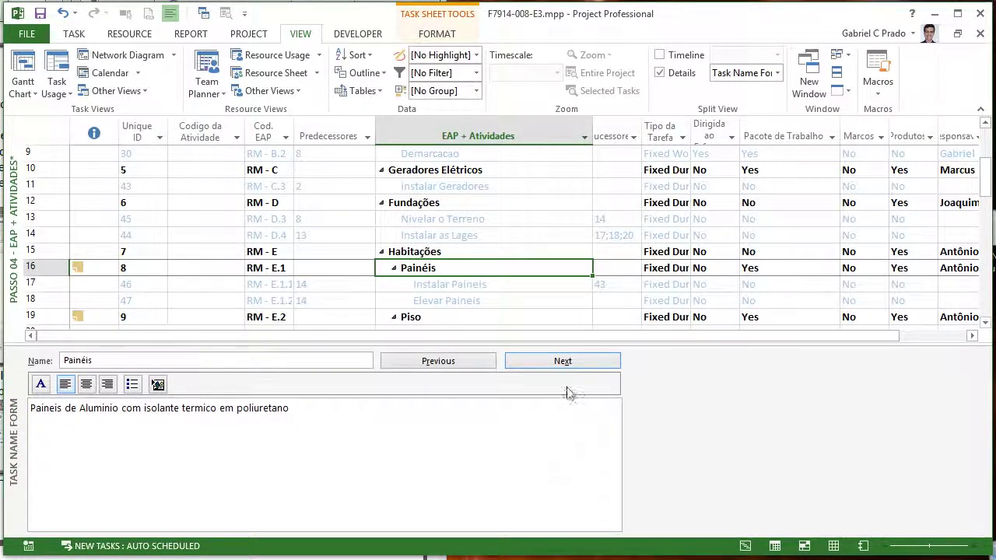
# Add the lines "sadad" and "asdasd" below the existing note of the Painéis task and save the note
pyautogui.click(342, 438)
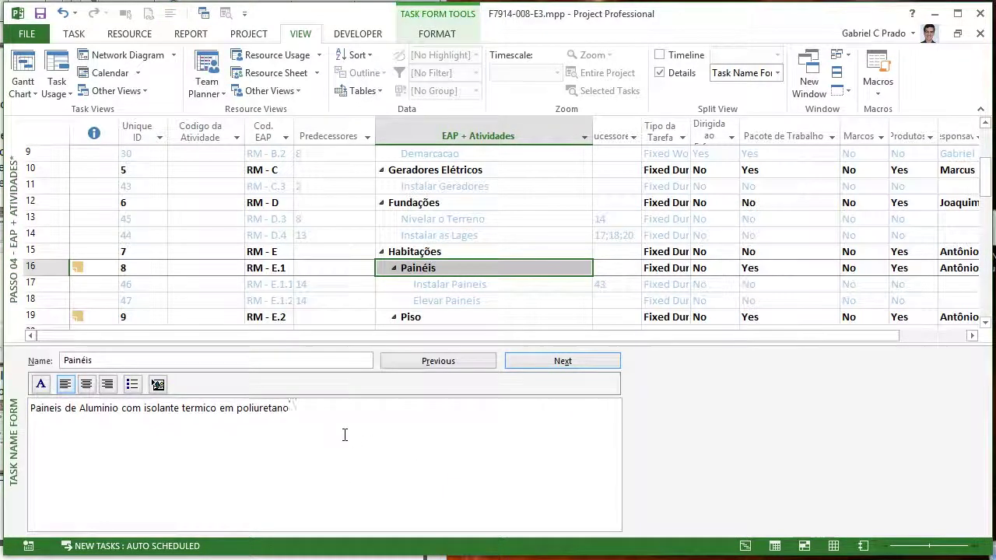
pyautogui.press('Return')
pyautogui.press('Return')
pyautogui.write('sadad')
pyautogui.press('Return')
pyautogui.press('Return')
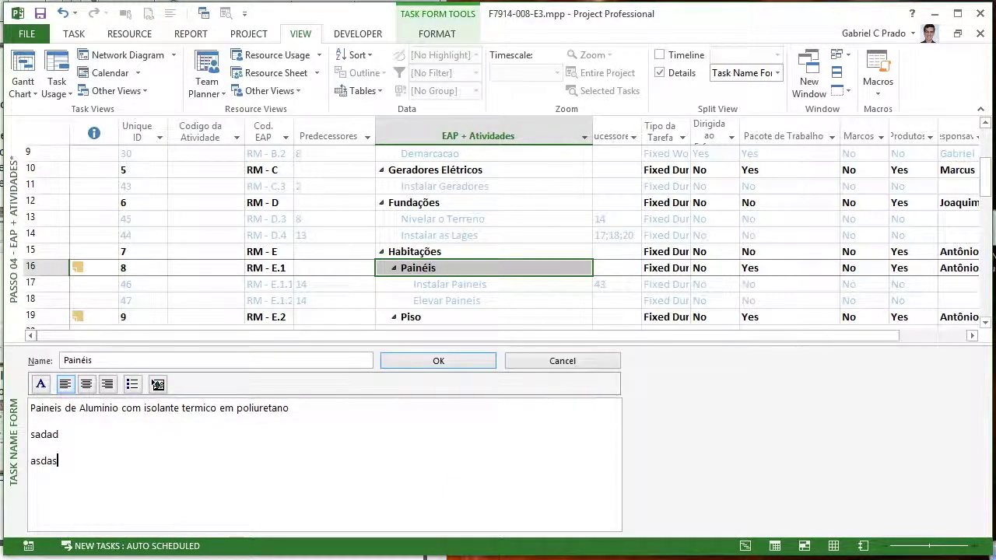
pyautogui.write('asdasd')
pyautogui.press('Return')
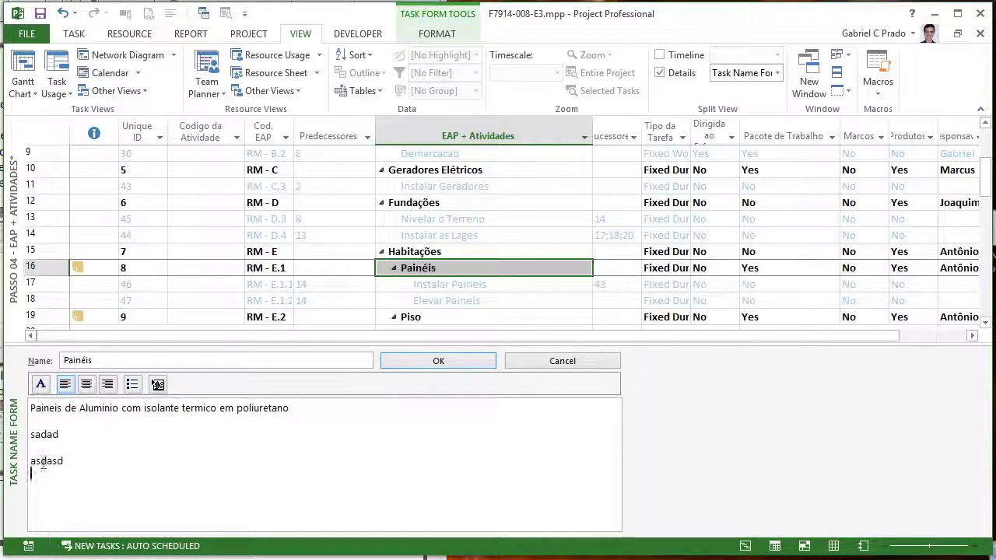
pyautogui.click(463, 230)
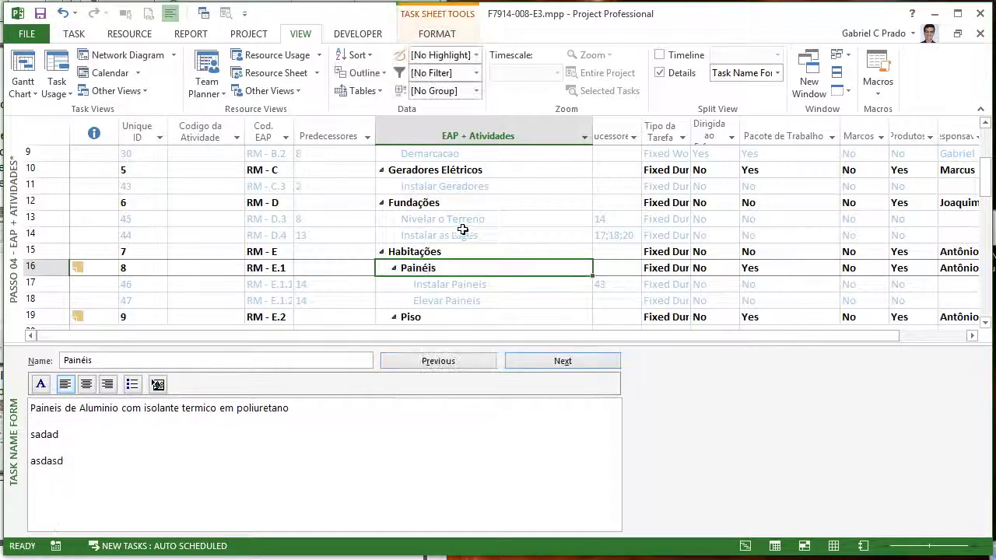
# Display the Work details of Geradores Elétricos in the Task Name Form and return the form to its Notes details
pyautogui.click(436, 169)
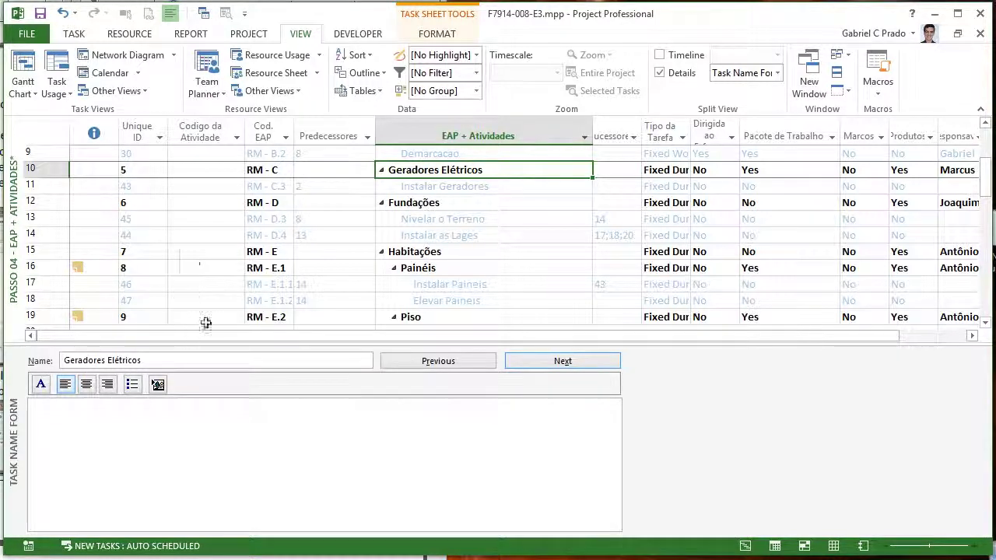
pyautogui.click(159, 453)
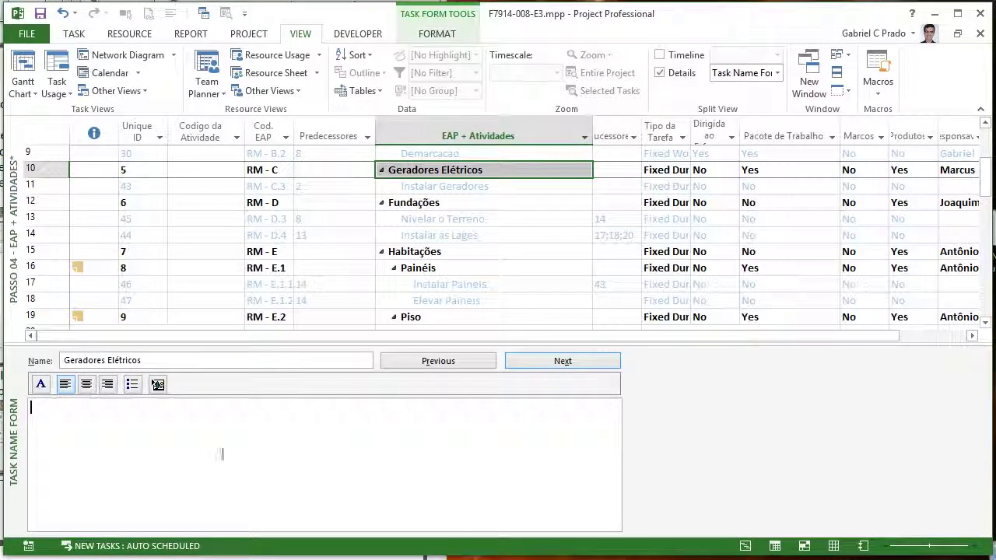
pyautogui.rightClick(668, 367)
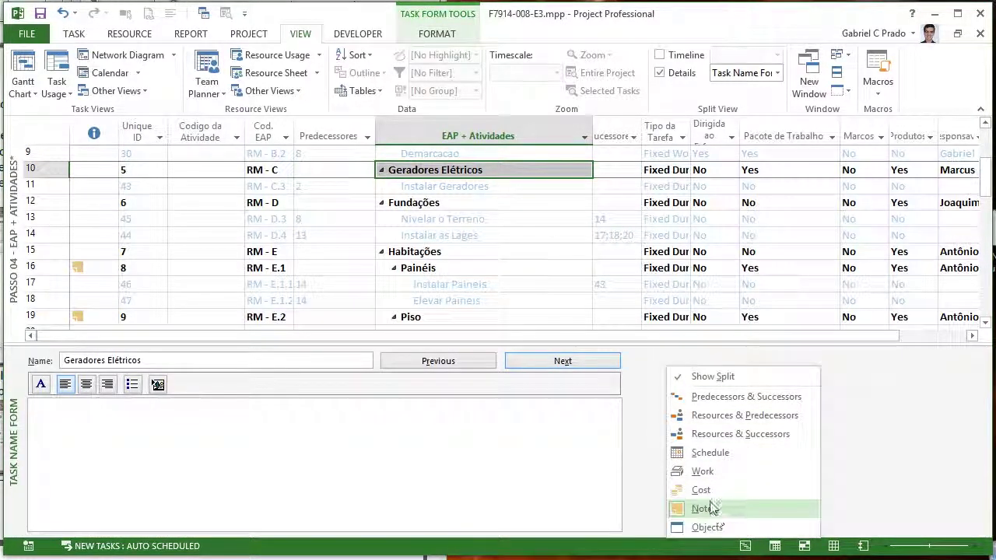
pyautogui.click(705, 475)
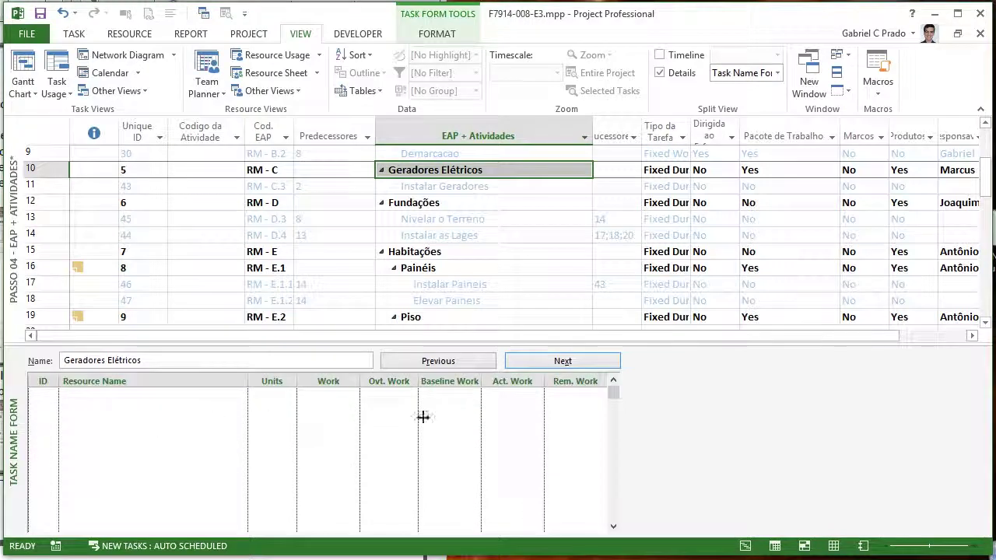
pyautogui.rightClick(719, 387)
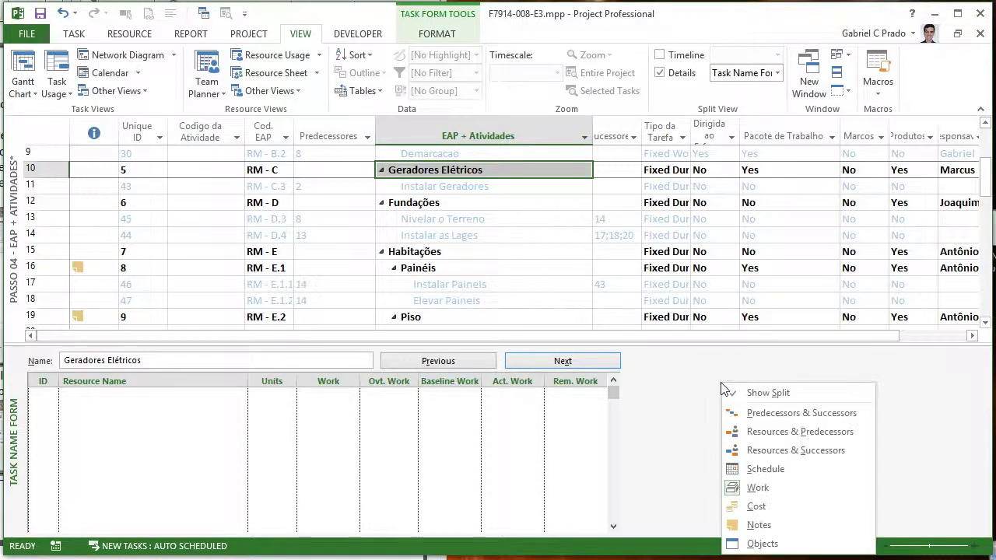
pyautogui.click(766, 525)
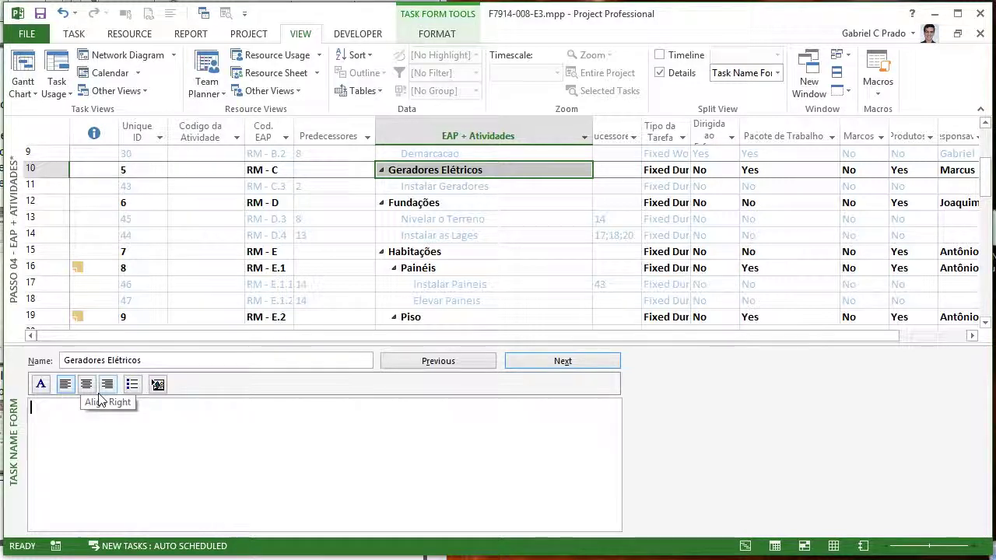
# Replace the Task Name Form in the lower pane with the Gantt Chart view and bring the Geradores Elétricos bar into sight
pyautogui.rightClick(13, 366)
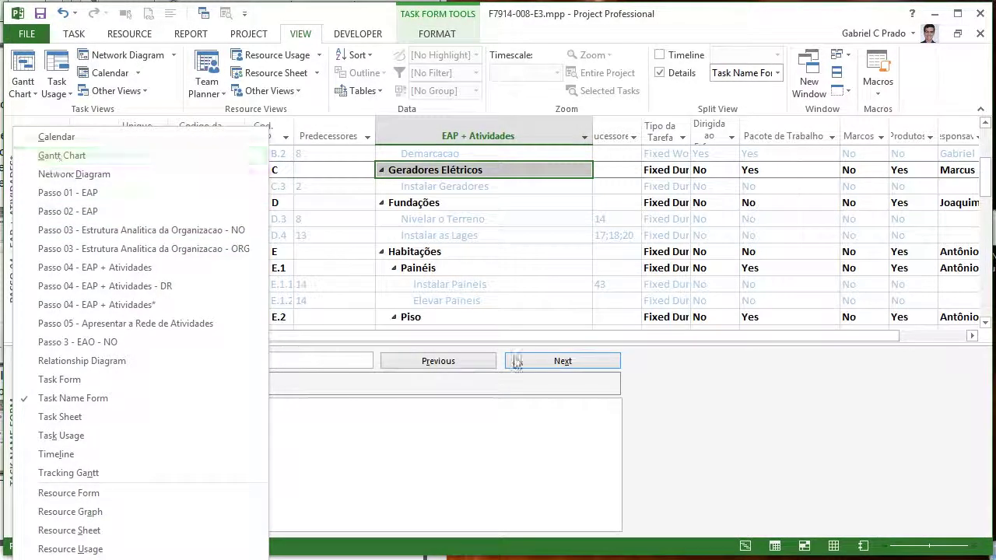
pyautogui.press('Escape')
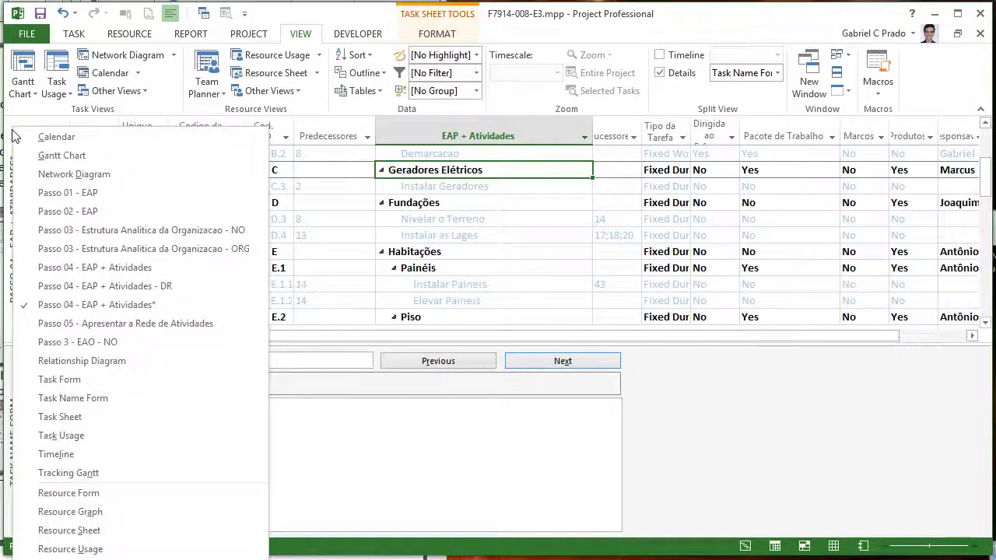
pyautogui.rightClick(13, 130)
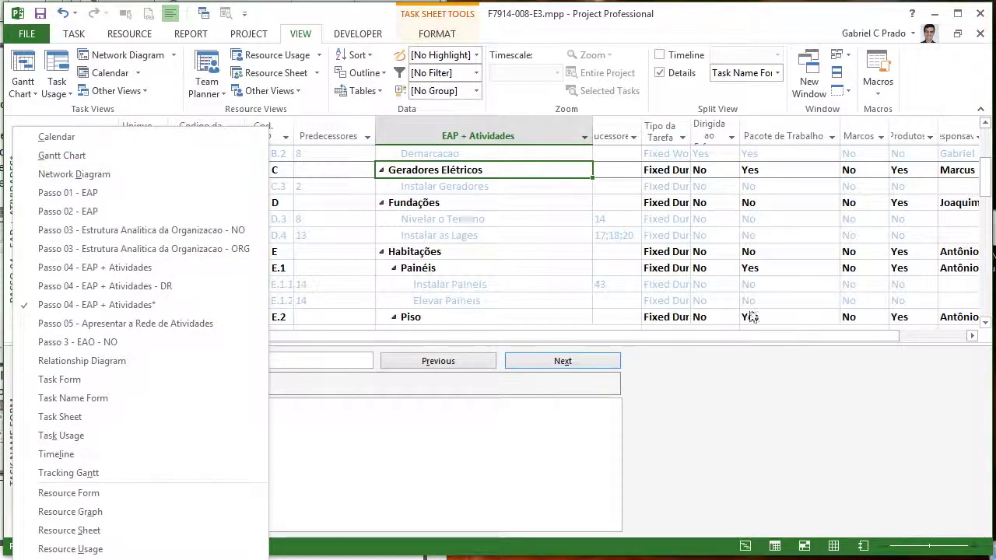
pyautogui.click(763, 442)
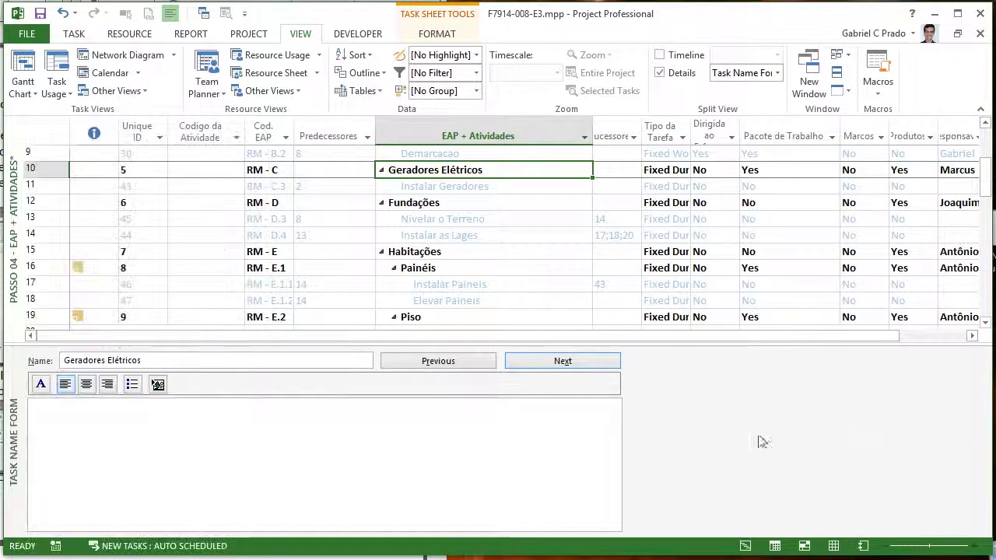
pyautogui.rightClick(11, 393)
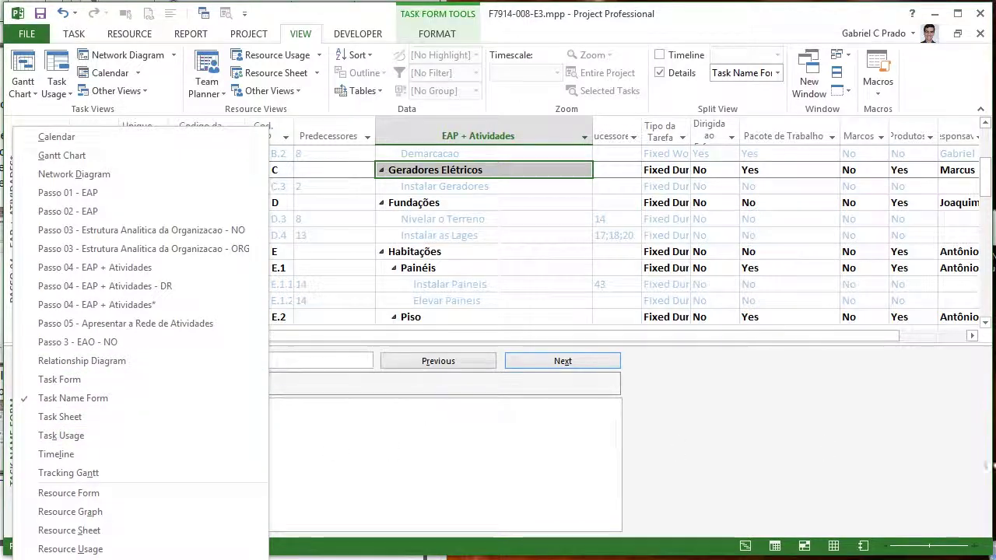
pyautogui.click(69, 158)
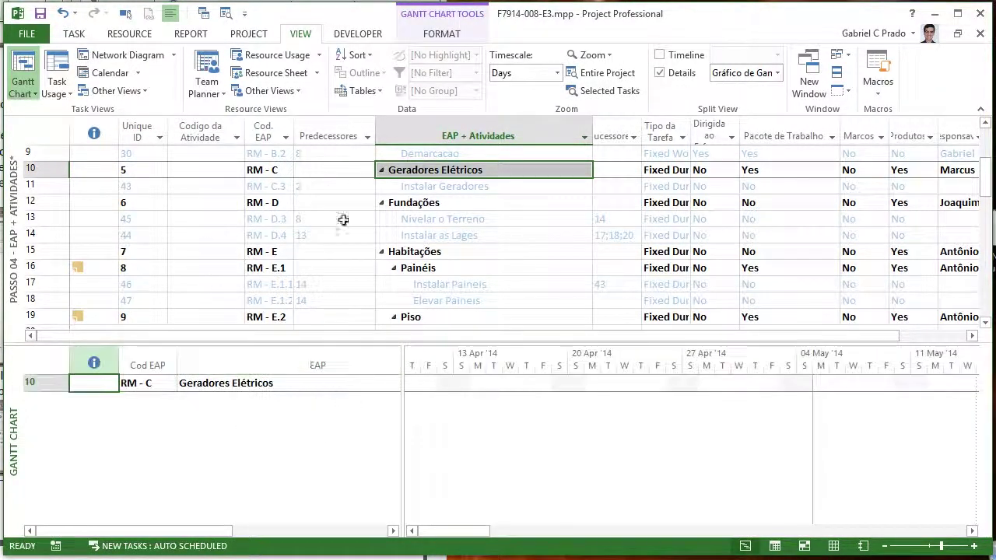
pyautogui.click(125, 14)
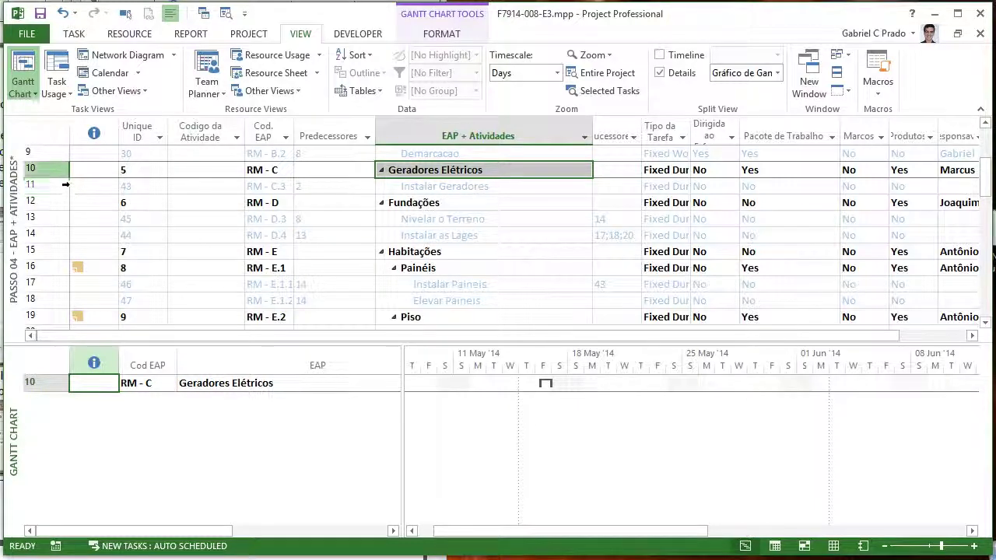
# Select the tasks from Geradores Elétricos to Painéis, followed by all tasks, to examine their bars in the lower Gantt Chart pane
pyautogui.moveTo(68, 169); pyautogui.dragTo(68, 274)
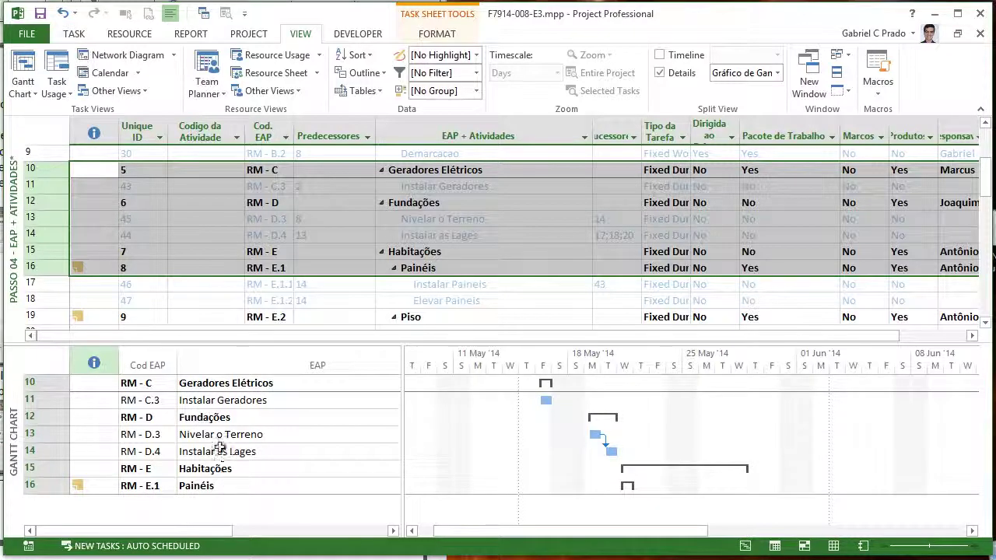
pyautogui.click(68, 144)
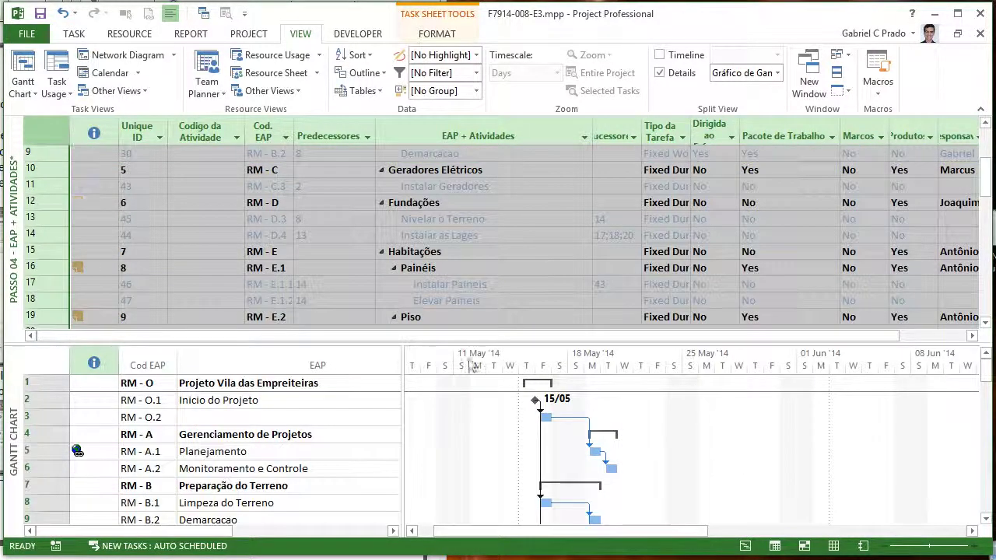
pyautogui.moveTo(988, 379)
pyautogui.mouseDown()
pyautogui.moveTo(980, 435)
pyautogui.moveTo(984, 367)
pyautogui.mouseUp()
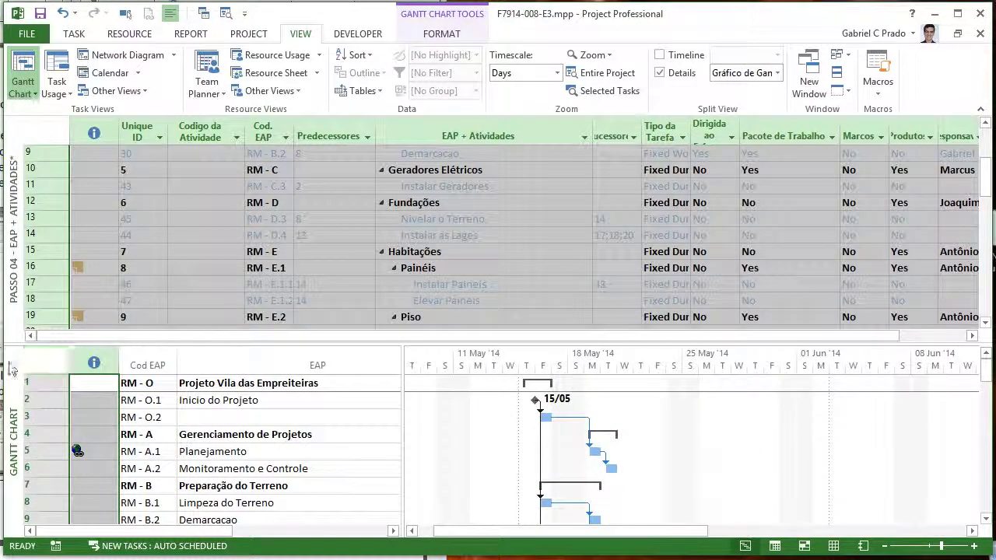
pyautogui.click(197, 362)
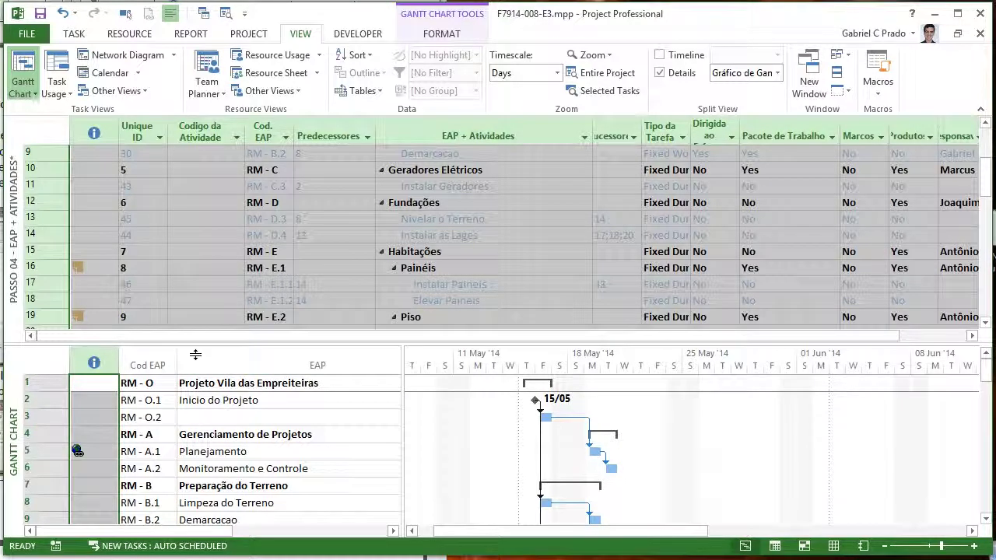
# Enlarge the task sheet pane and remove the split so only the Passo 04 - EAP + Atividades* sheet is displayed
pyautogui.moveTo(197, 356); pyautogui.dragTo(196, 434)
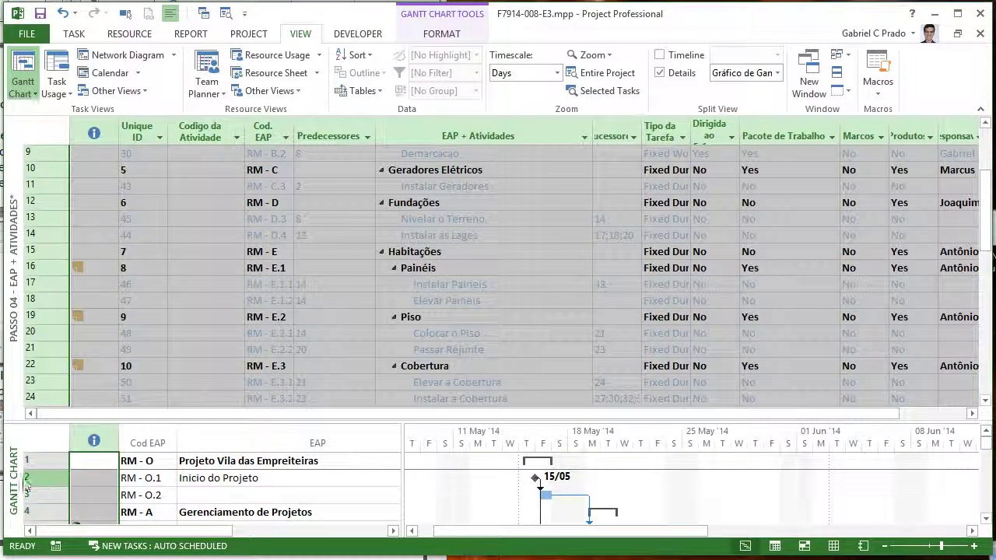
pyautogui.doubleClick(156, 421)
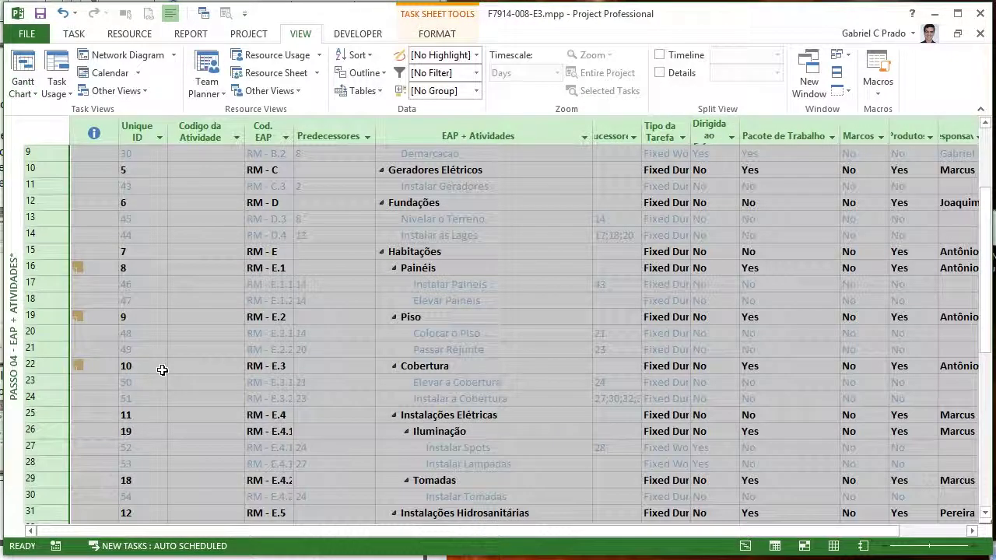
pyautogui.click(302, 333)
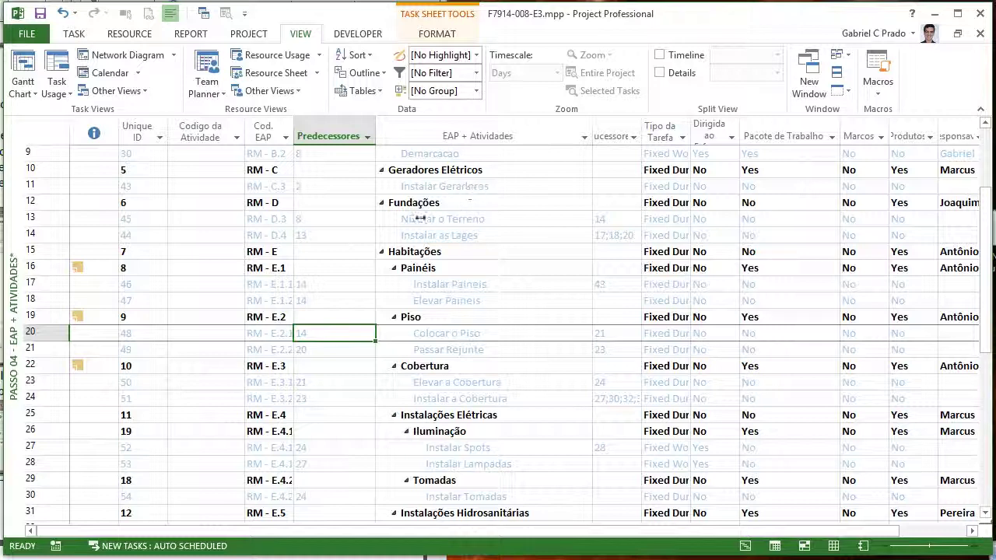
# Set the text style color of Noncritical Tasks to a darker blue
pyautogui.click(436, 187)
pyautogui.click(446, 235)
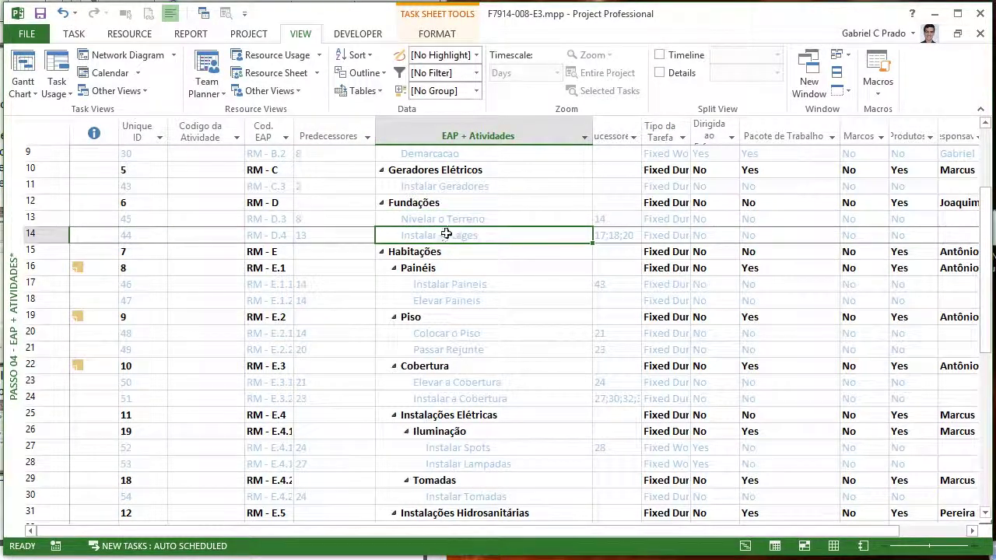
pyautogui.click(437, 33)
pyautogui.click(26, 72)
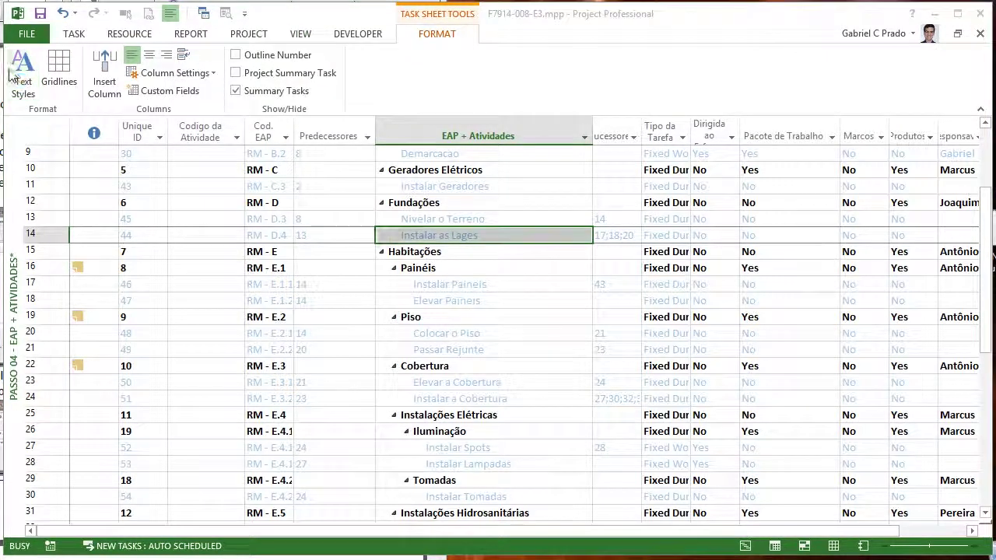
pyautogui.click(180, 63)
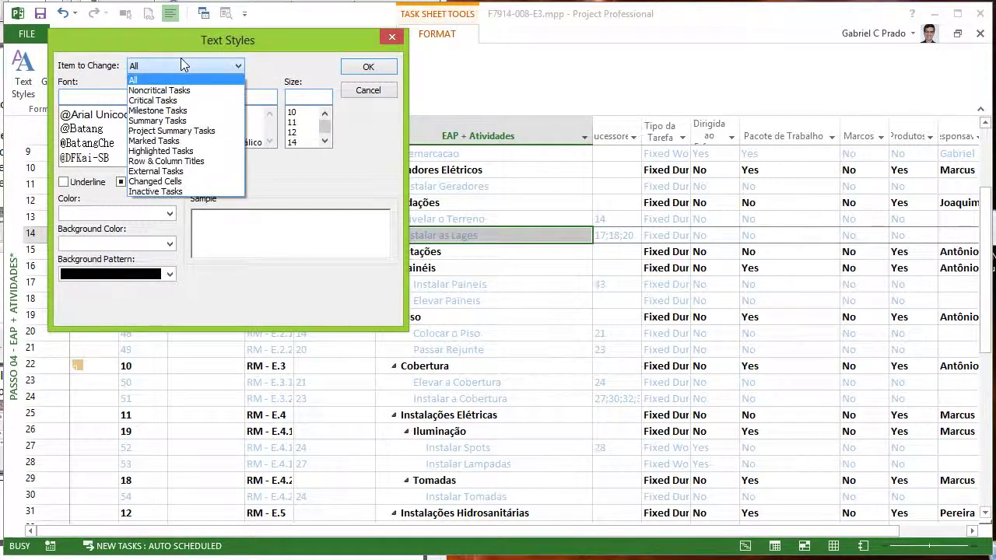
pyautogui.click(165, 91)
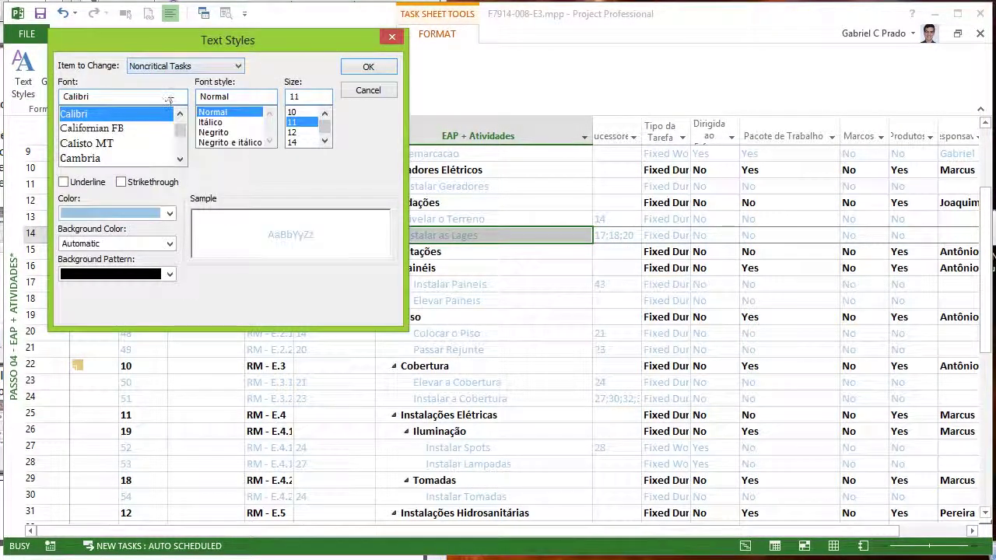
pyautogui.click(170, 214)
pyautogui.click(173, 318)
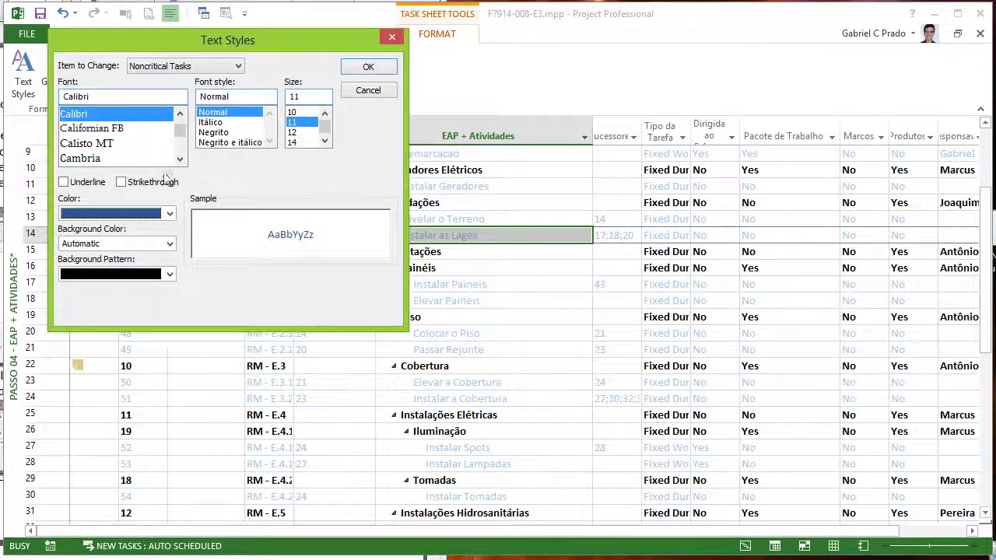
# Set the text style color of Critical Tasks to the same darker blue and apply the text styles
pyautogui.click(185, 66)
pyautogui.click(173, 101)
pyautogui.click(164, 213)
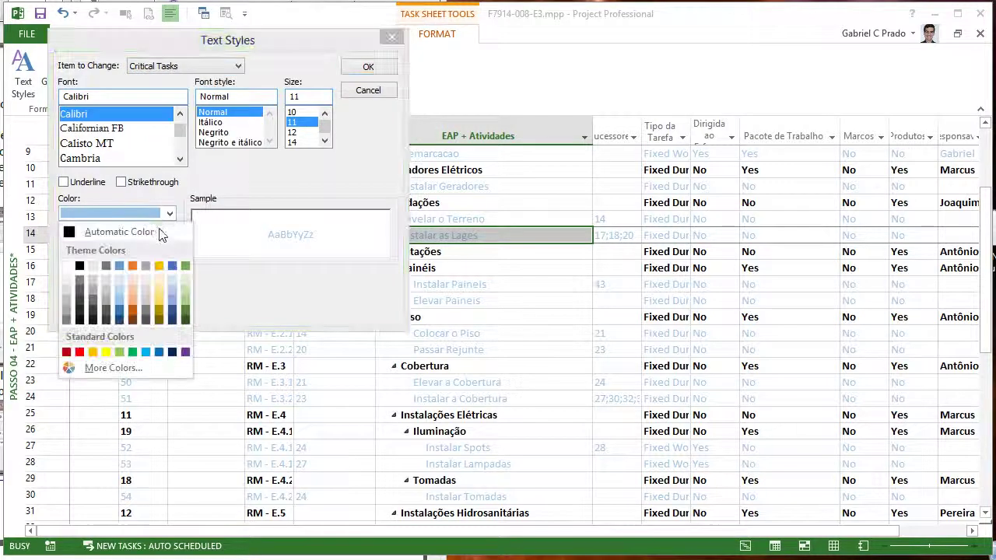
pyautogui.click(174, 315)
pyautogui.click(366, 66)
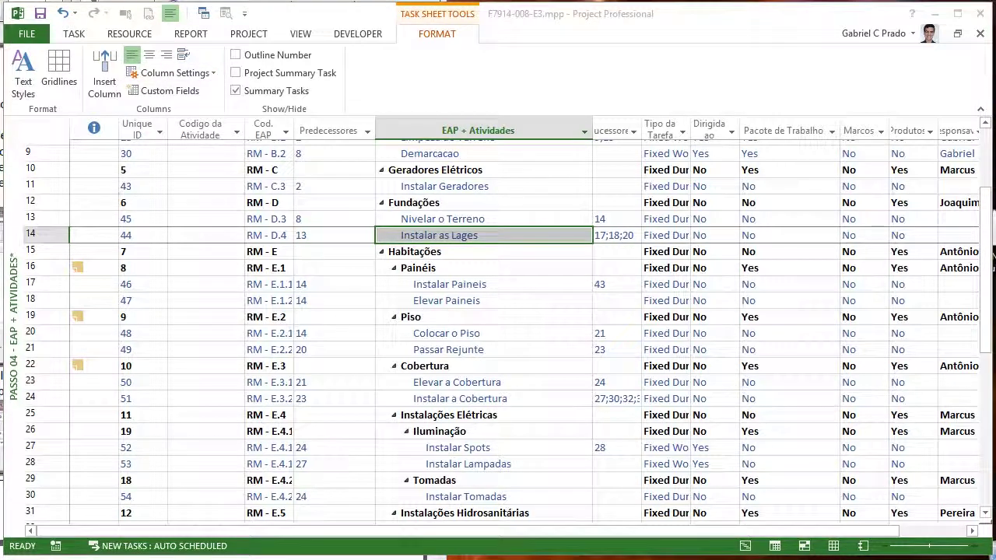
pyautogui.moveTo(209, 224); pyautogui.dragTo(617, 235)
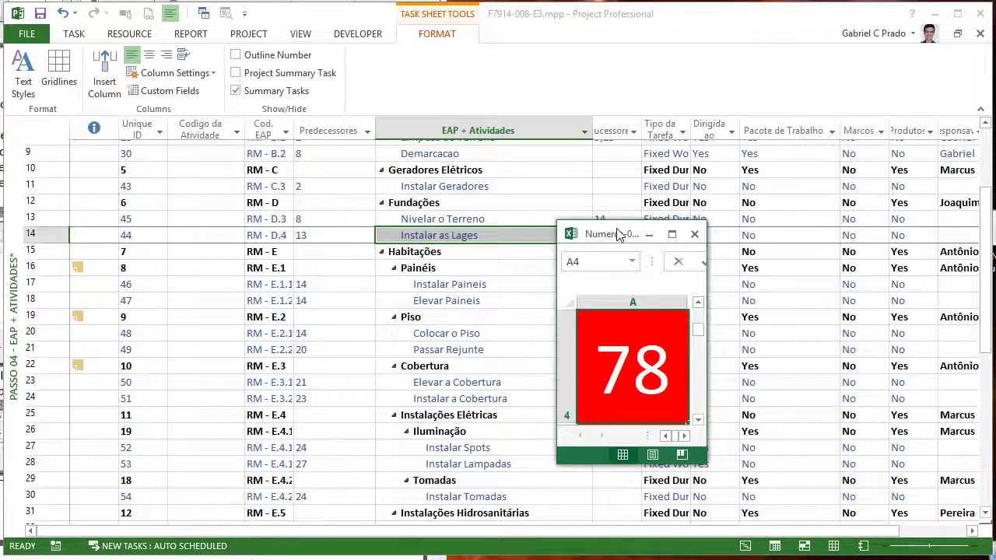
pyautogui.moveTo(617, 235); pyautogui.dragTo(0, 269)
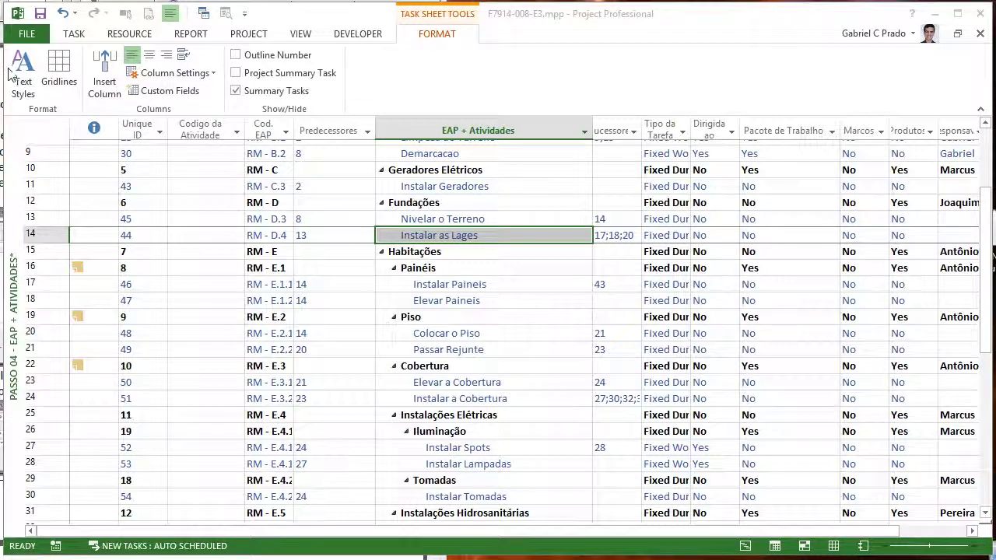
# Select the Piso and Colocar o Piso tasks and switch to the Gantt Chart view
pyautogui.moveTo(489, 318); pyautogui.dragTo(491, 329)
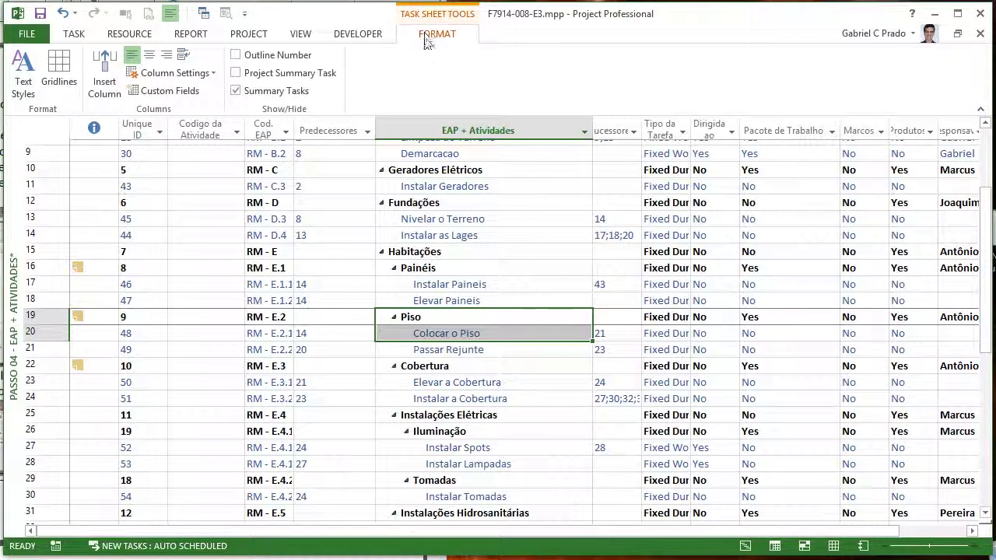
pyautogui.click(746, 545)
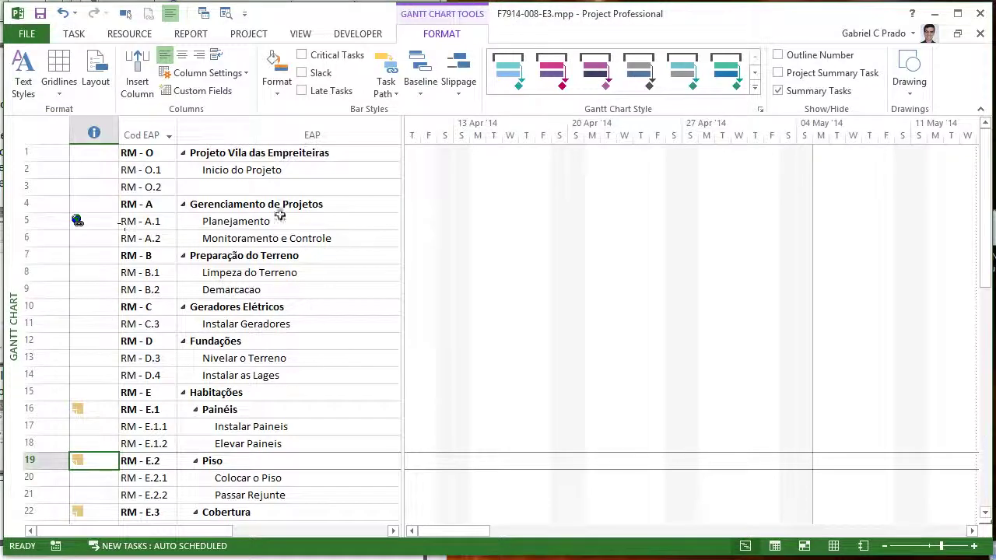
# Undo the switch to the Gantt Chart view to return to the Passo 04 - EAP + Atividades* sheet
pyautogui.click(63, 13)
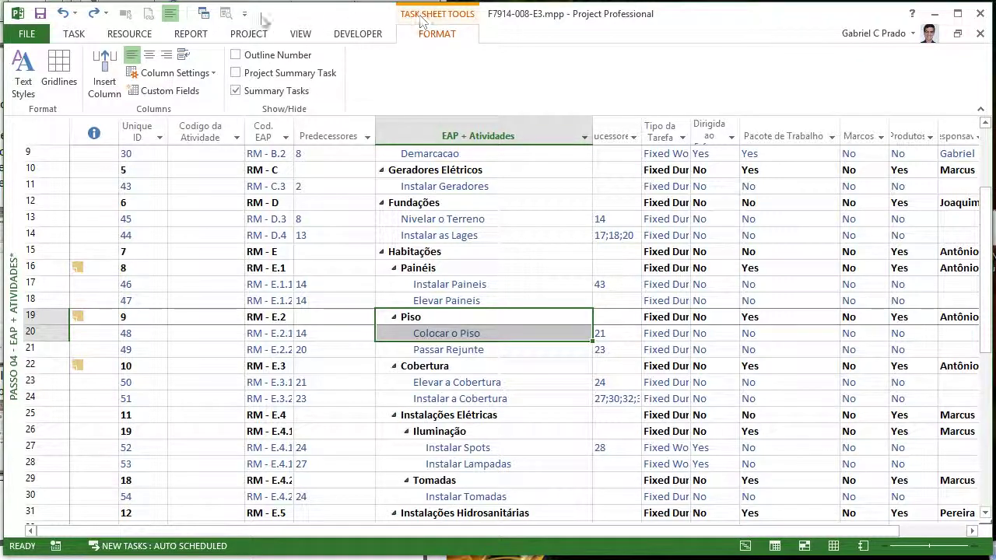
# Open the ribbon customization options and list the Tool Tabs instead of the Main Tabs
pyautogui.rightClick(544, 70)
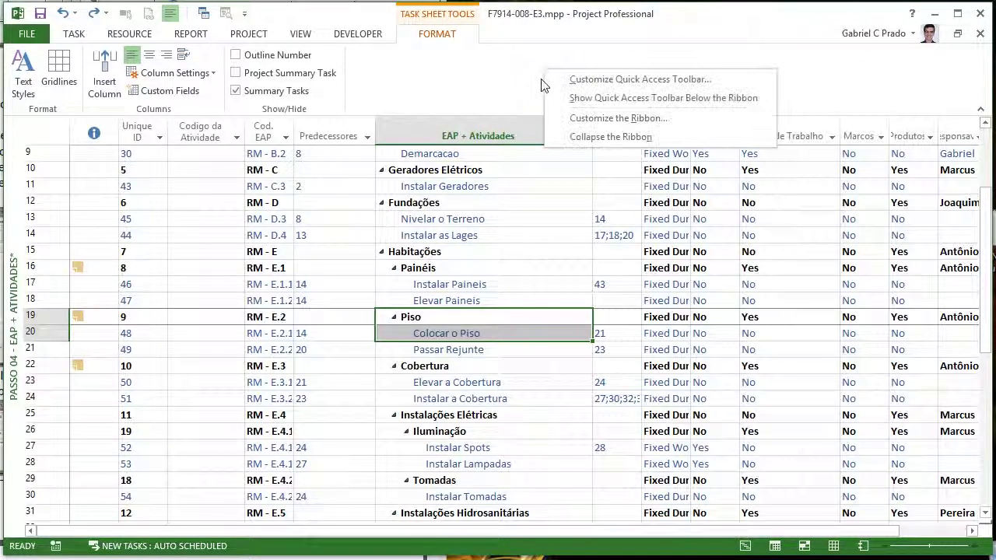
pyautogui.click(587, 118)
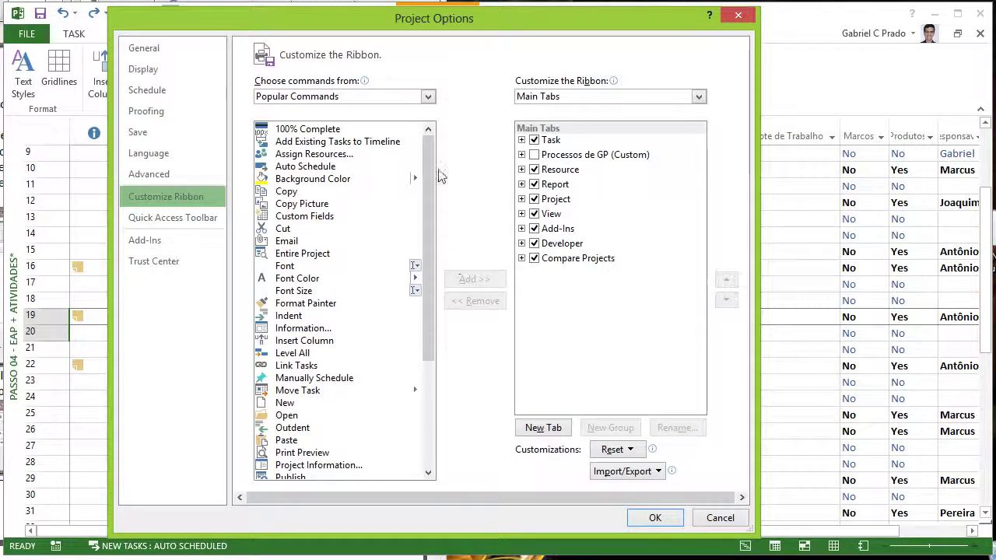
pyautogui.click(569, 97)
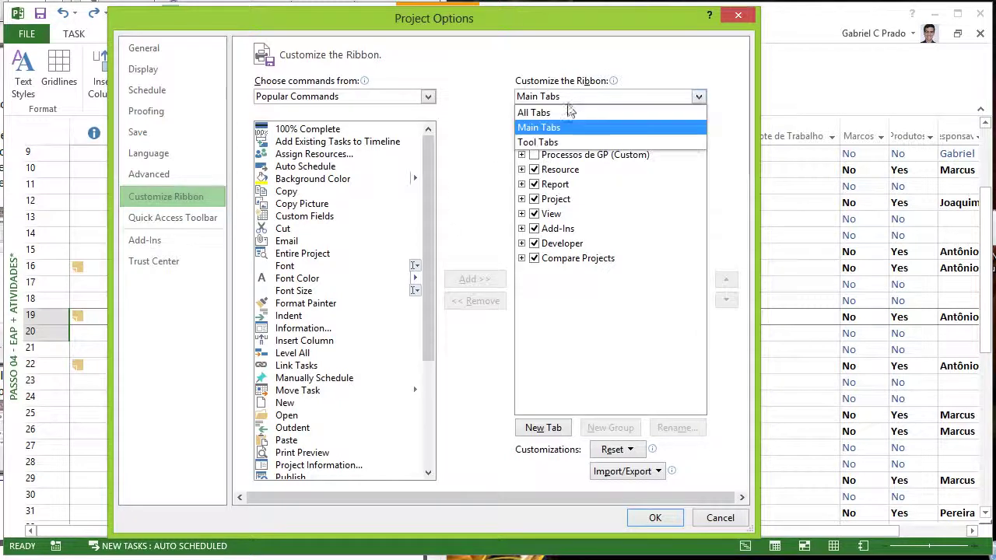
pyautogui.click(558, 144)
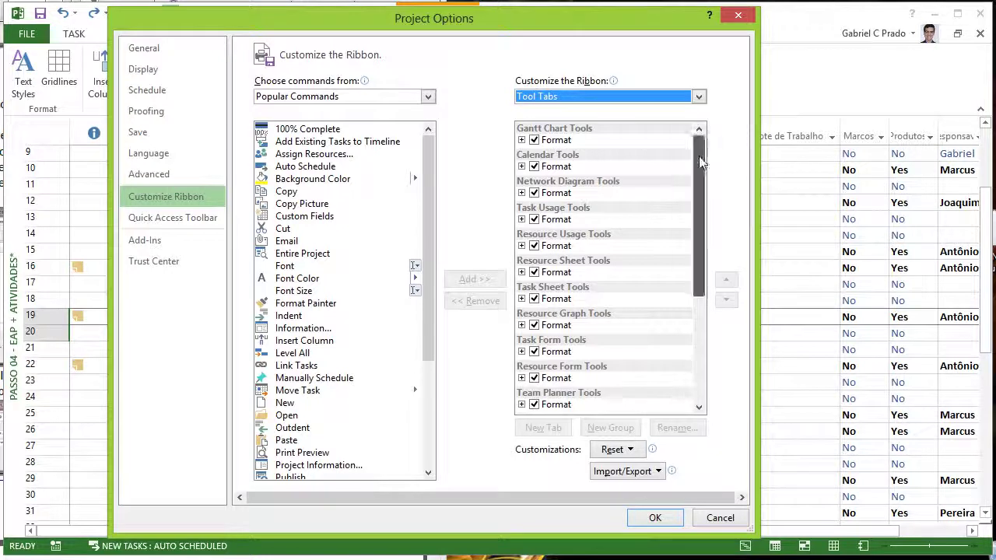
pyautogui.moveTo(697, 163)
pyautogui.mouseDown()
pyautogui.moveTo(696, 279)
pyautogui.moveTo(697, 144)
pyautogui.mouseUp()
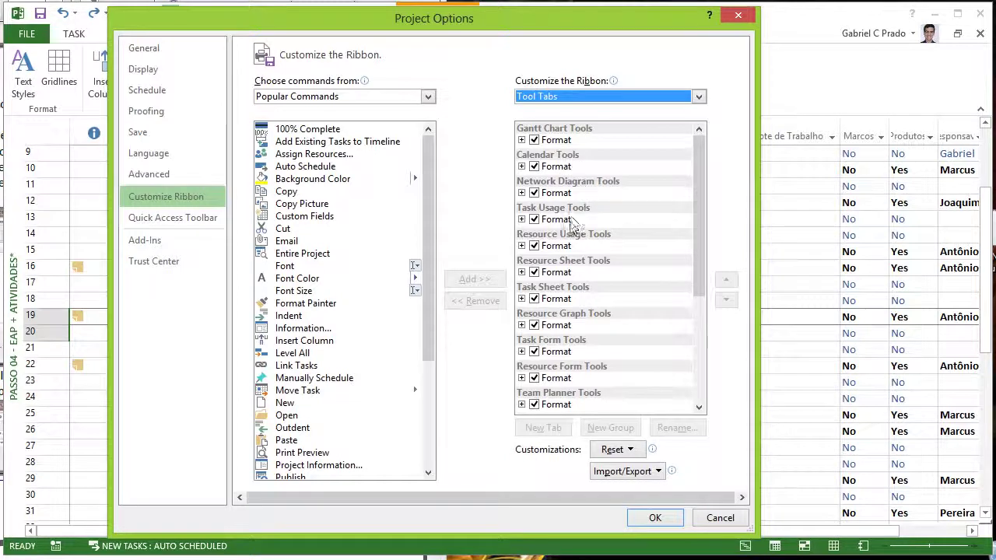
# Examine the Format group under Task Usage Tools and the remaining tool tabs, and close the options without changing anything
pyautogui.click(522, 219)
pyautogui.click(548, 234)
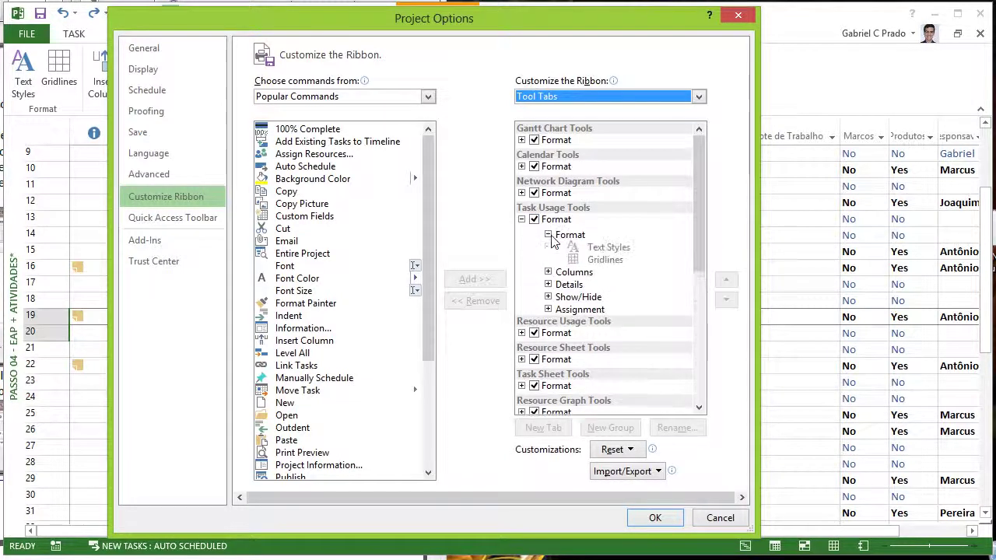
pyautogui.click(548, 235)
pyautogui.click(521, 219)
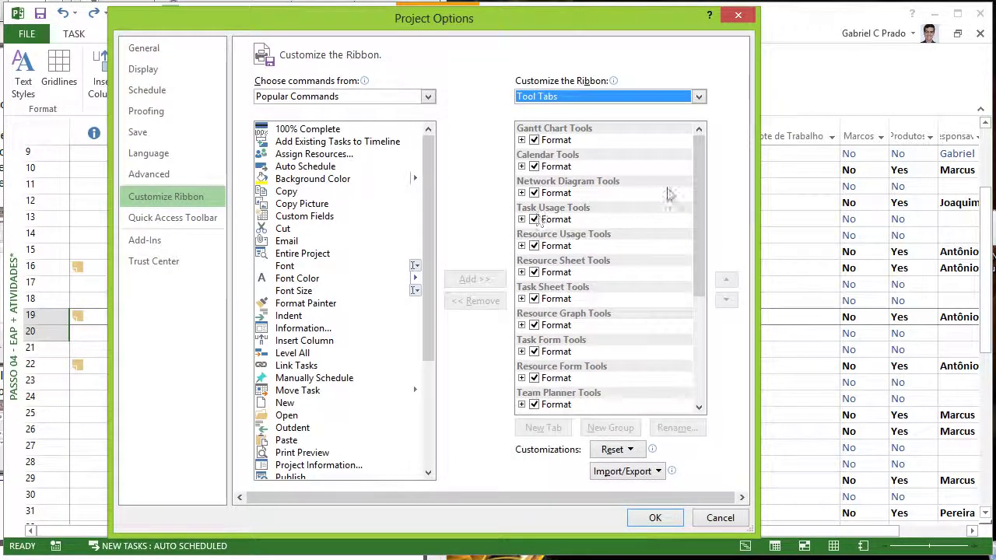
pyautogui.moveTo(697, 171); pyautogui.dragTo(697, 276)
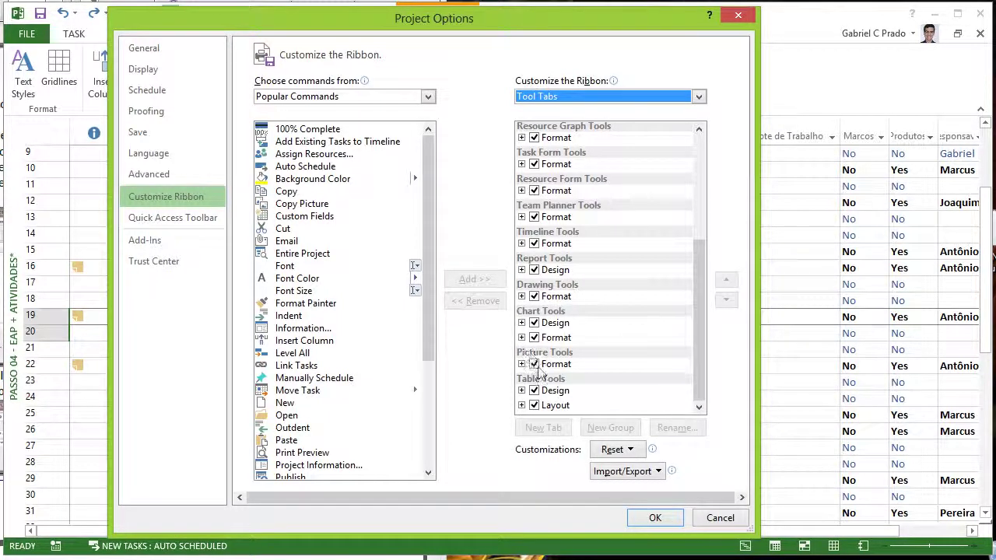
pyautogui.click(595, 97)
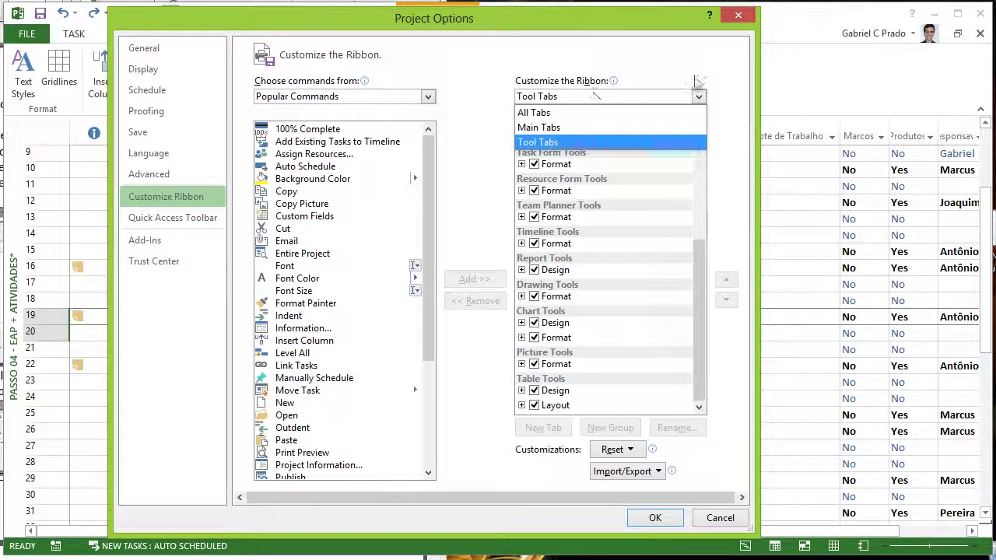
pyautogui.click(734, 19)
pyautogui.click(735, 17)
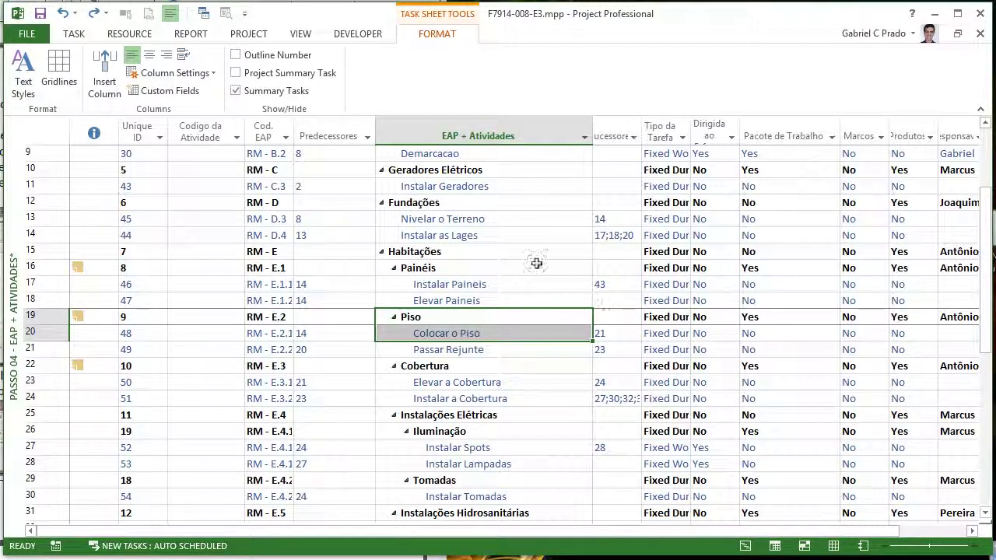
# Open the definition of the task table Passo 04 - EAP + Atividades for editing
pyautogui.rightClick(48, 138)
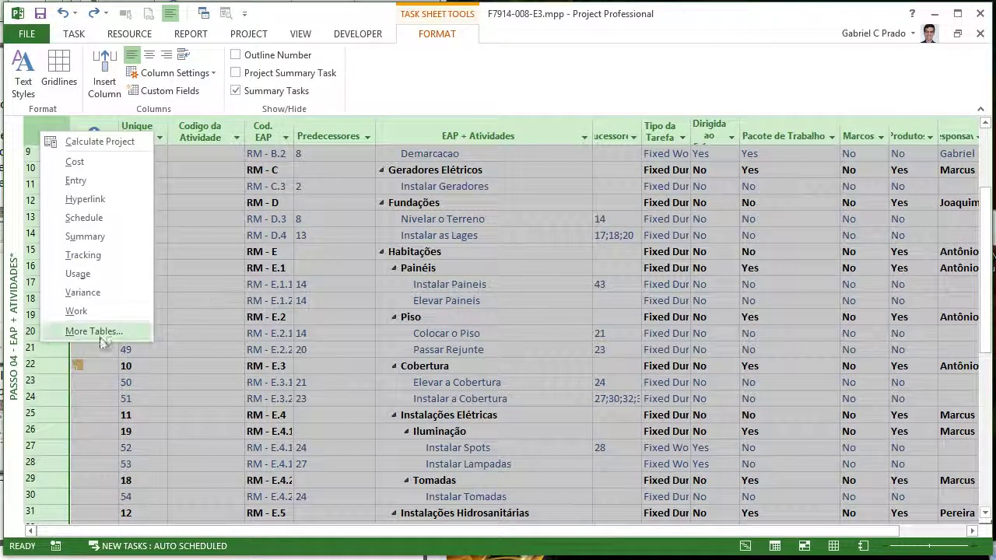
pyautogui.click(300, 34)
pyautogui.click(476, 90)
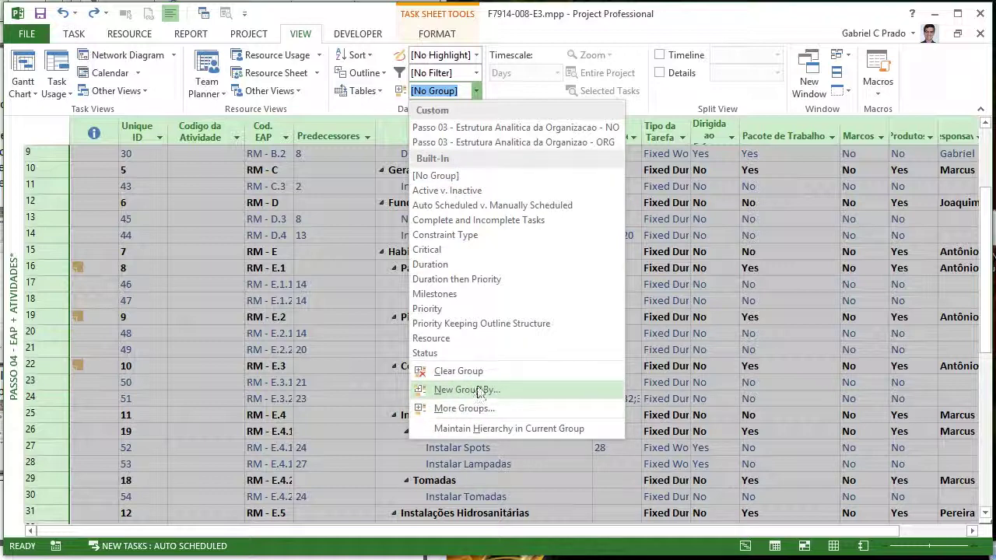
pyautogui.click(366, 90)
pyautogui.click(390, 336)
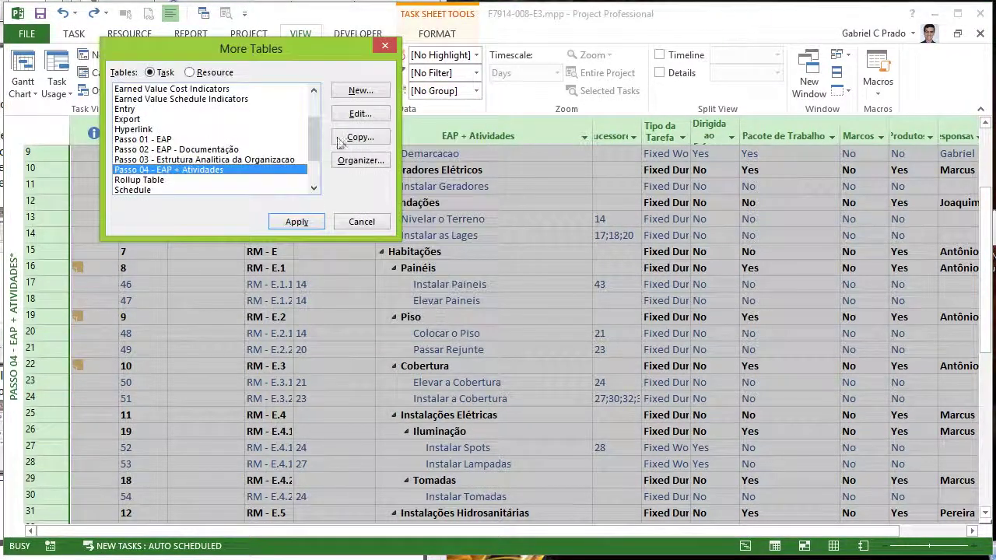
pyautogui.click(358, 114)
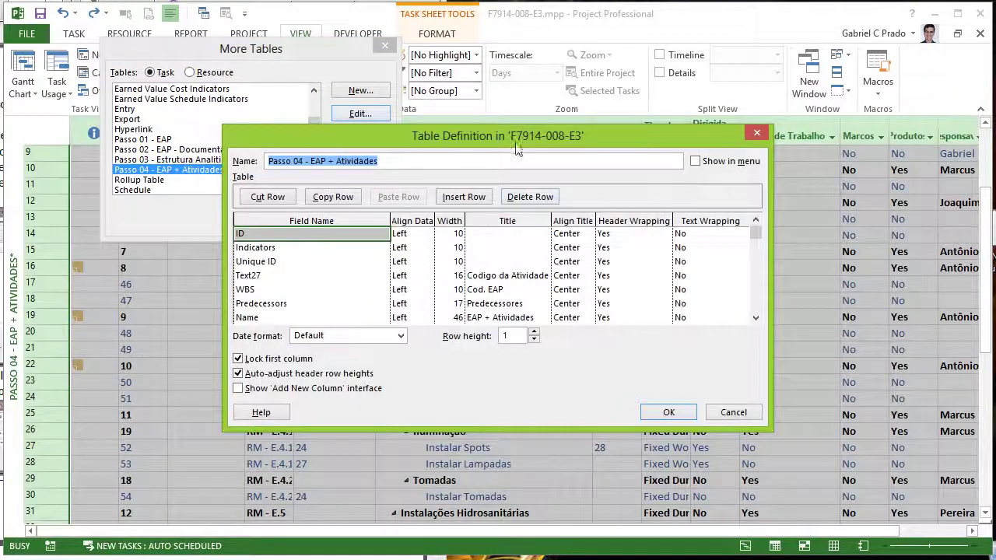
pyautogui.moveTo(522, 134); pyautogui.dragTo(460, 67)
# Review the table definition's field rows from ID through Contact, with their titles and widths
pyautogui.click(226, 171)
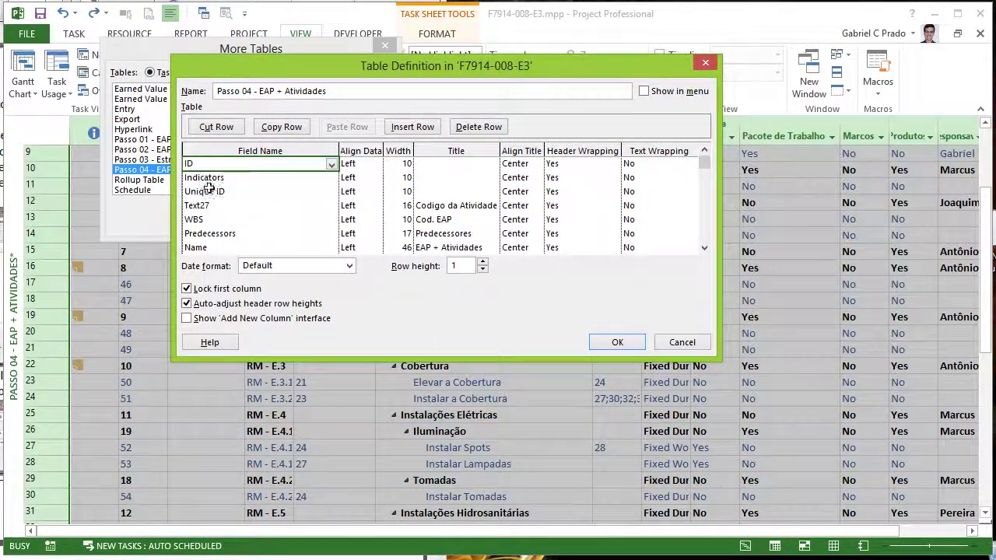
pyautogui.click(225, 185)
pyautogui.click(215, 195)
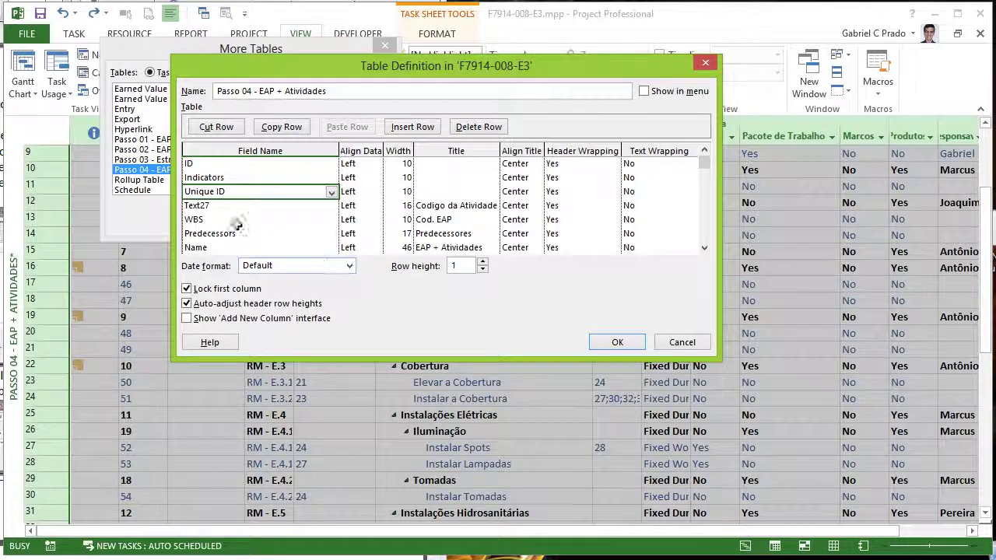
pyautogui.click(225, 208)
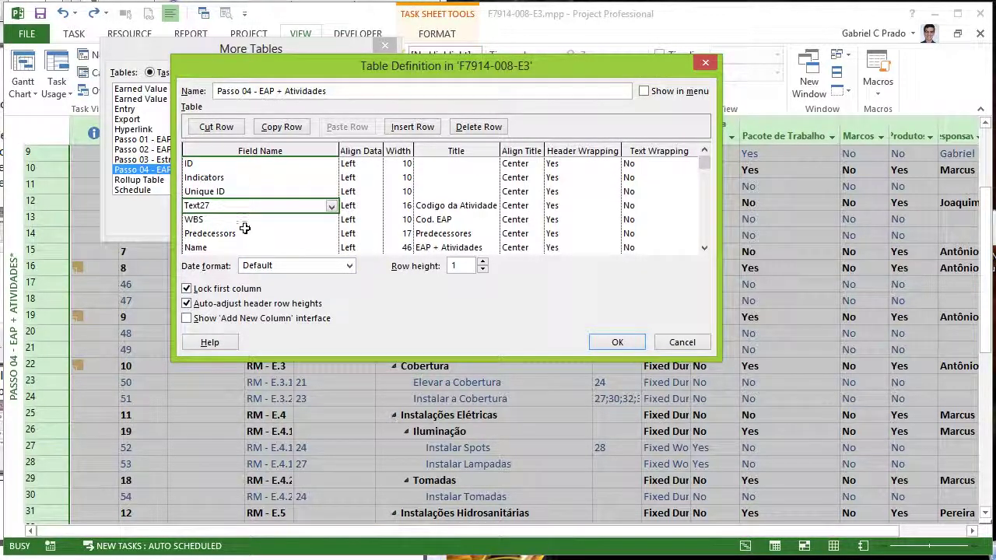
pyautogui.click(203, 221)
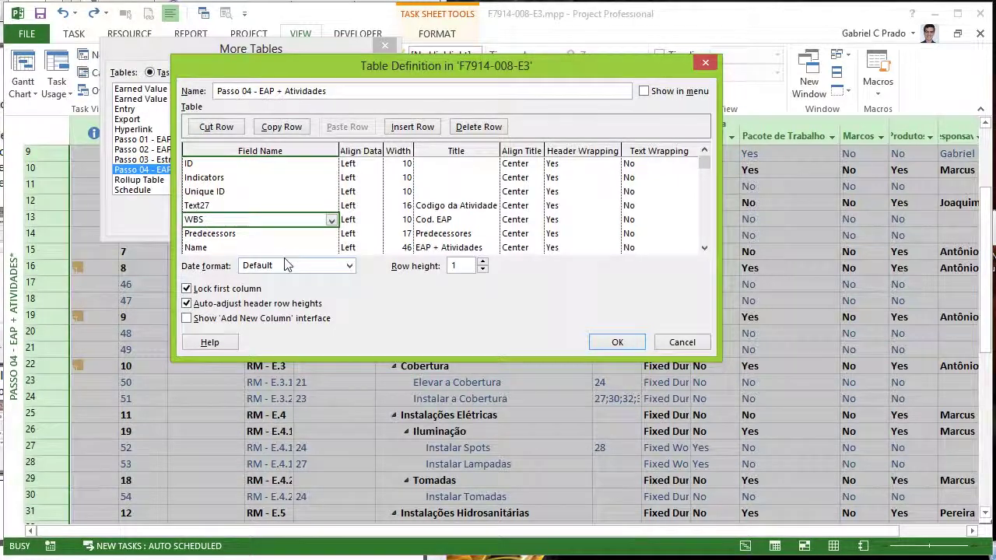
pyautogui.press('Down')
pyautogui.press('Down')
pyautogui.press('Down')
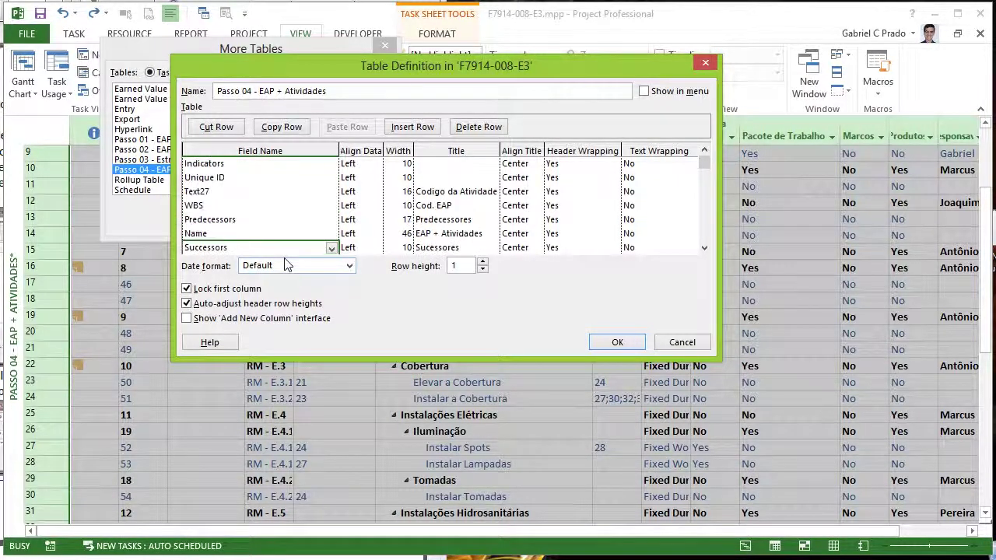
pyautogui.press('Down')
pyautogui.press('Down')
pyautogui.press('Down')
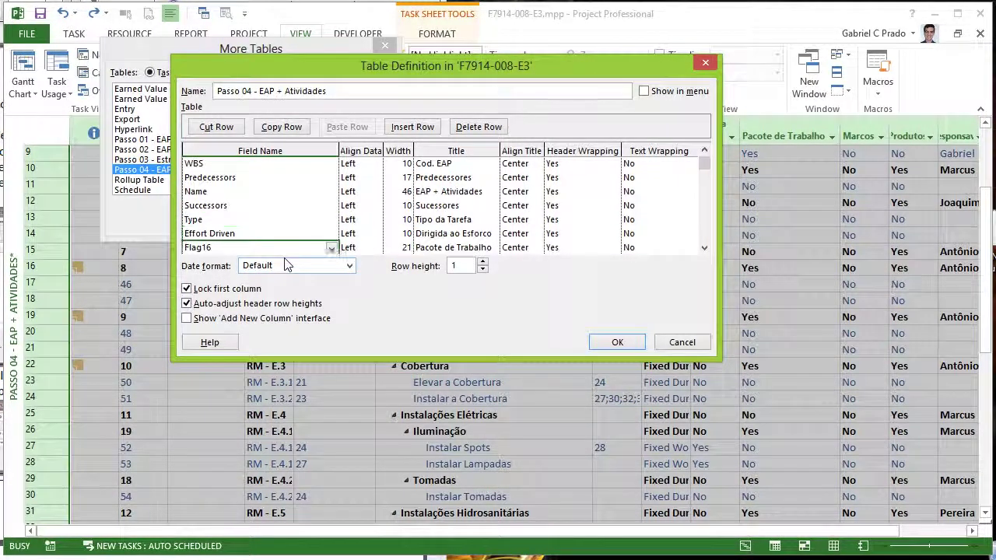
pyautogui.press('Down')
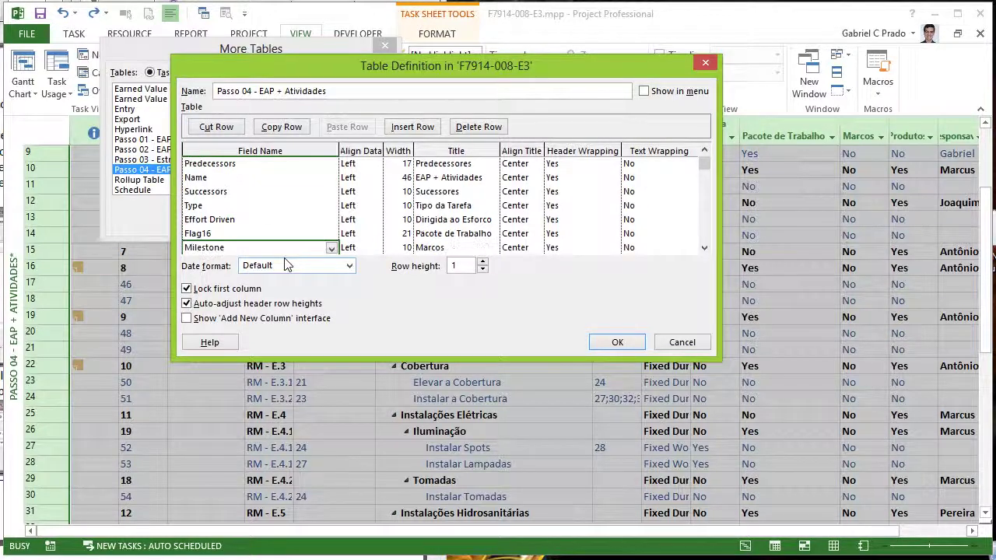
pyautogui.press('Down')
pyautogui.press('Down')
pyautogui.press('Down')
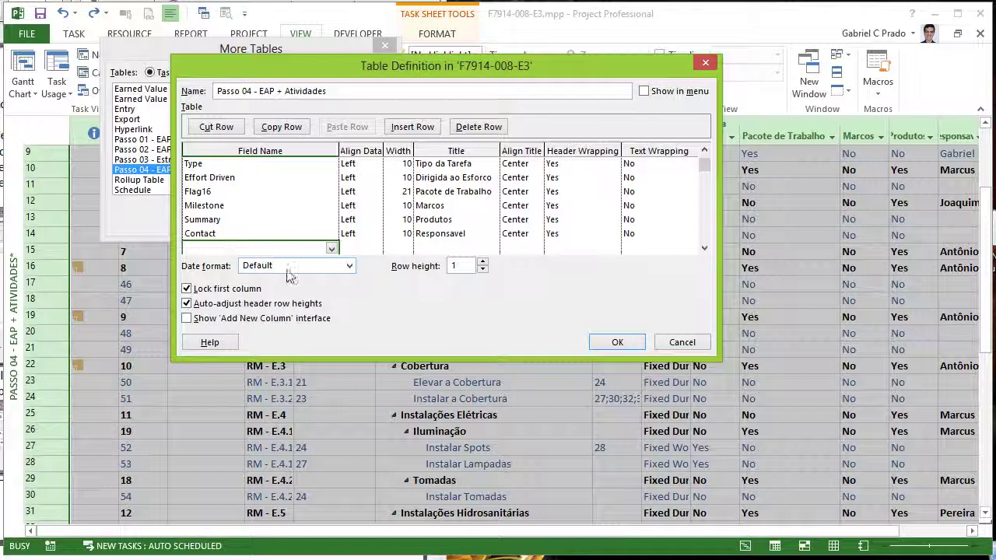
# Check the Flag16 row titled Pacote de Trabalho and review the preceding fields back to ID
pyautogui.click(705, 150)
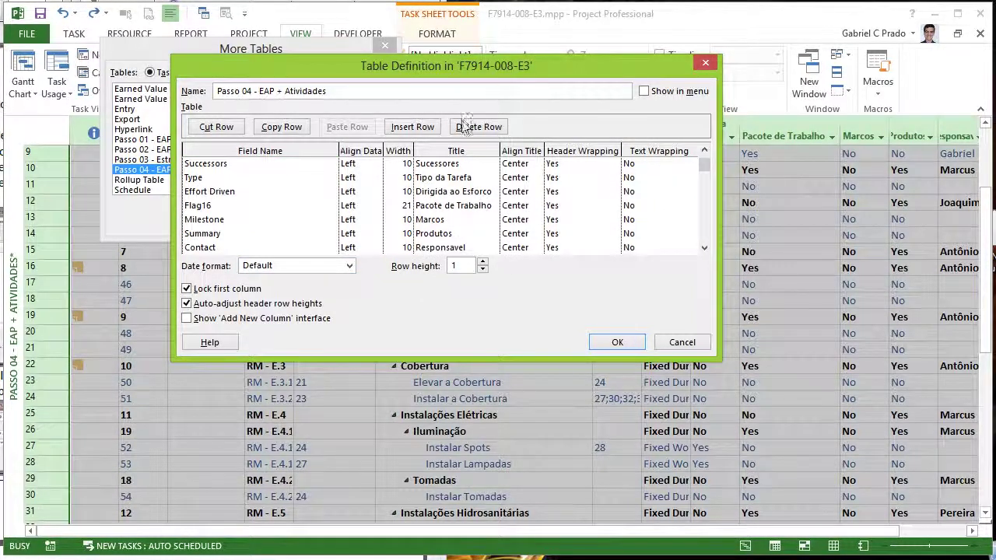
pyautogui.click(227, 205)
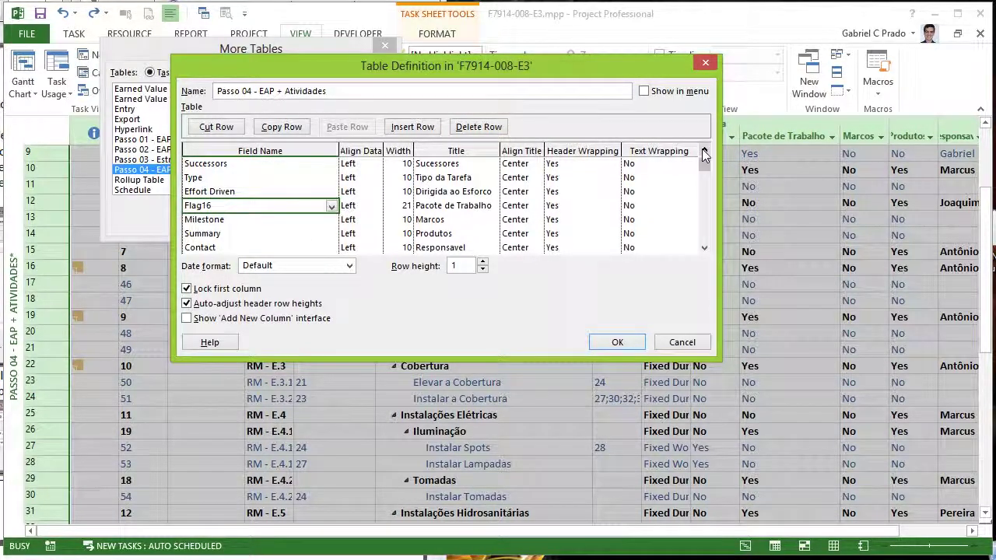
pyautogui.click(704, 150)
pyautogui.click(704, 150)
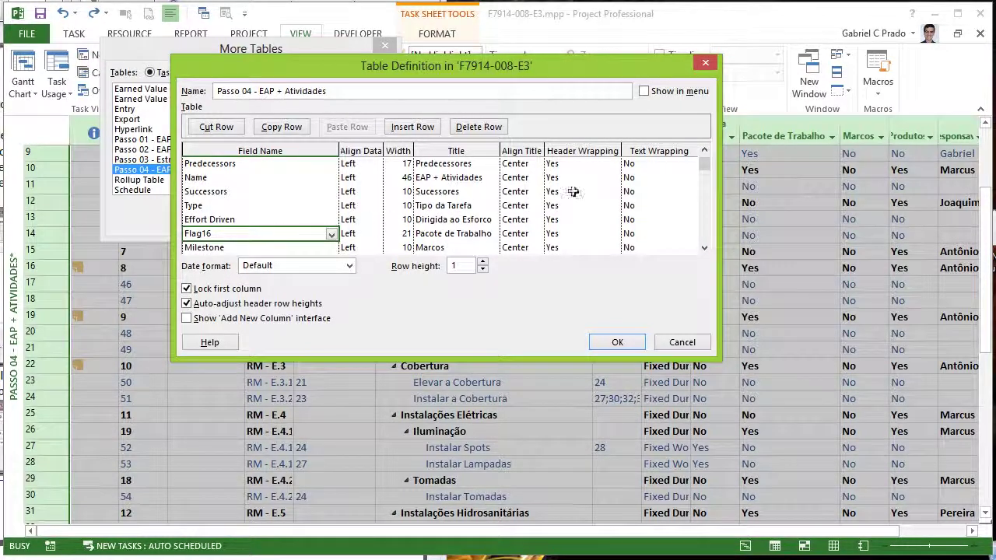
pyautogui.scroll(2, 698, 160)
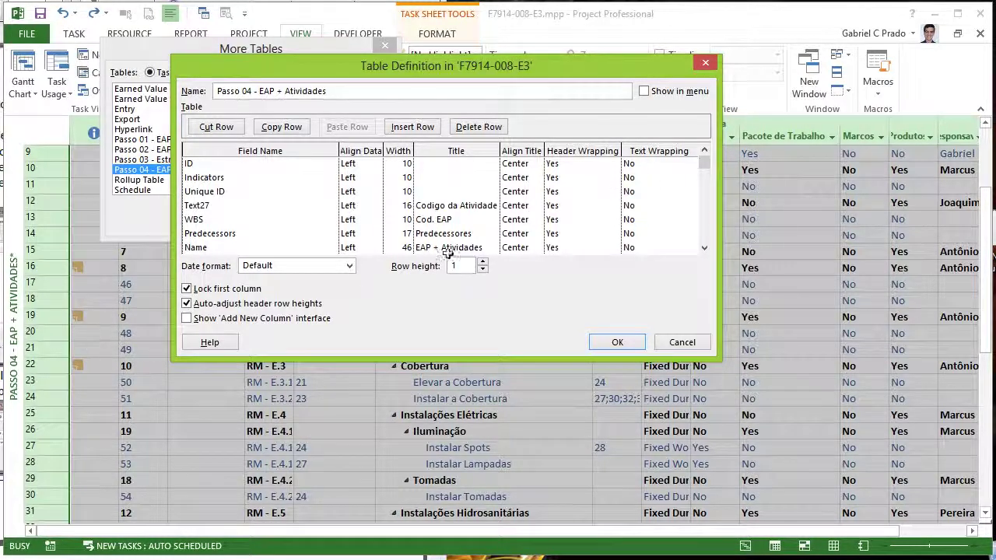
# Enable Show in menu for the Passo 04 - EAP + Atividades table, confirm the definition and close the tables list
pyautogui.click(644, 91)
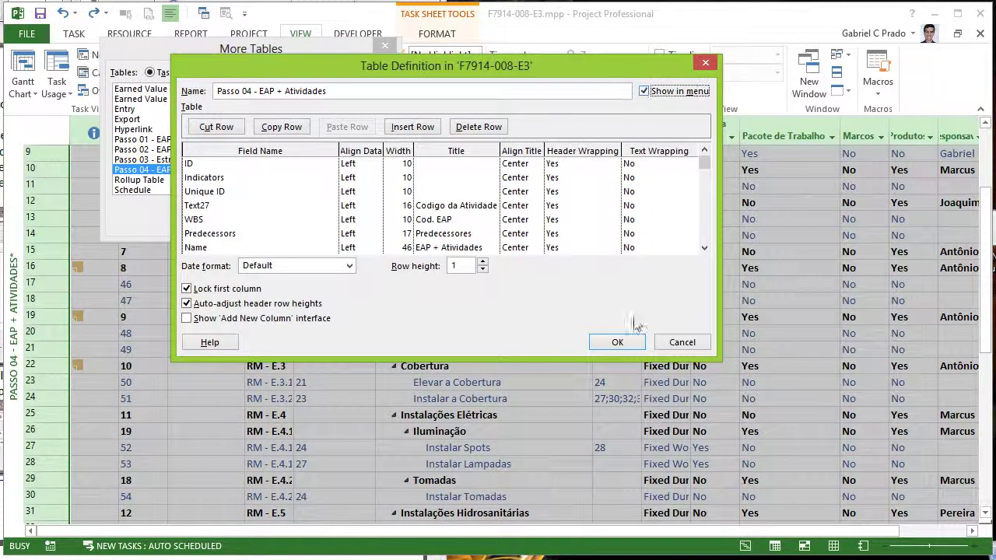
pyautogui.click(634, 342)
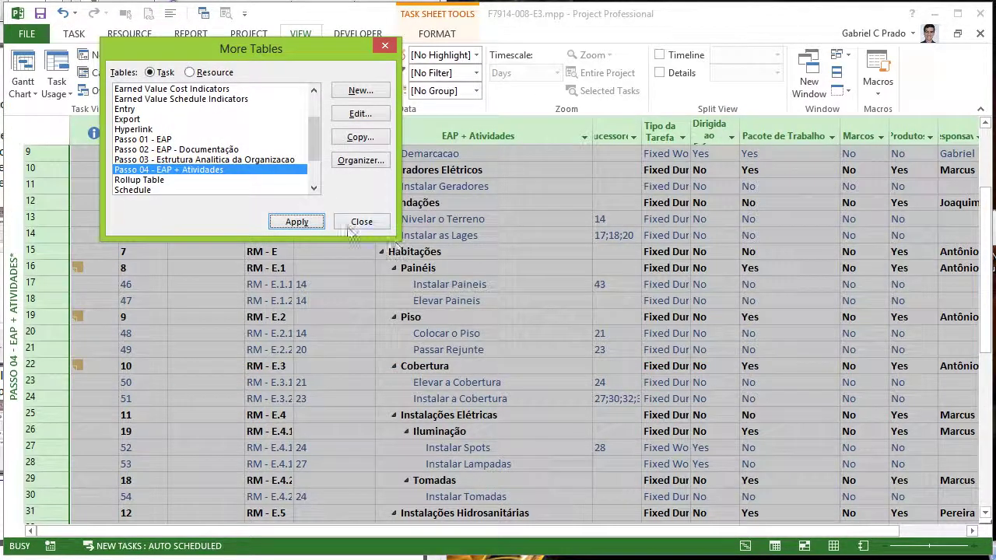
pyautogui.click(361, 221)
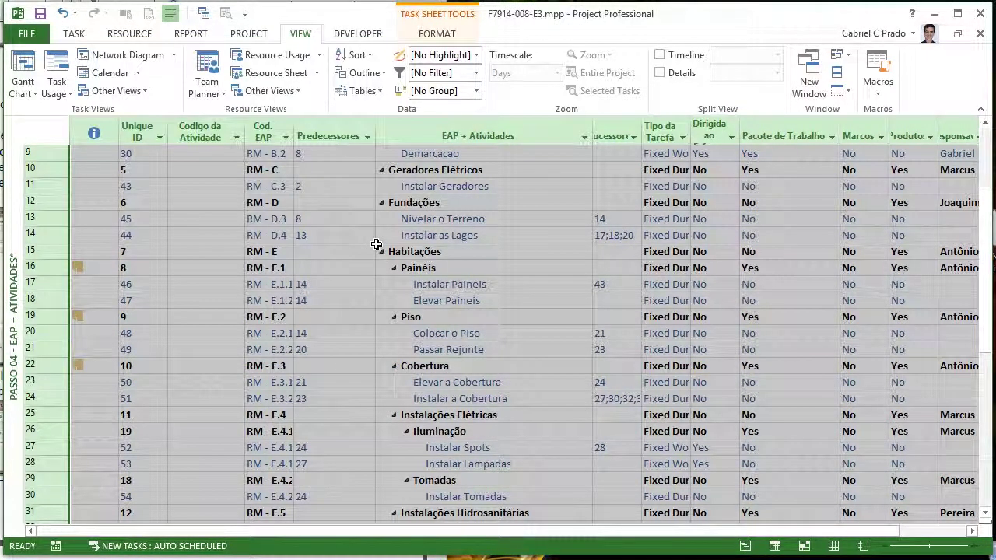
# Examine the Unique ID and Indicators columns and the Painéis note, ending at the blank EAP + Atividades cell below Comissionamento
pyautogui.click(140, 300)
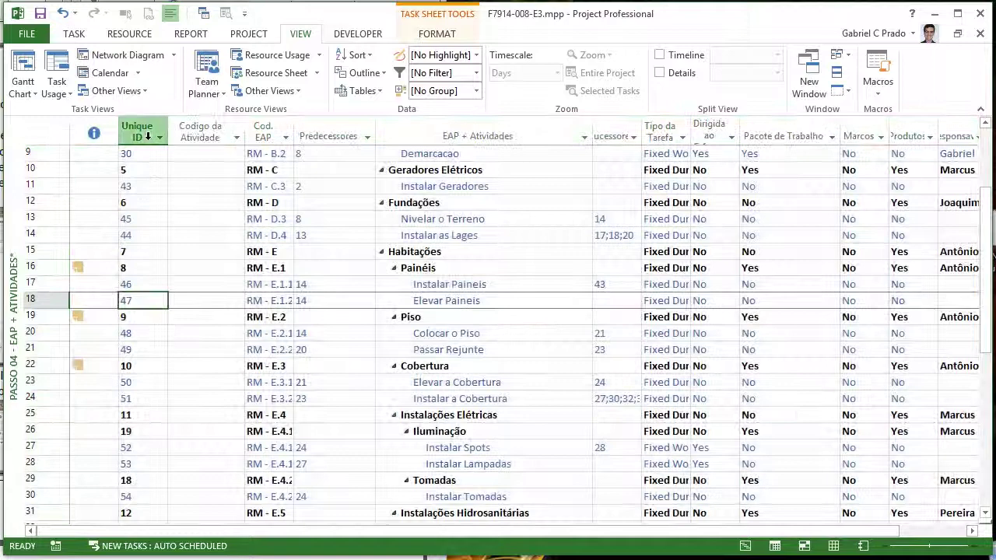
pyautogui.click(94, 132)
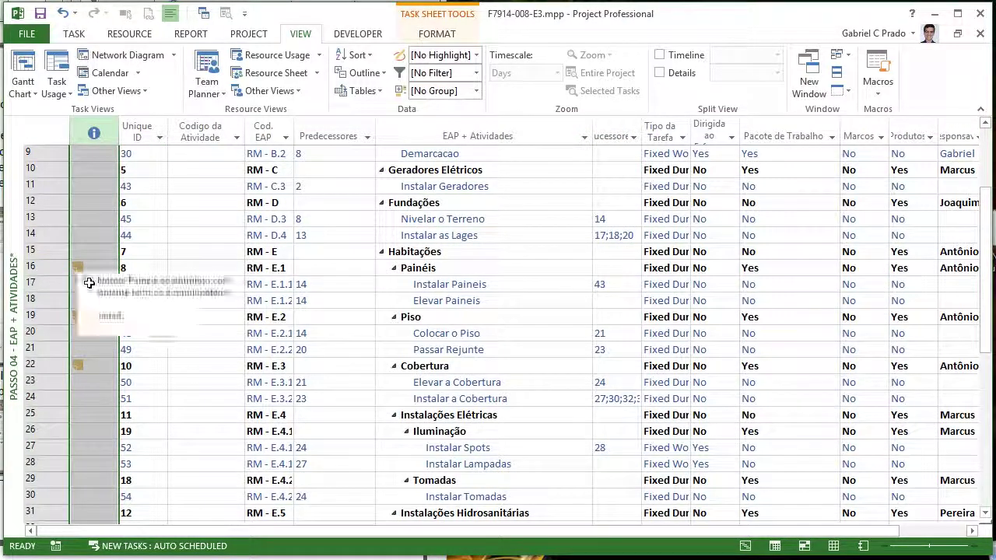
pyautogui.click(105, 289)
pyautogui.moveTo(93, 279)
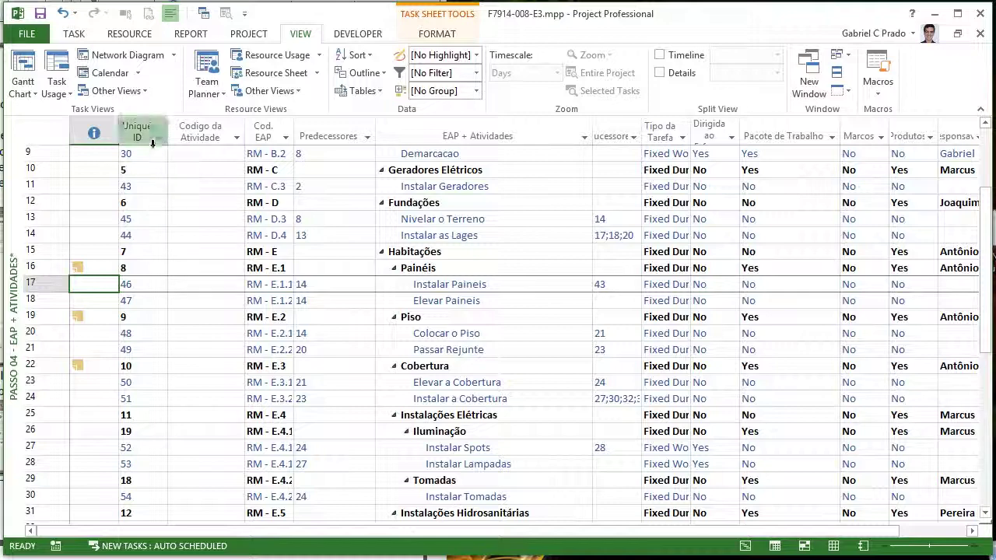
pyautogui.scroll(-11, 162, 207)
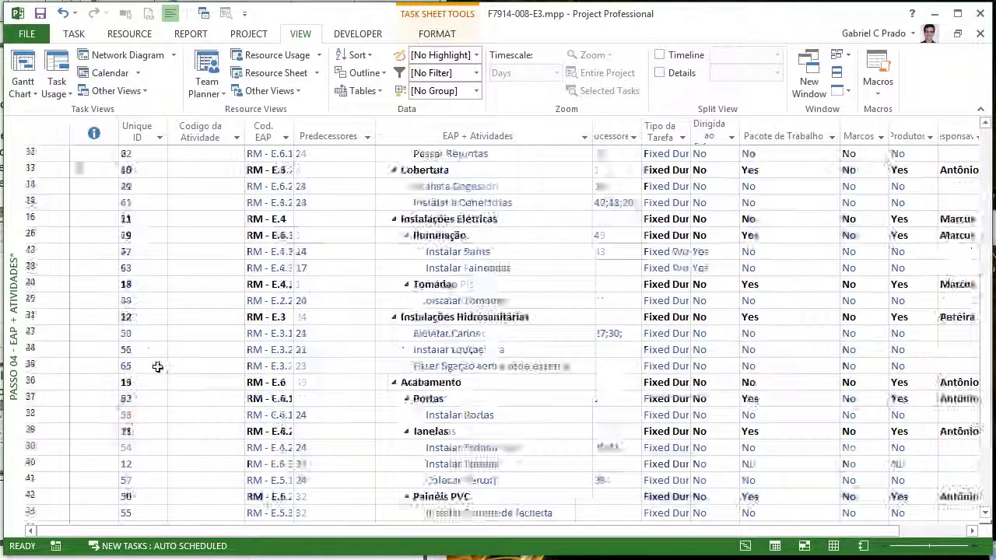
pyautogui.click(467, 342)
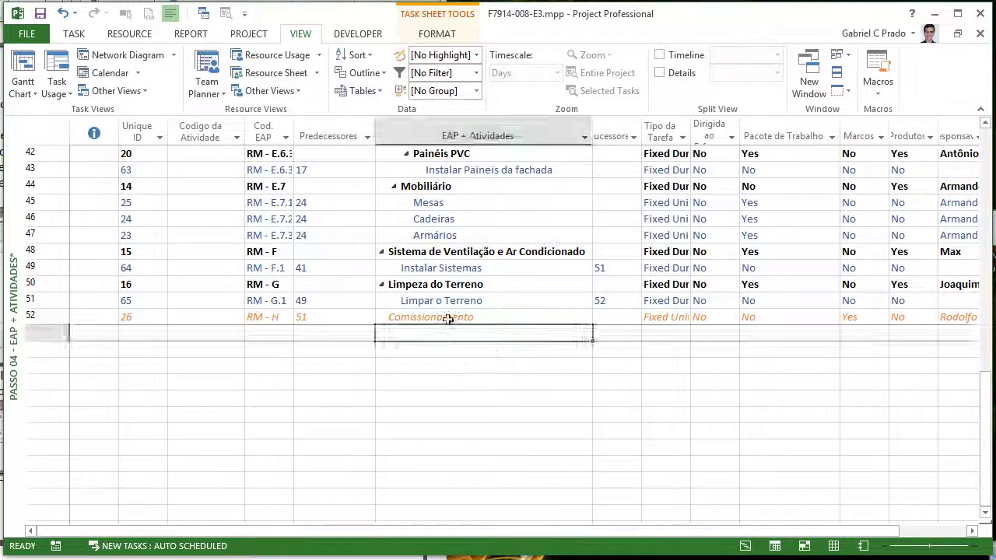
# Add two trial tasks named ddd in the rows below Comissionamento and delete both rows
pyautogui.write('ddd')
pyautogui.press('Return')
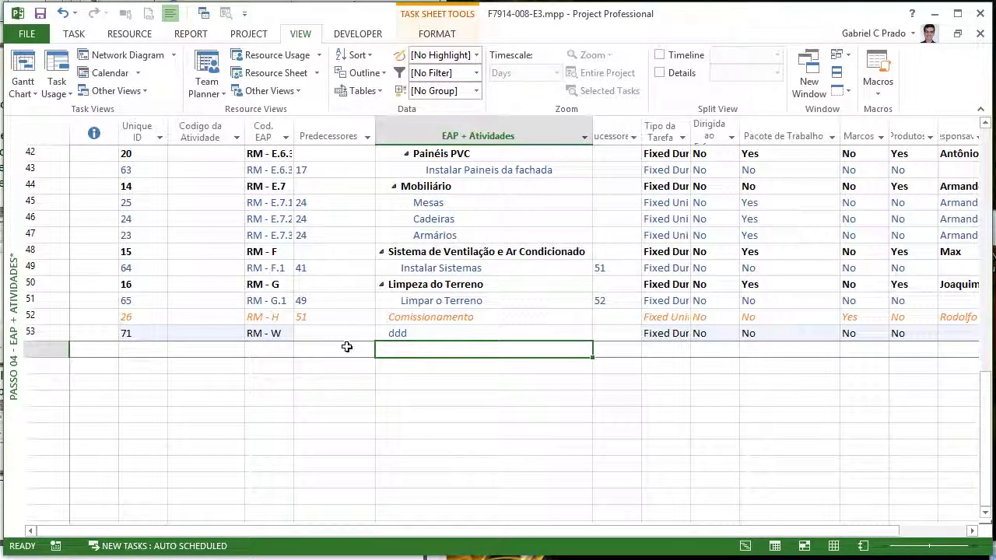
pyautogui.write('ddd')
pyautogui.press('Return')
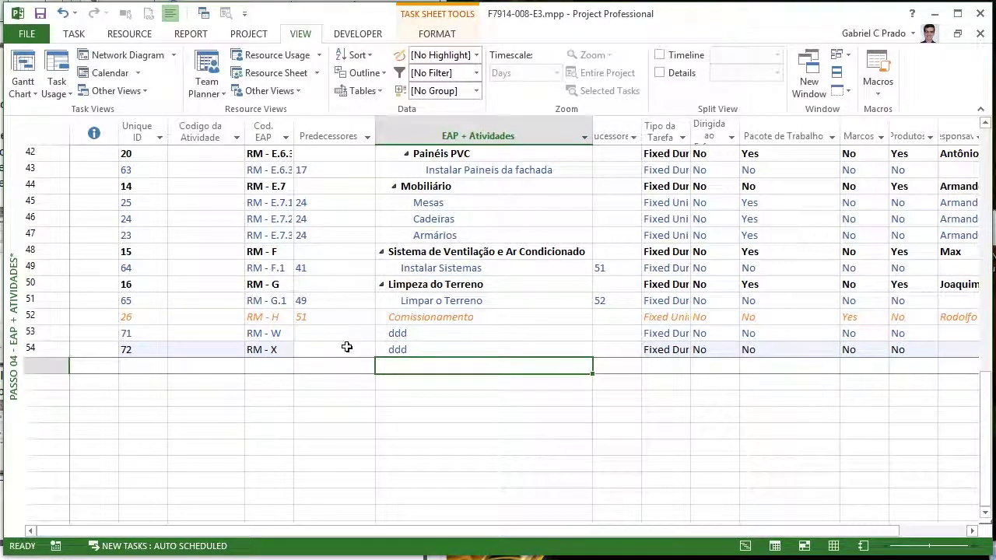
pyautogui.moveTo(47, 333); pyautogui.dragTo(53, 350)
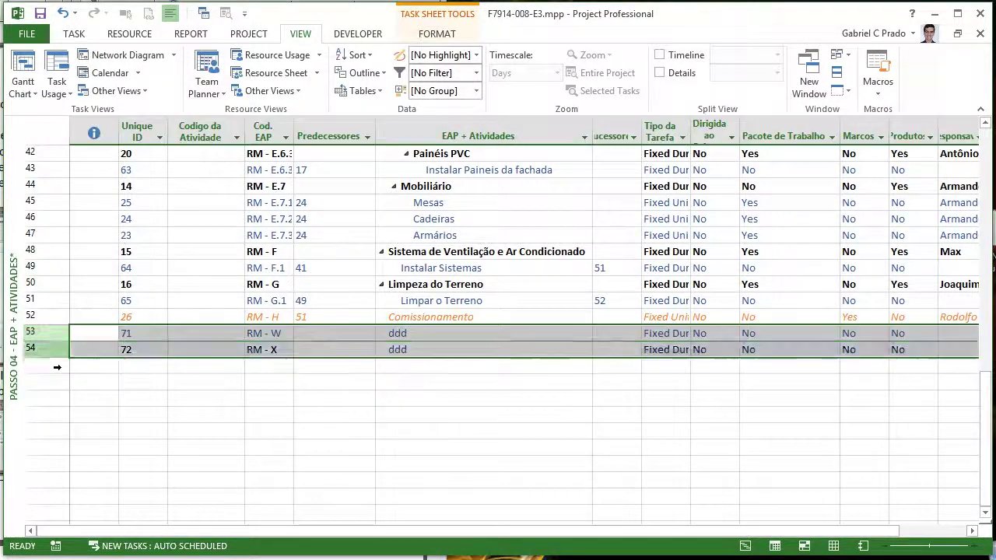
pyautogui.press('Delete')
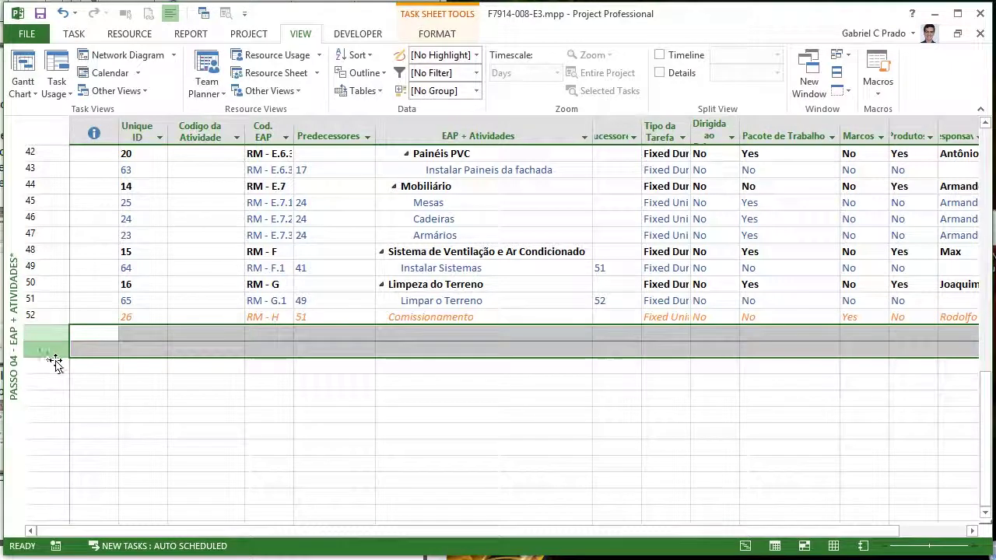
# Enter one more trial task named ddd in the blank EAP + Atividades row directly below Comissionamento
pyautogui.click(411, 388)
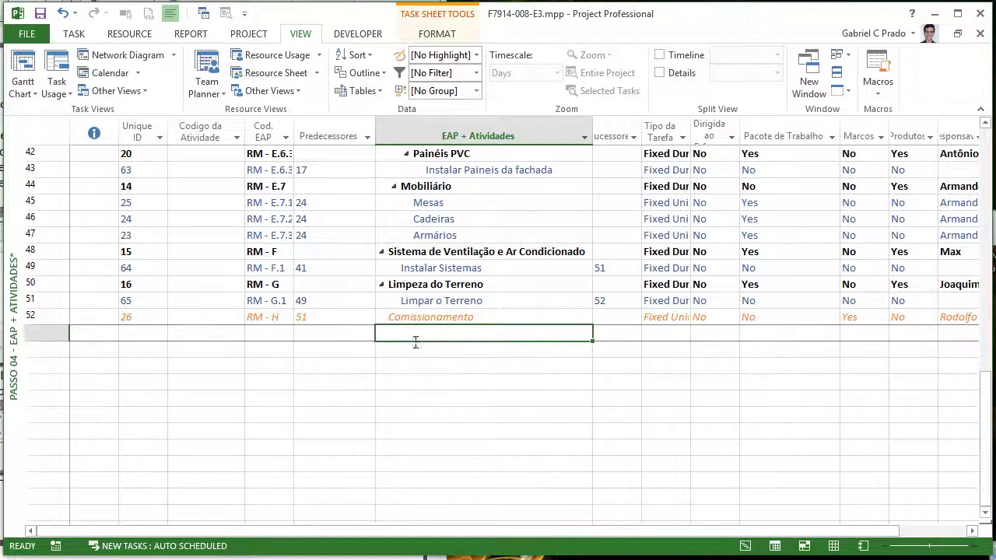
pyautogui.press('Up')
pyautogui.press('Up')
pyautogui.press('Up')
pyautogui.write('ddd')
pyautogui.press('Return')
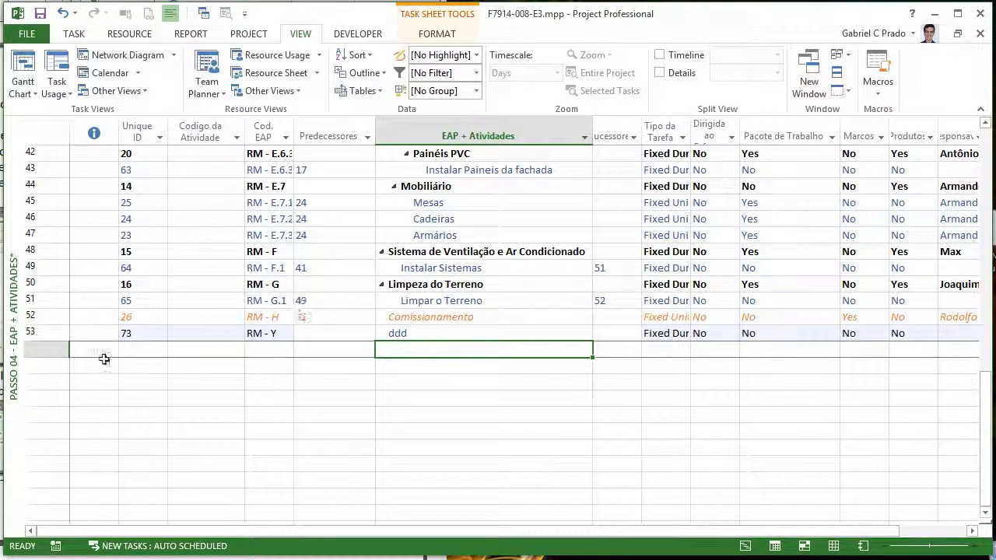
# Delete the ddd task row, undo the deletion and remove the row again
pyautogui.click(54, 340)
pyautogui.press('Delete')
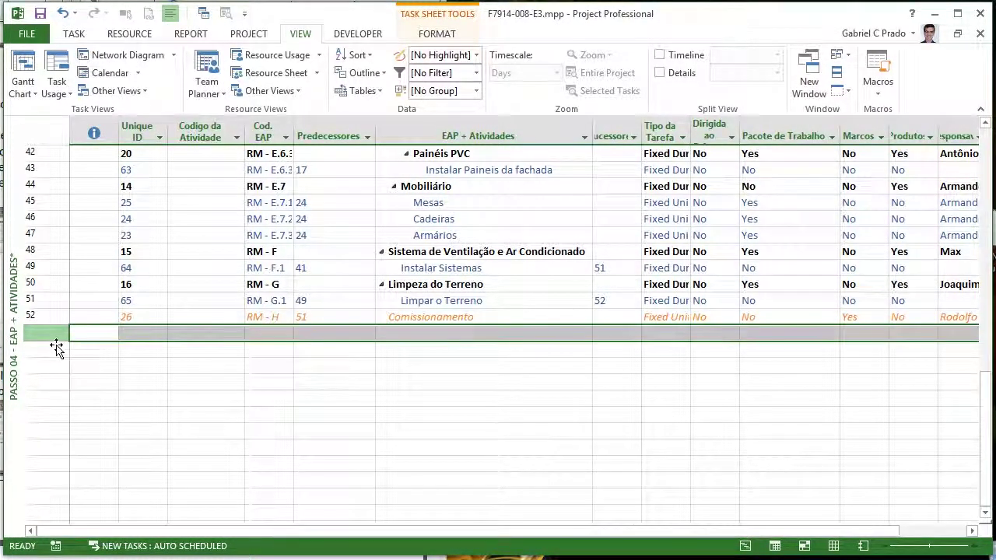
pyautogui.hotkey('ctrl', 'z')
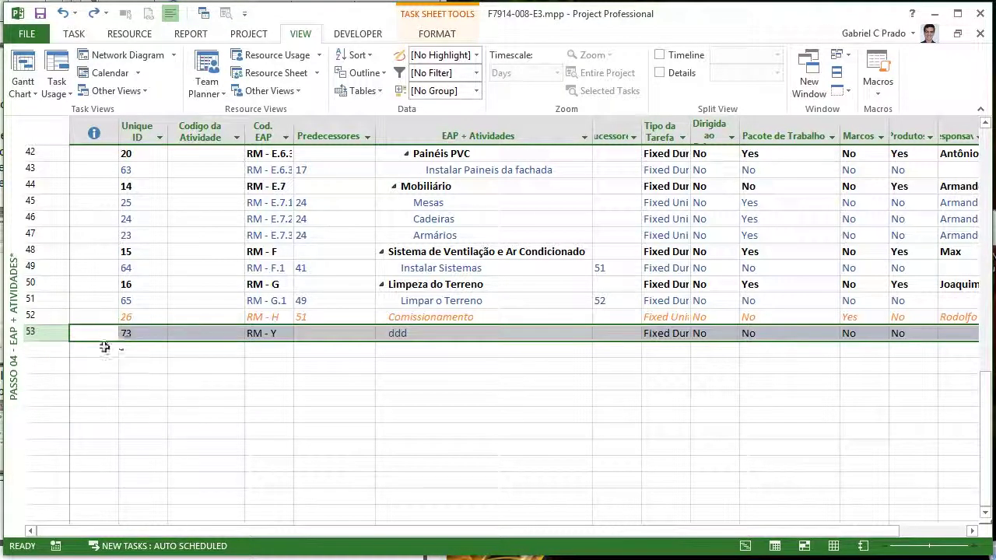
pyautogui.click(71, 328)
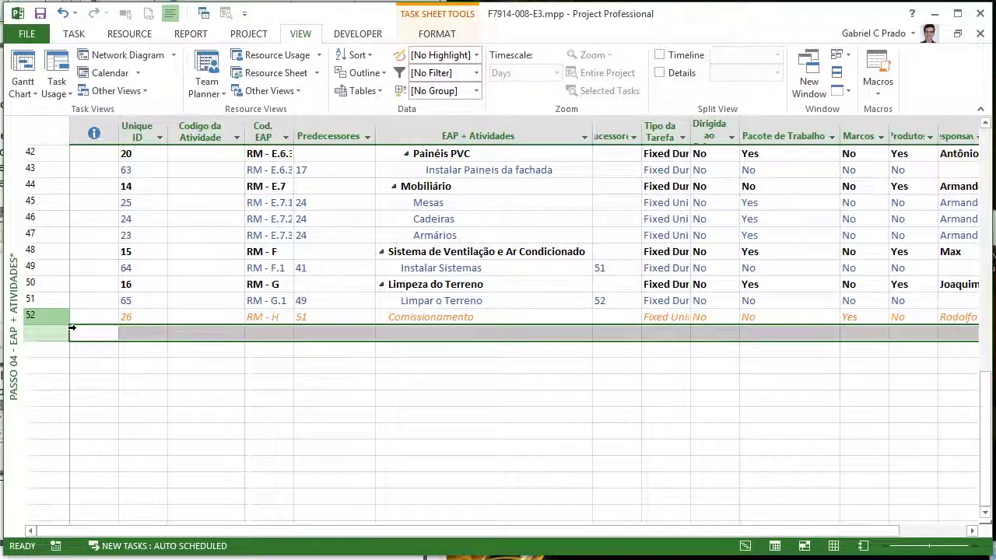
# Add a task named ggg below Comissionamento, move it above Mesas under Mobiliário, and undo both the move and the entry
pyautogui.scroll(14, 166, 373)
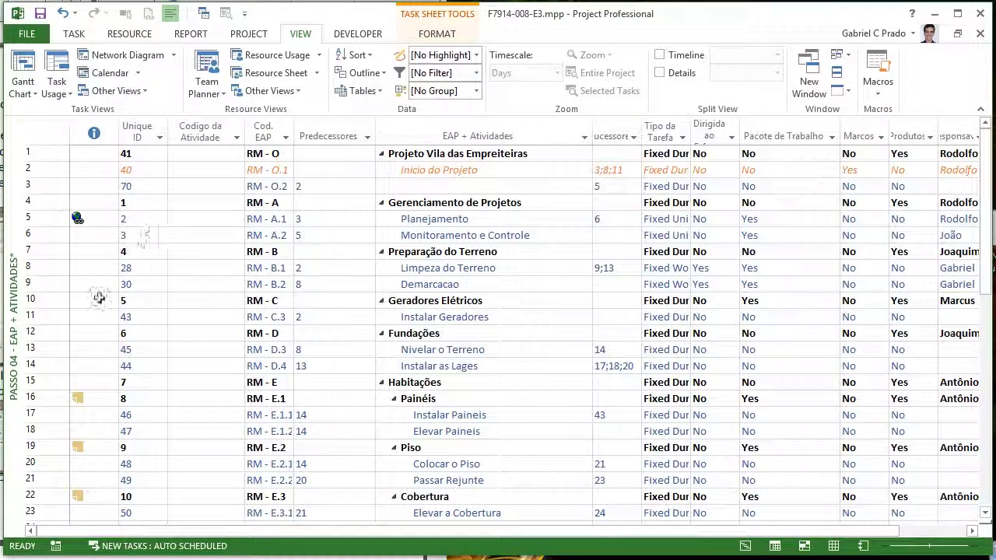
pyautogui.click(51, 270)
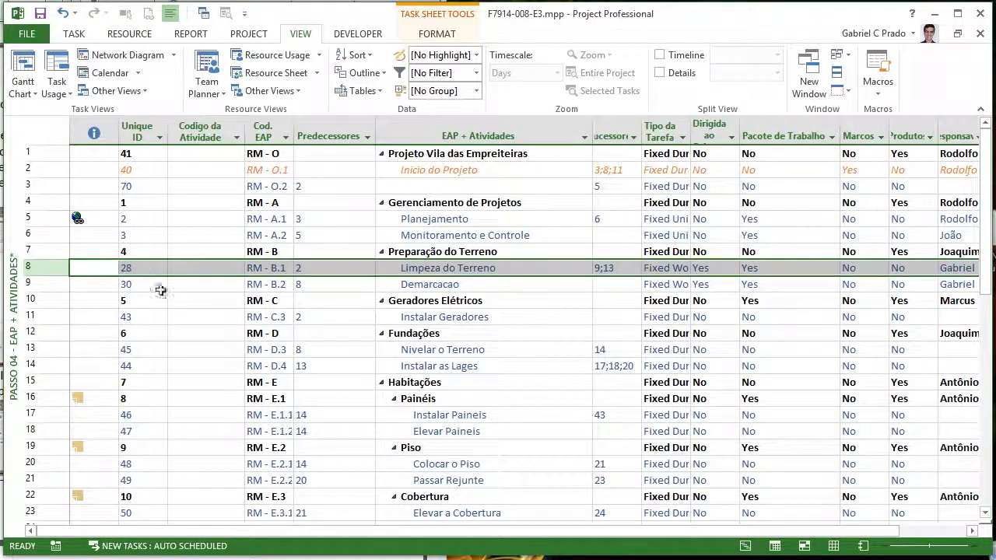
pyautogui.scroll(-14, 191, 373)
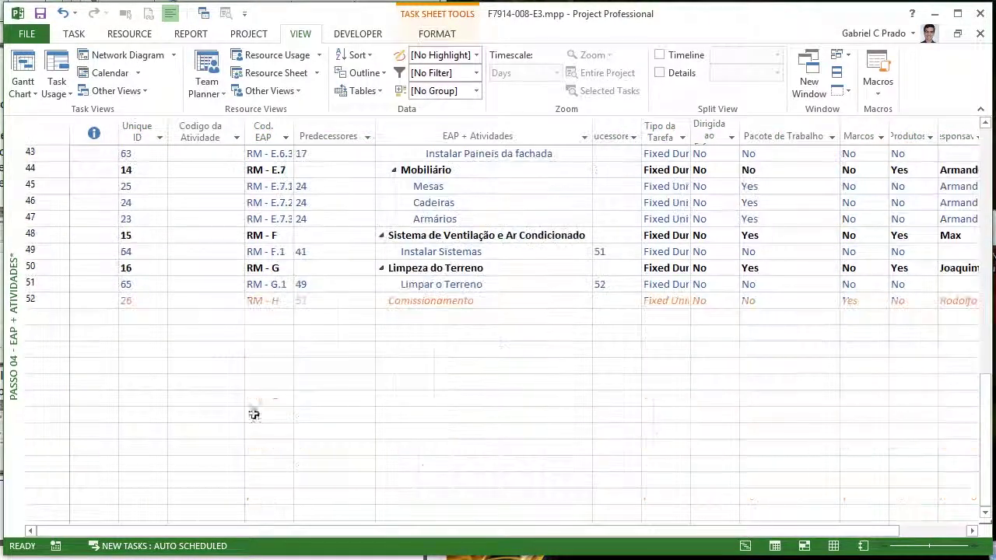
pyautogui.click(524, 327)
pyautogui.write('ggg')
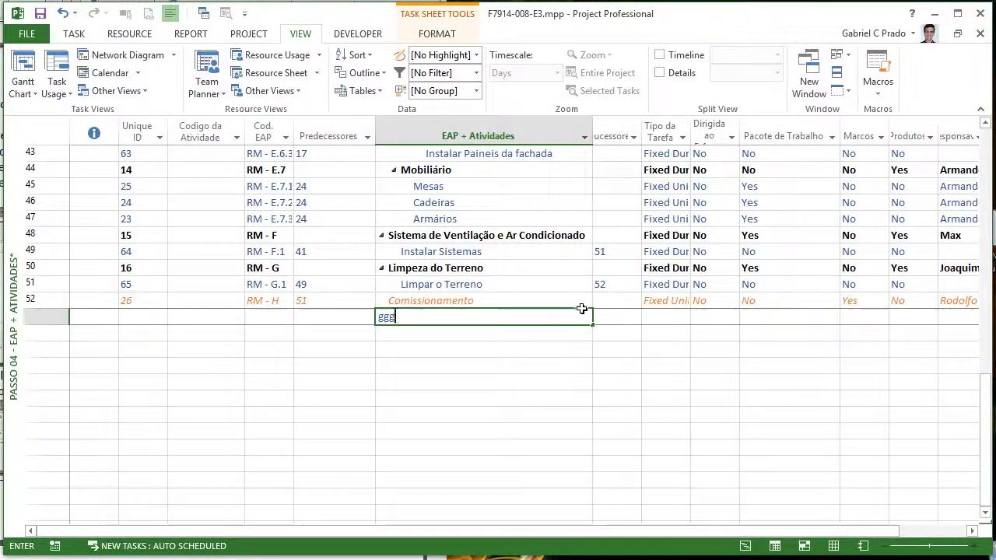
pyautogui.press('Return')
pyautogui.click(47, 317)
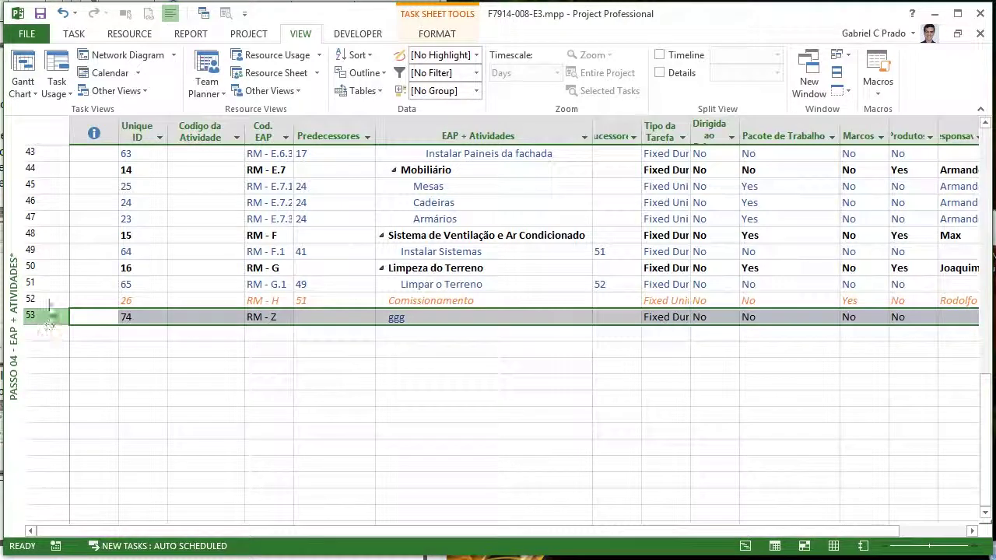
pyautogui.moveTo(47, 316); pyautogui.dragTo(60, 186)
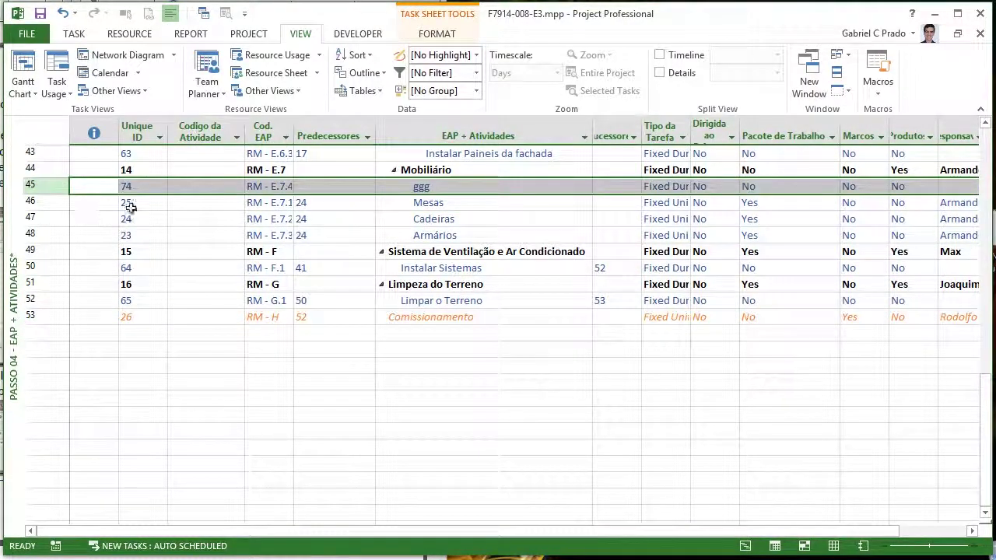
pyautogui.hotkey('ctrl', 'z')
pyautogui.hotkey('ctrl', 'z')
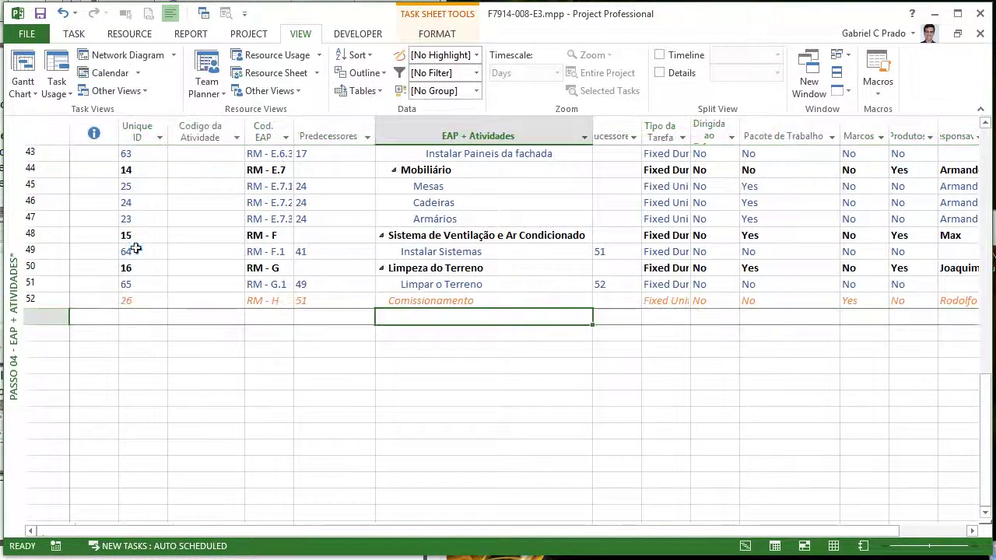
# Check the empty Codigo da Atividade column and widen the Cod. EAP and Sucessores columns to fit their contents
pyautogui.scroll(14, 275, 303)
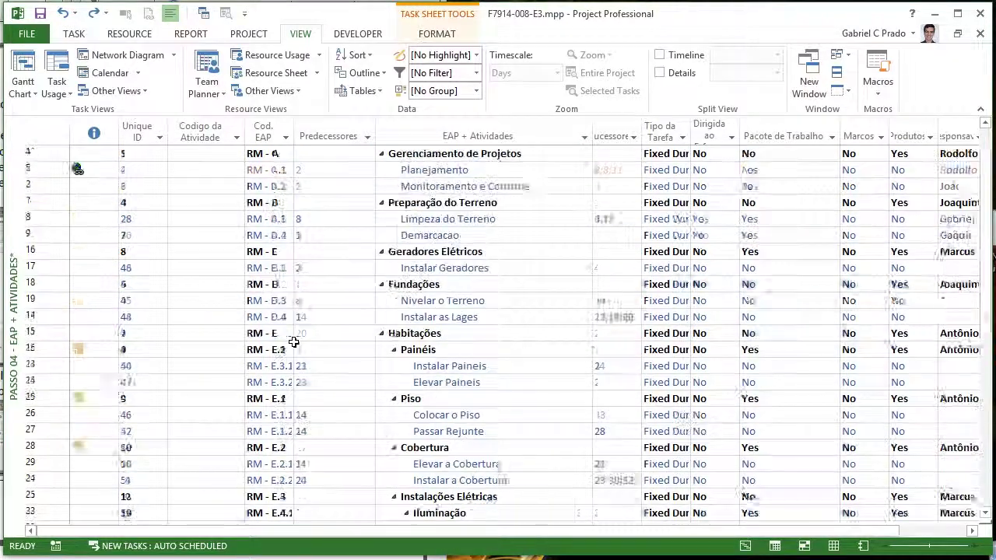
pyautogui.click(206, 203)
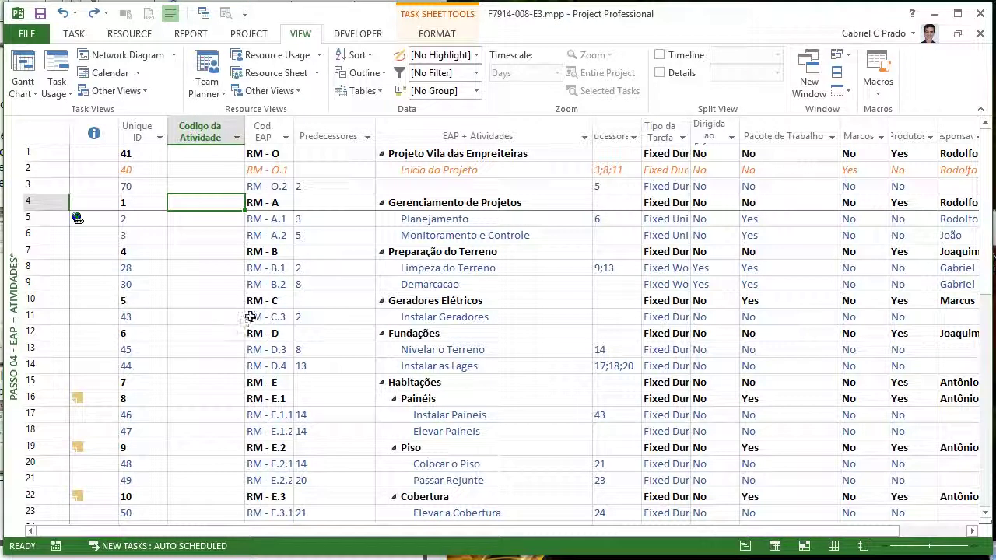
pyautogui.click(232, 271)
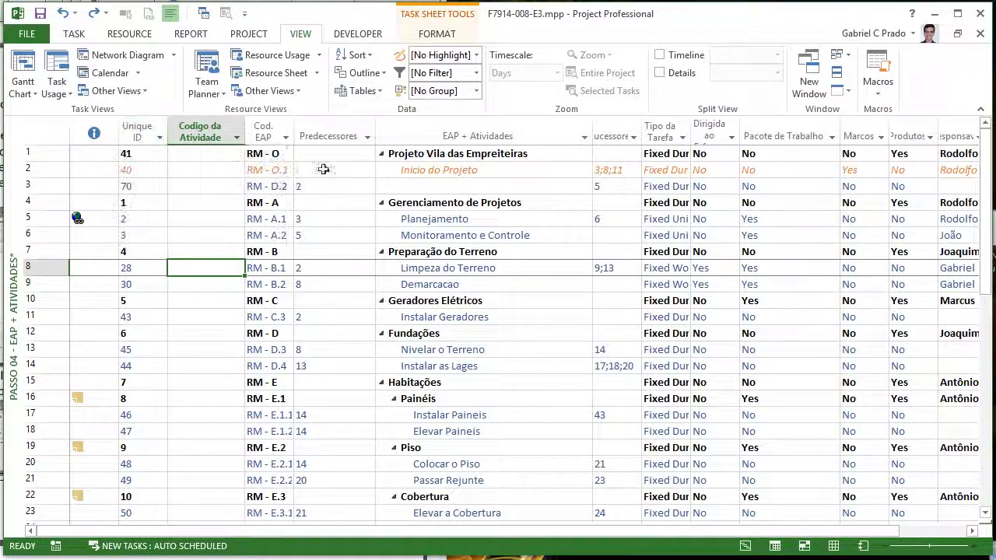
pyautogui.moveTo(292, 138); pyautogui.dragTo(335, 142)
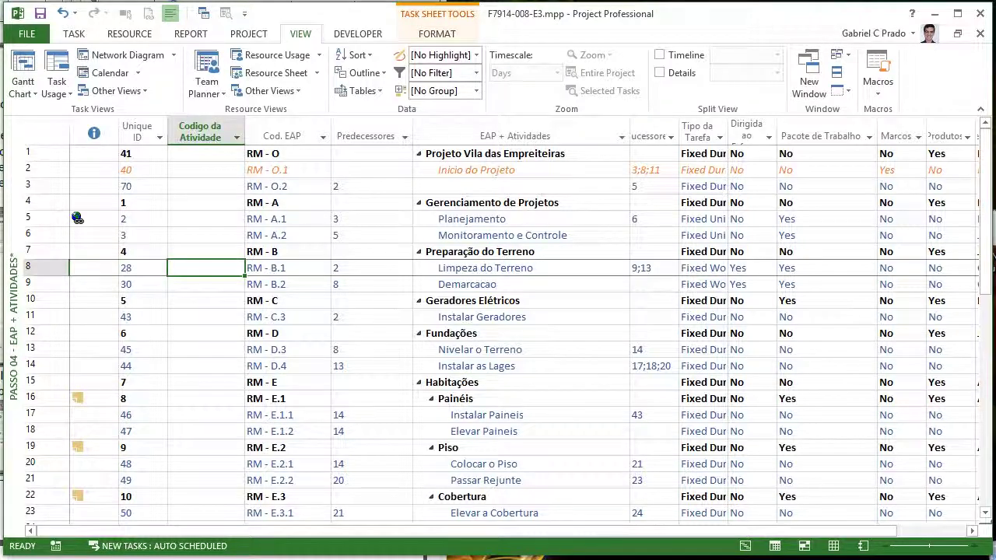
pyautogui.click(236, 204)
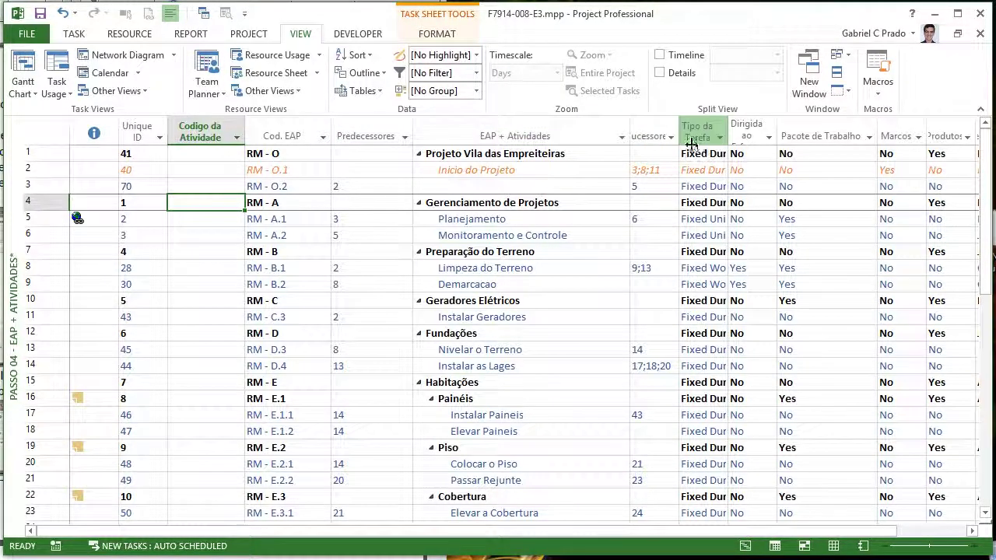
pyautogui.moveTo(692, 144); pyautogui.dragTo(725, 145)
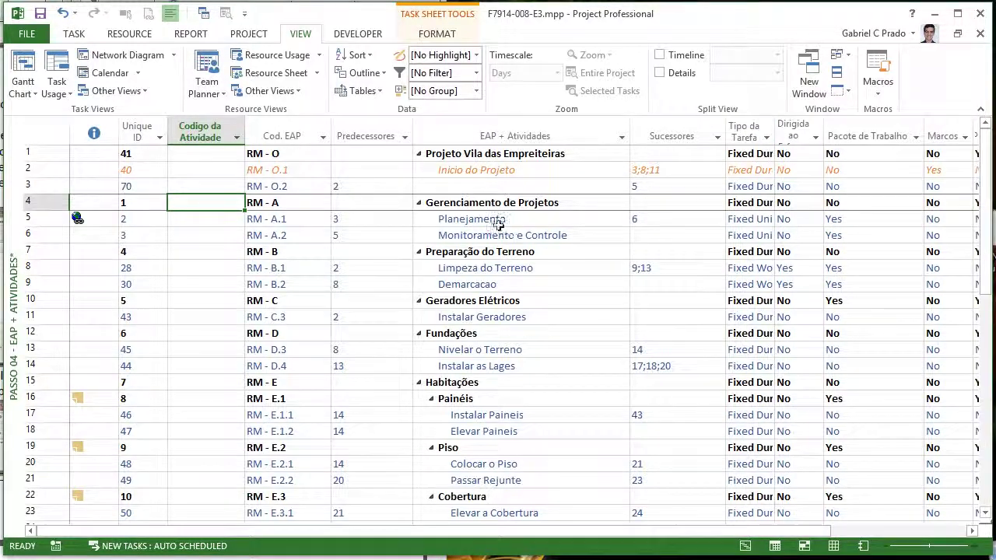
# Review the EAP + Atividades hierarchy from Projeto Vila das Empreiteiras down to the Comissionamento milestone, with its predecessors and successors
pyautogui.scroll(-13, 498, 224)
pyautogui.scroll(6, 516, 428)
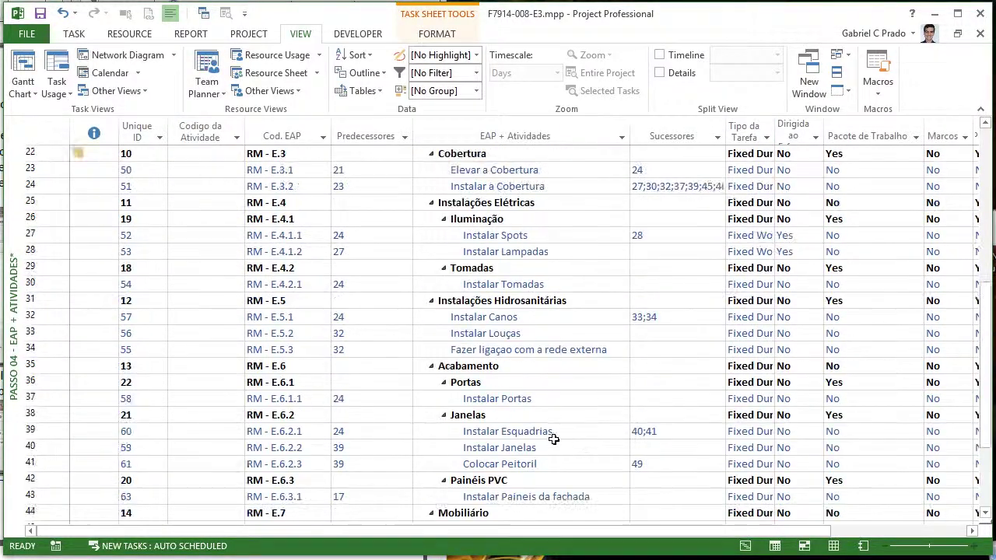
pyautogui.scroll(7, 553, 439)
pyautogui.scroll(-11, 591, 420)
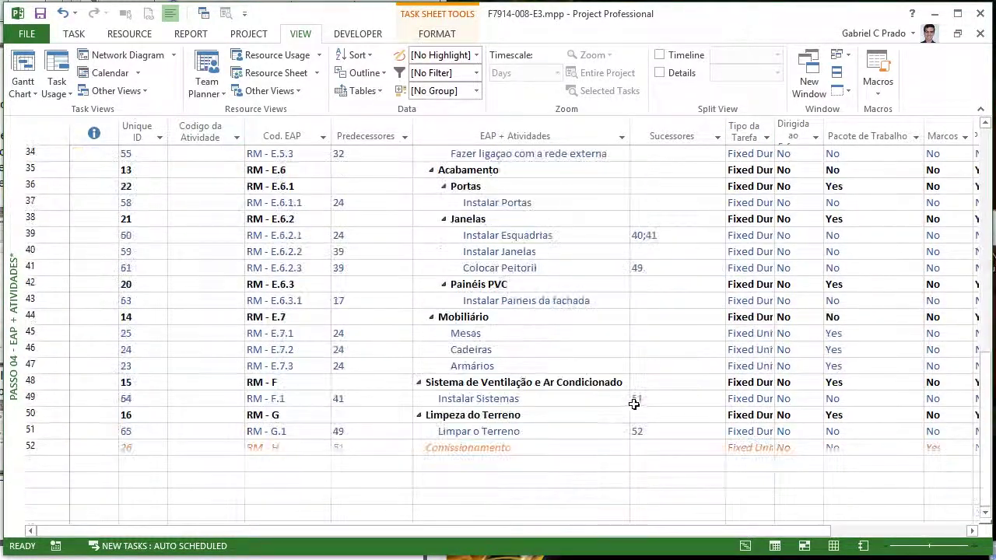
pyautogui.click(482, 450)
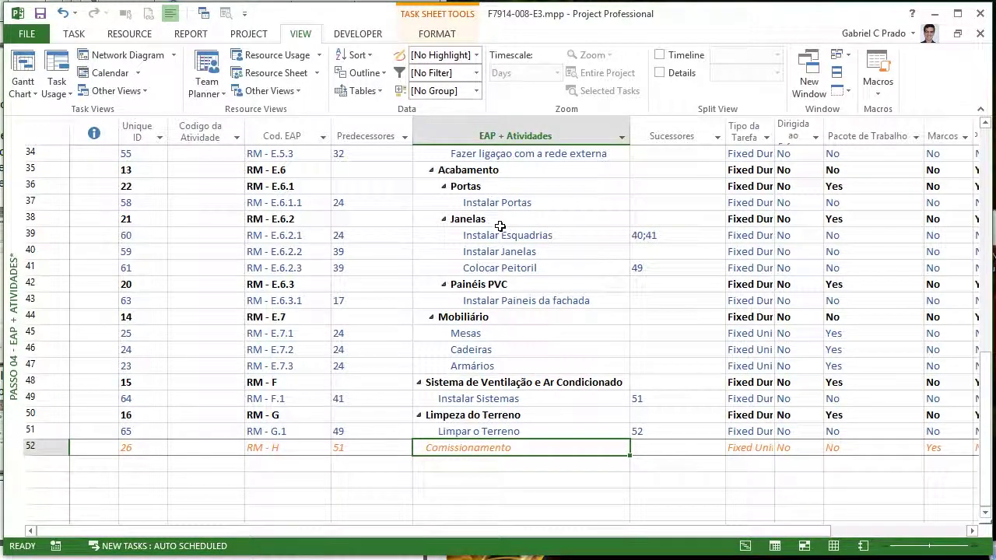
pyautogui.scroll(11, 531, 414)
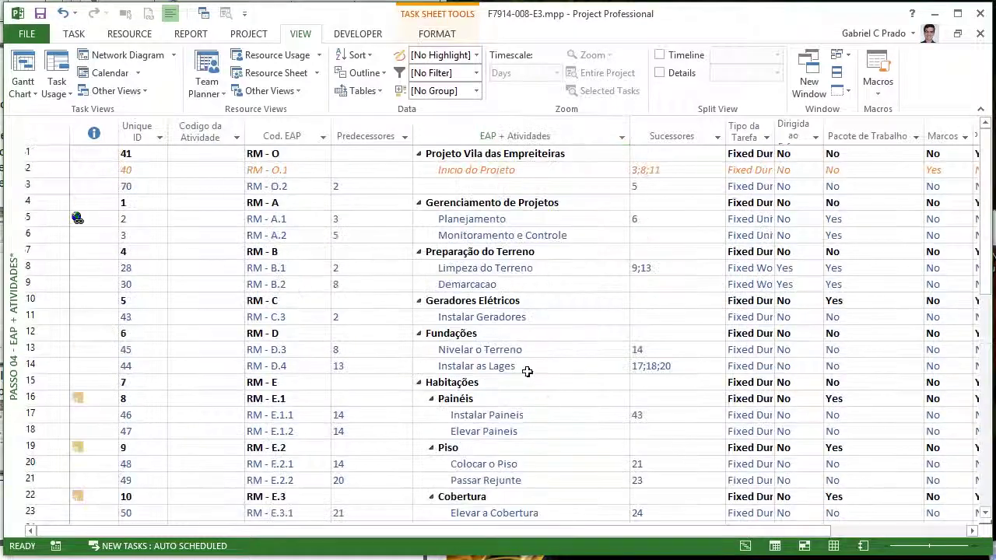
pyautogui.scroll(-13, 529, 365)
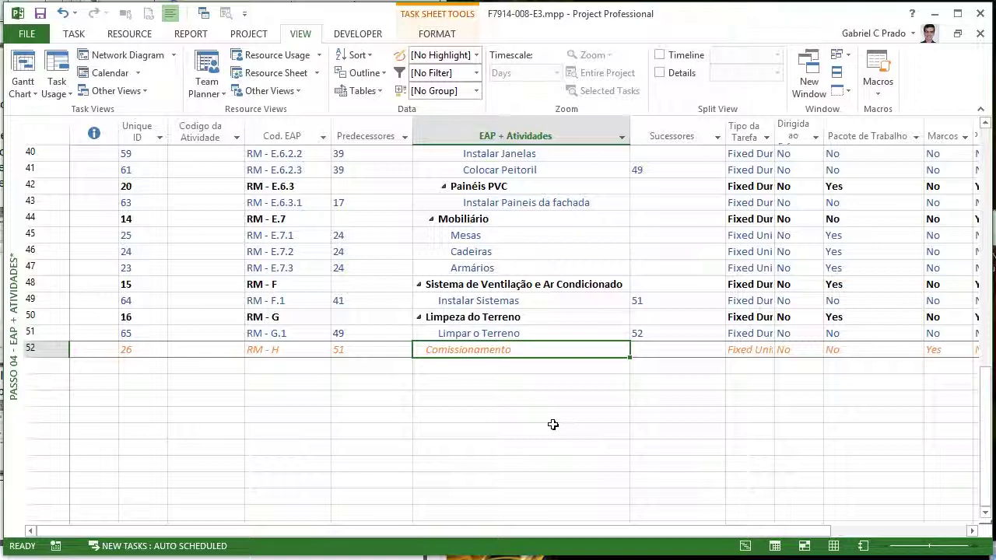
# Widen the Marcos column and set Marcos to Yes for the Limpar o Terreno task
pyautogui.click(973, 531)
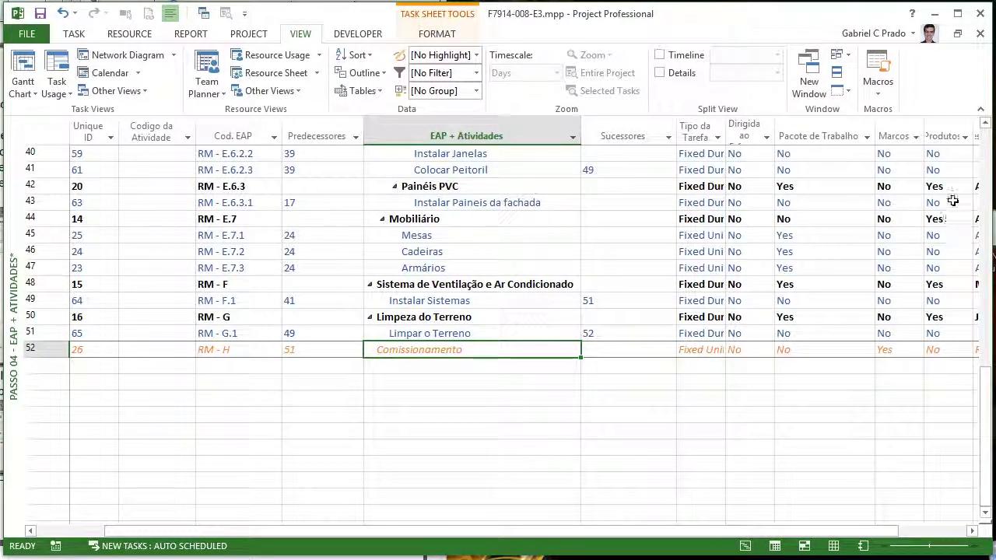
pyautogui.moveTo(925, 145); pyautogui.dragTo(956, 145)
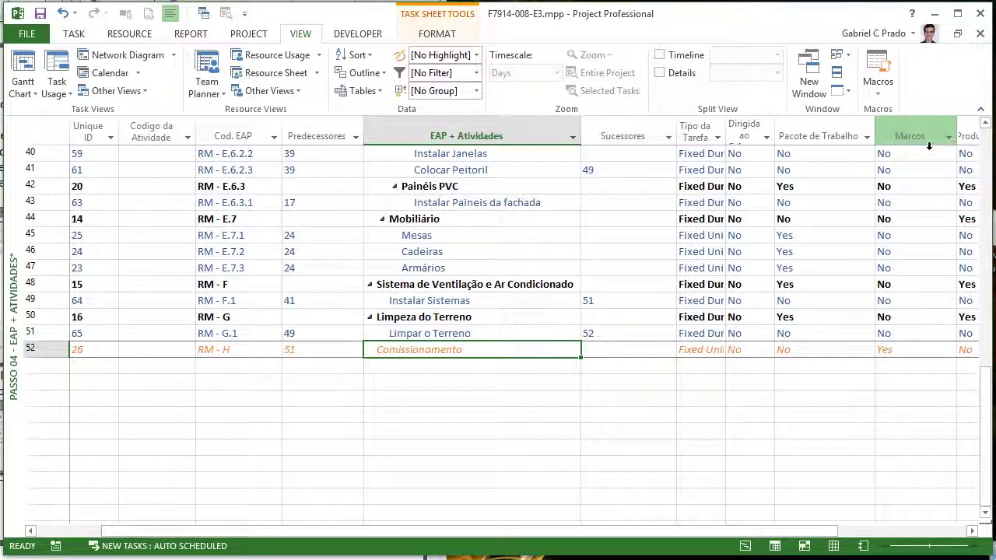
pyautogui.click(940, 333)
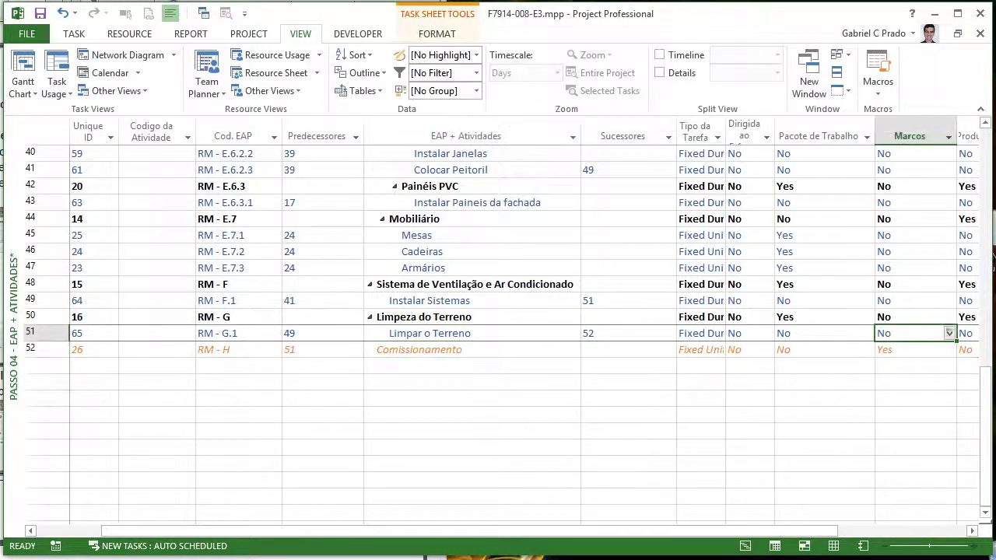
pyautogui.click(948, 333)
pyautogui.click(936, 347)
pyautogui.click(620, 417)
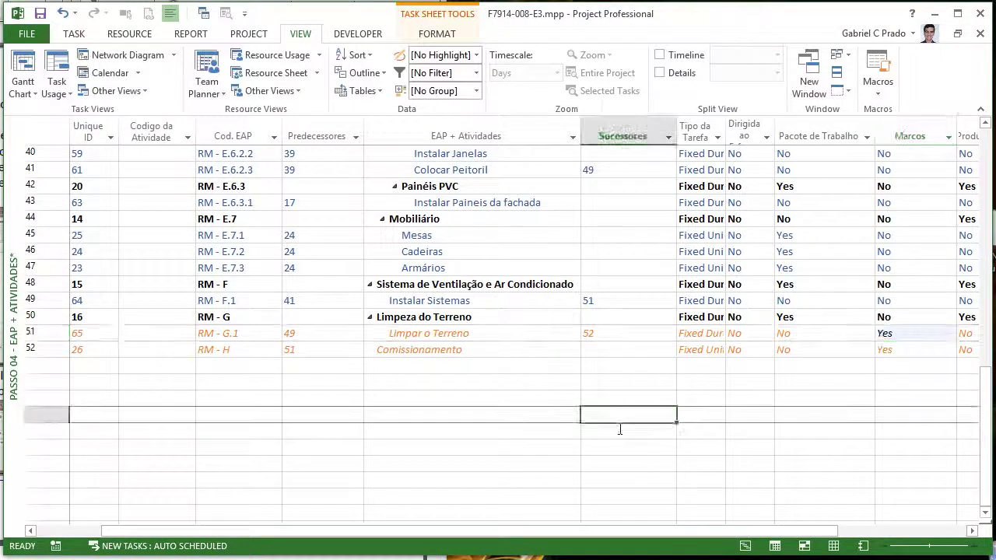
# Set Marcos back to No for the Limpar o Terreno task
pyautogui.click(927, 333)
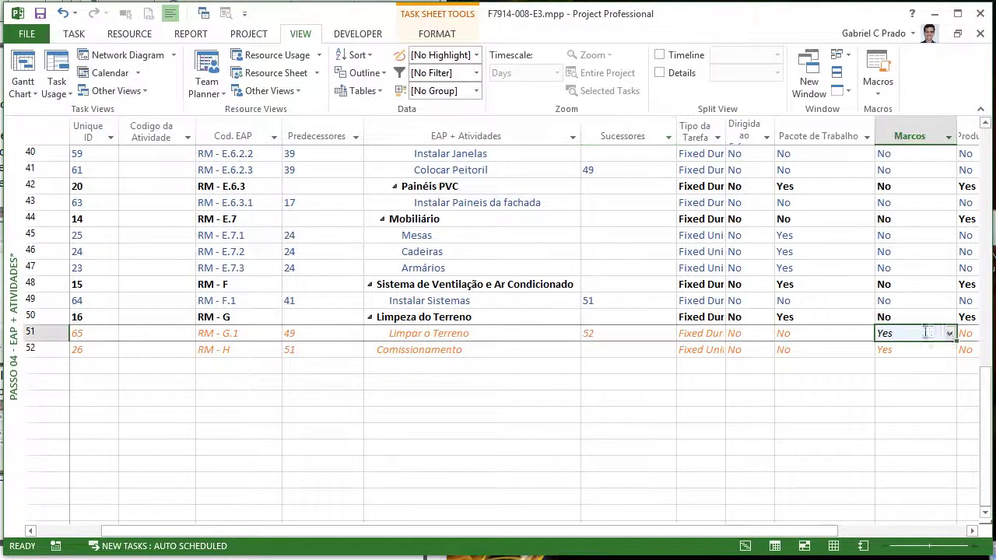
pyautogui.click(950, 333)
pyautogui.click(926, 358)
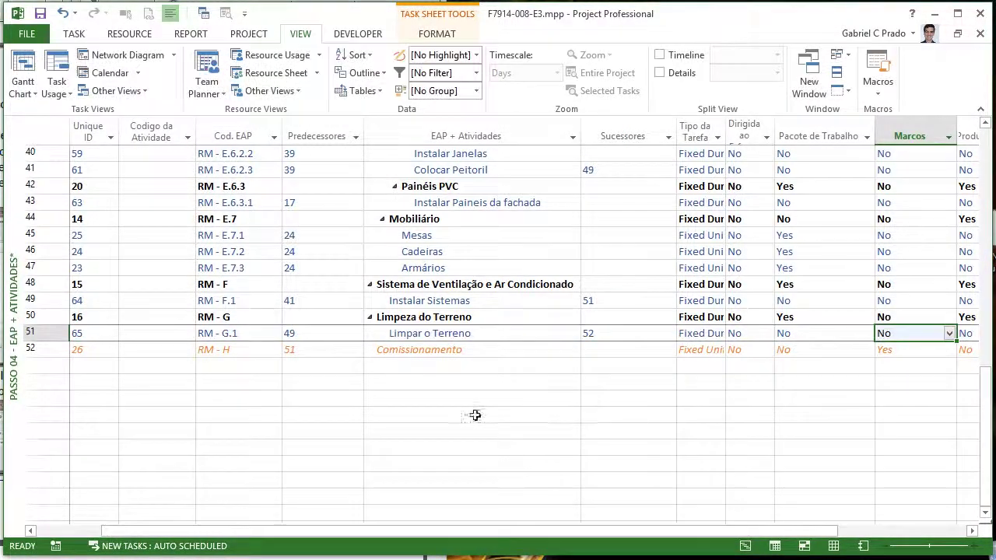
pyautogui.click(457, 398)
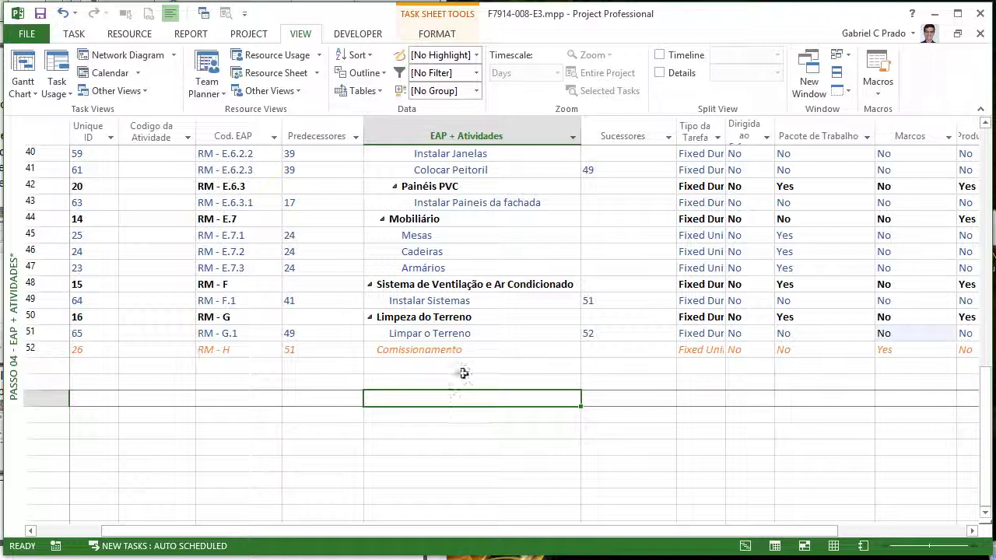
# Open the task information for Limpar o Terreno
pyautogui.doubleClick(460, 334)
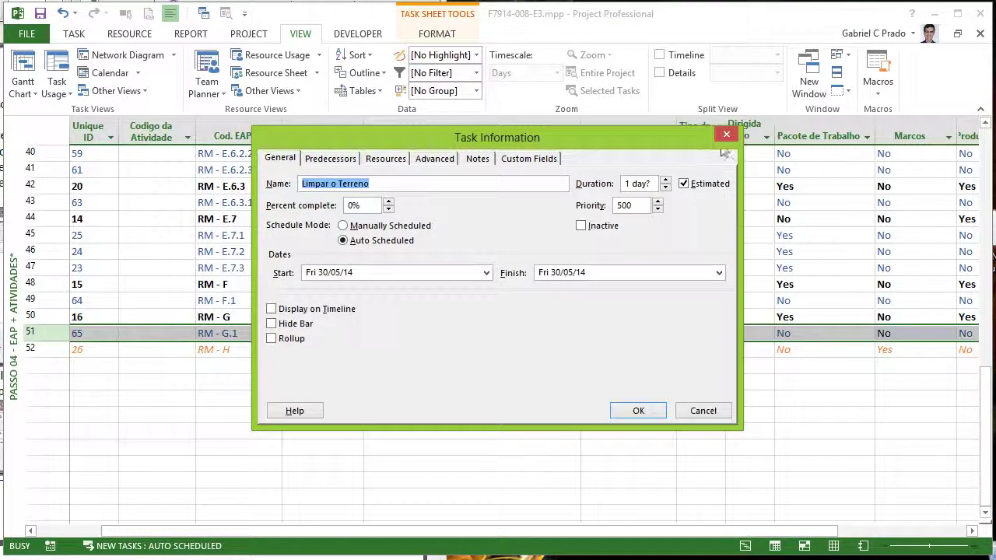
# Set the duration of the Limpar o Terreno task to 5 days
pyautogui.click(727, 134)
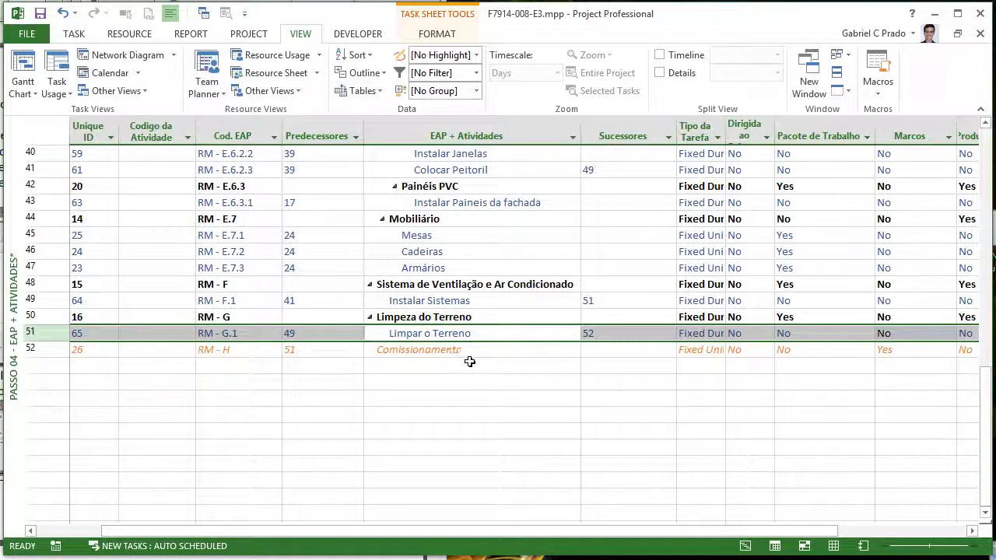
pyautogui.doubleClick(444, 331)
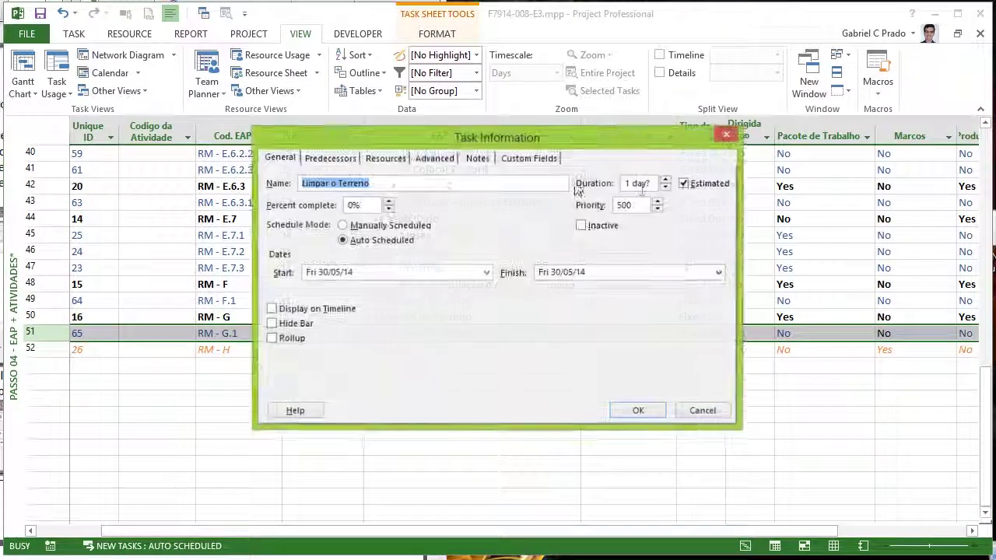
pyautogui.click(656, 184)
pyautogui.write('5')
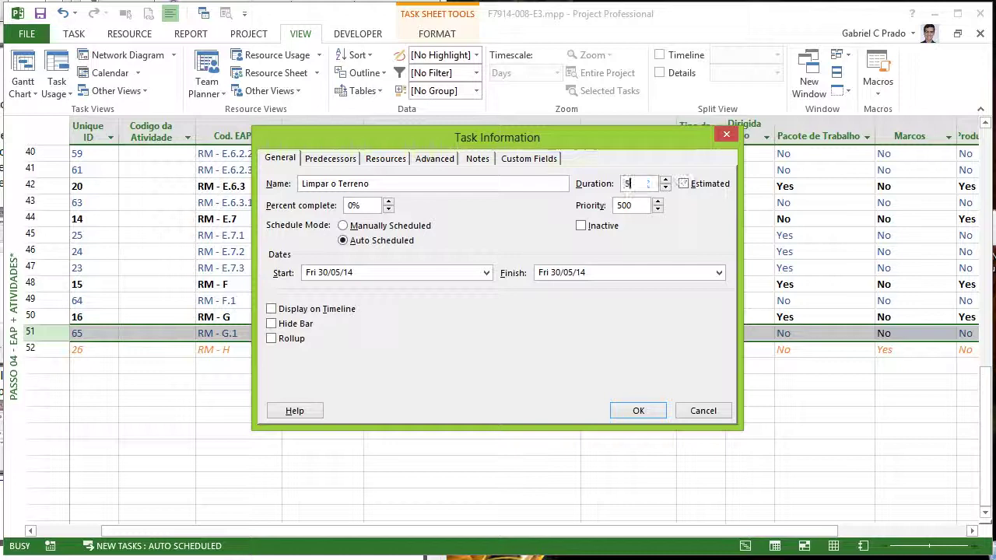
pyautogui.click(638, 410)
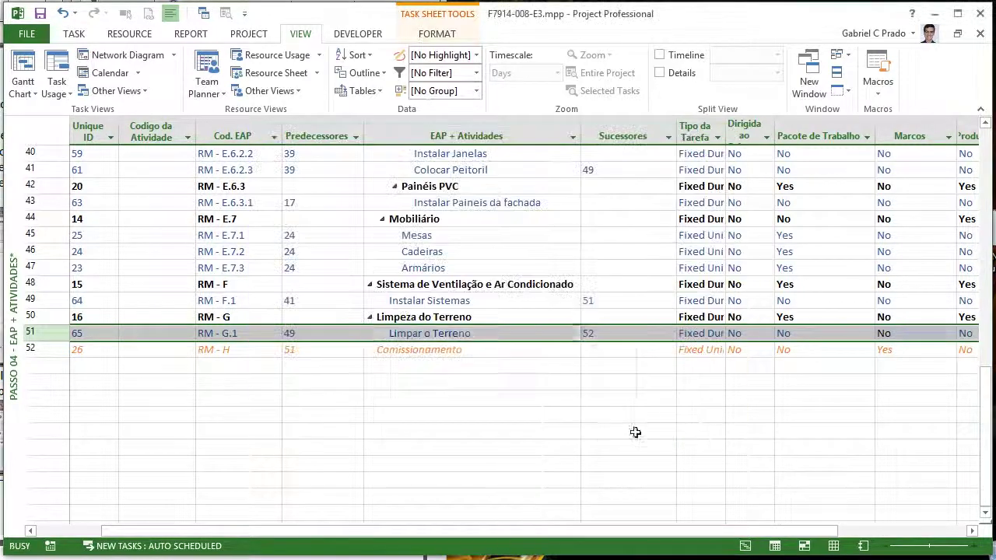
# Set Marcos to Yes for the Limpar o Terreno task and check its duration in the task information
pyautogui.click(906, 336)
pyautogui.click(938, 334)
pyautogui.click(911, 349)
pyautogui.click(846, 416)
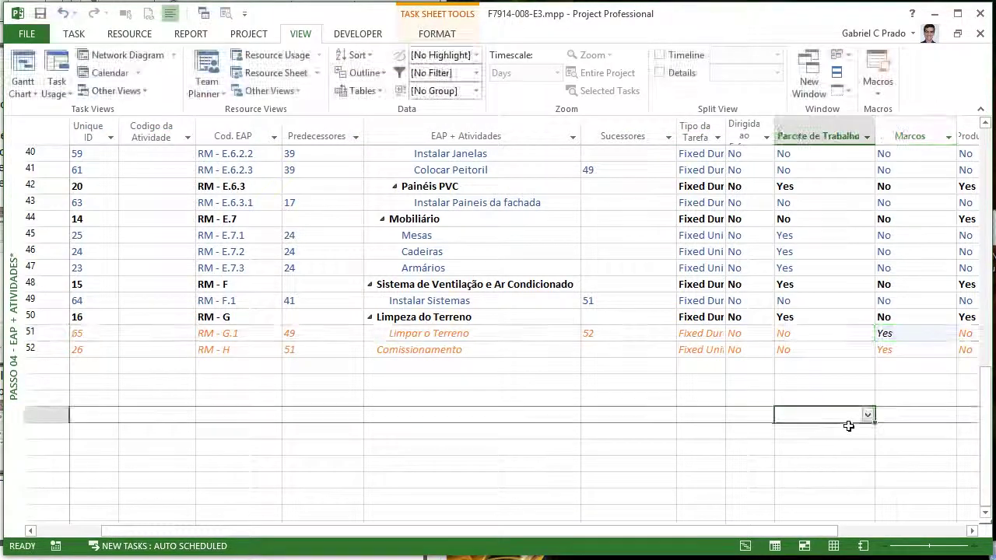
pyautogui.doubleClick(463, 336)
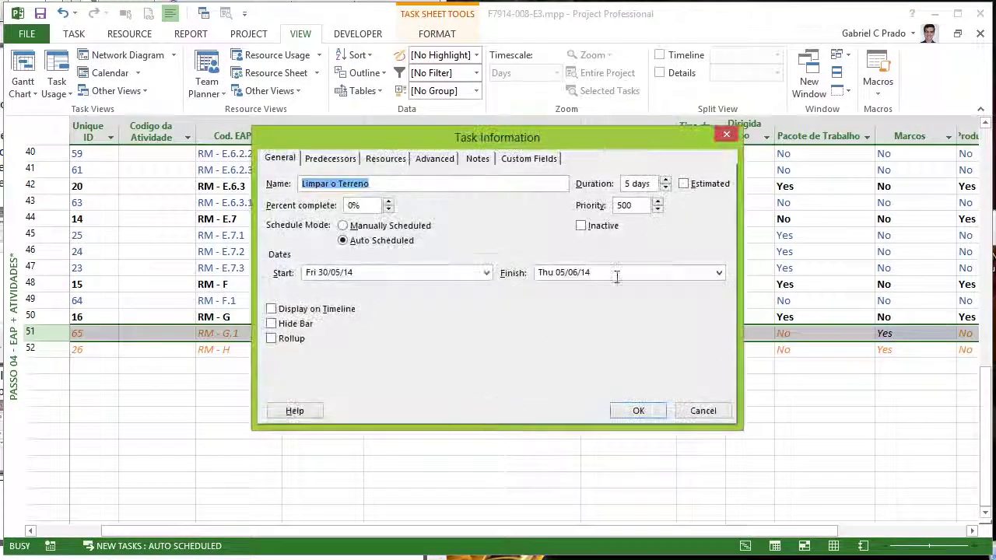
pyautogui.click(726, 130)
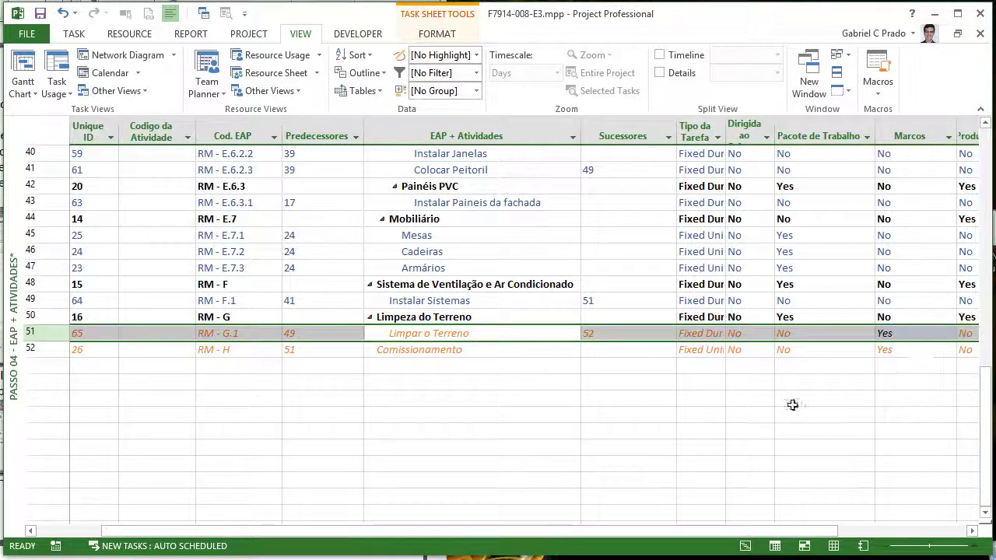
pyautogui.click(556, 401)
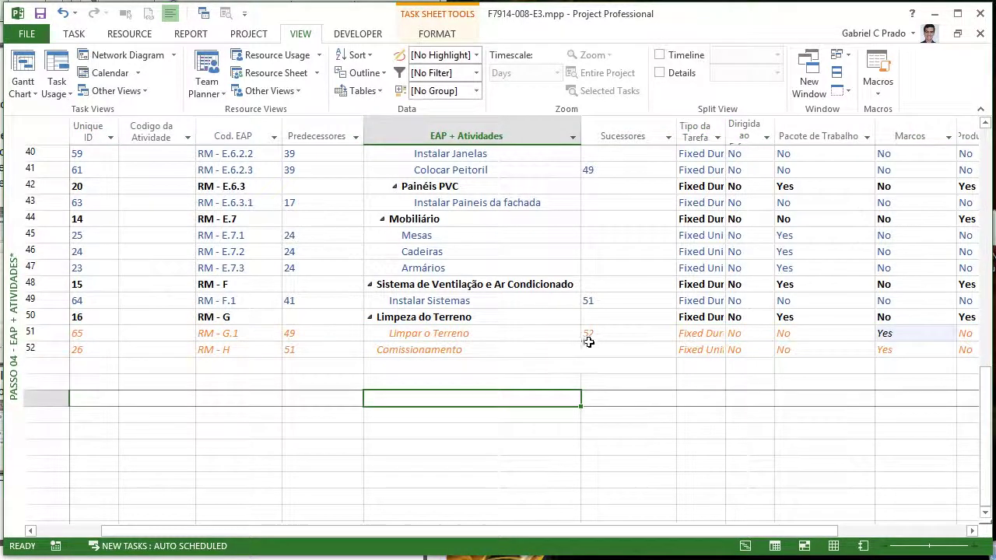
# Set Marcos back to No for the Limpar o Terreno task
pyautogui.click(934, 336)
pyautogui.click(951, 335)
pyautogui.click(912, 358)
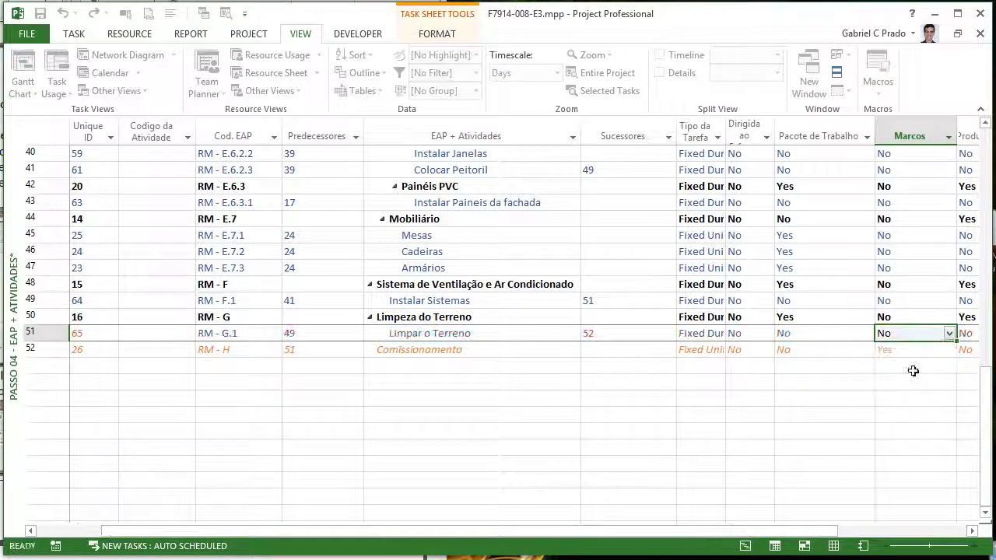
pyautogui.click(427, 351)
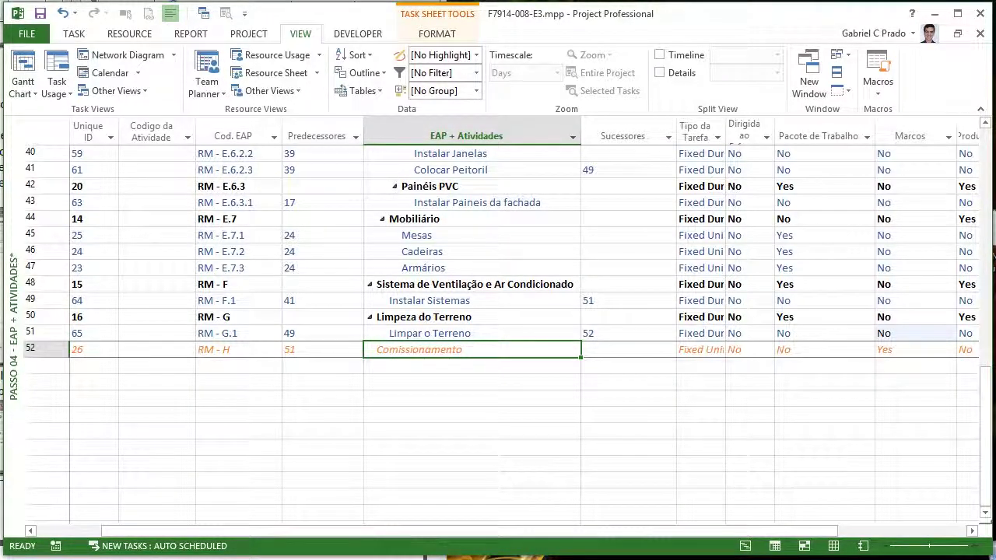
# Format the Elevar a Cobertura and Instalar a Cobertura rows with red text and a yellow background
pyautogui.moveTo(985, 436); pyautogui.dragTo(985, 210)
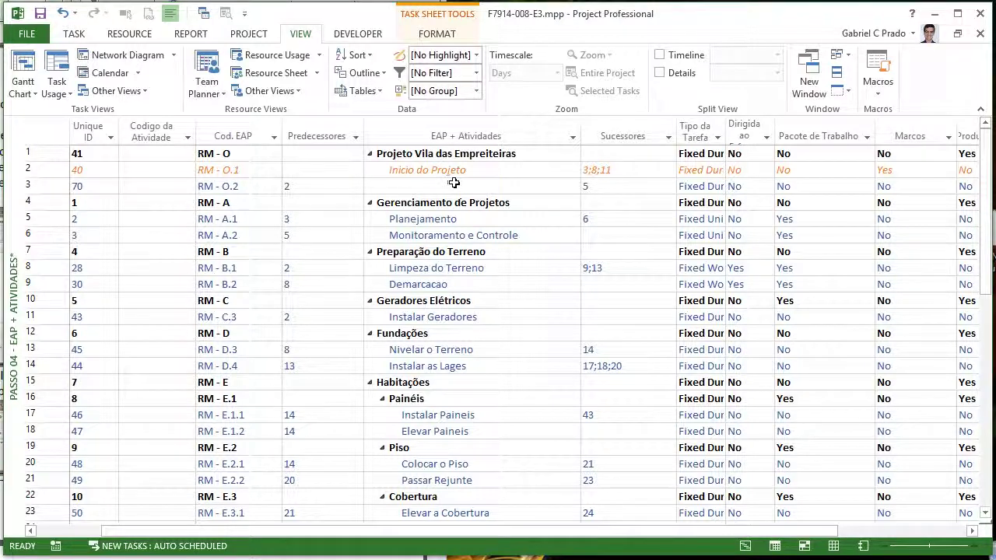
pyautogui.click(449, 36)
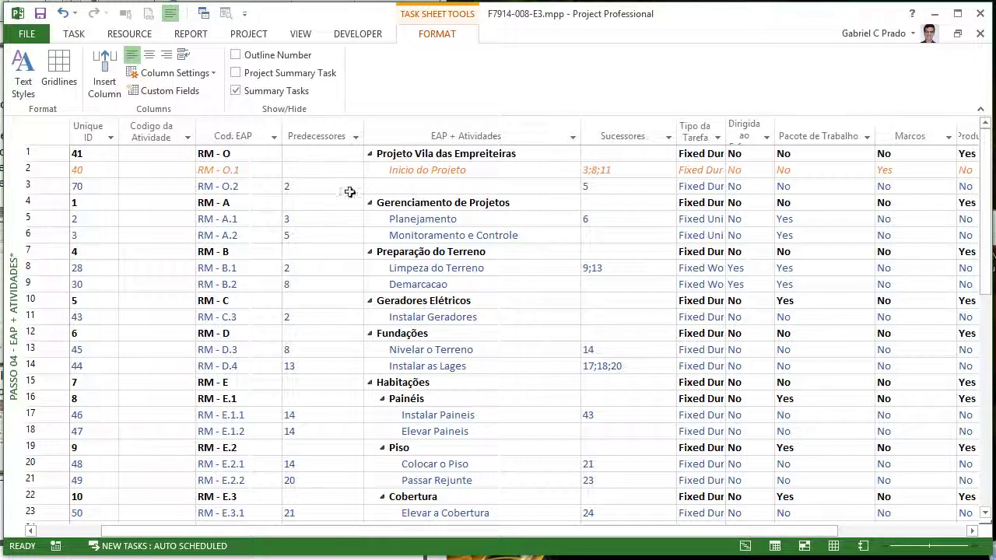
pyautogui.click(74, 34)
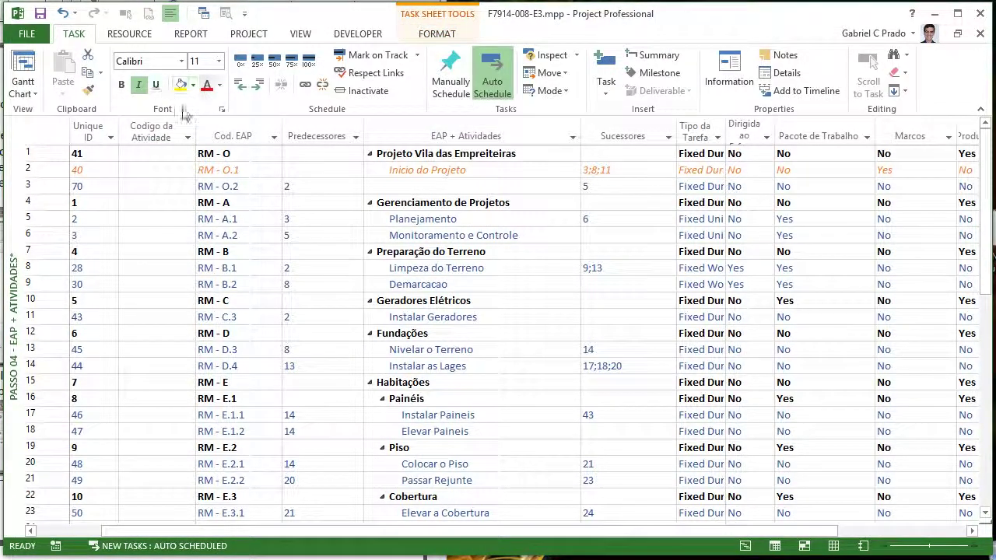
pyautogui.scroll(-4, 448, 404)
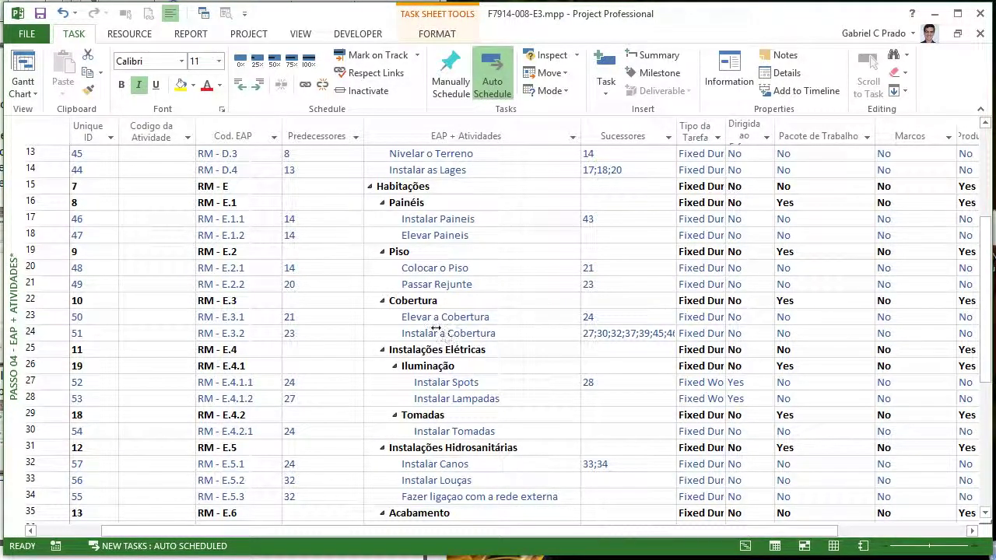
pyautogui.moveTo(67, 318); pyautogui.dragTo(66, 335)
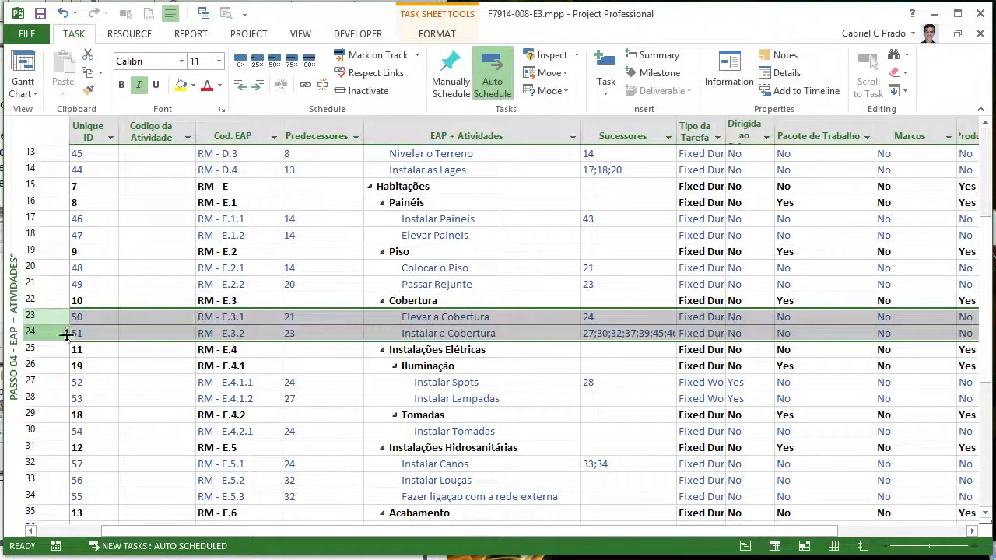
pyautogui.click(203, 87)
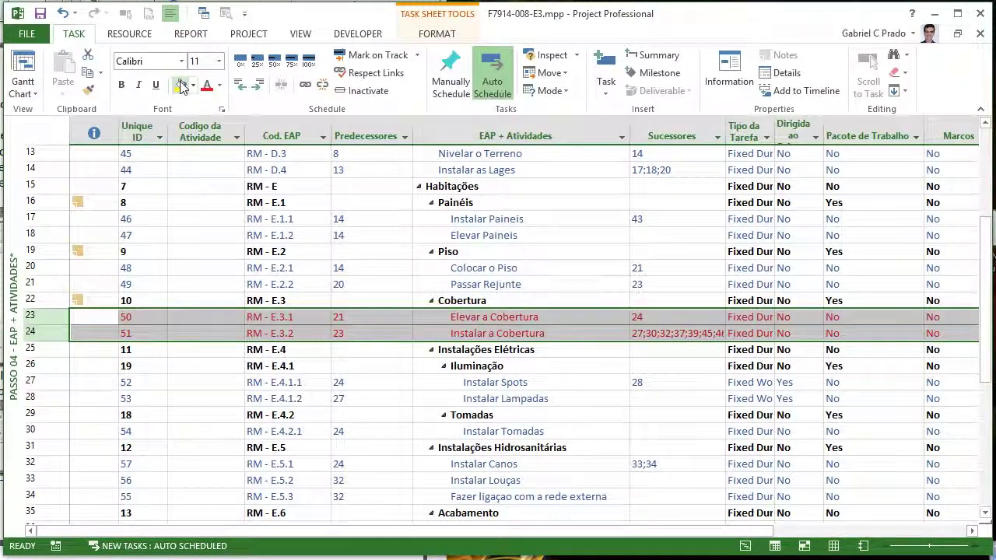
pyautogui.click(179, 85)
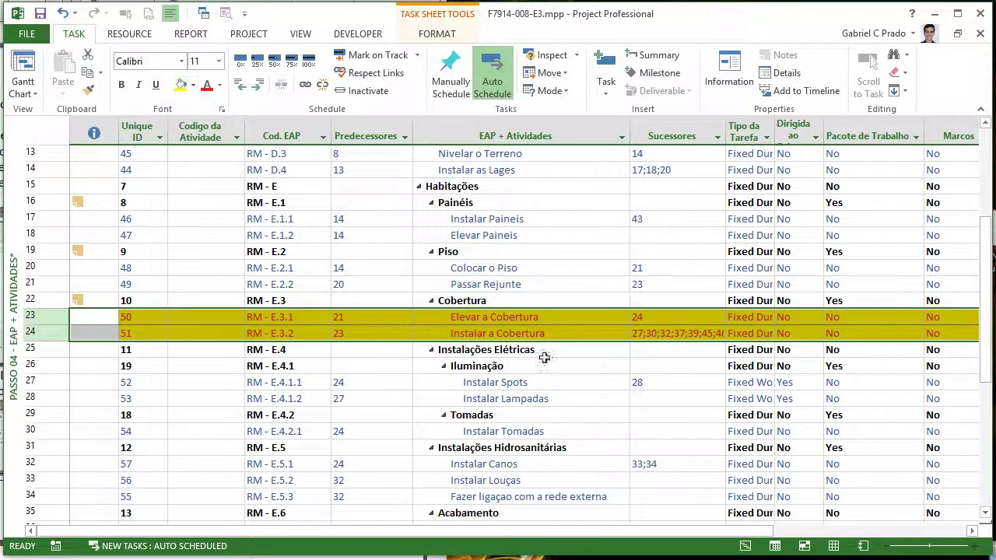
pyautogui.click(579, 448)
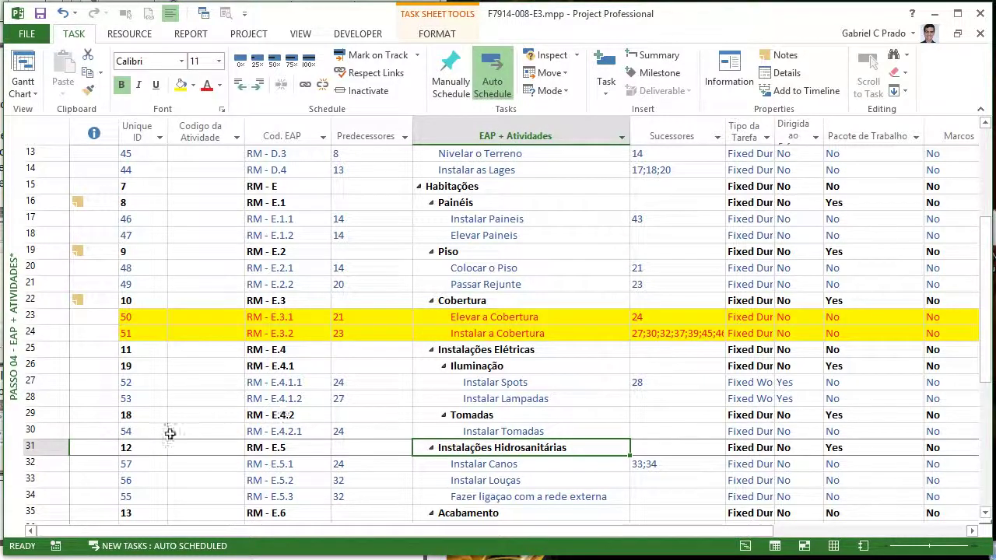
# Set the text of the two highlighted Cobertura task rows to the automatic color, and undo all their color formatting
pyautogui.moveTo(85, 316); pyautogui.dragTo(86, 333)
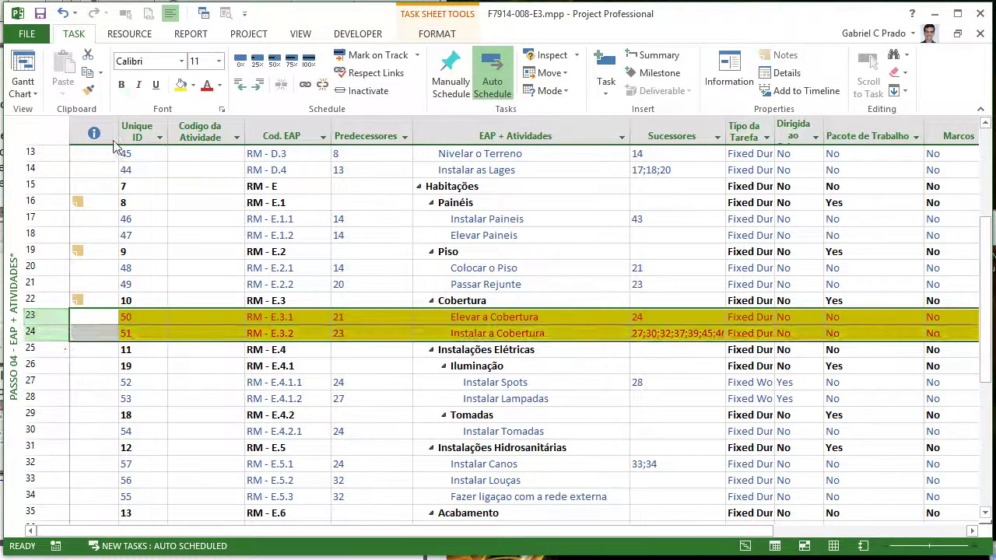
pyautogui.click(193, 84)
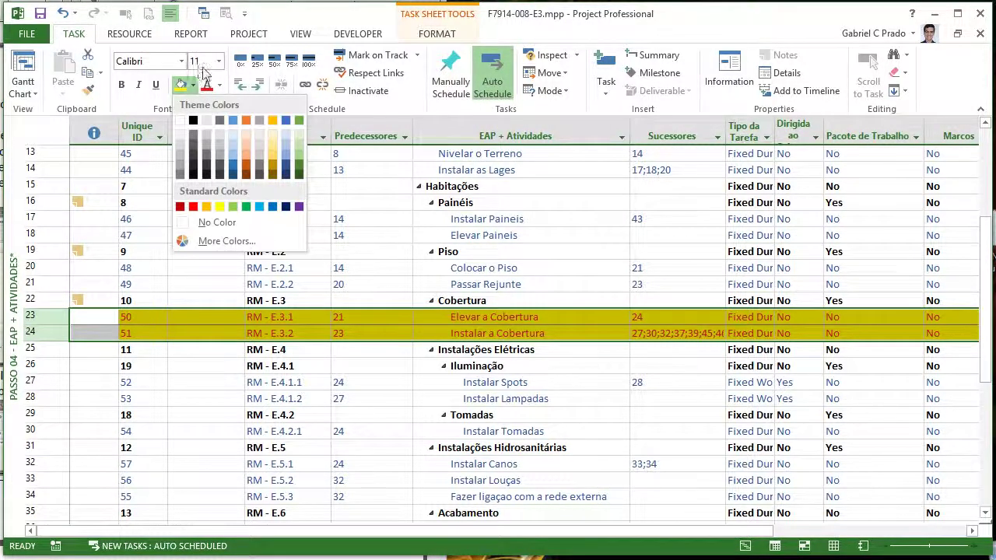
pyautogui.press('Escape')
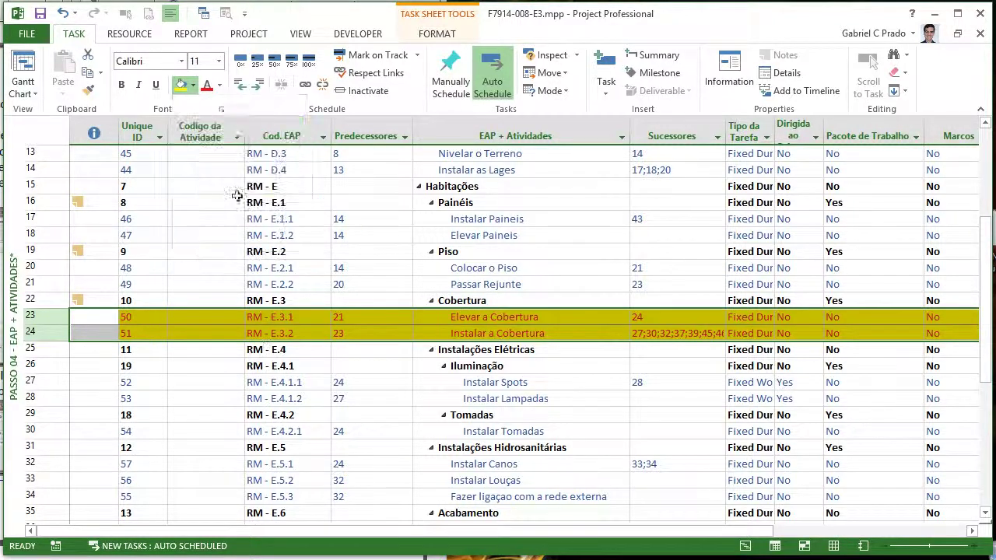
pyautogui.click(219, 85)
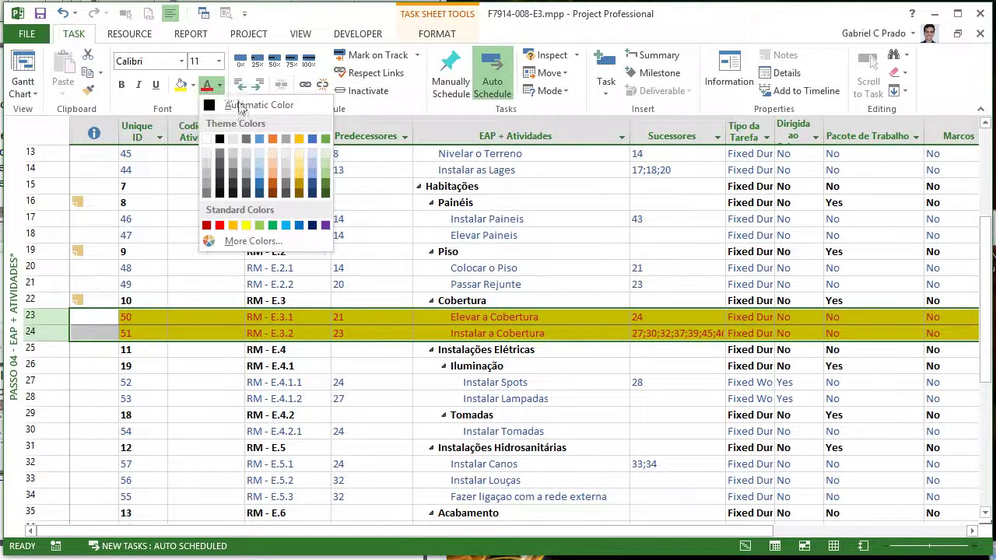
pyautogui.click(240, 107)
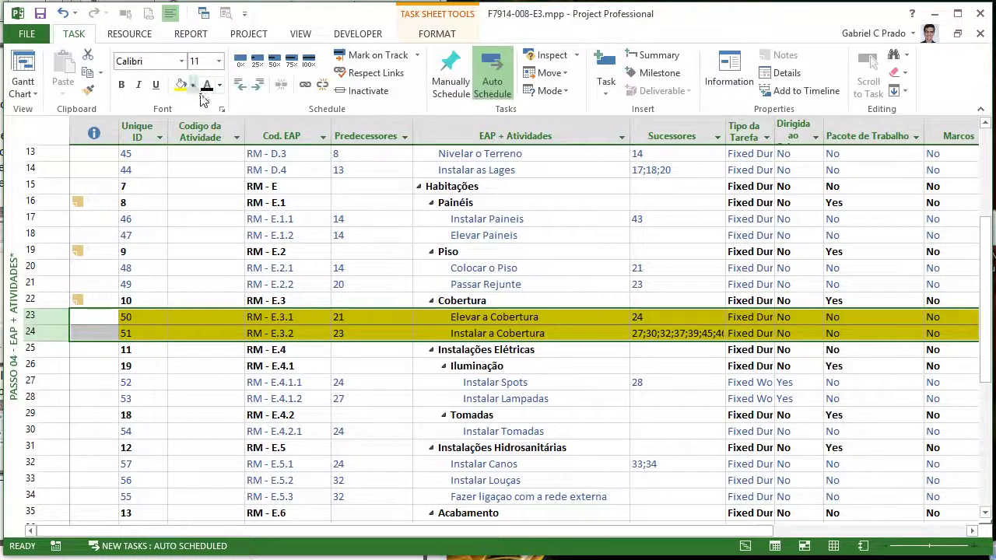
pyautogui.click(510, 352)
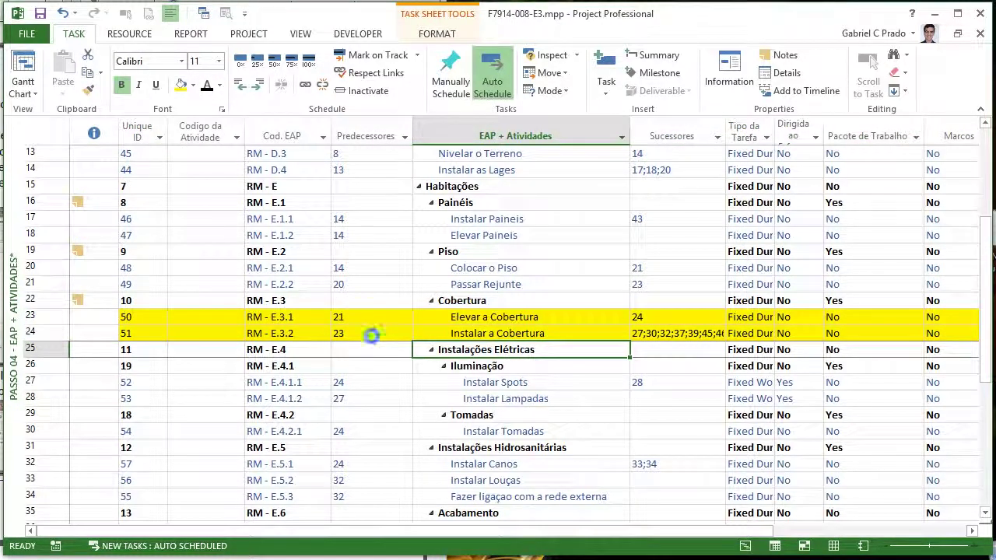
pyautogui.hotkey('ctrl', 'z')
pyautogui.click(495, 384)
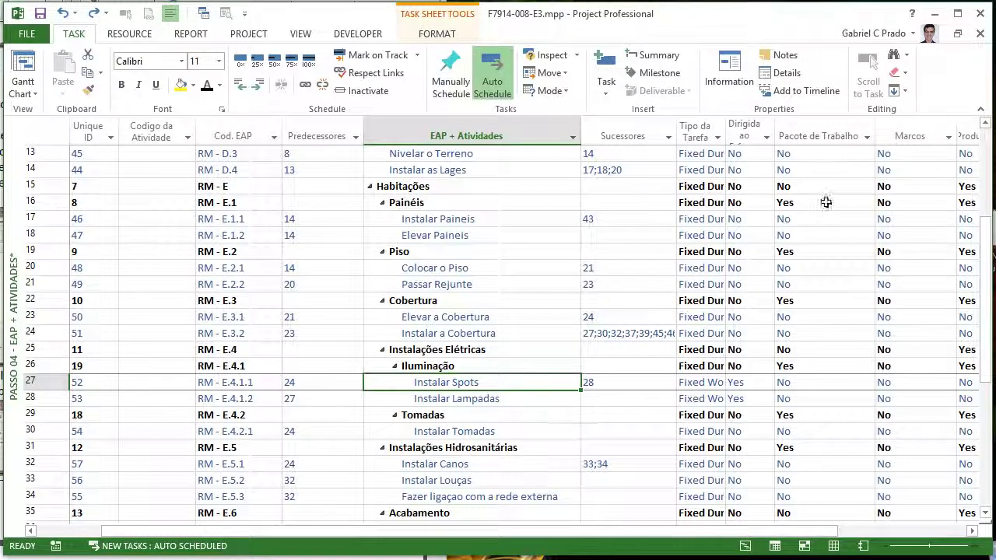
# Widen the Tipo da Tarefa column and choose Fixed Duration as the task type for Instalar Paineis
pyautogui.moveTo(776, 136); pyautogui.dragTo(783, 136)
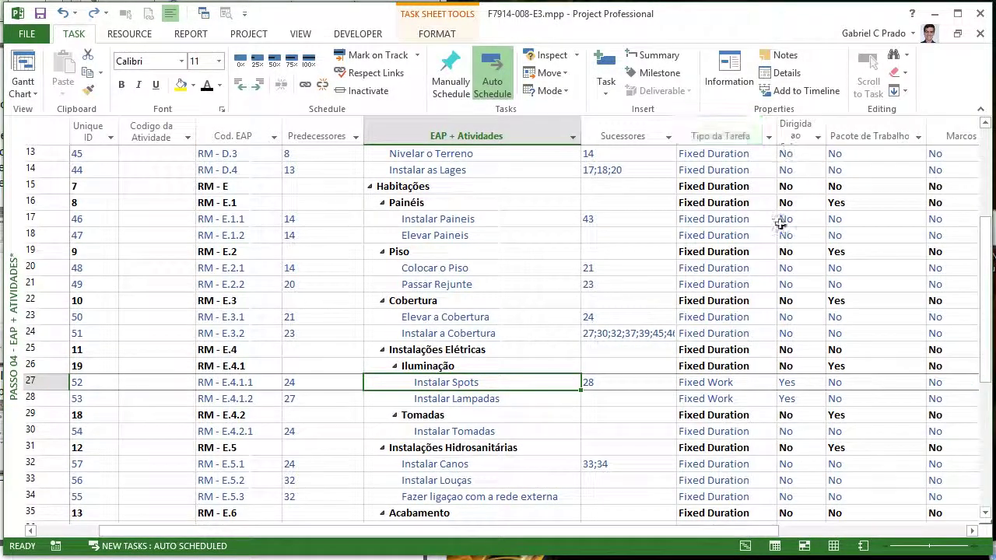
pyautogui.click(766, 221)
pyautogui.click(769, 220)
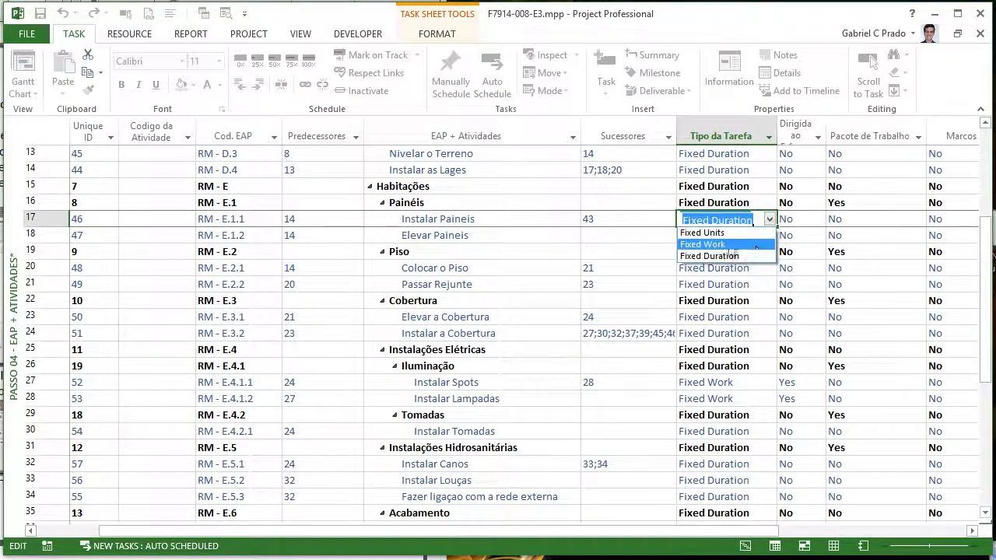
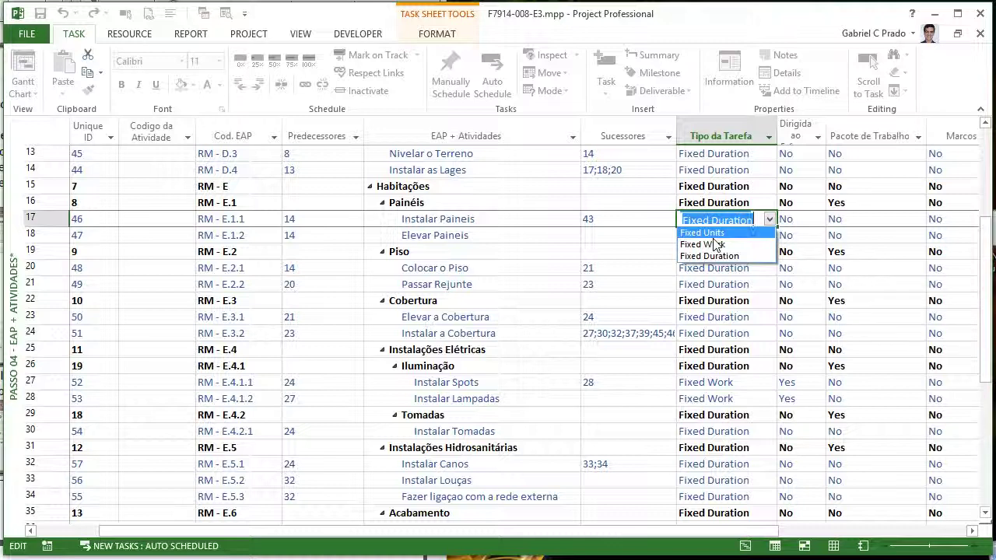
pyautogui.click(709, 256)
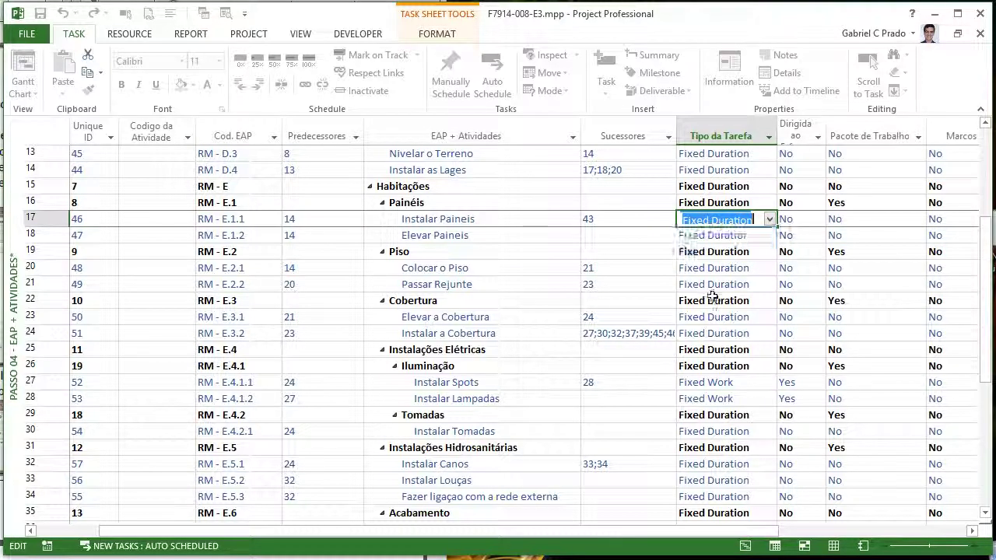
pyautogui.click(718, 252)
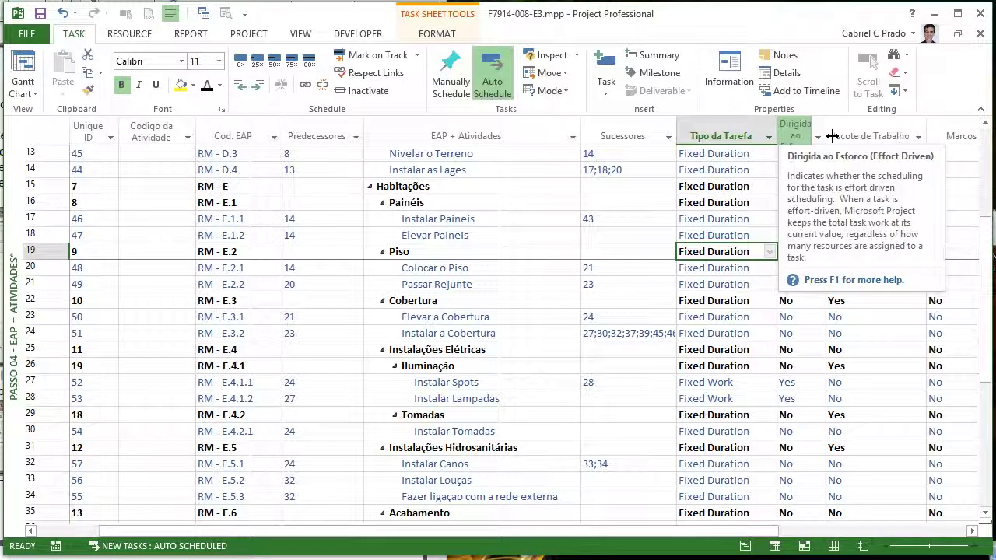
# Widen the Dirigida ao Esforco column to fit its header, and review the task types from the start of the sheet
pyautogui.moveTo(825, 134); pyautogui.dragTo(853, 134)
pyautogui.click(745, 204)
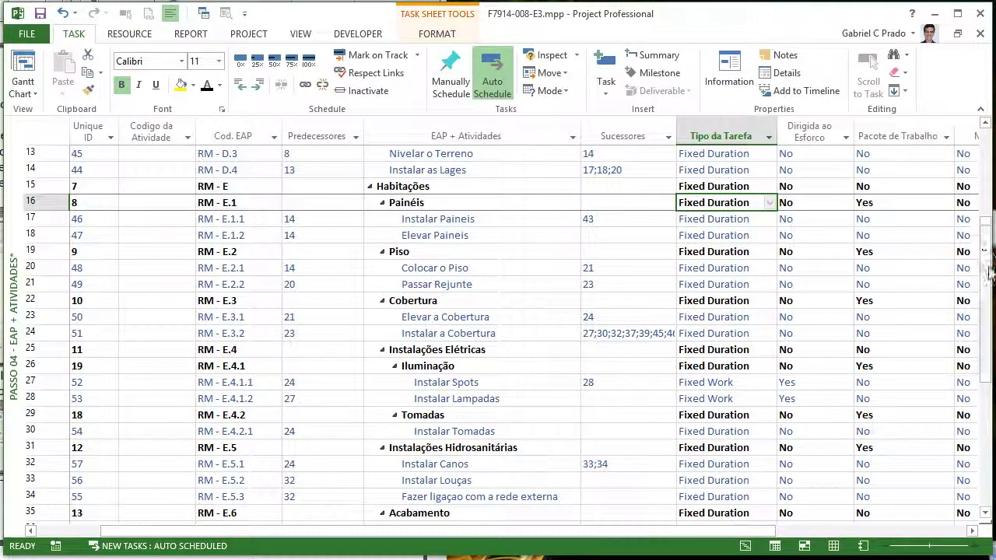
pyautogui.moveTo(987, 257); pyautogui.dragTo(986, 167)
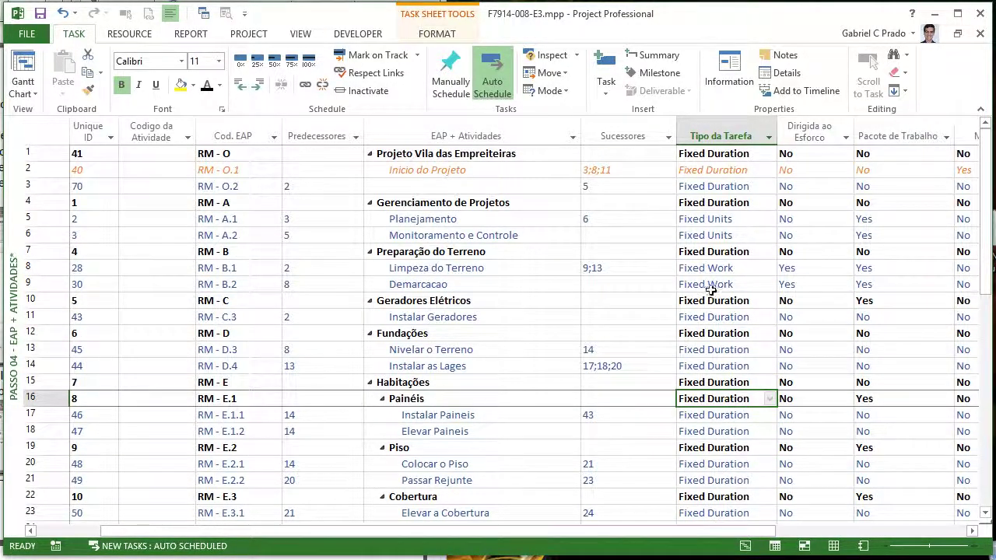
pyautogui.click(720, 220)
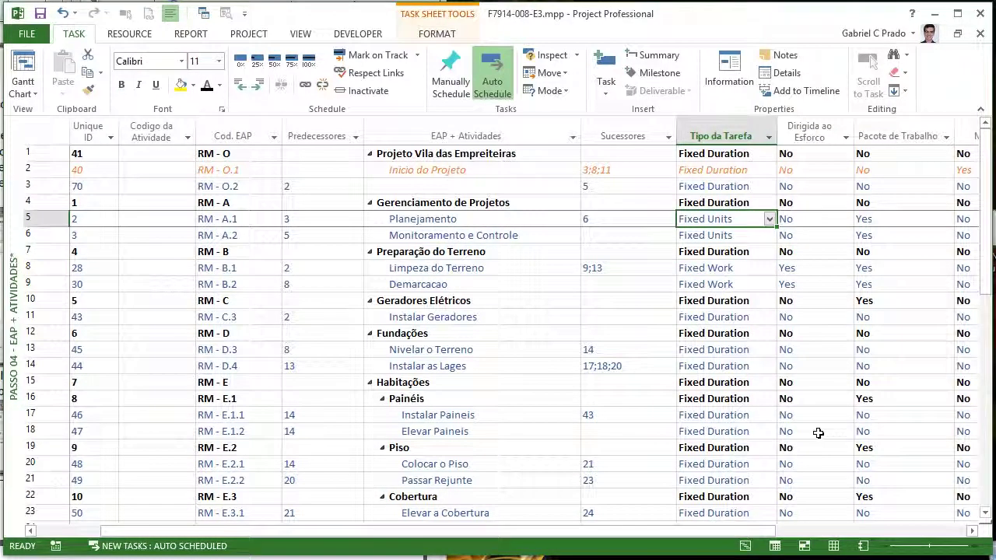
# Insert a Work column before the Tipo da Tarefa column
pyautogui.moveTo(751, 532); pyautogui.dragTo(957, 532)
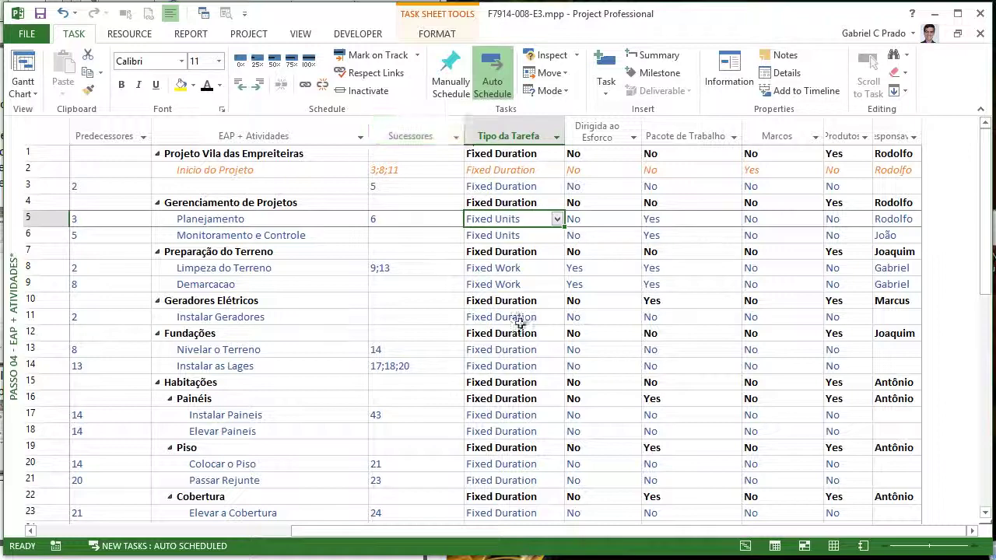
pyautogui.click(514, 268)
pyautogui.click(499, 135)
pyautogui.rightClick(500, 134)
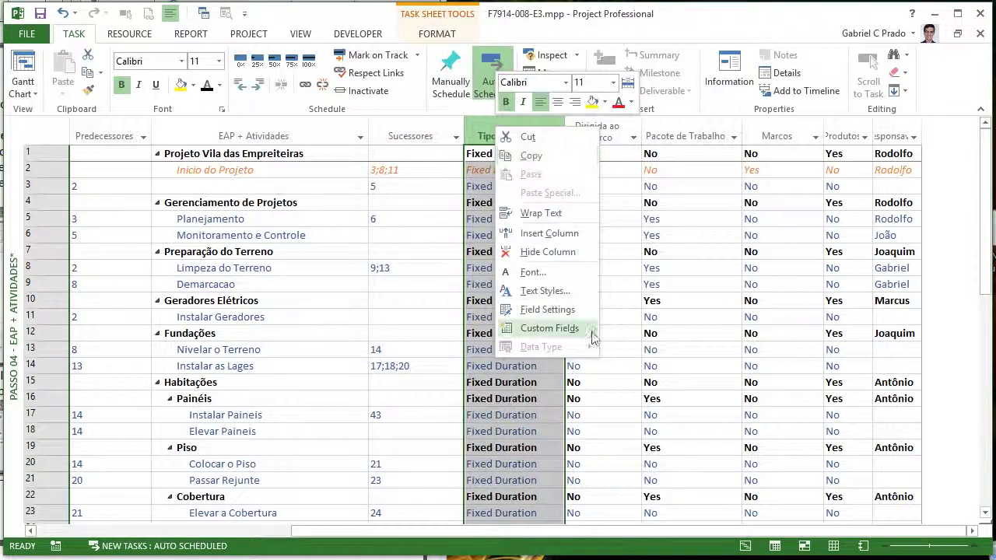
pyautogui.click(548, 237)
pyautogui.write('work')
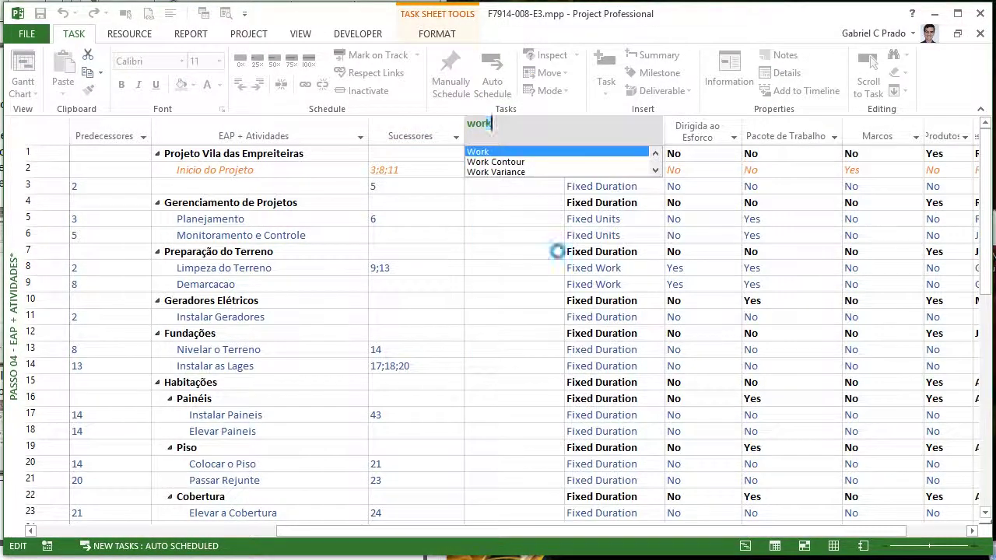
pyautogui.press('Return')
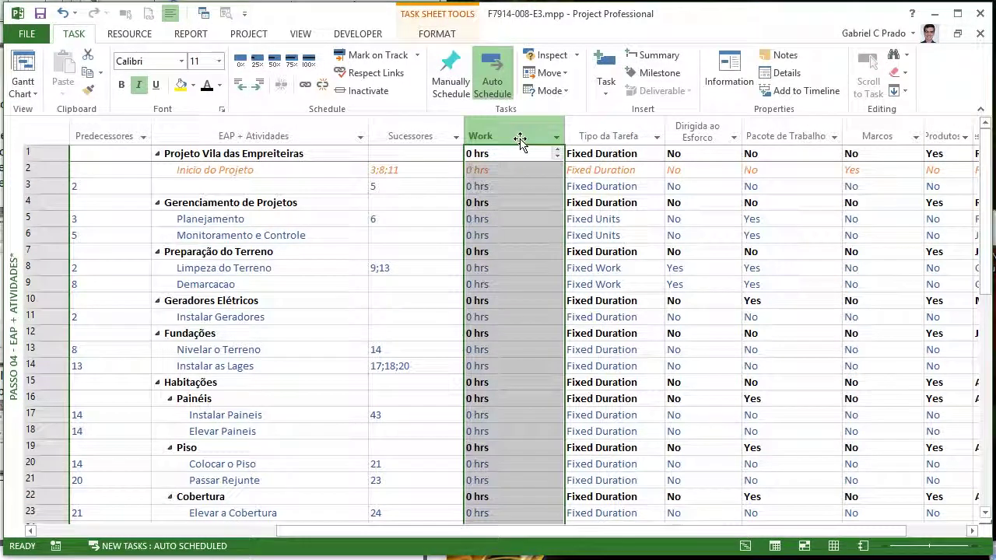
# Check the Work and Tipo da Tarefa cells of Limpeza do Terreno and Demarcacao, and remove the Work column
pyautogui.click(640, 267)
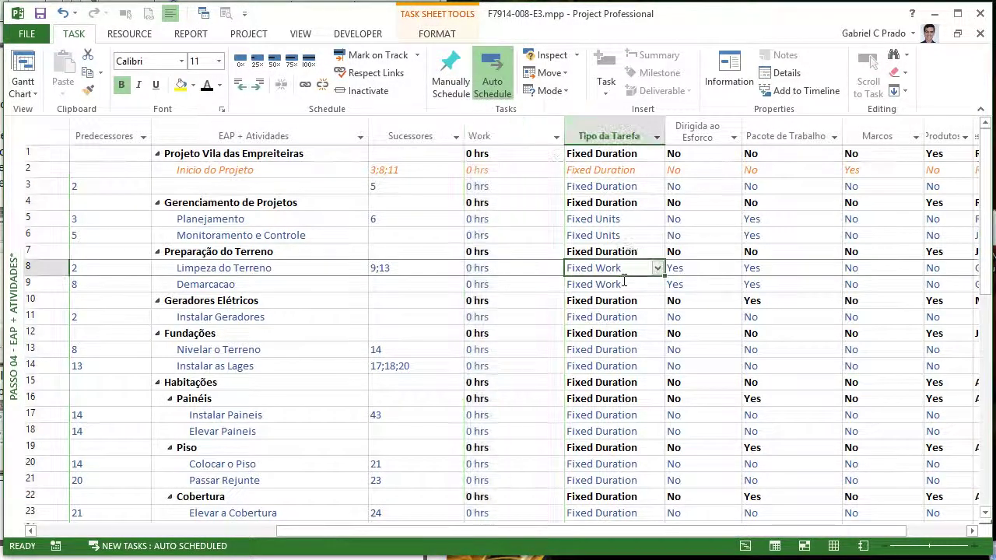
pyautogui.click(628, 288)
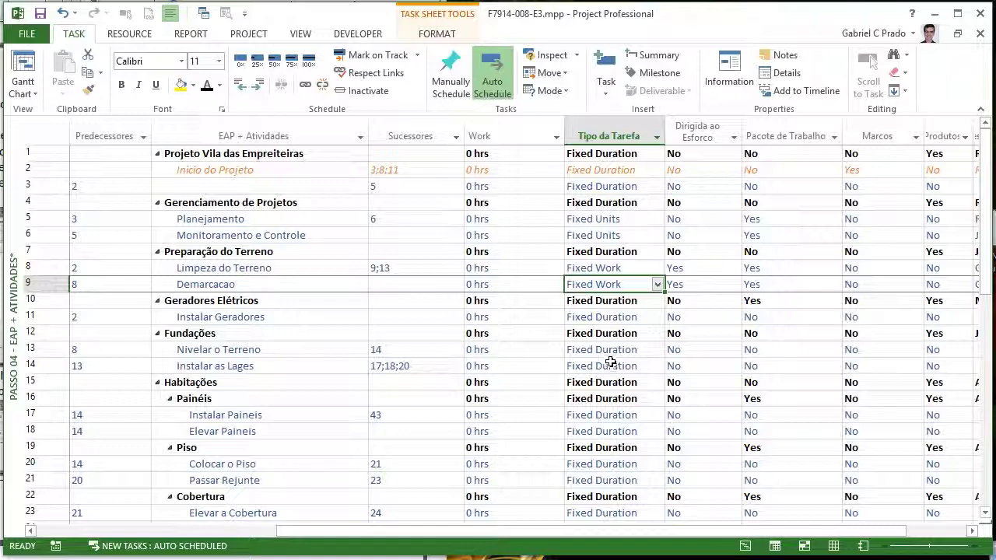
pyautogui.moveTo(513, 268); pyautogui.dragTo(515, 287)
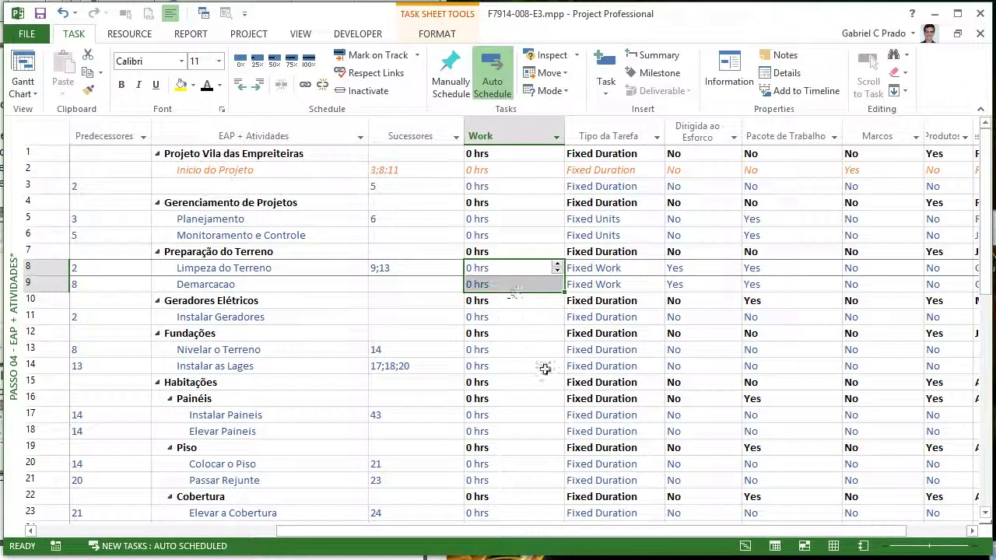
pyautogui.click(588, 273)
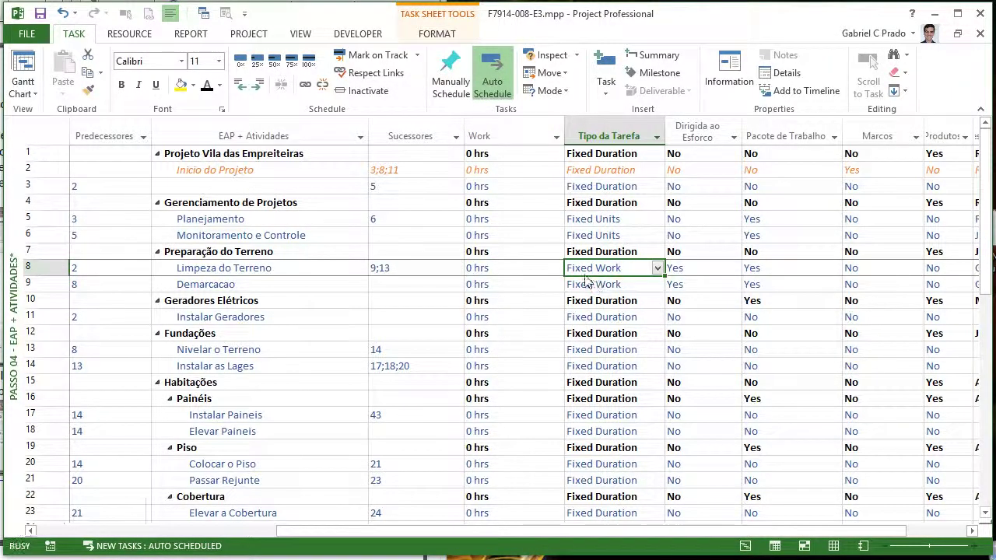
pyautogui.press('Escape')
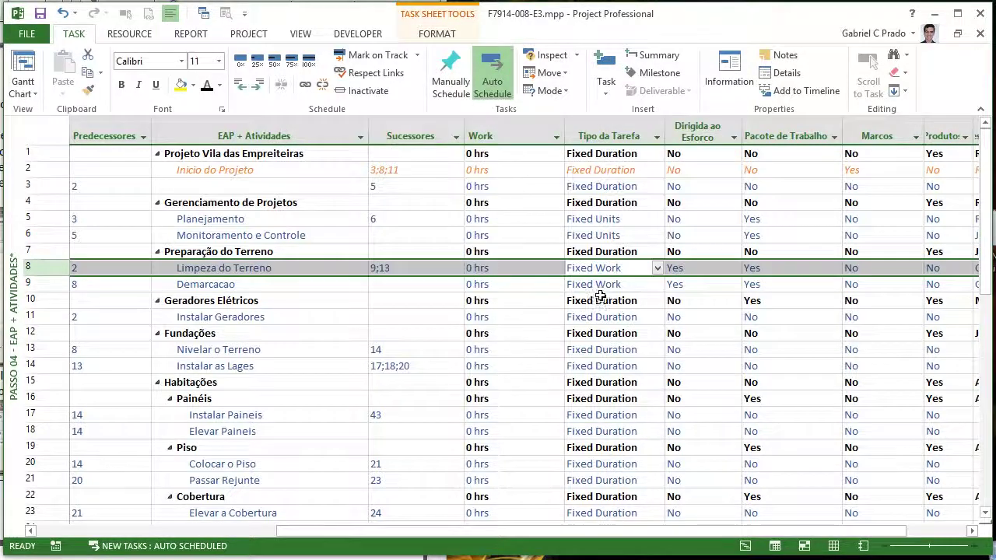
pyautogui.click(596, 287)
pyautogui.click(509, 144)
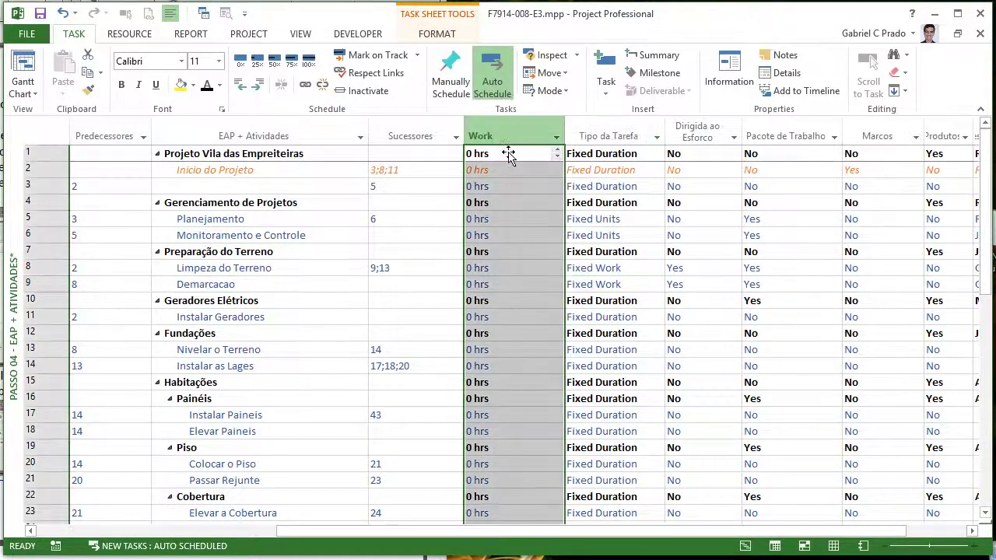
pyautogui.press('Delete')
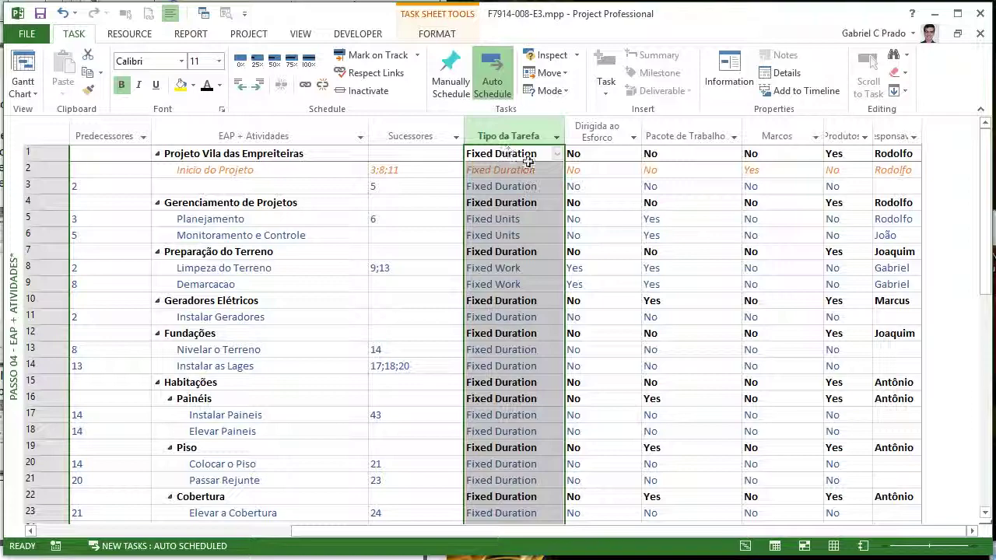
# Filter the Dirigida ao Esforco column to show only the tasks set to Yes
pyautogui.click(586, 237)
pyautogui.click(600, 268)
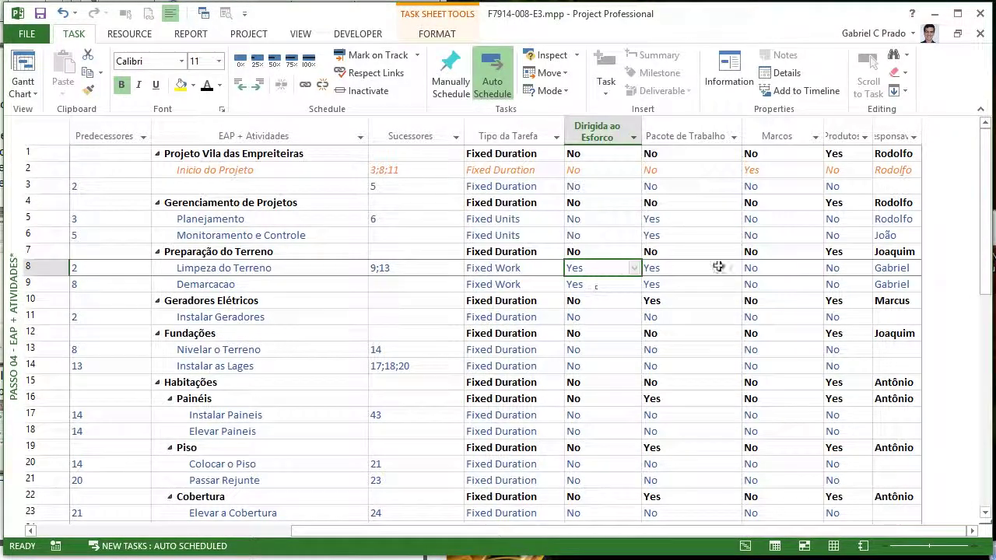
pyautogui.scroll(-10, 984, 233)
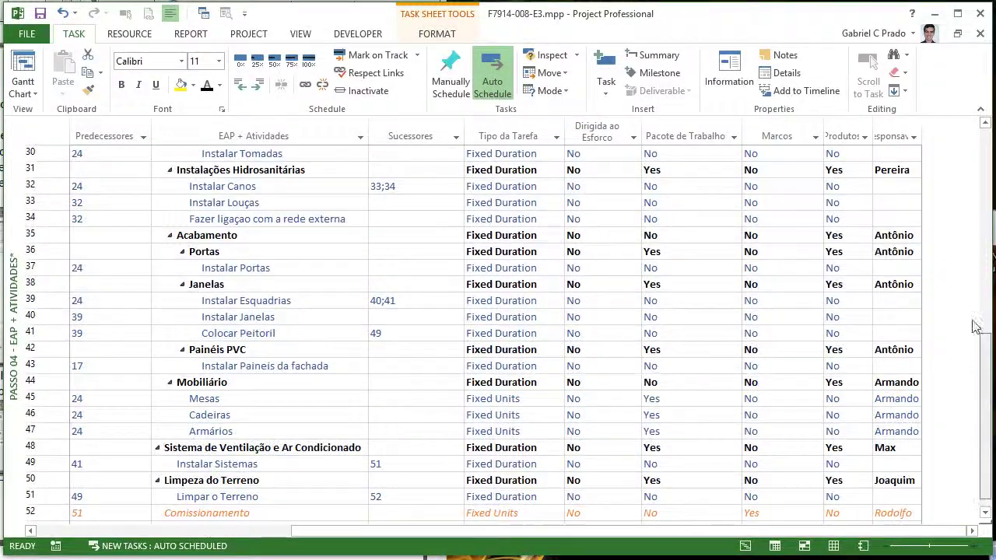
pyautogui.scroll(10, 984, 327)
pyautogui.click(633, 137)
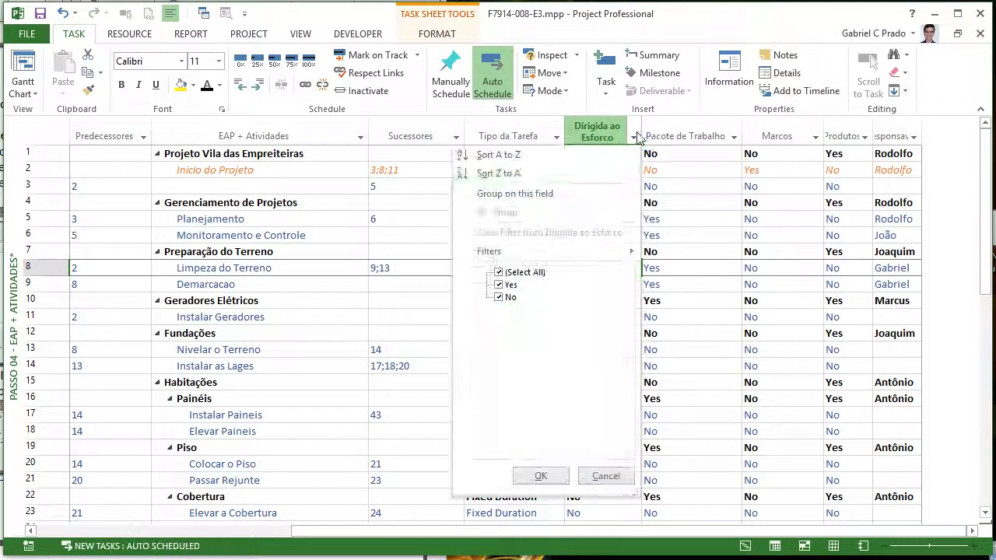
pyautogui.click(507, 298)
pyautogui.click(533, 476)
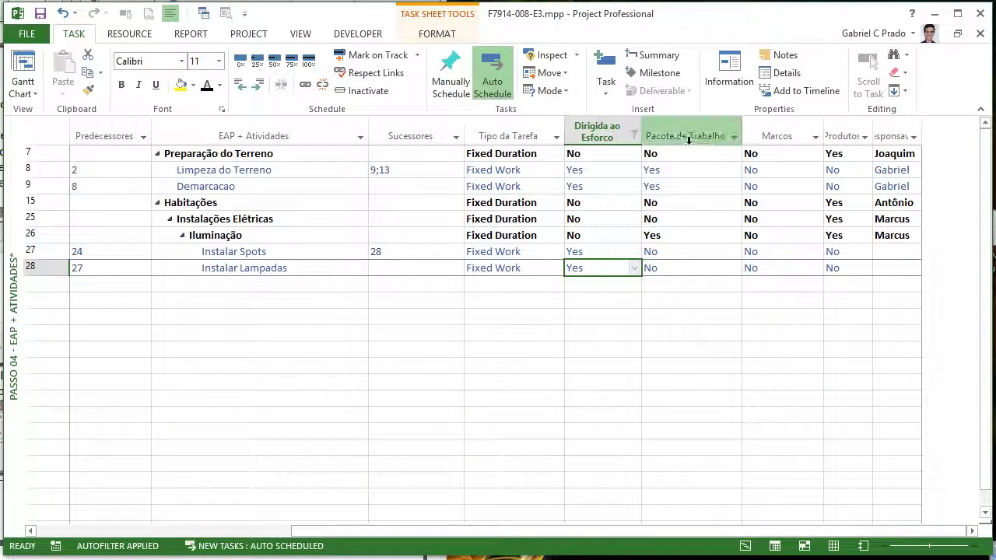
# Include the No values in the Dirigida ao Esforco filter again to show all tasks
pyautogui.click(634, 137)
pyautogui.click(508, 298)
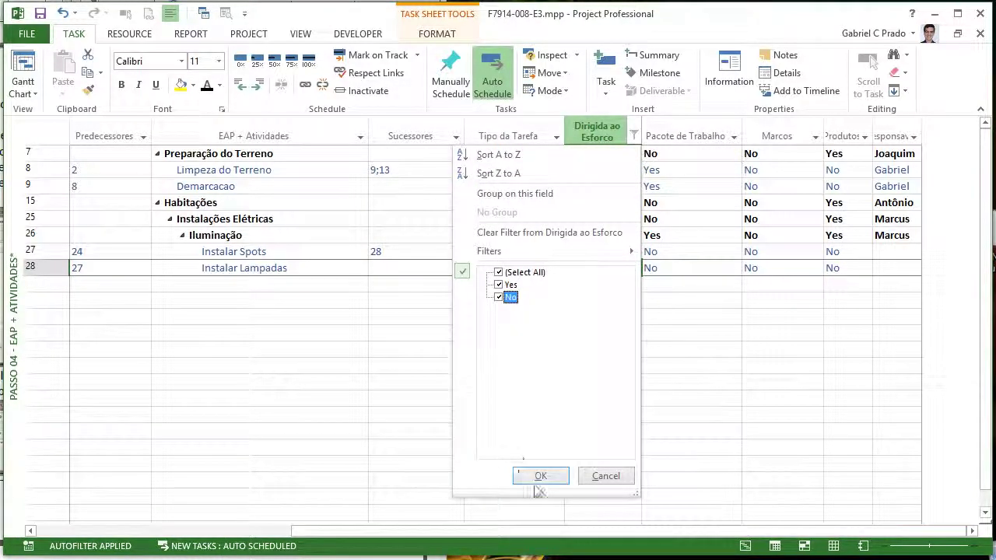
pyautogui.click(552, 477)
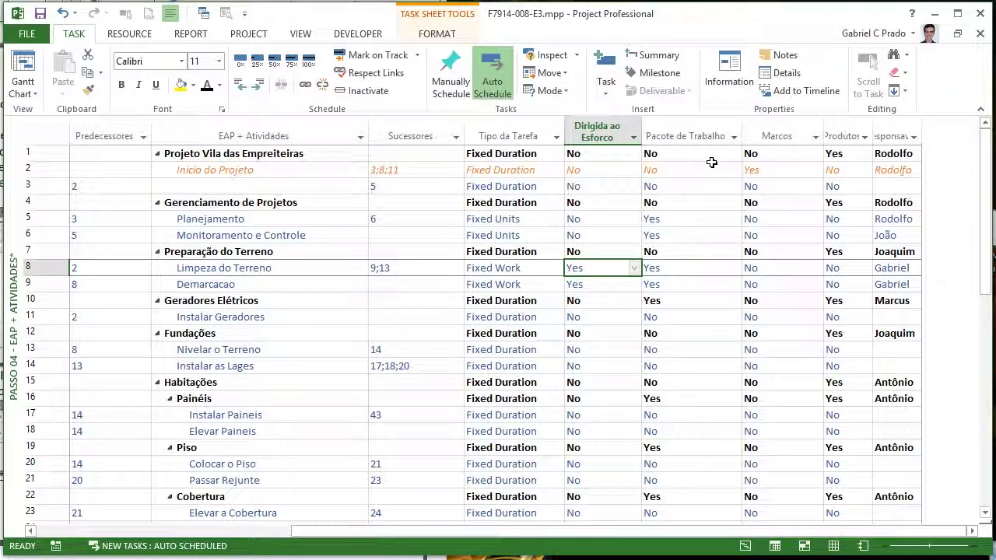
# Name the custom task field Flag16 "Pacote de Trabalho"
pyautogui.rightClick(690, 139)
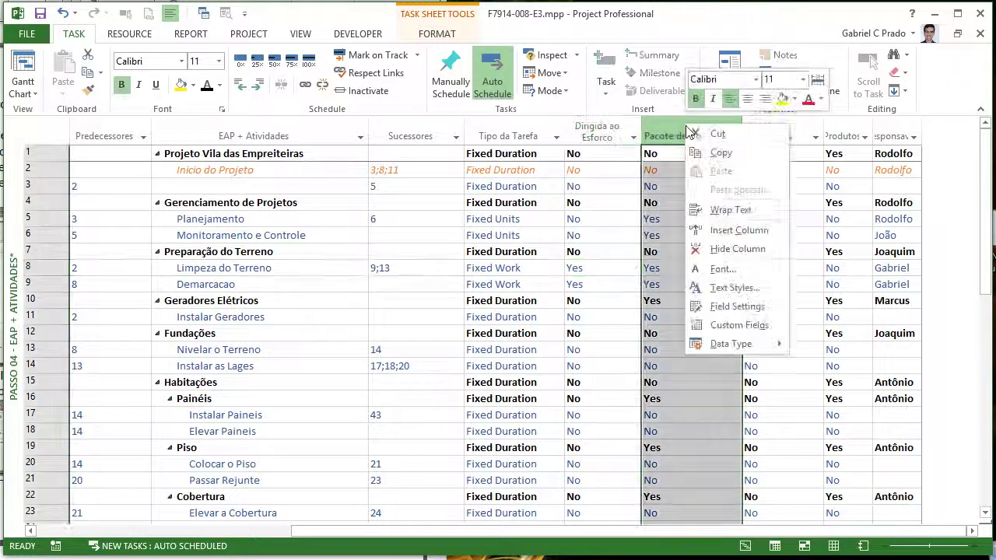
pyautogui.click(743, 326)
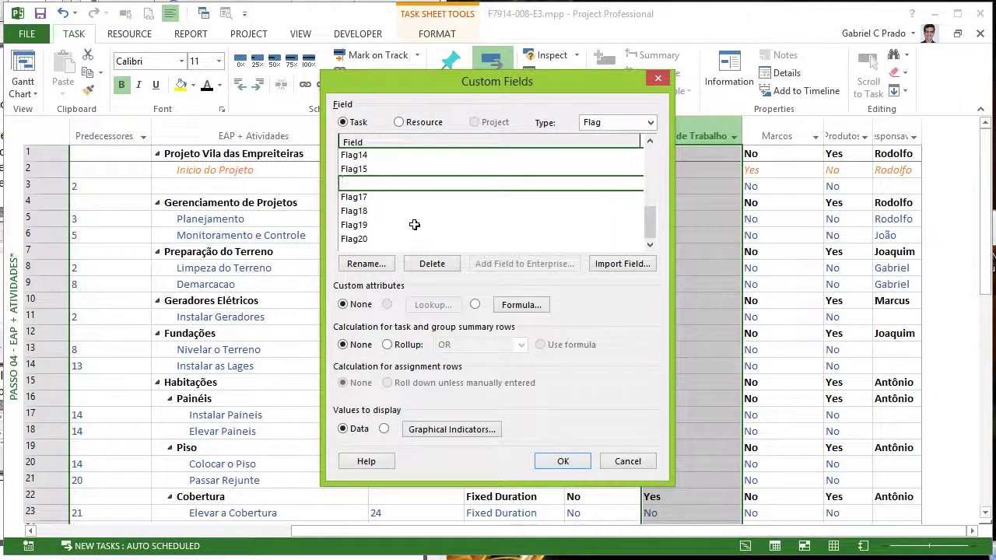
pyautogui.press('BackSpace')
pyautogui.write('Pacot')
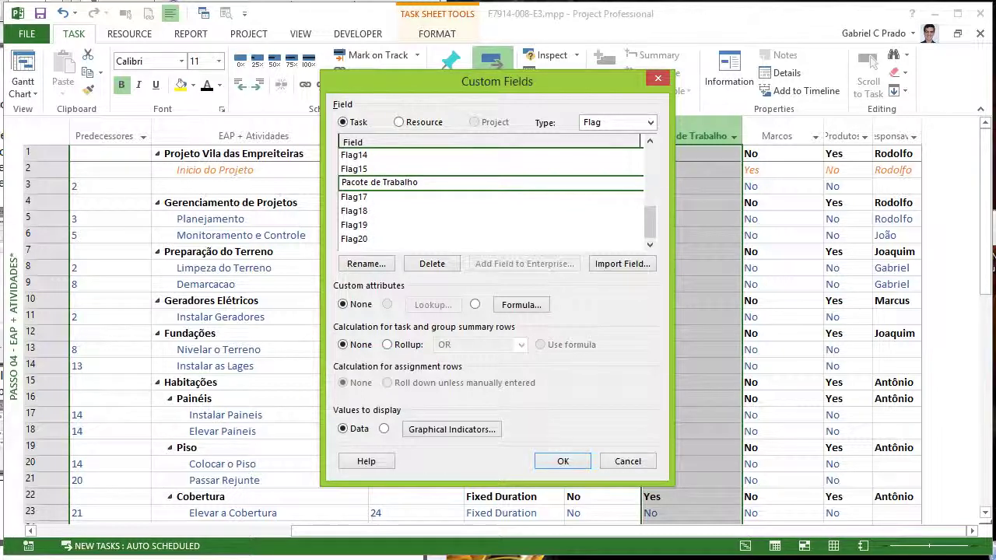
pyautogui.write('e de Trabalho')
pyautogui.press('Return')
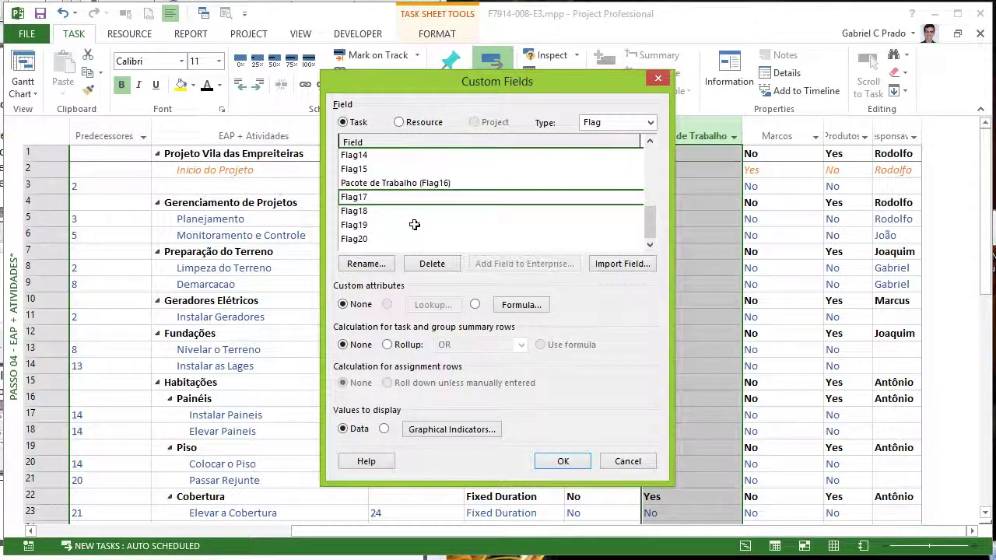
pyautogui.click(562, 462)
# Clear the title of the Pacote de Trabalho column in its field settings
pyautogui.rightClick(705, 137)
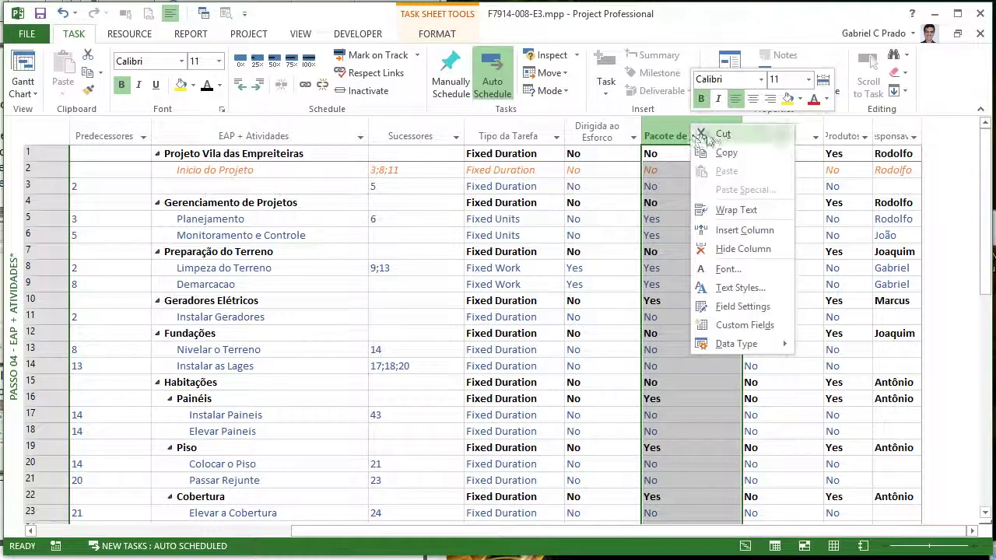
pyautogui.click(741, 306)
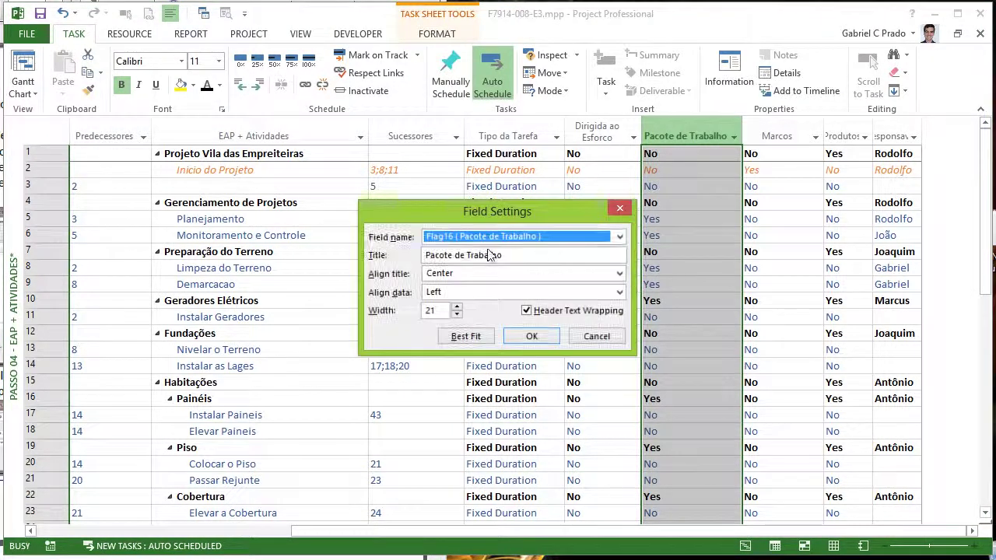
pyautogui.moveTo(504, 256); pyautogui.dragTo(264, 246)
pyautogui.press('Delete')
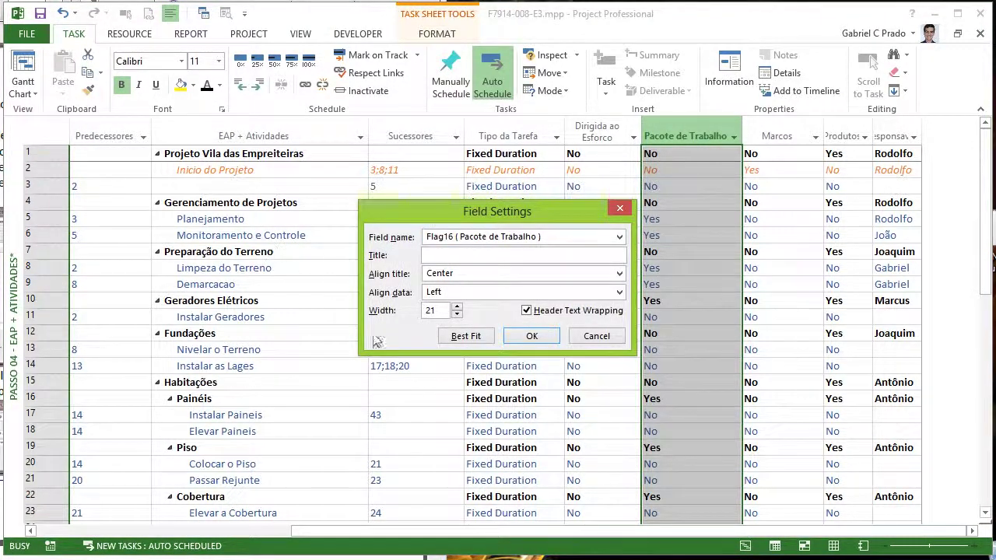
pyautogui.click(532, 336)
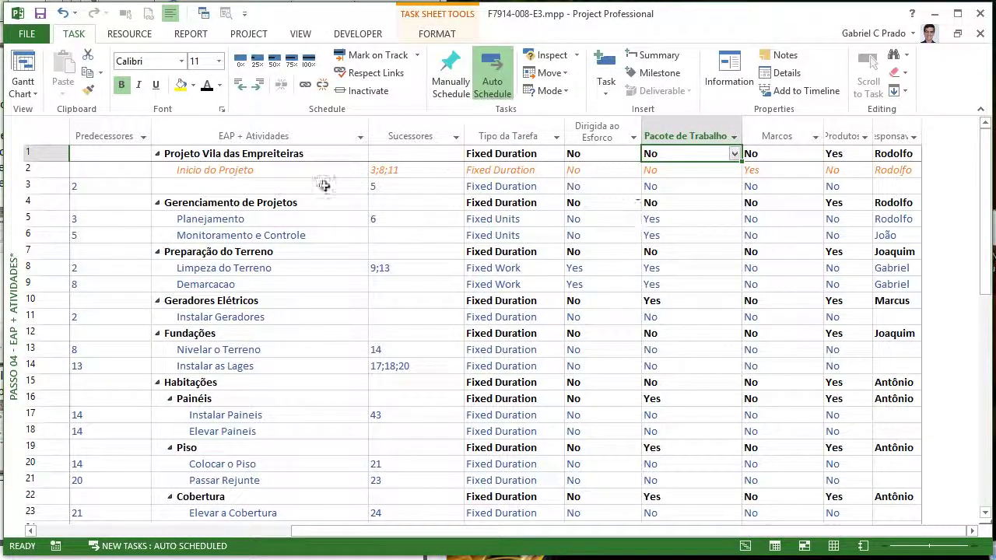
# Move the Pacote de Trabalho column between the Sucessores and Tipo da Tarefa columns
pyautogui.click(703, 204)
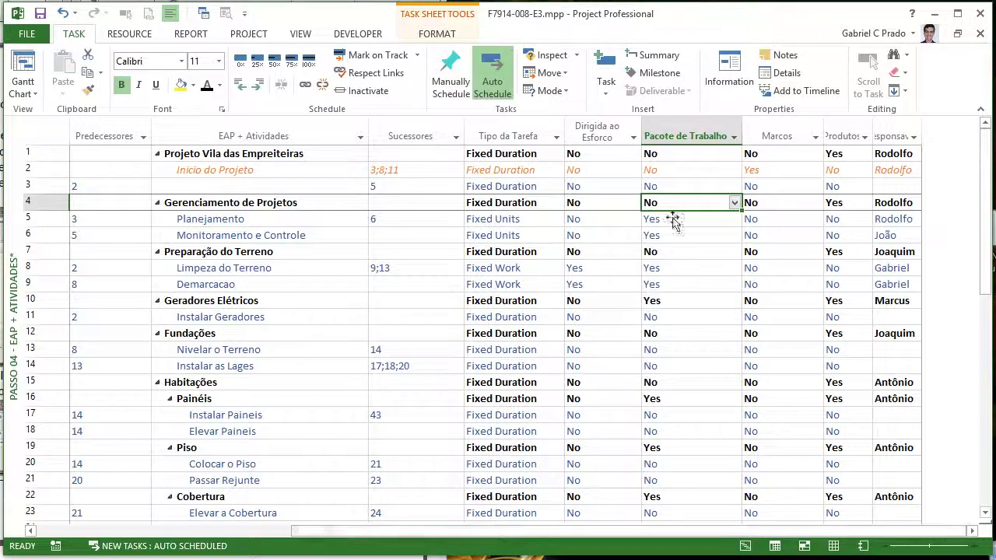
pyautogui.click(701, 142)
pyautogui.moveTo(701, 142); pyautogui.dragTo(466, 143)
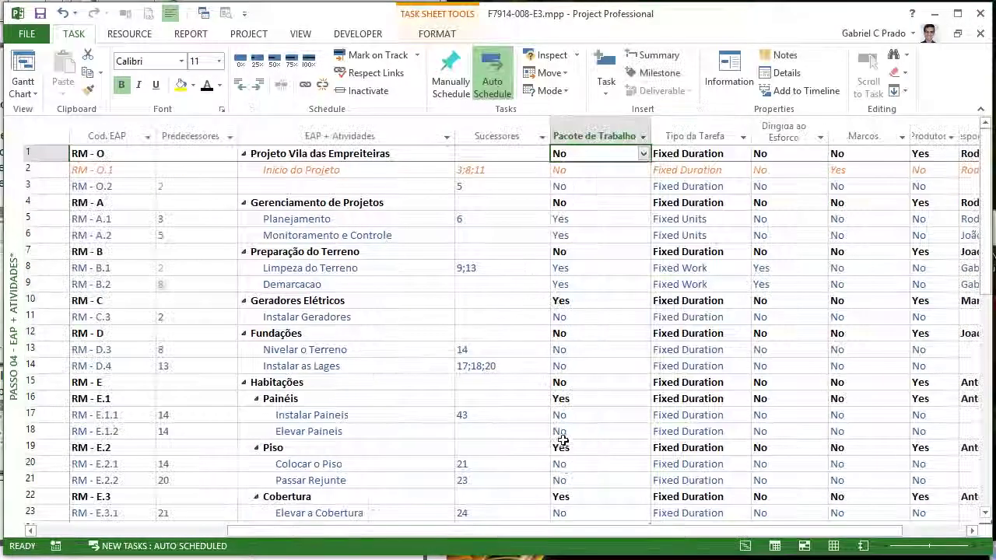
pyautogui.moveTo(578, 534); pyautogui.dragTo(382, 533)
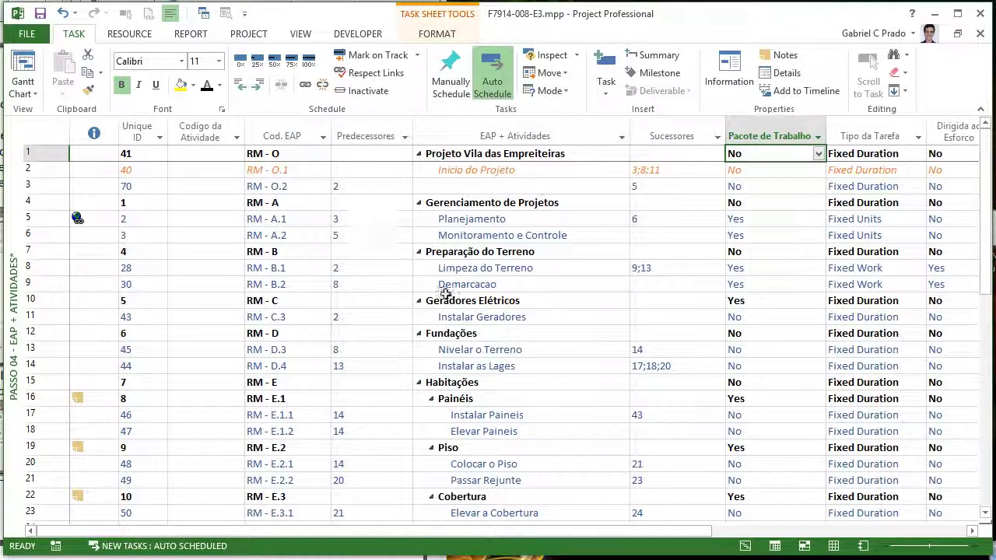
# Collapse the EAP + Atividades outline to Level 1
pyautogui.click(478, 155)
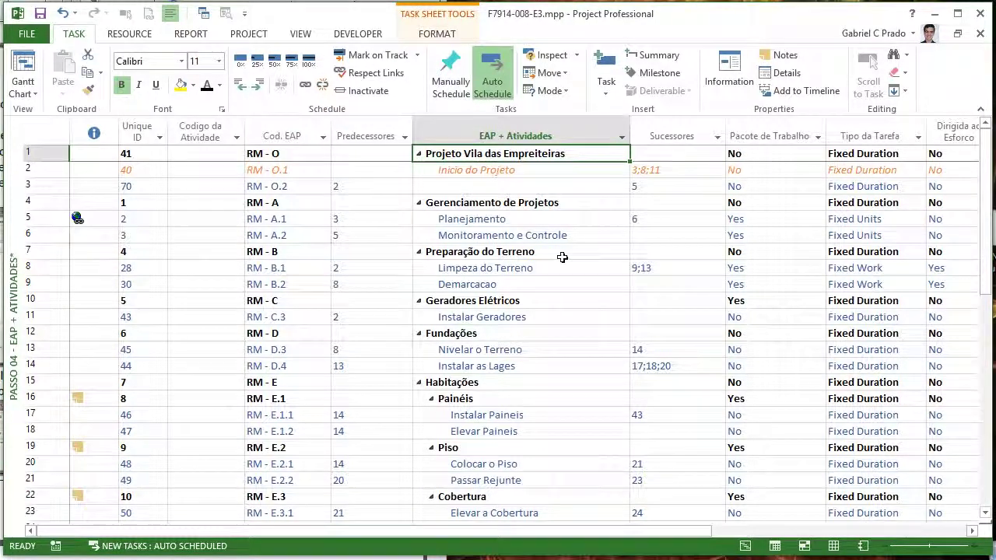
pyautogui.click(488, 256)
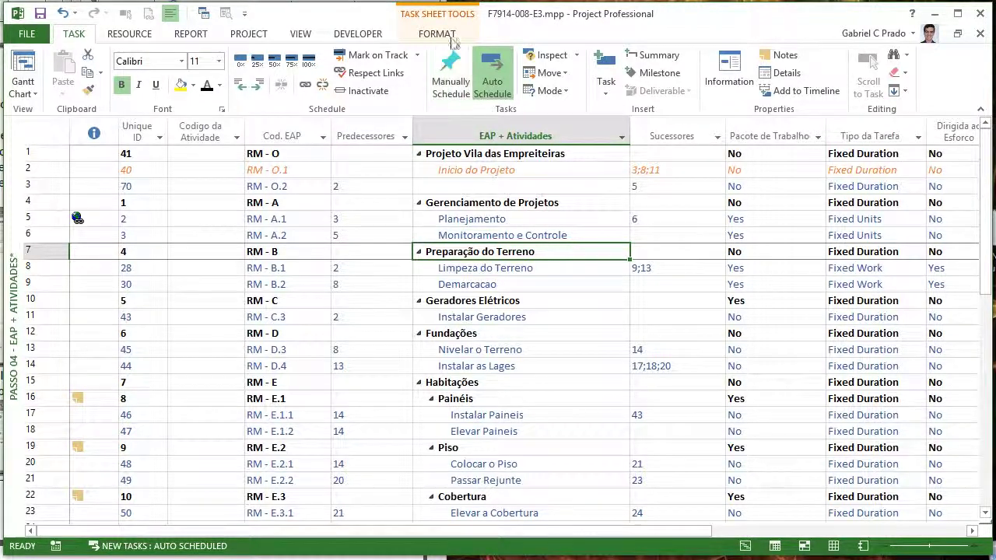
pyautogui.click(300, 33)
pyautogui.click(364, 73)
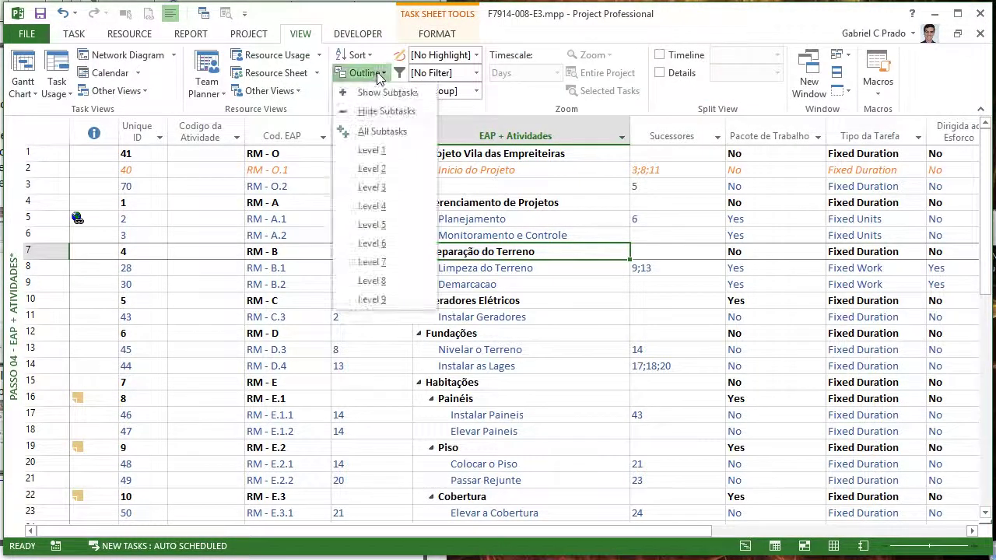
pyautogui.click(378, 162)
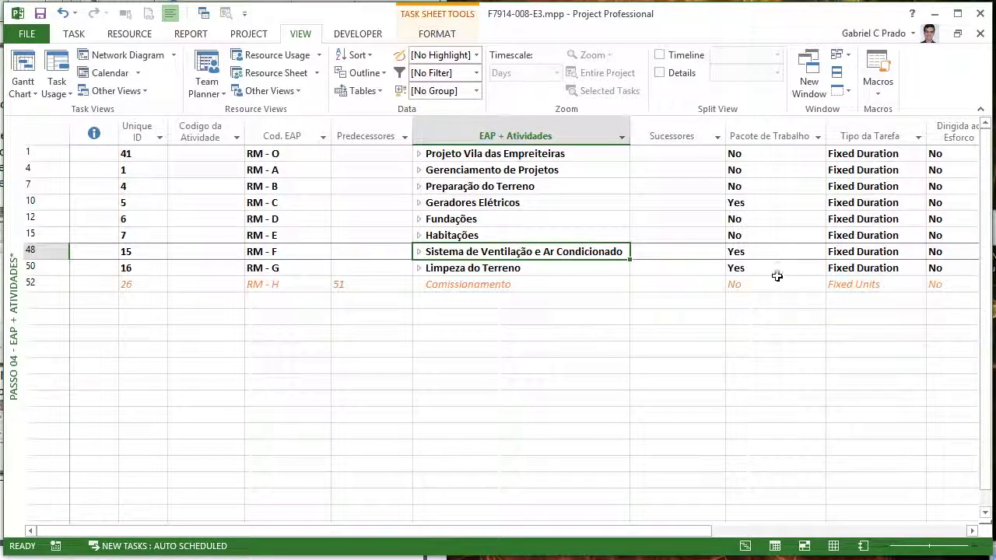
# Expand and collapse Projeto Vila das Empreiteiras, and select the names from Gerenciamento de Projetos to Comissionamento
pyautogui.click(419, 154)
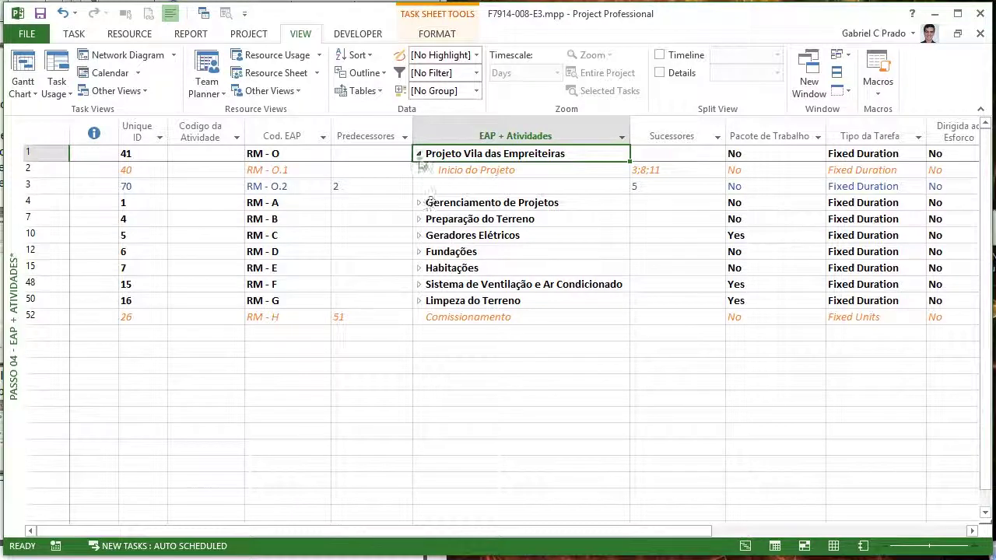
pyautogui.click(418, 154)
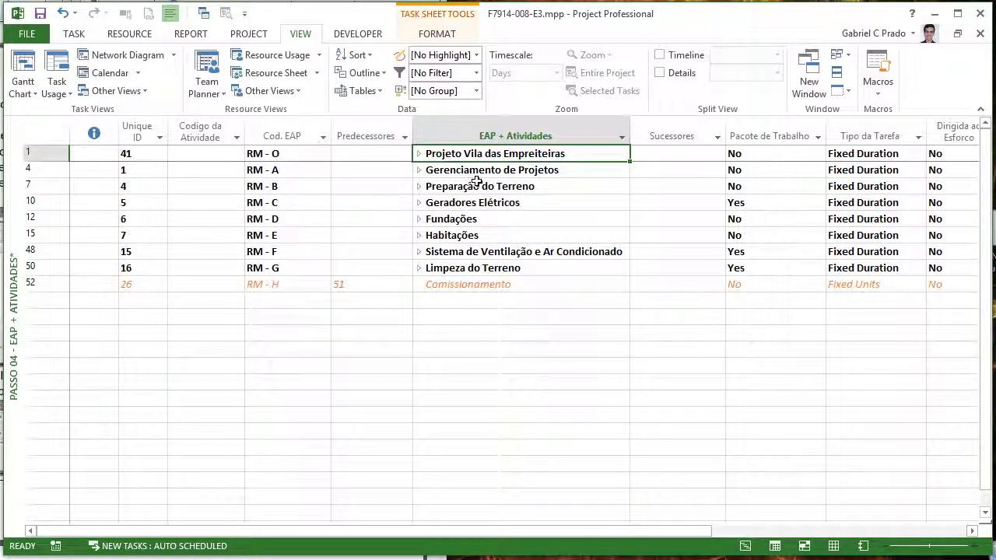
pyautogui.moveTo(476, 176); pyautogui.dragTo(469, 300)
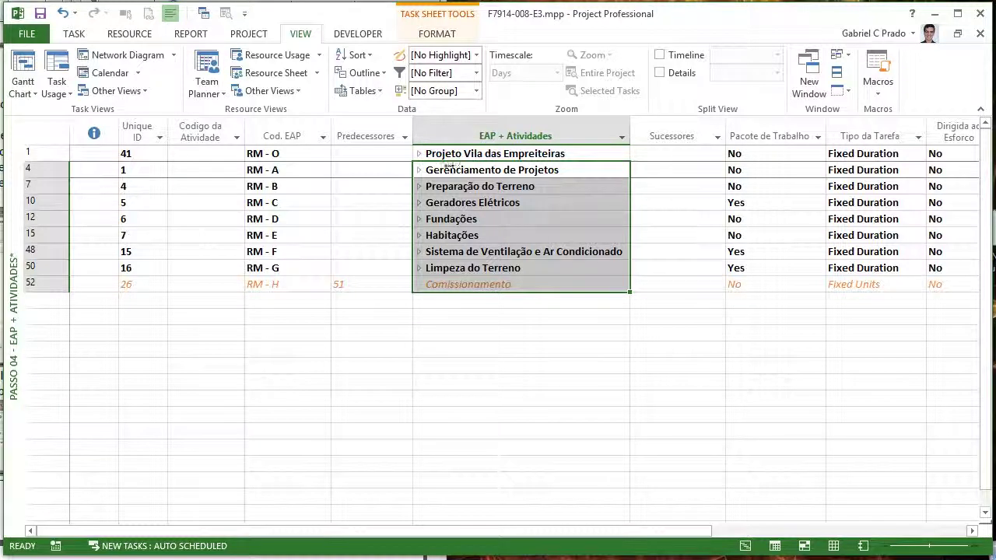
# Expand Gerenciamento de Projetos and Preparação do Terreno in the EAP + Atividades outline
pyautogui.click(459, 332)
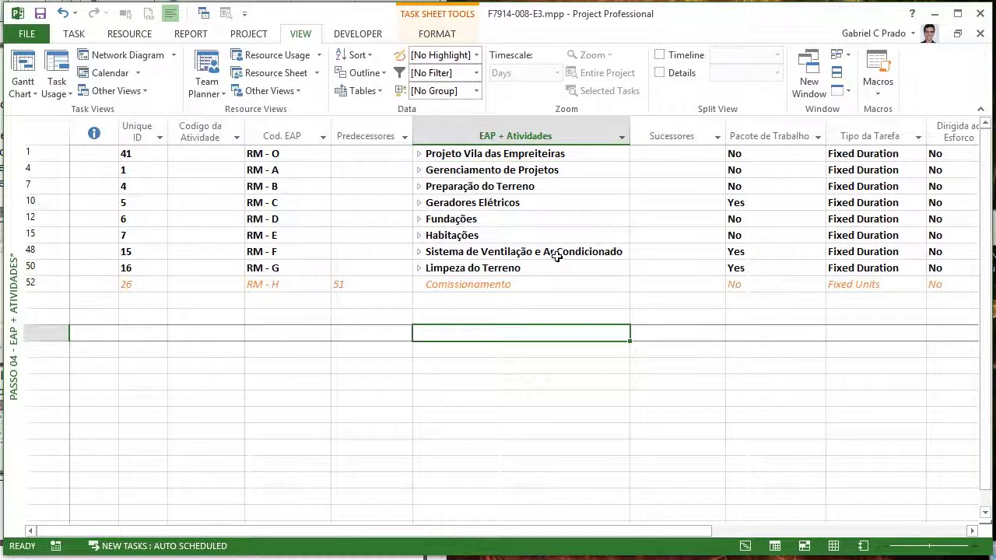
pyautogui.click(419, 170)
pyautogui.click(419, 154)
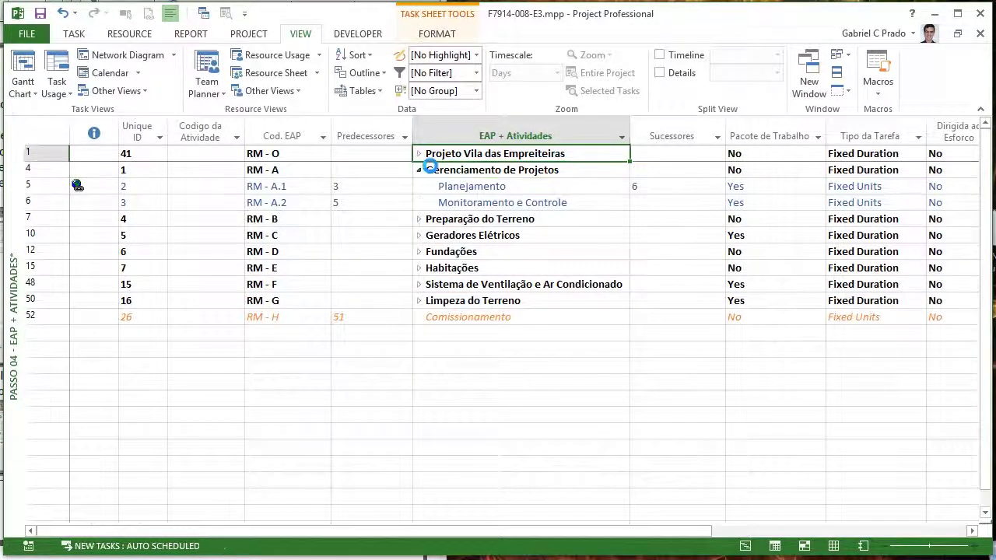
pyautogui.click(419, 153)
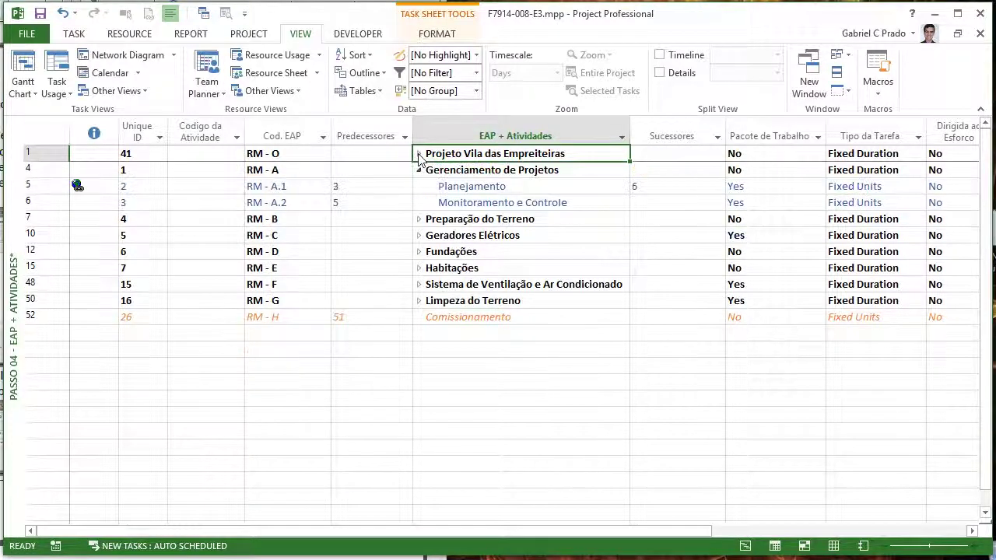
pyautogui.click(419, 219)
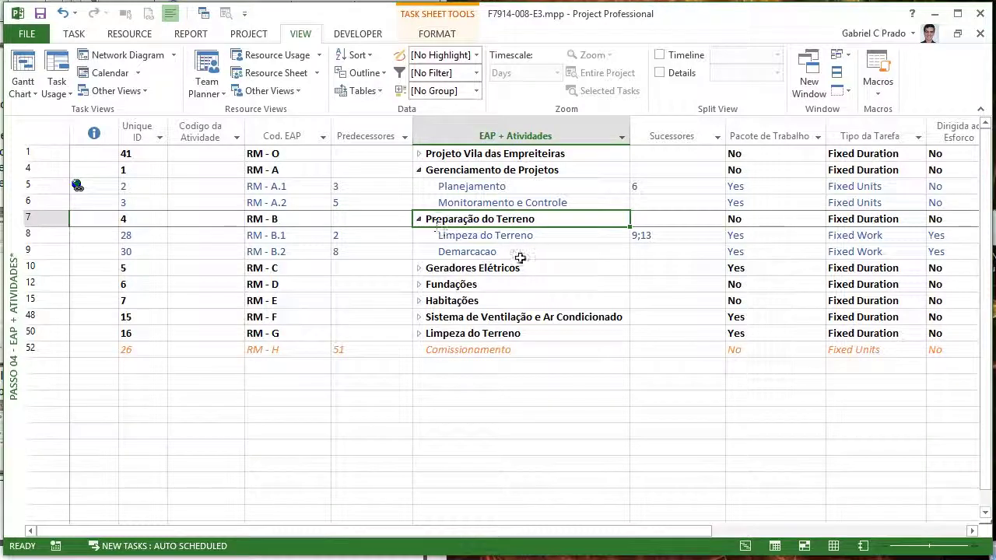
# Examine the subtasks of Gerenciamento de Projetos and Preparação do Terreno against the Pacote de Trabalho flag of Preparação do Terreno
pyautogui.moveTo(485, 237); pyautogui.dragTo(486, 263)
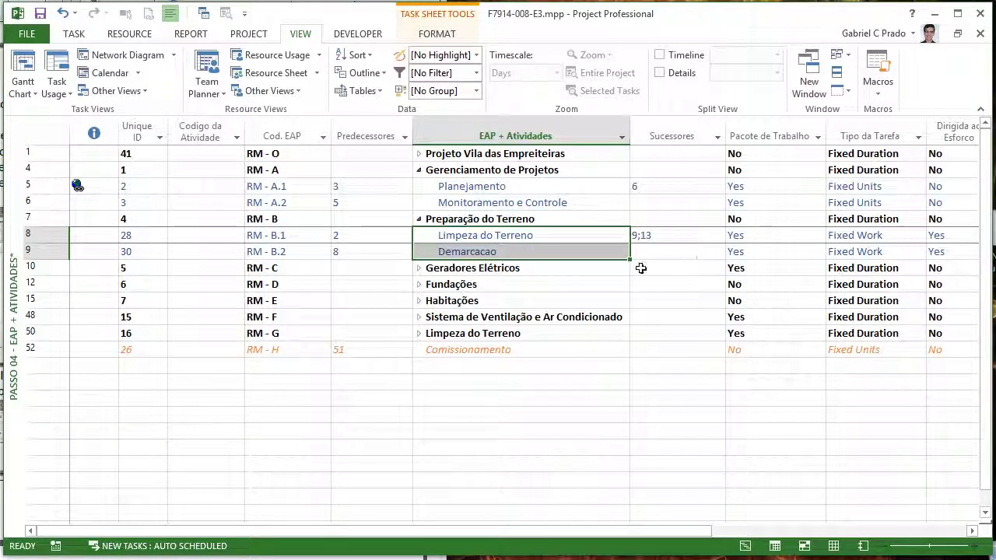
pyautogui.click(740, 219)
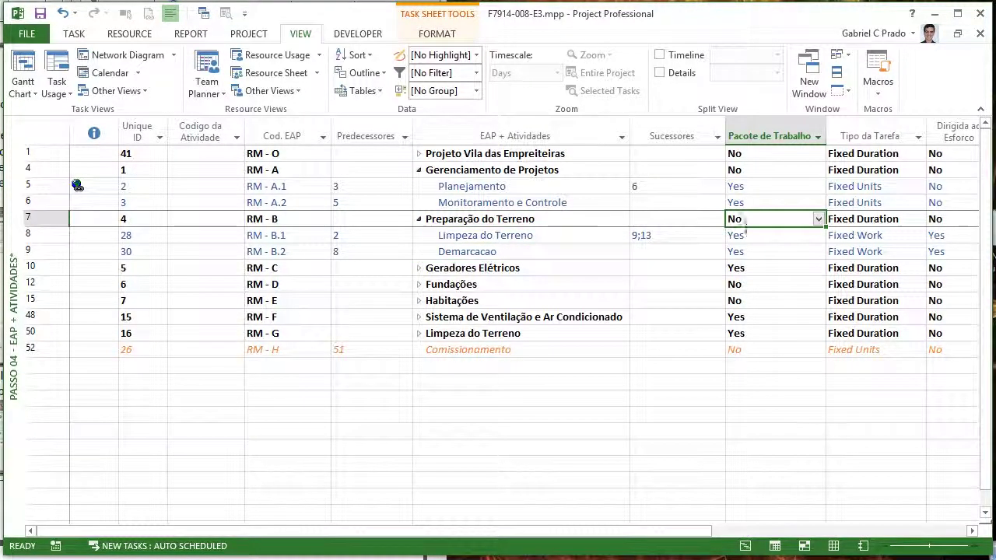
pyautogui.moveTo(492, 187); pyautogui.dragTo(491, 209)
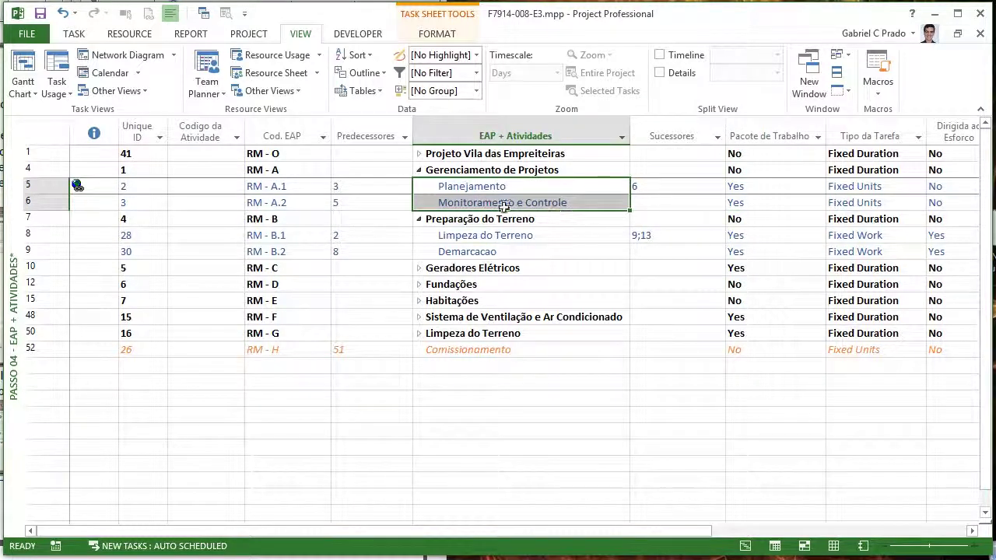
pyautogui.click(482, 191)
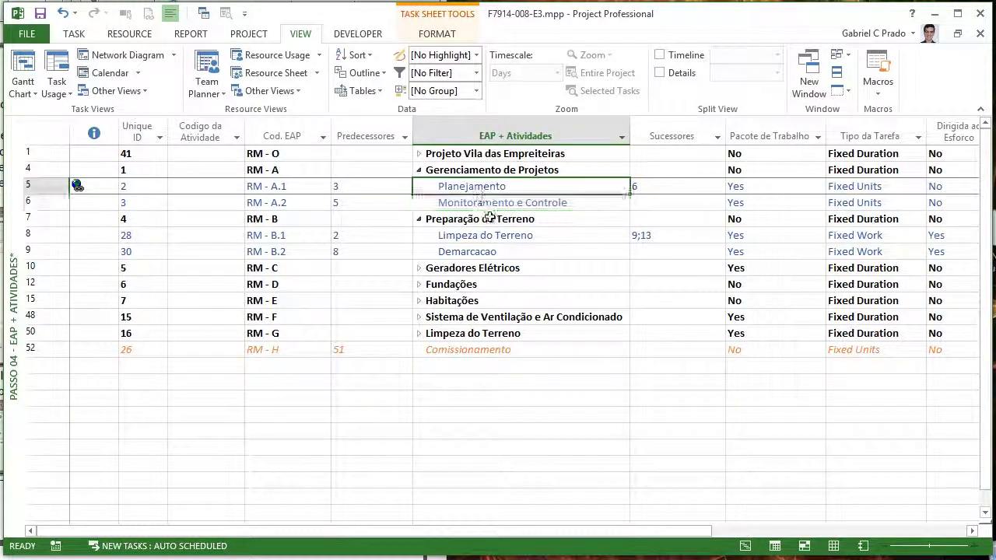
pyautogui.click(487, 205)
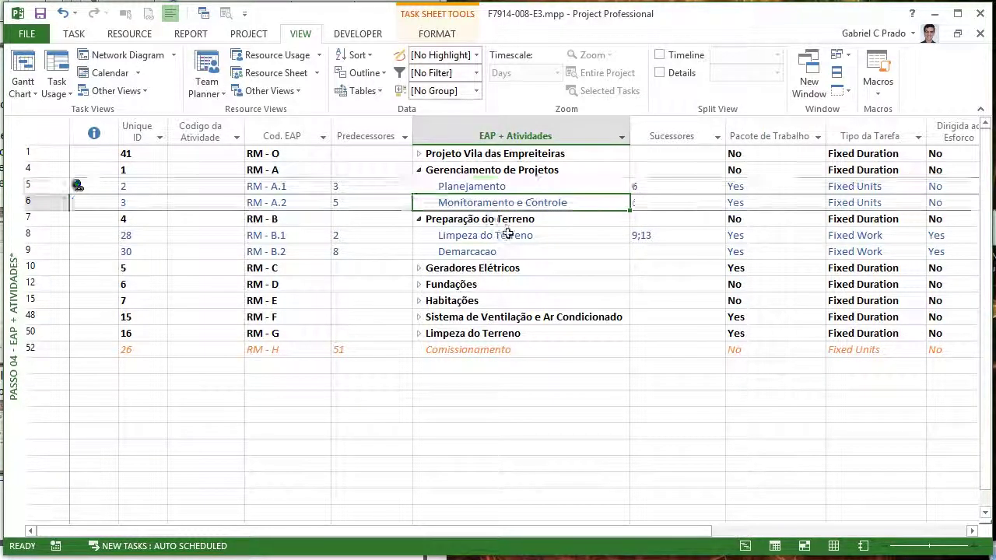
pyautogui.click(480, 192)
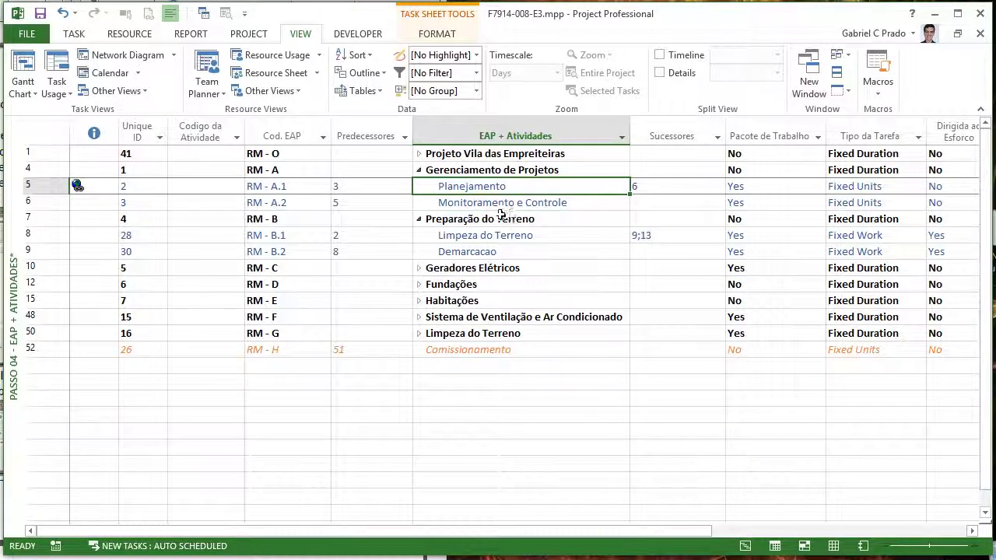
pyautogui.click(483, 238)
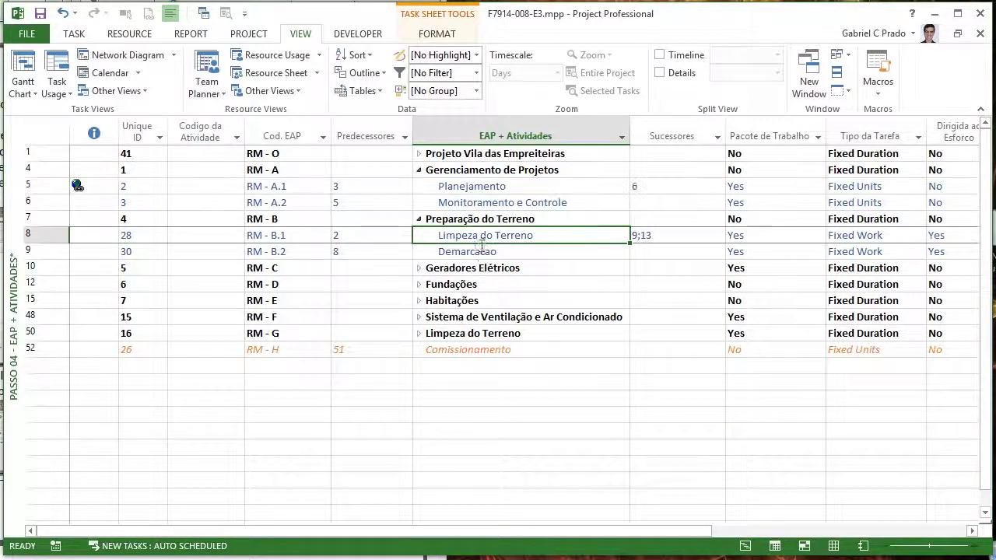
pyautogui.click(479, 252)
pyautogui.click(758, 222)
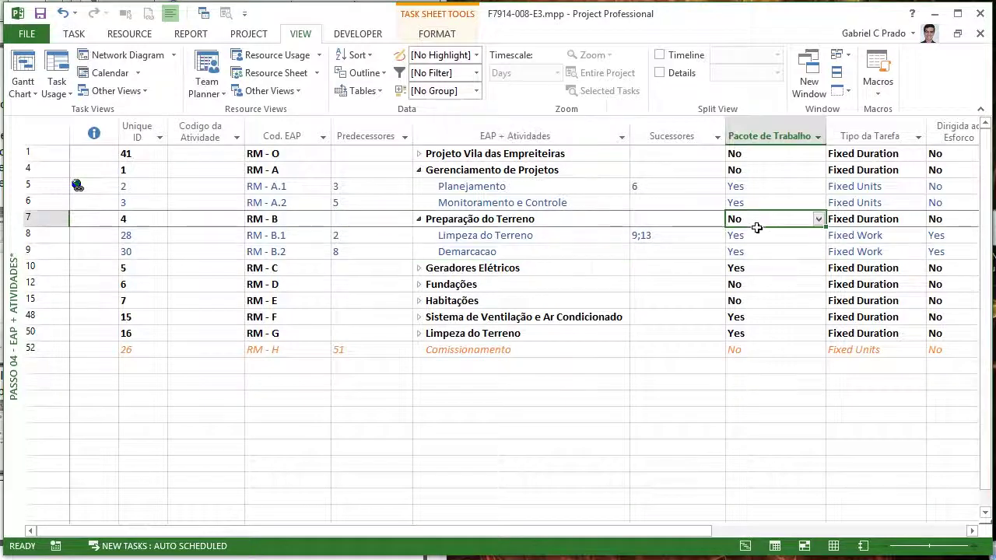
pyautogui.moveTo(498, 236); pyautogui.dragTo(457, 267)
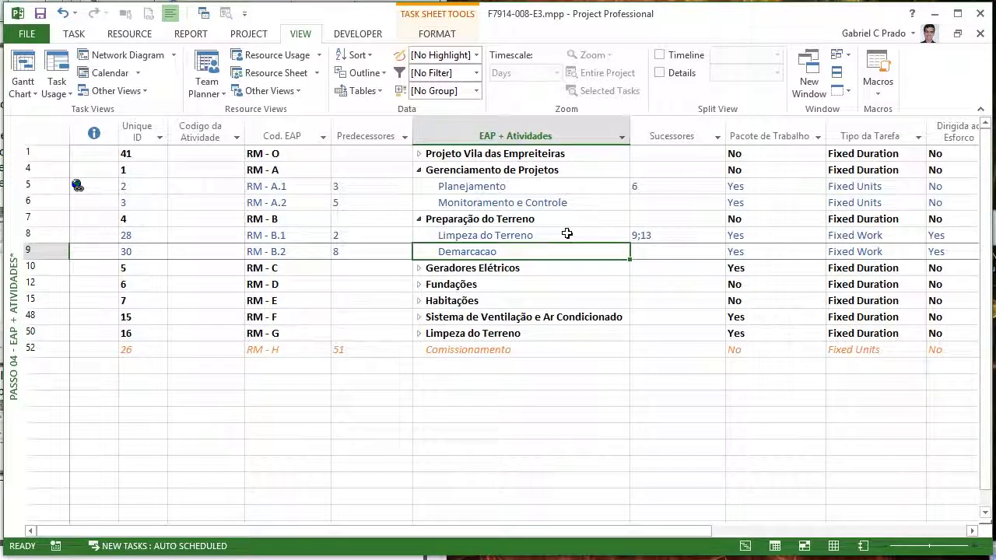
pyautogui.click(478, 236)
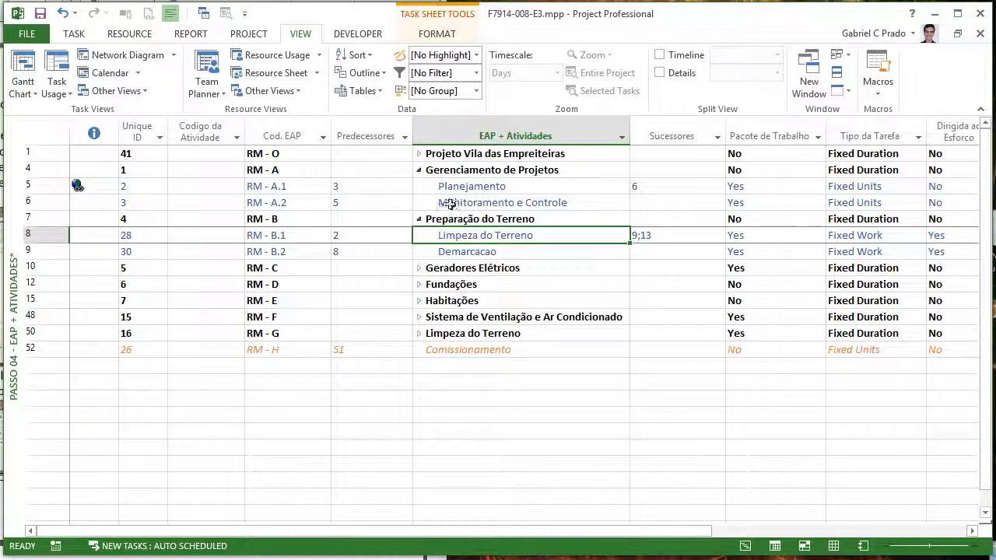
pyautogui.click(767, 221)
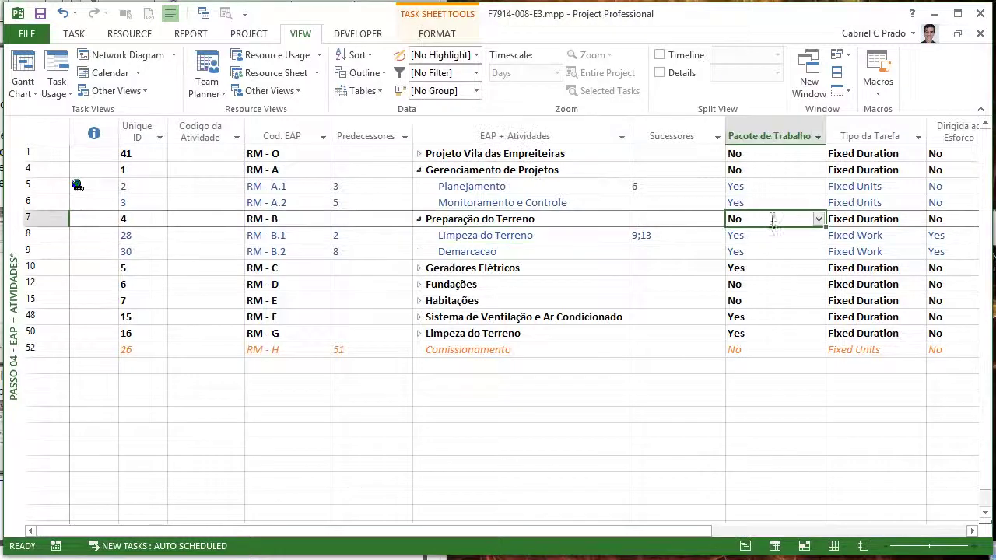
# Expand Geradores Elétricos and check its Pacote de Trabalho flag and its Instalar Geradores activity
pyautogui.click(420, 268)
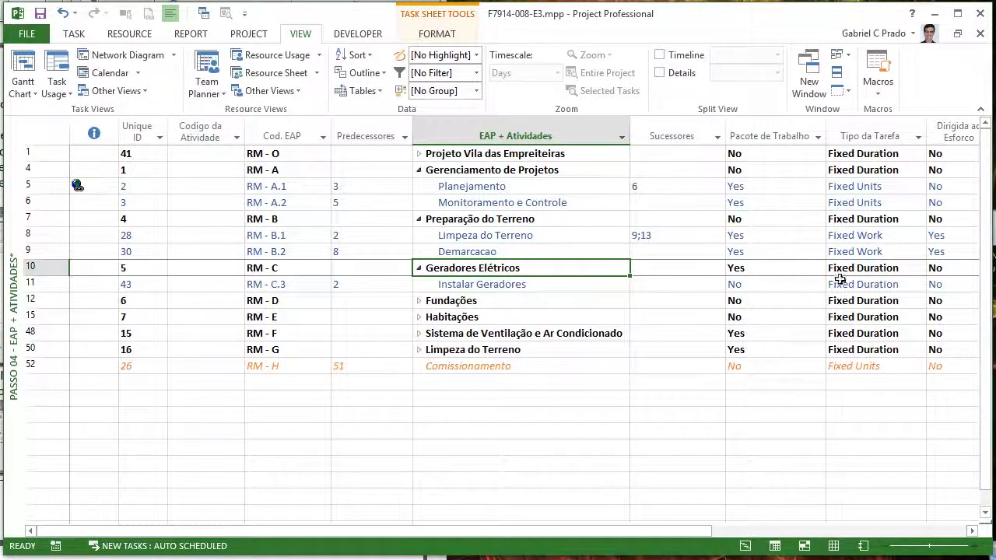
pyautogui.click(766, 272)
pyautogui.click(513, 285)
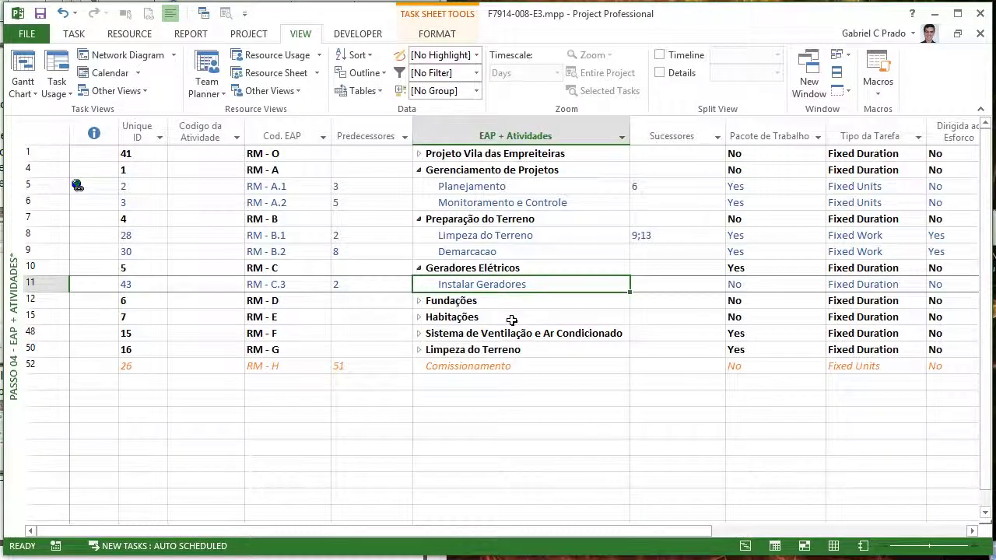
# Expand Fundações and set its Pacote de Trabalho flag to Yes
pyautogui.click(420, 301)
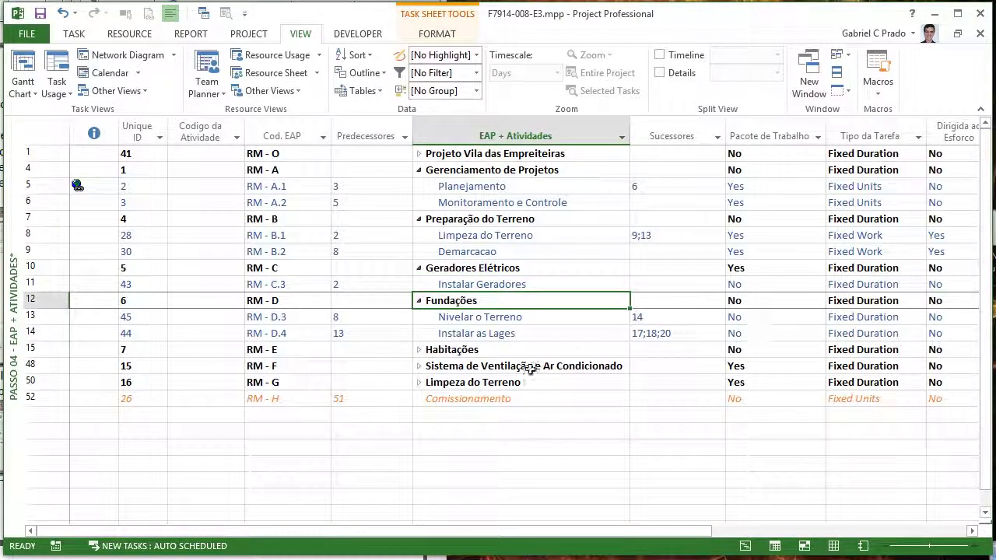
pyautogui.click(482, 317)
pyautogui.click(778, 286)
pyautogui.click(780, 301)
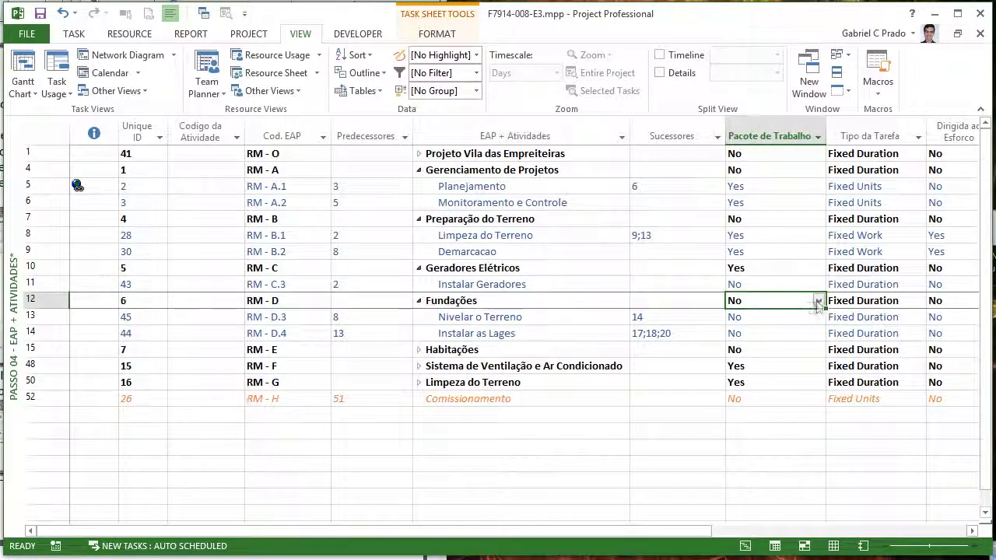
pyautogui.click(819, 301)
pyautogui.click(770, 313)
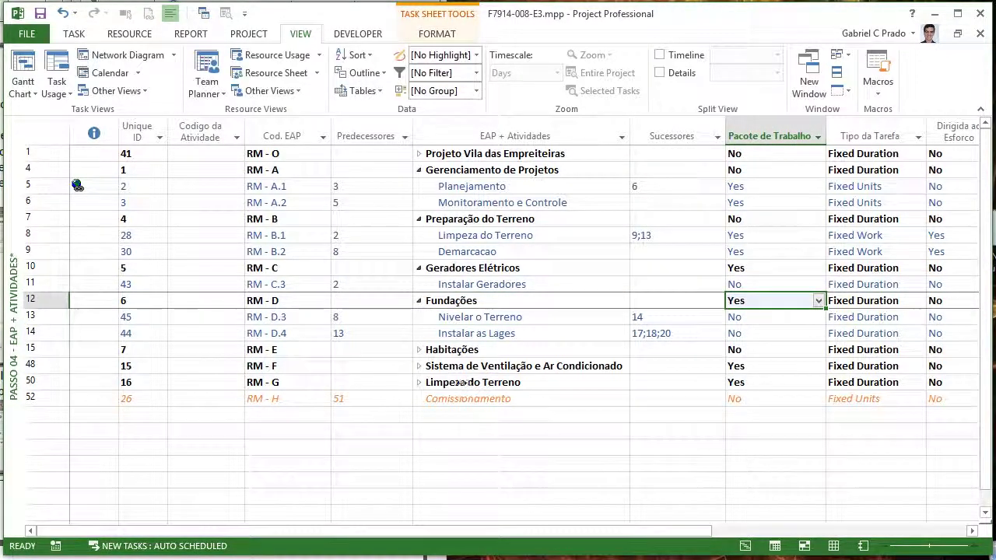
# Expand Habitações and check the Pacote de Trabalho flags of Habitações, Painéis and Cobertura
pyautogui.click(419, 349)
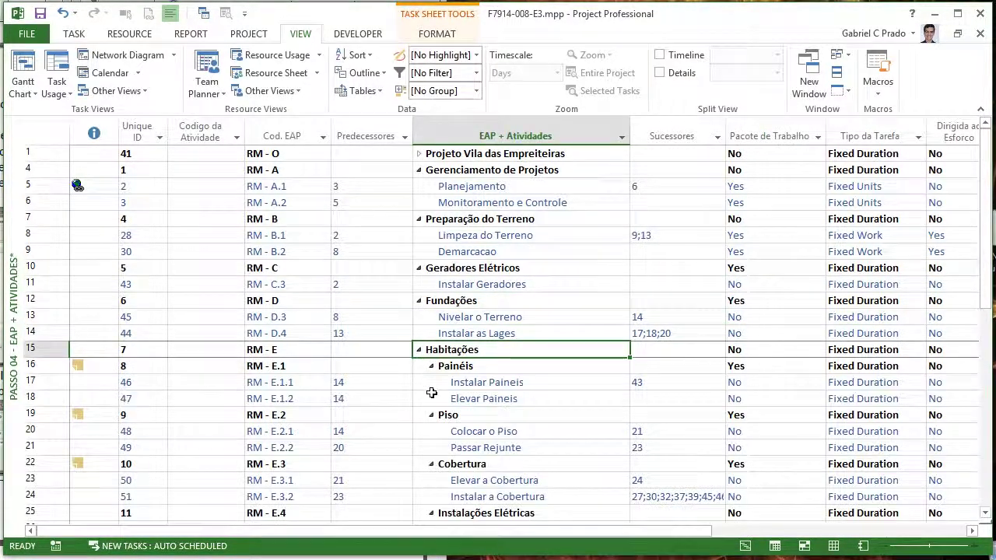
pyautogui.click(751, 352)
pyautogui.click(484, 370)
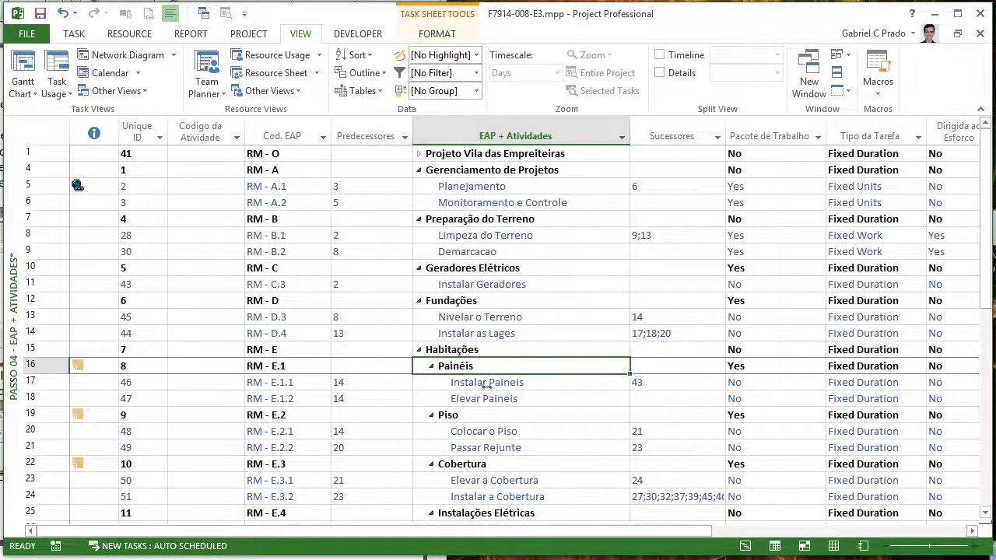
pyautogui.scroll(-3, 483, 379)
pyautogui.click(766, 219)
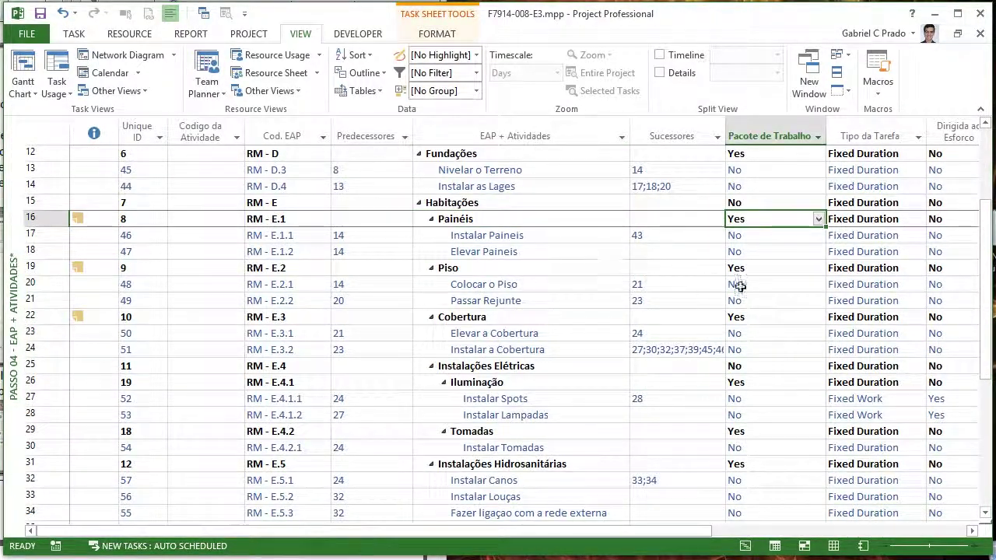
pyautogui.click(763, 319)
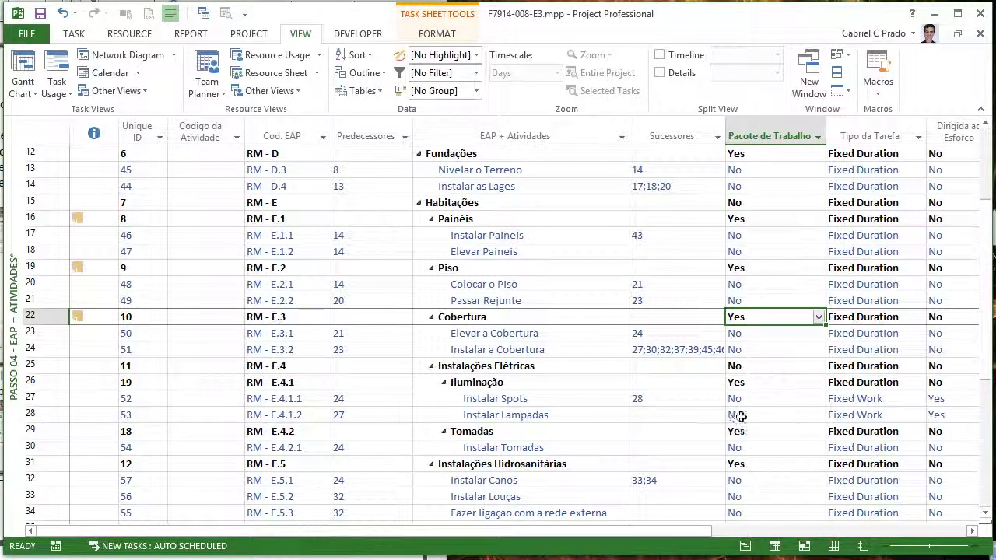
pyautogui.scroll(3, 749, 373)
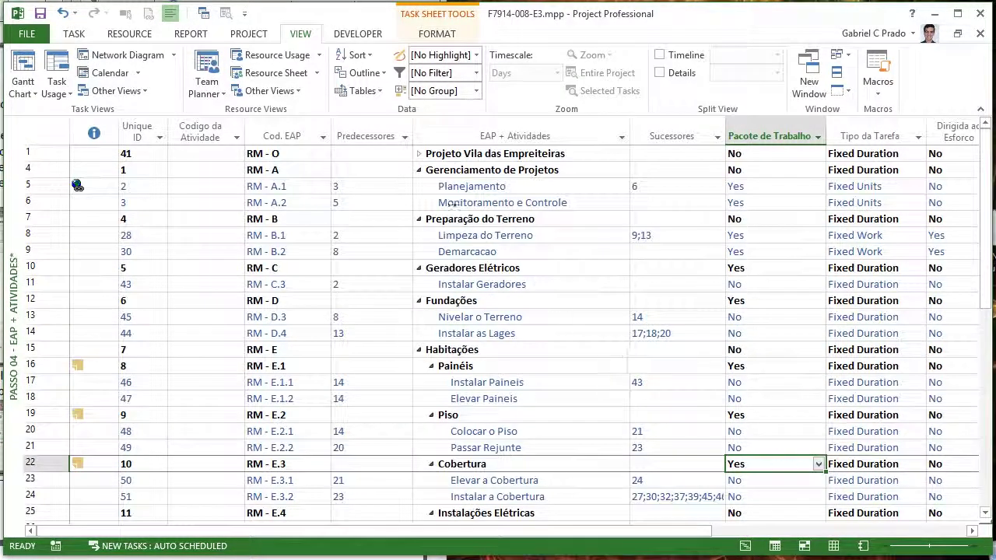
# Expand Projeto Vila das Empreiteiras and widen the Produtos column to fit its contents
pyautogui.click(419, 154)
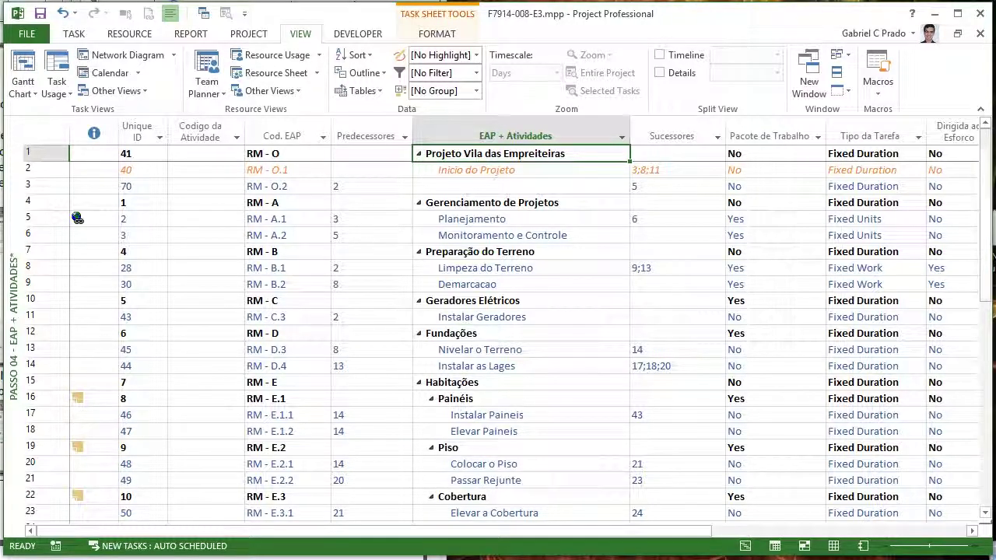
pyautogui.scroll(-9, 498, 327)
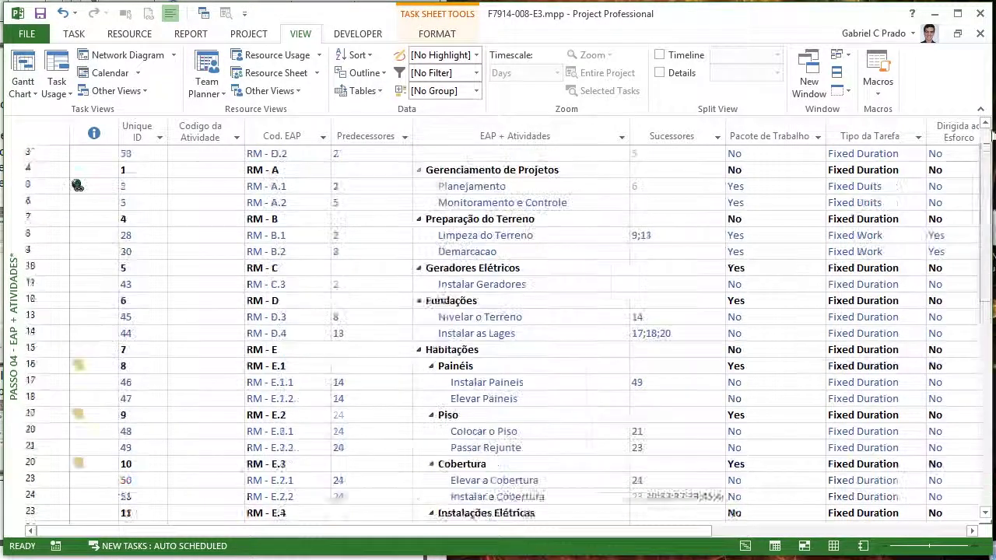
pyautogui.click(876, 284)
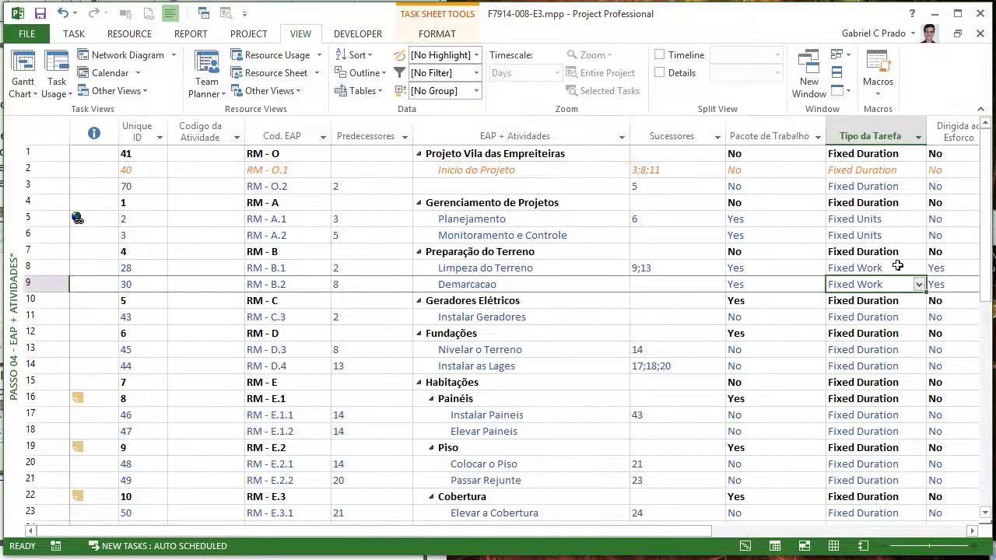
pyautogui.press('Right')
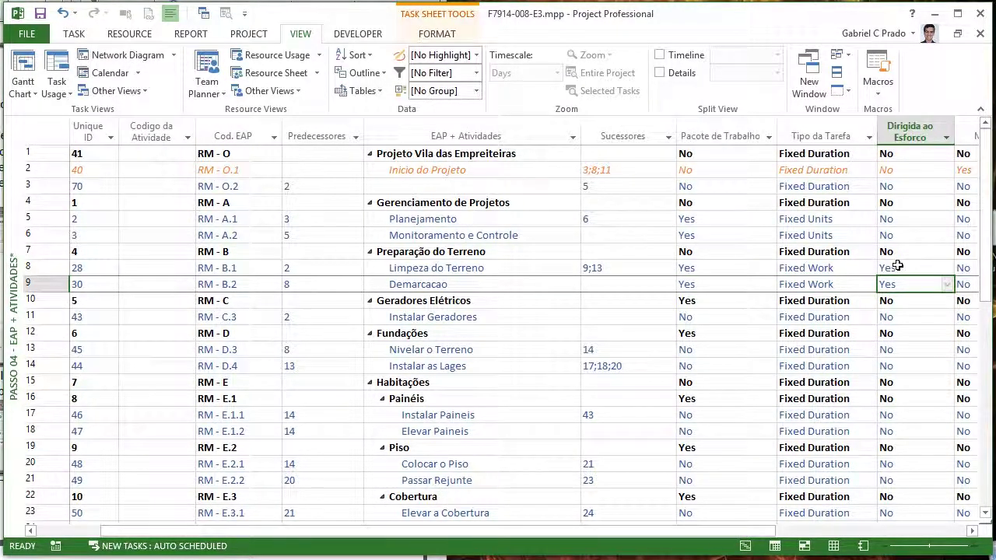
pyautogui.press('Right')
pyautogui.press('Right')
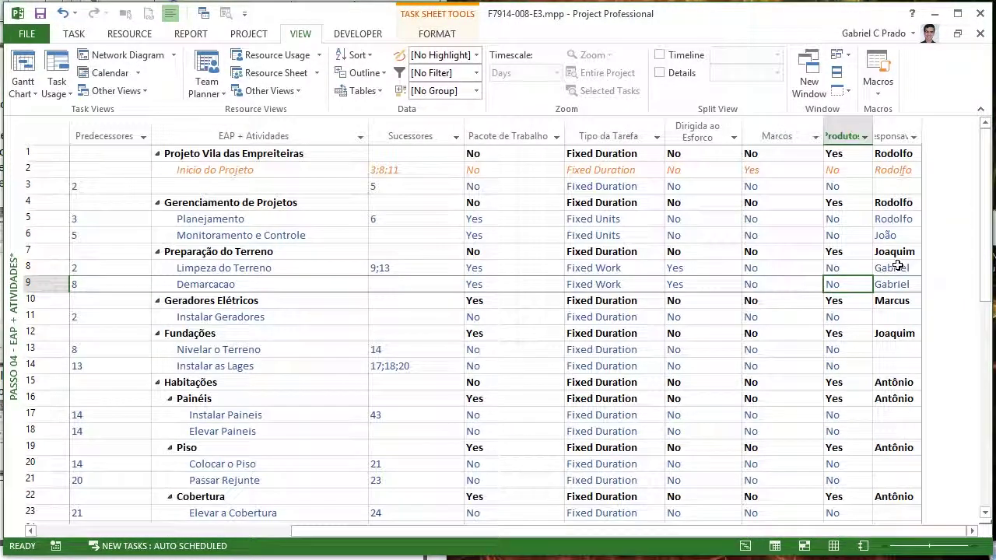
pyautogui.doubleClick(873, 136)
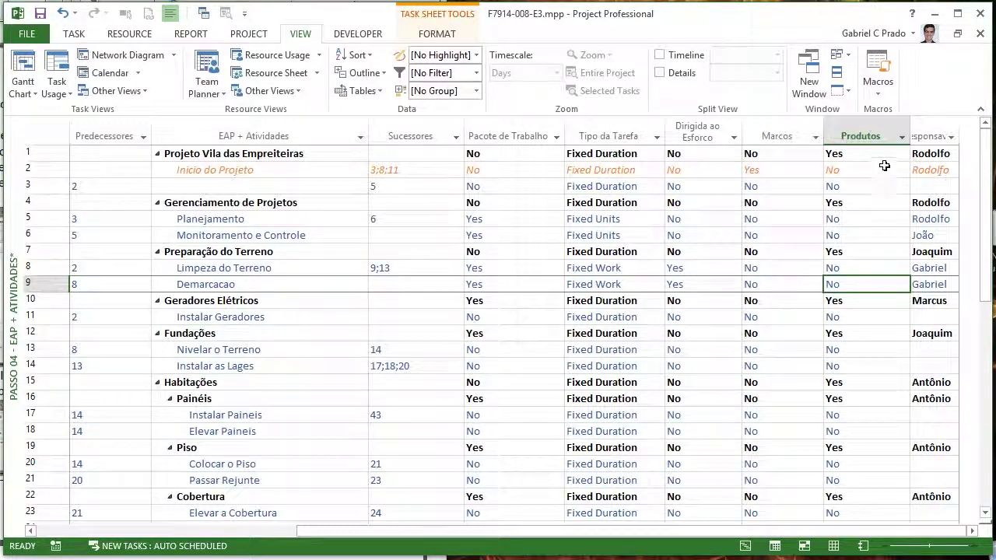
pyautogui.click(863, 253)
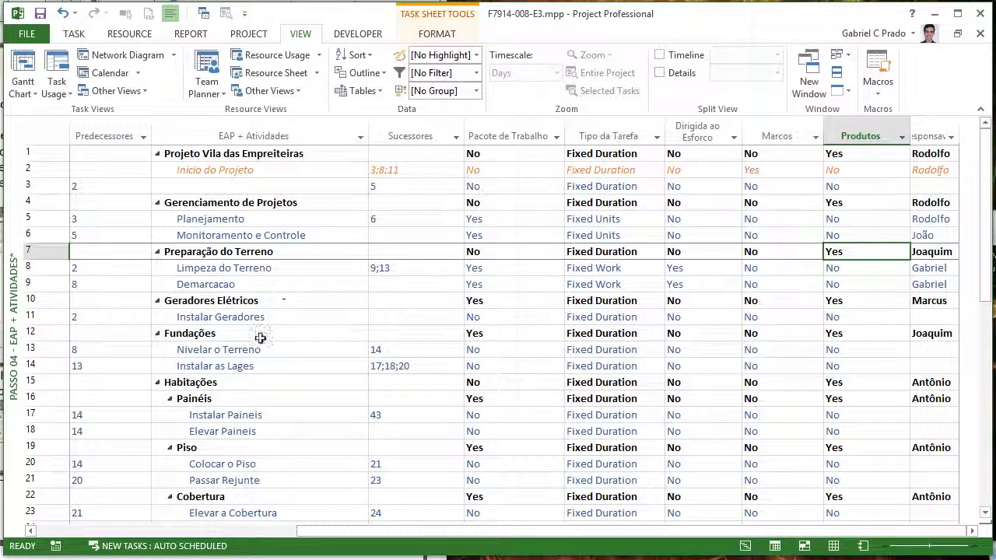
# Add two test tasks named "ee" in rows 54 and 55, below Comissionamento
pyautogui.scroll(-11, 381, 405)
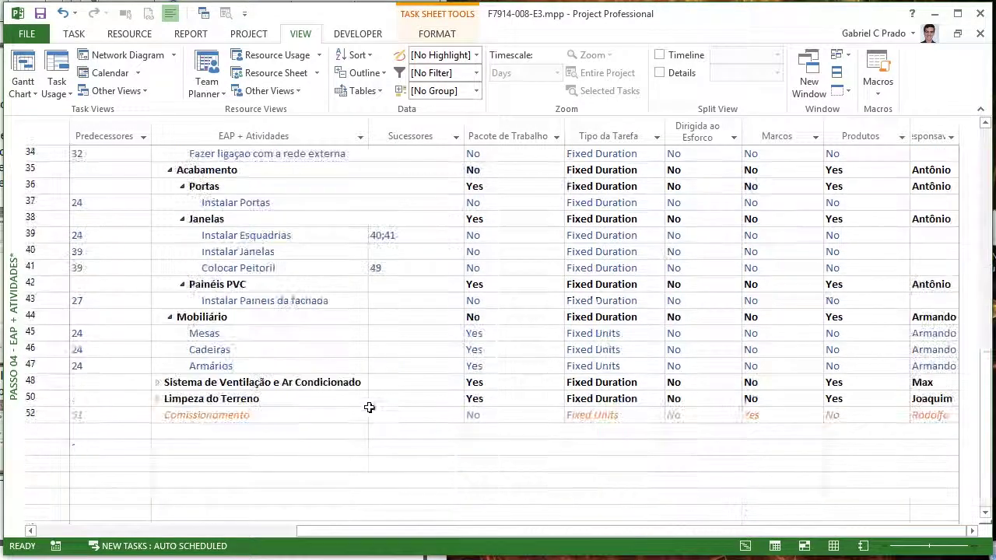
pyautogui.click(213, 447)
pyautogui.write('ee')
pyautogui.press('Return')
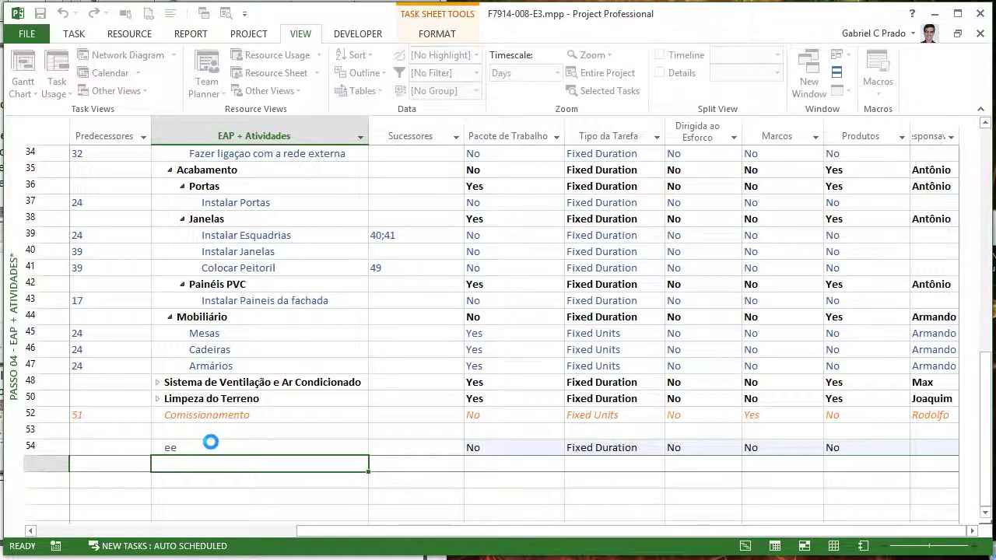
pyautogui.write('ff')
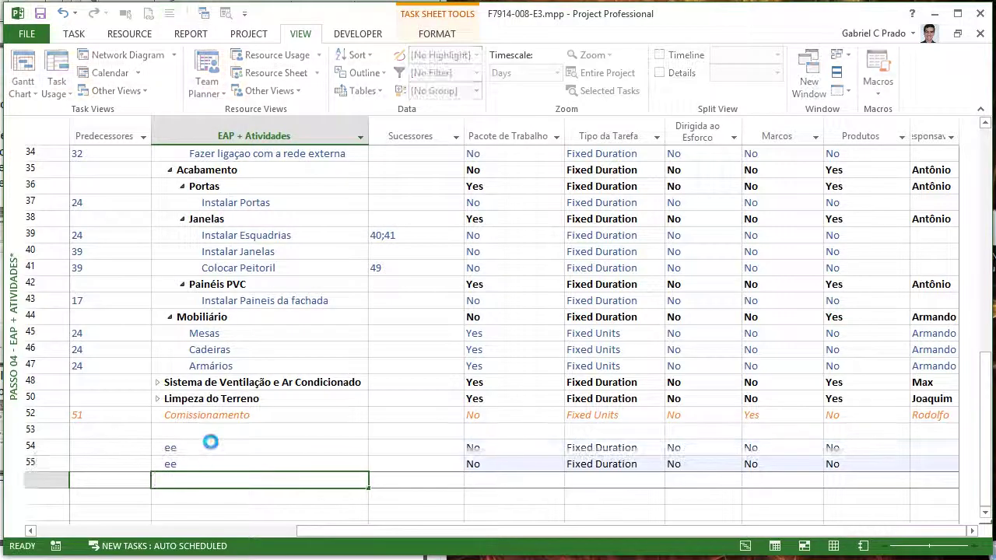
# Name the test task in row 55 ff, indent it beneath ee, and check ee's Produtos flag
pyautogui.press('Return')
pyautogui.press('Up')
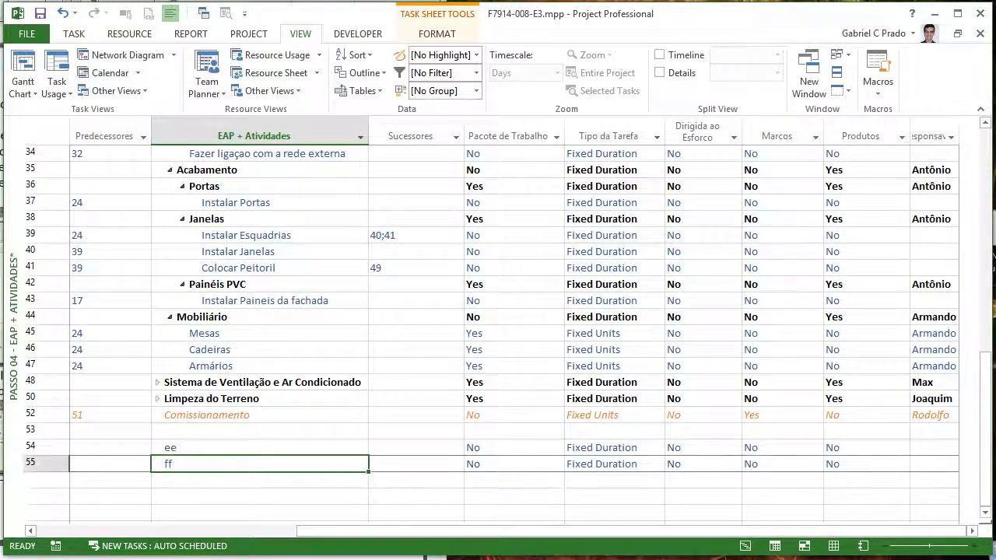
pyautogui.hotkey('alt', 'shift', 'Right')
pyautogui.click(872, 449)
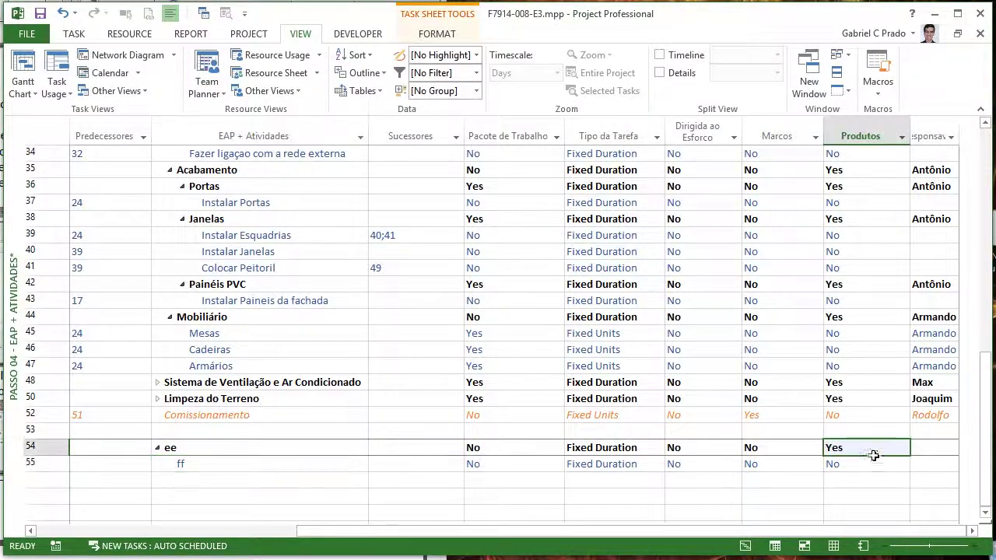
pyautogui.click(198, 464)
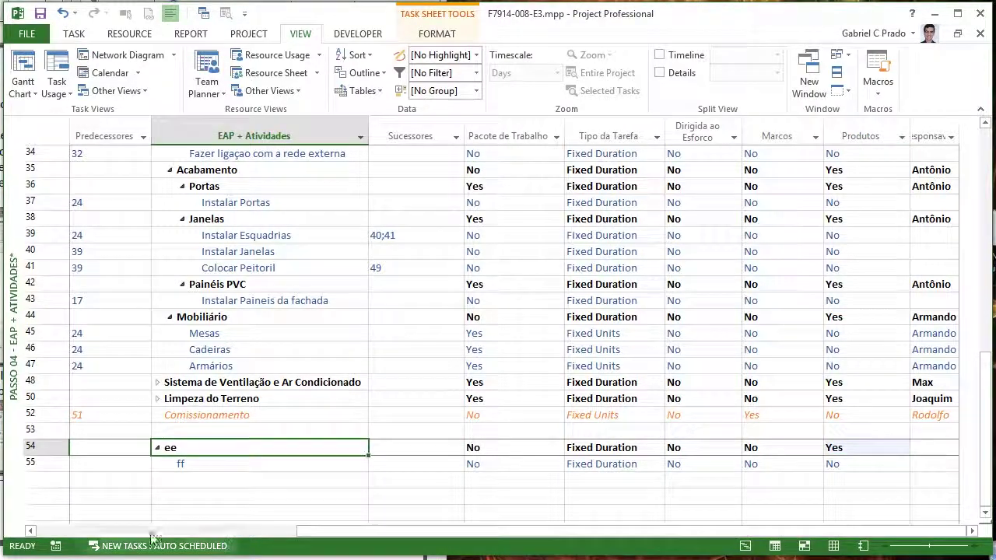
# Delete the blank row and the test tasks ee and ff below Comissionamento
pyautogui.moveTo(46, 430); pyautogui.dragTo(57, 480)
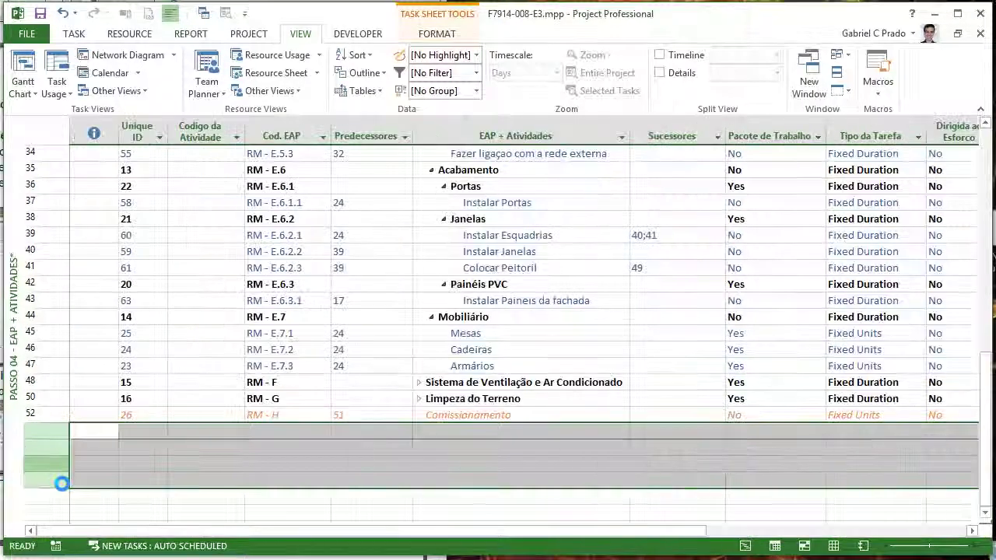
pyautogui.press('Delete')
# Widen the Responsavel column to fit its contents
pyautogui.click(816, 352)
pyautogui.press('Right')
pyautogui.press('Right')
pyautogui.press('Right')
pyautogui.press('Right')
pyautogui.press('Right')
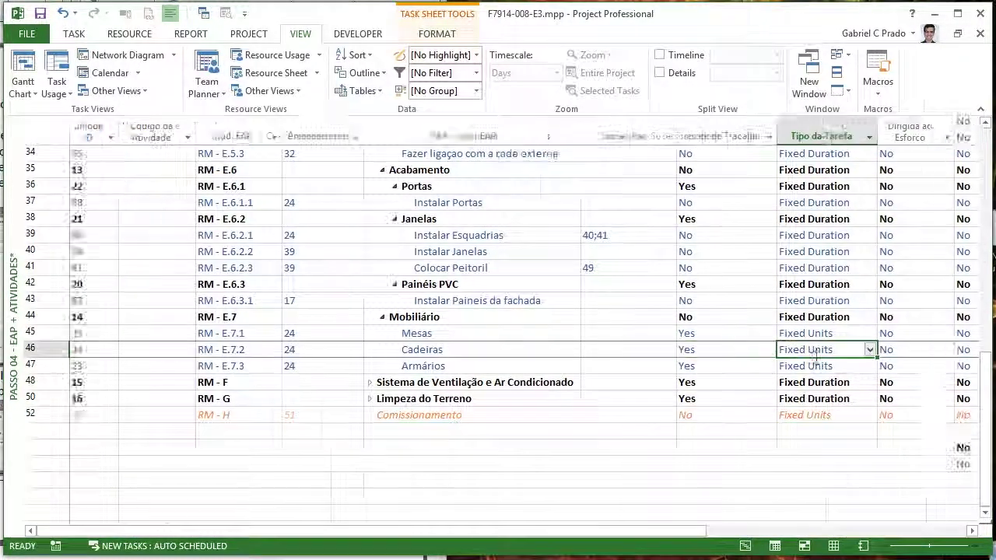
pyautogui.press('Up')
pyautogui.press('Up')
pyautogui.press('Up')
pyautogui.press('Up')
pyautogui.press('Up')
pyautogui.press('Up')
pyautogui.press('Up')
pyautogui.press('Up')
pyautogui.press('Up')
pyautogui.press('Up')
pyautogui.press('Up')
pyautogui.press('Up')
pyautogui.press('Up')
pyautogui.press('Up')
pyautogui.press('Up')
pyautogui.press('Up')
pyautogui.press('Up')
pyautogui.press('Up')
pyautogui.press('Up')
pyautogui.press('Up')
pyautogui.press('Up')
pyautogui.press('Up')
pyautogui.press('Up')
pyautogui.press('Up')
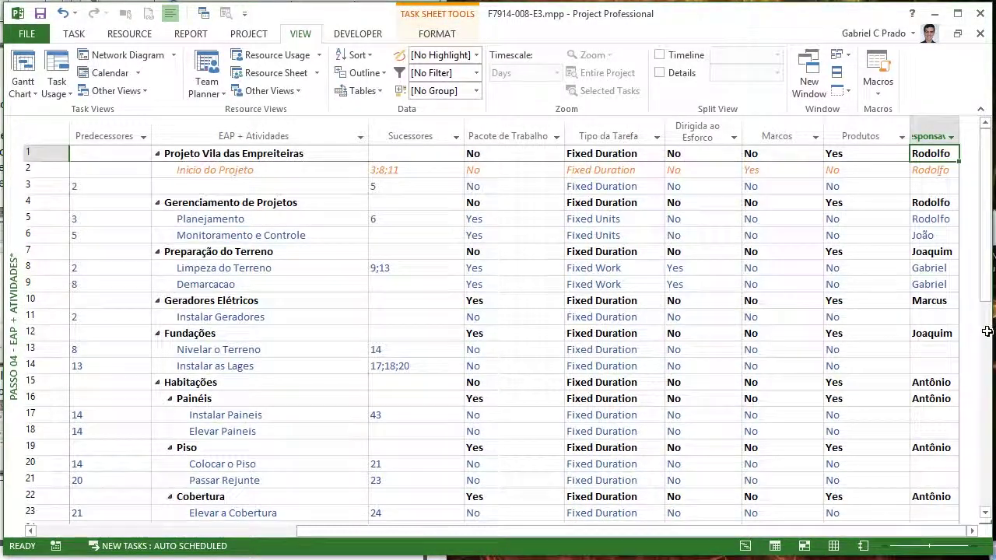
pyautogui.doubleClick(960, 136)
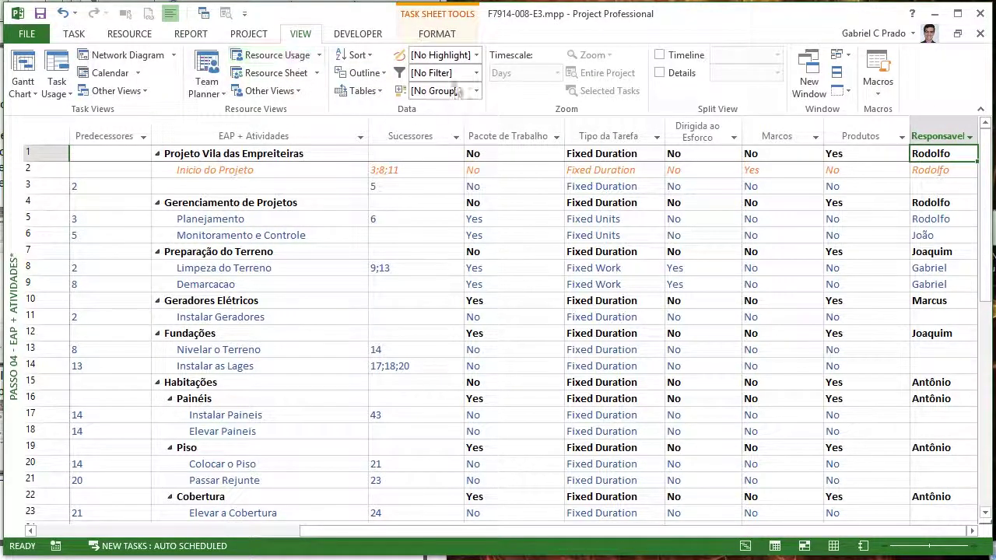
# Filter the sheet to Summary Tasks to review the Produtos flags, and restore the unfiltered list
pyautogui.click(476, 74)
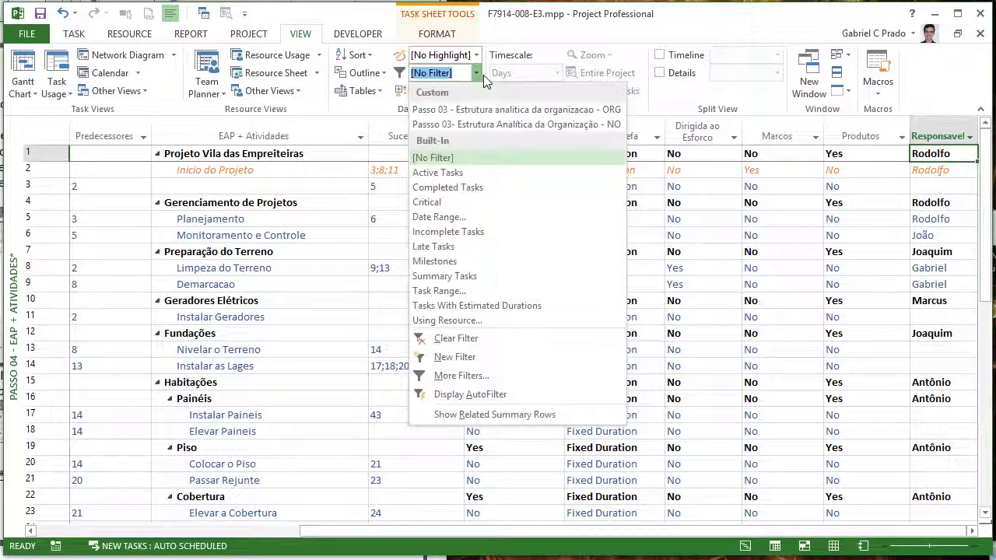
pyautogui.click(437, 278)
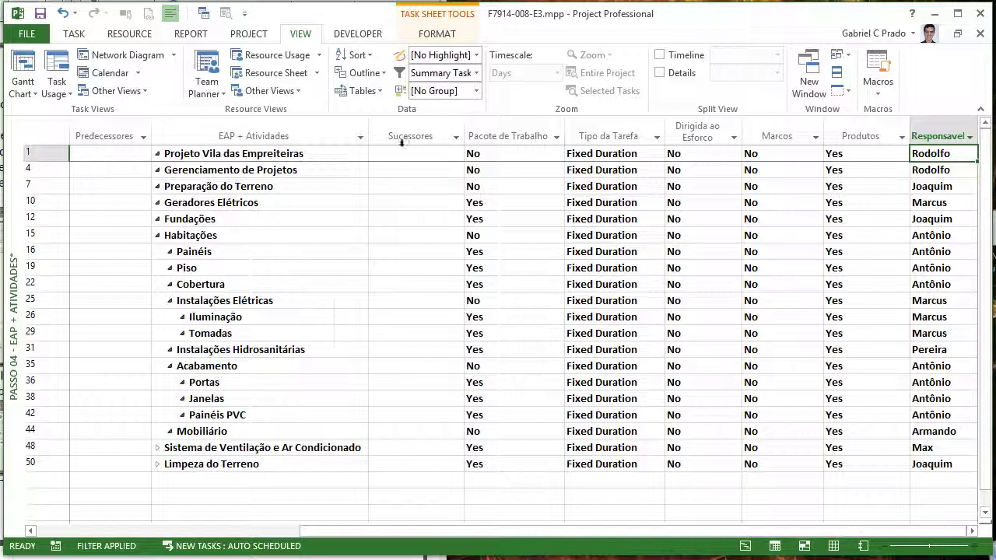
pyautogui.click(476, 72)
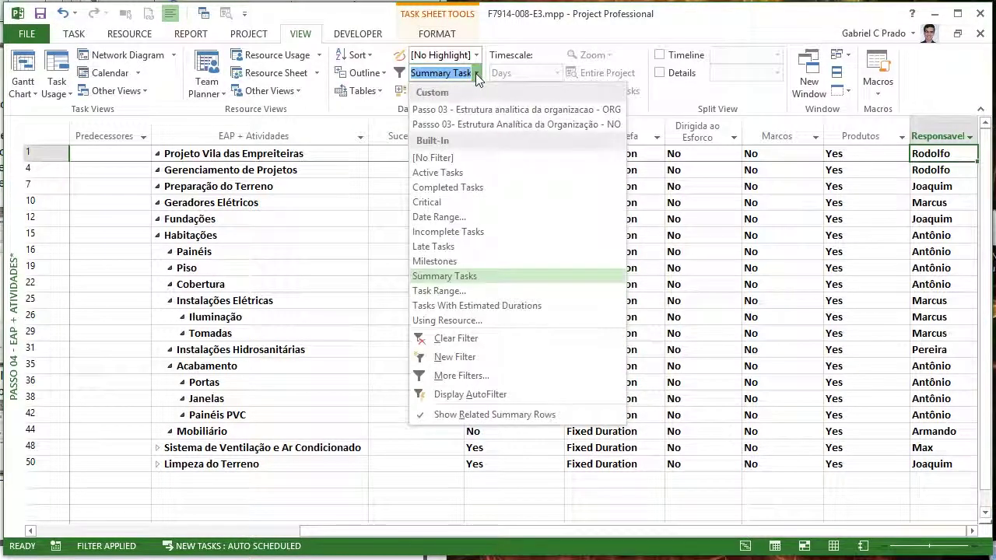
pyautogui.click(433, 158)
# Examine the Responsavel entries of the work packages from Planejamento to Demarcacao and of the activities under Fundações and Painéis
pyautogui.click(827, 284)
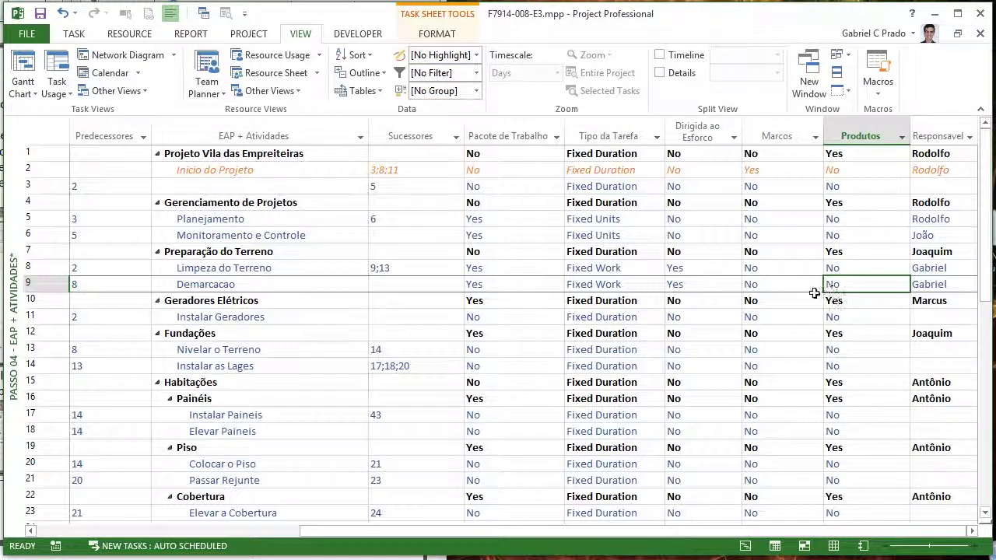
pyautogui.press('Right')
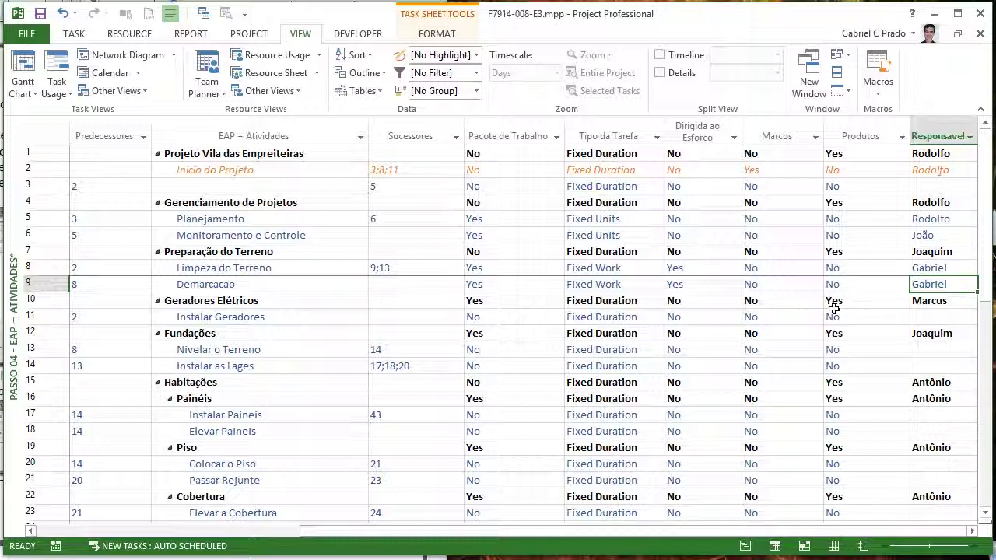
pyautogui.moveTo(949, 220); pyautogui.dragTo(163, 289)
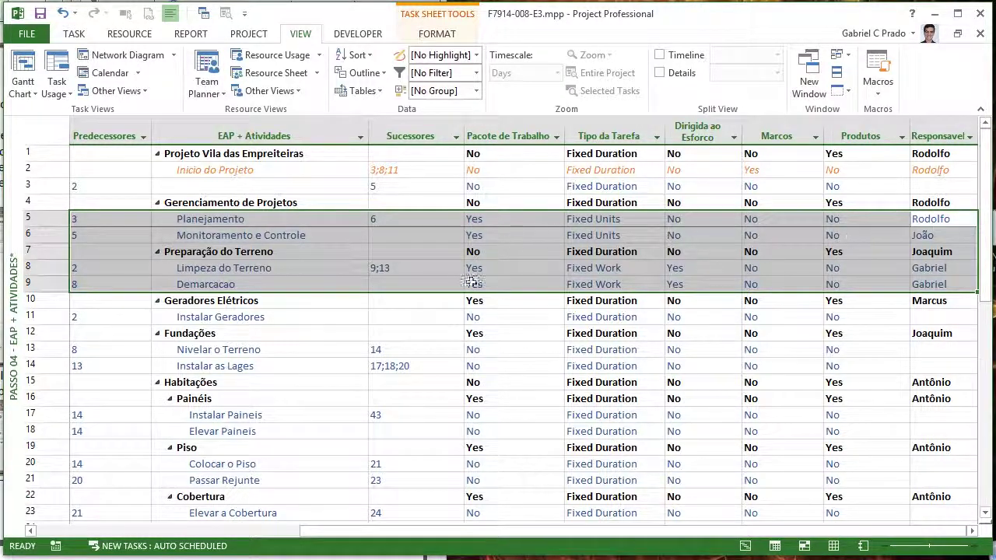
pyautogui.click(327, 352)
pyautogui.moveTo(222, 220); pyautogui.dragTo(200, 282)
pyautogui.click(284, 285)
pyautogui.click(951, 220)
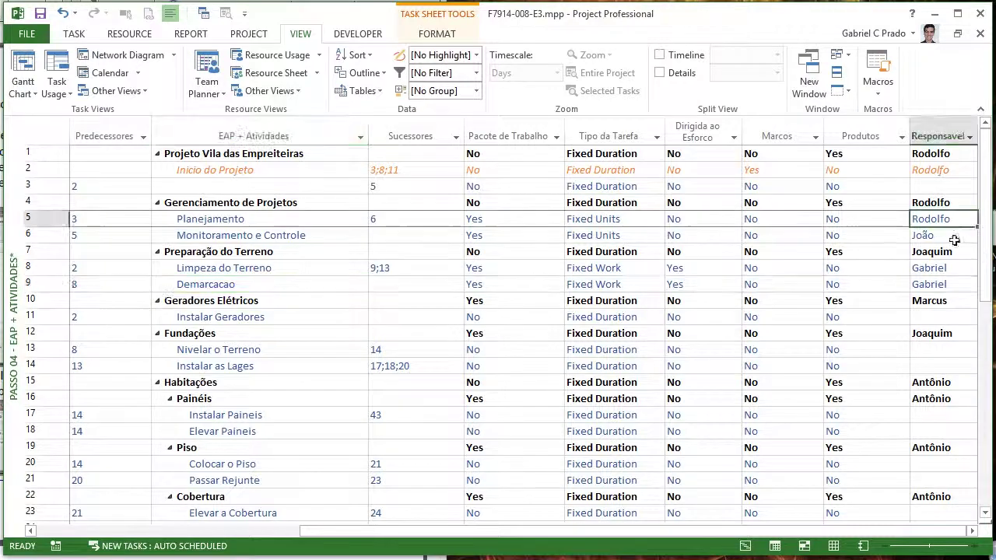
pyautogui.click(953, 366)
pyautogui.click(920, 432)
# Examine the Responsavel entries of Mesas, Cadeiras and Armários under Mobiliário, and compare them with those of Instalar as Lages and Demarcacao
pyautogui.scroll(-11, 920, 432)
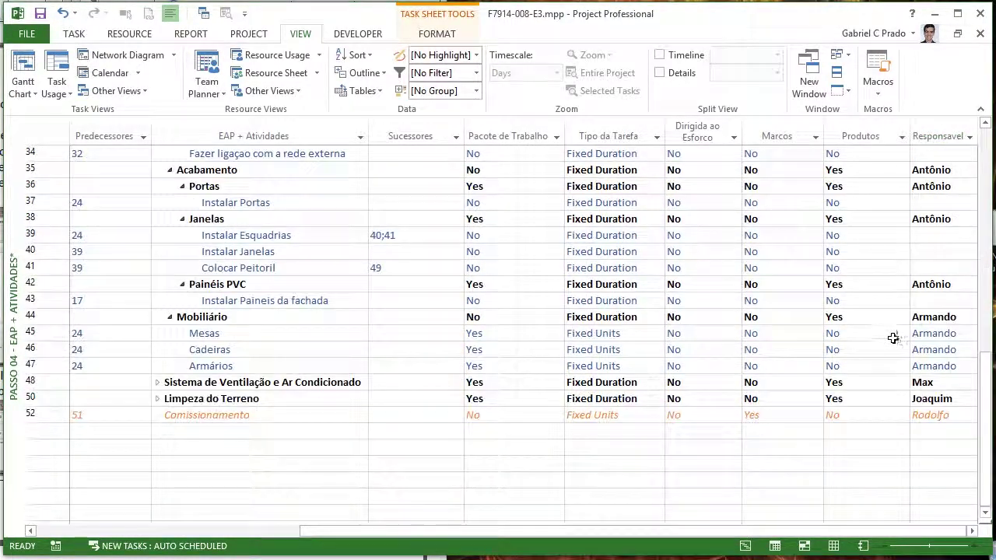
pyautogui.moveTo(222, 336); pyautogui.dragTo(231, 371)
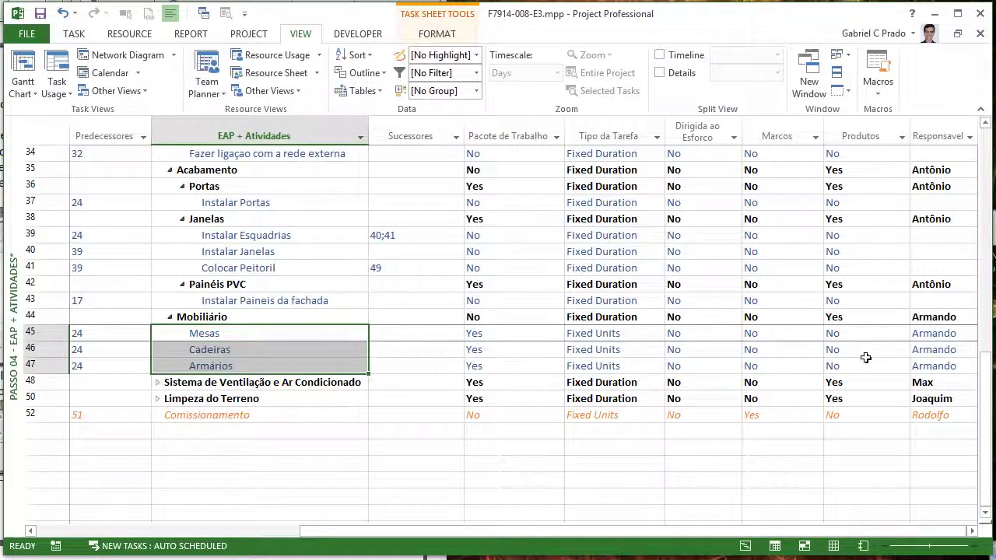
pyautogui.moveTo(950, 335); pyautogui.dragTo(952, 366)
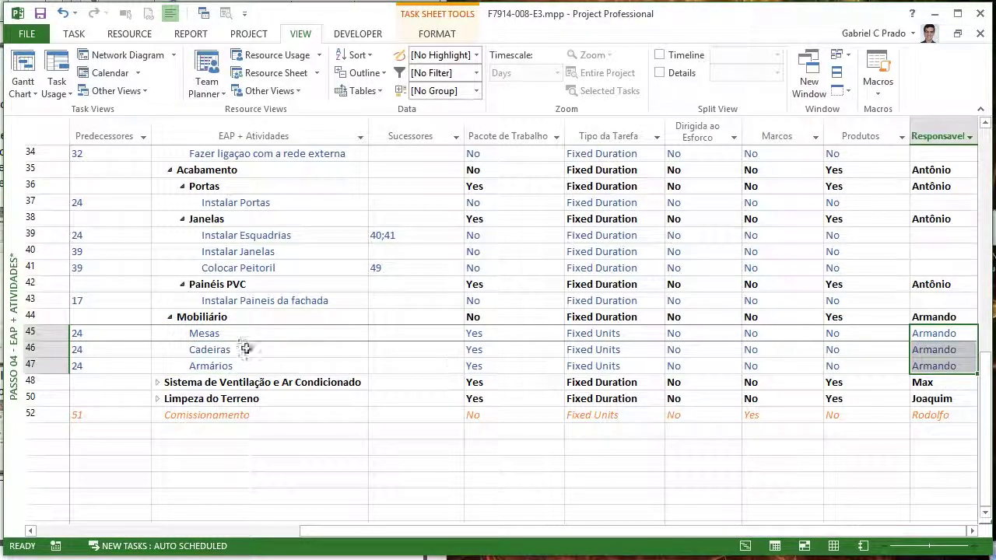
pyautogui.moveTo(214, 338); pyautogui.dragTo(220, 370)
pyautogui.scroll(4, 645, 319)
pyautogui.scroll(8, 645, 319)
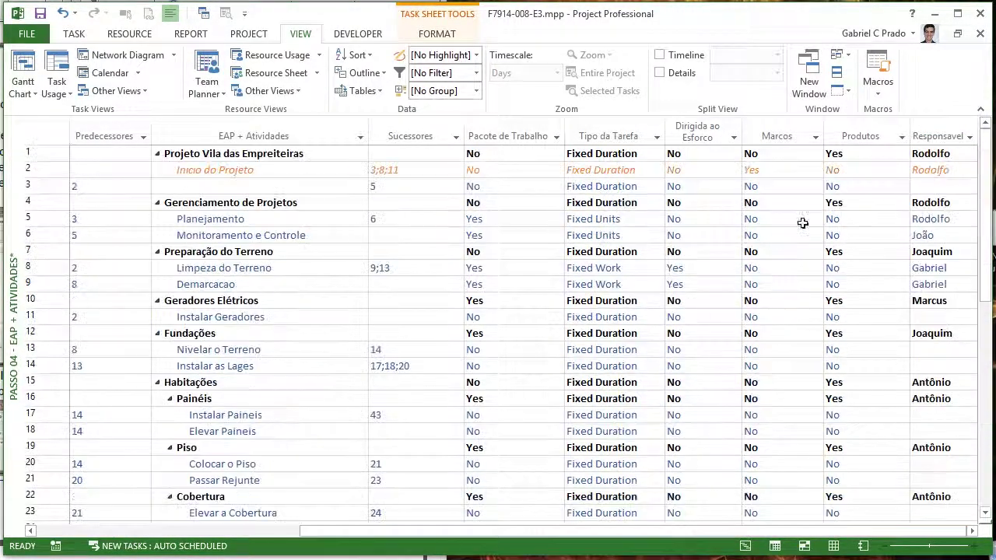
pyautogui.click(943, 366)
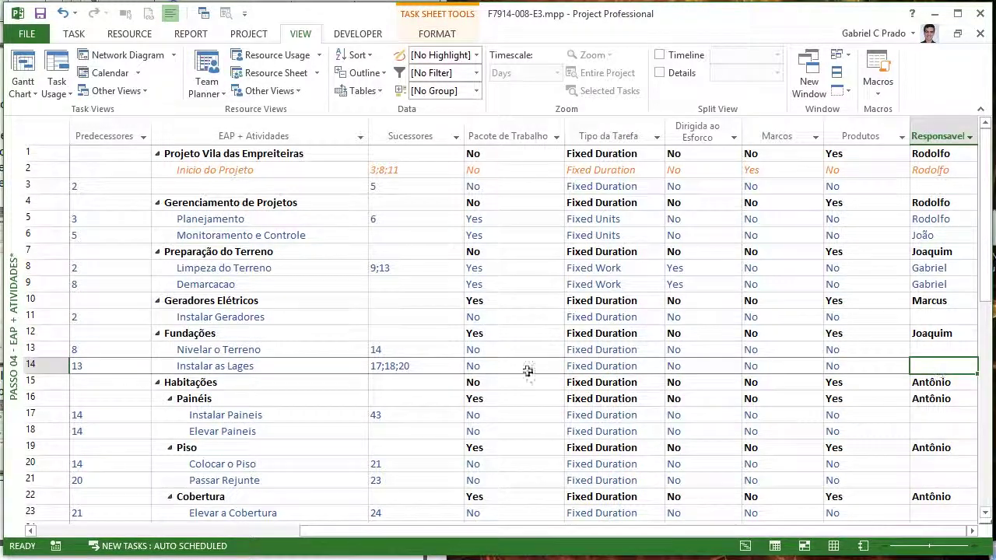
pyautogui.click(275, 291)
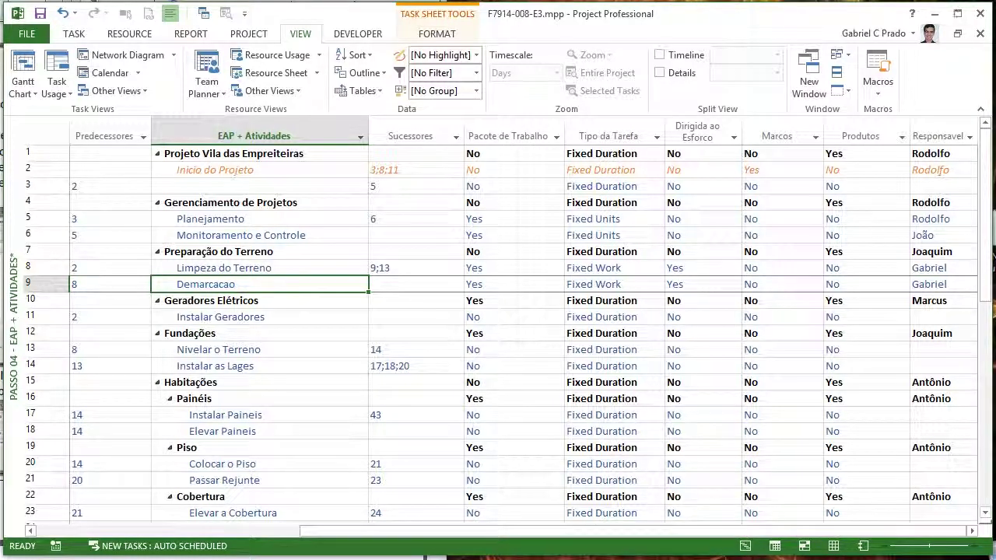
pyautogui.moveTo(402, 537); pyautogui.dragTo(270, 535)
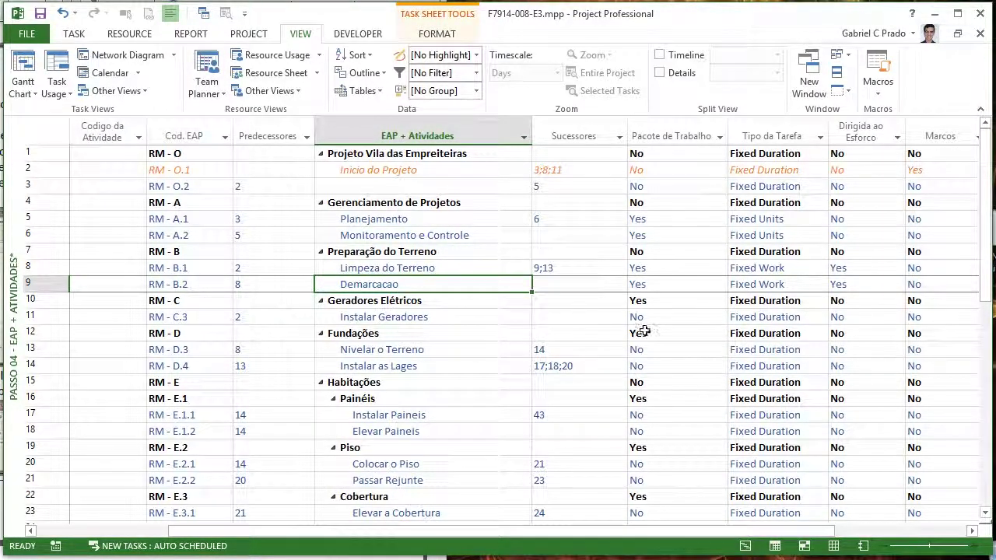
pyautogui.click(268, 188)
pyautogui.click(401, 190)
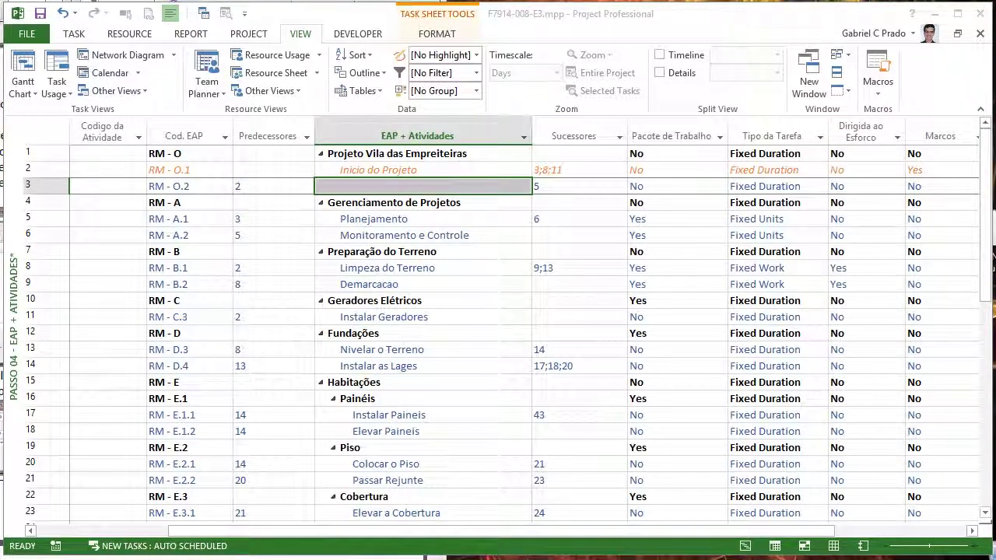
pyautogui.moveTo(4, 233); pyautogui.dragTo(450, 249)
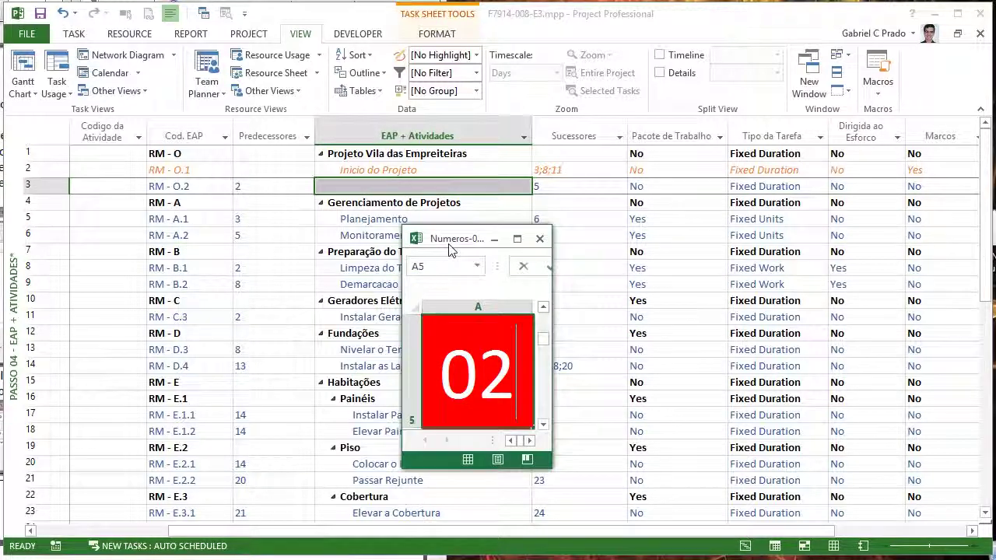
pyautogui.press('Down')
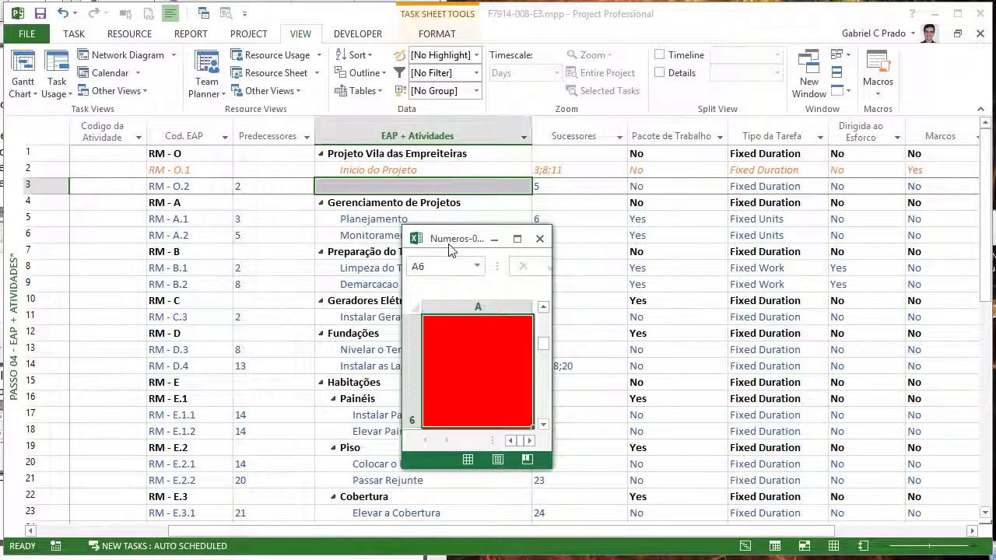
pyautogui.moveTo(449, 249); pyautogui.dragTo(4, 234)
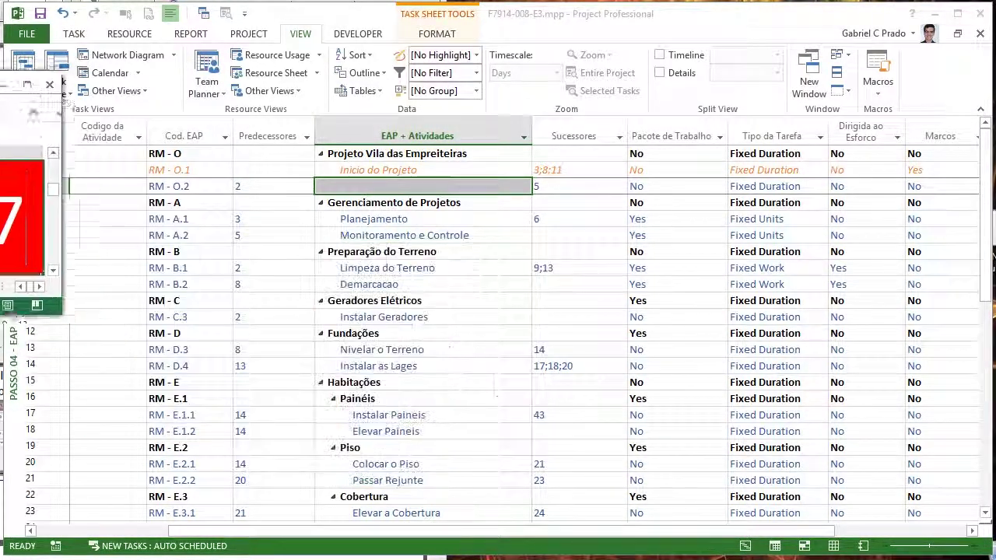
pyautogui.press('Down')
pyautogui.press('Down')
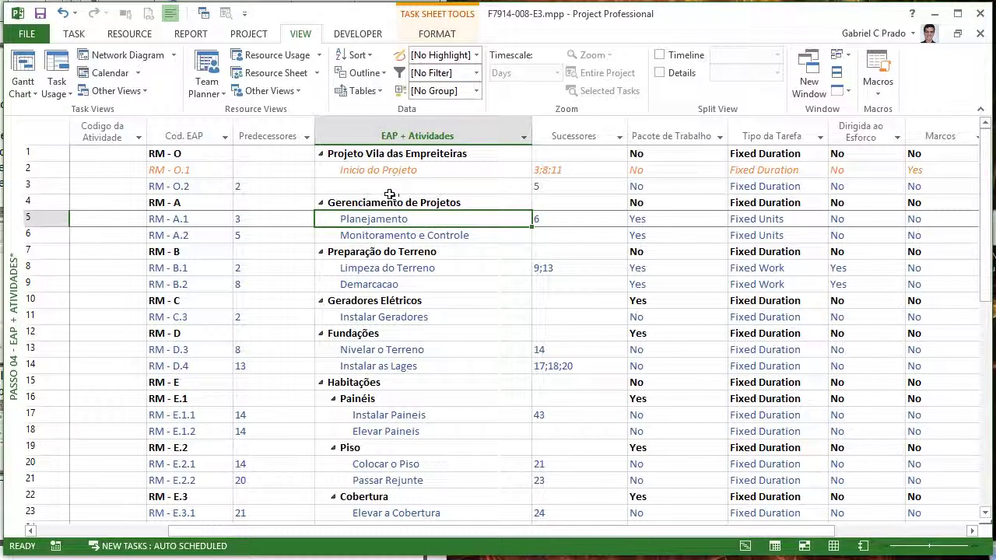
# Rename the final milestone Comissionamento in row 52 as Término do Projeto
pyautogui.click(291, 170)
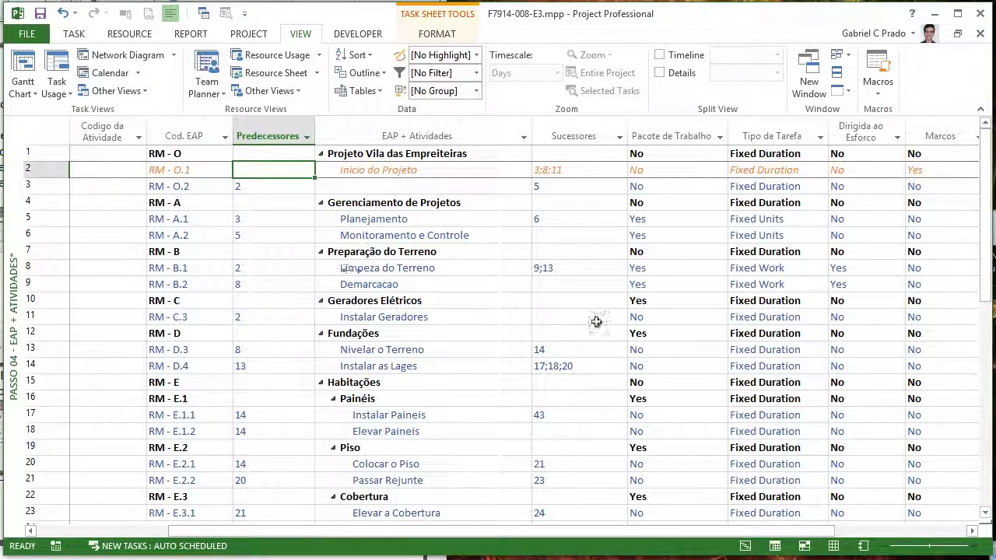
pyautogui.moveTo(992, 254); pyautogui.dragTo(986, 520)
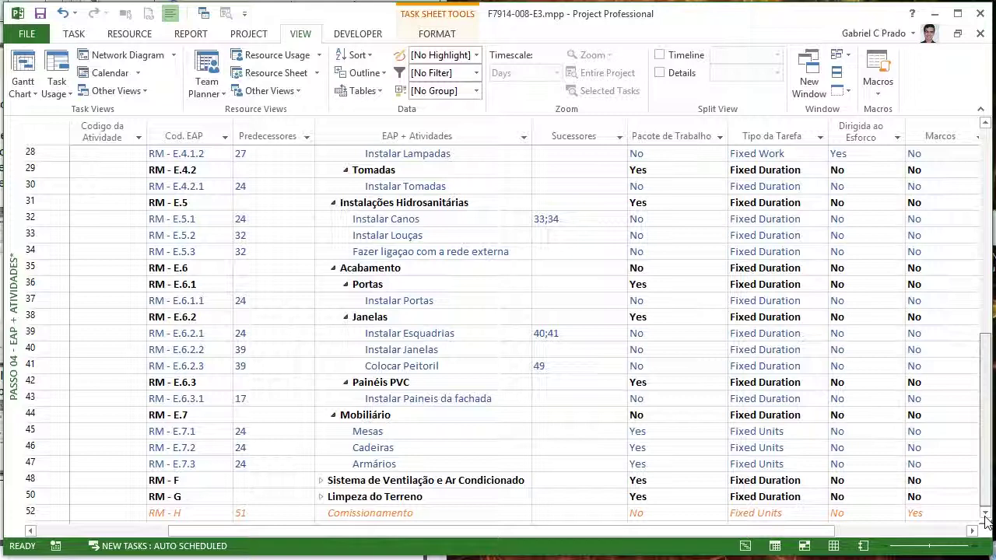
pyautogui.click(429, 511)
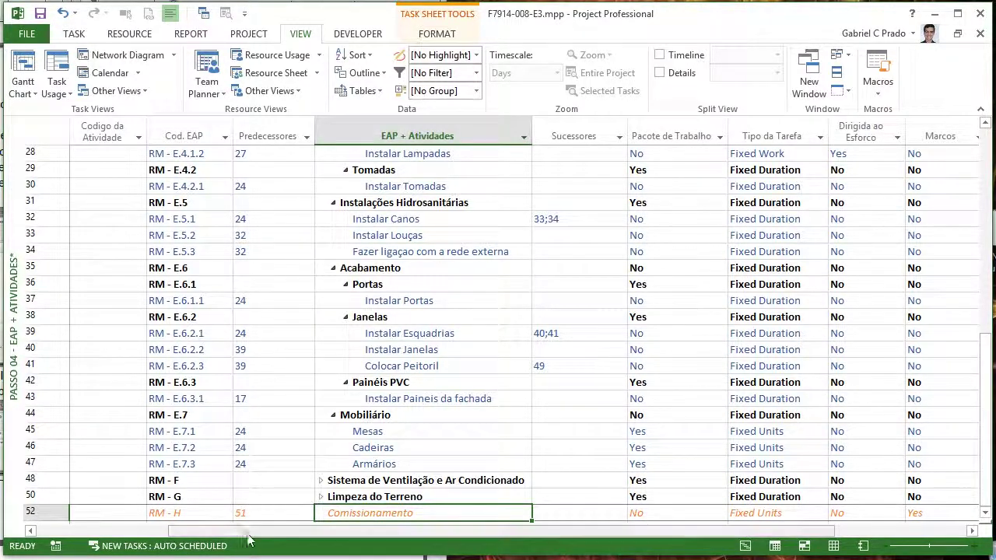
pyautogui.press('Right')
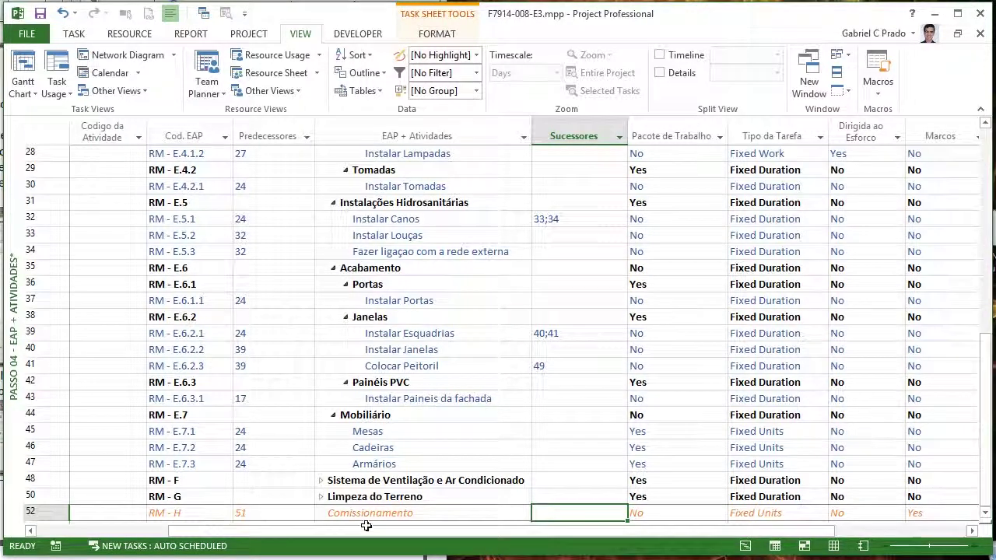
pyautogui.press('Left')
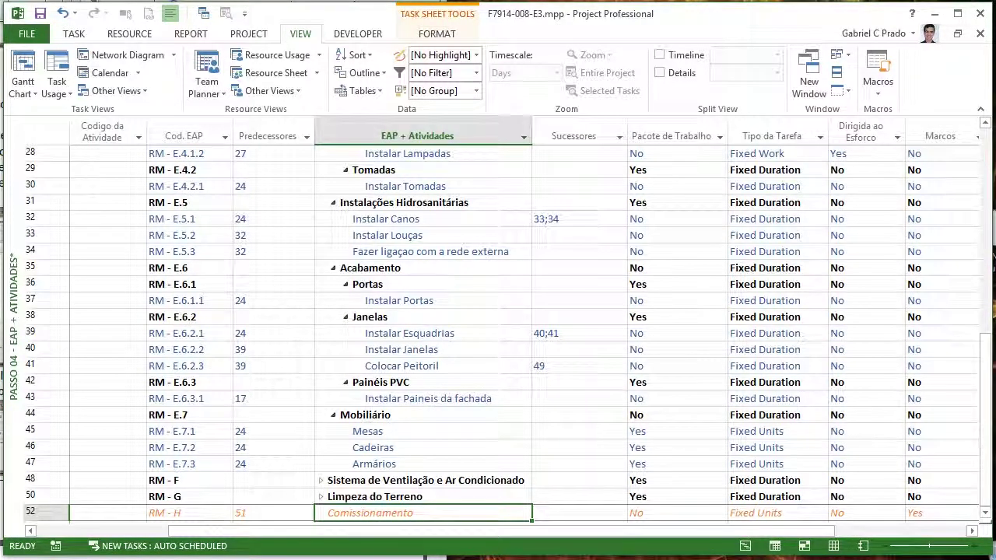
pyautogui.write('T')
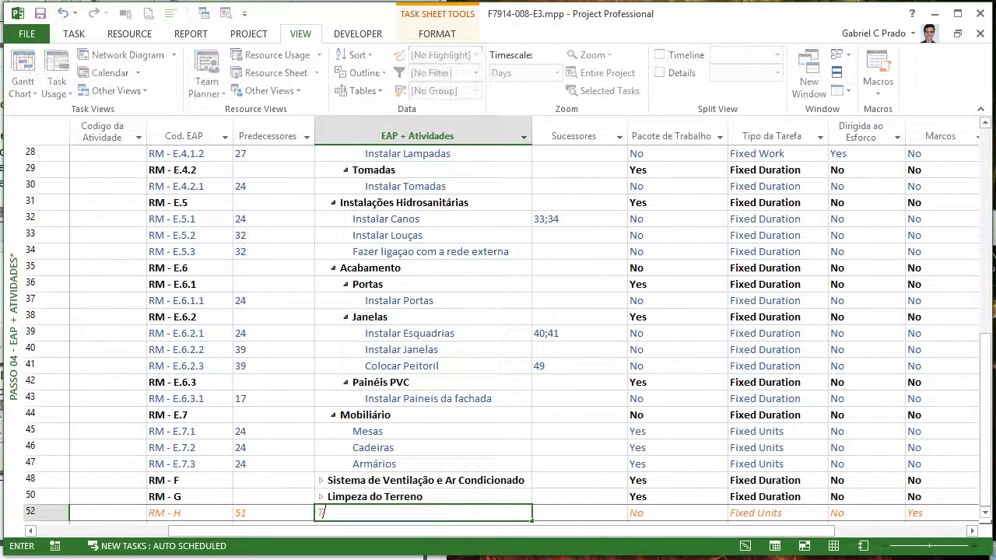
pyautogui.write('érmino da ')
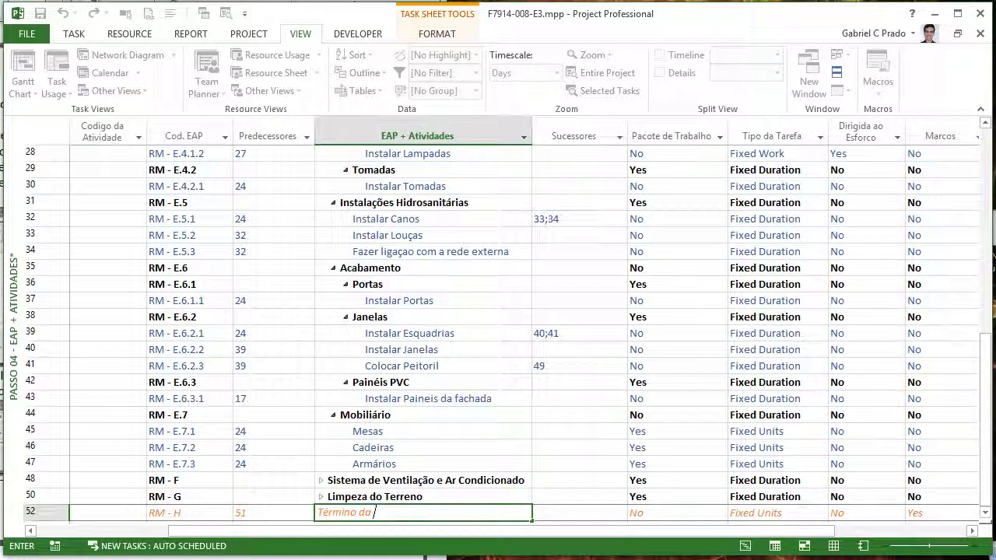
pyautogui.write('Projeto')
pyautogui.press('Return')
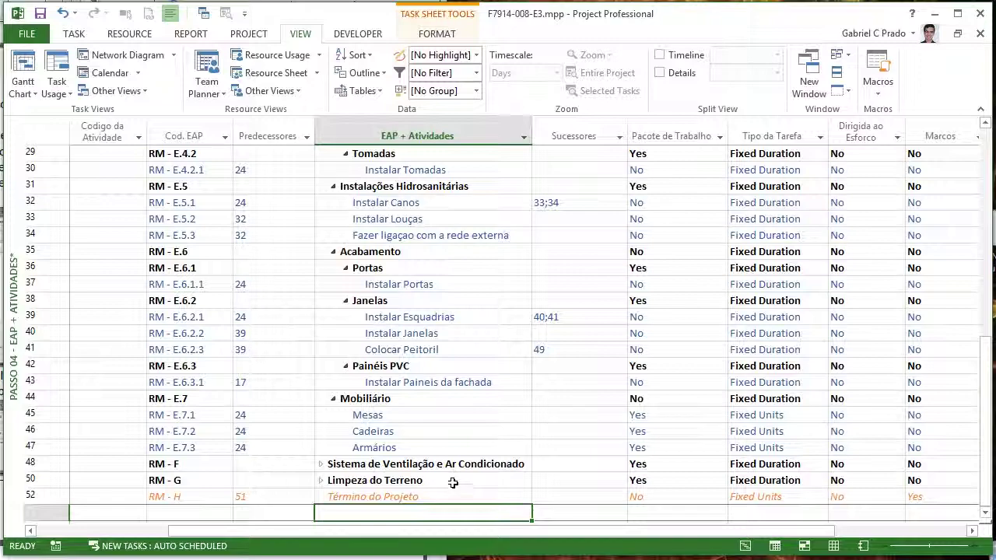
pyautogui.scroll(10, 450, 466)
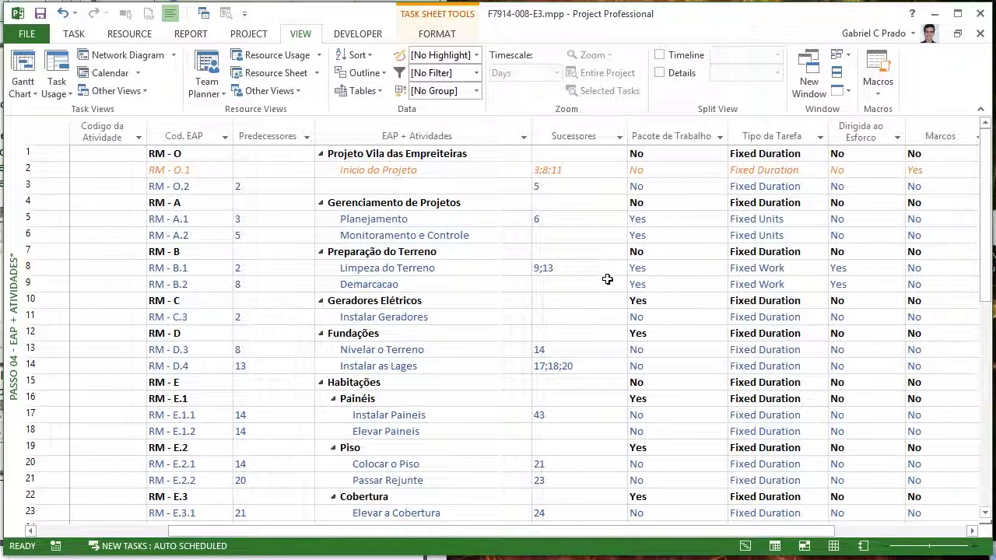
# Filter the sheet to blank Predecessores to check which tasks lack one, and restore the unfiltered list
pyautogui.click(309, 137)
pyautogui.click(184, 273)
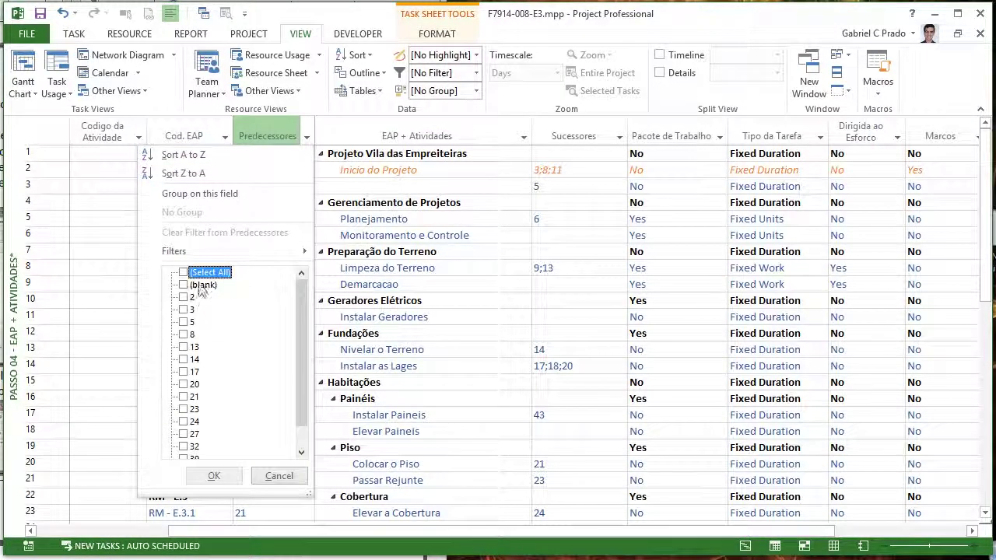
pyautogui.click(185, 285)
pyautogui.click(214, 476)
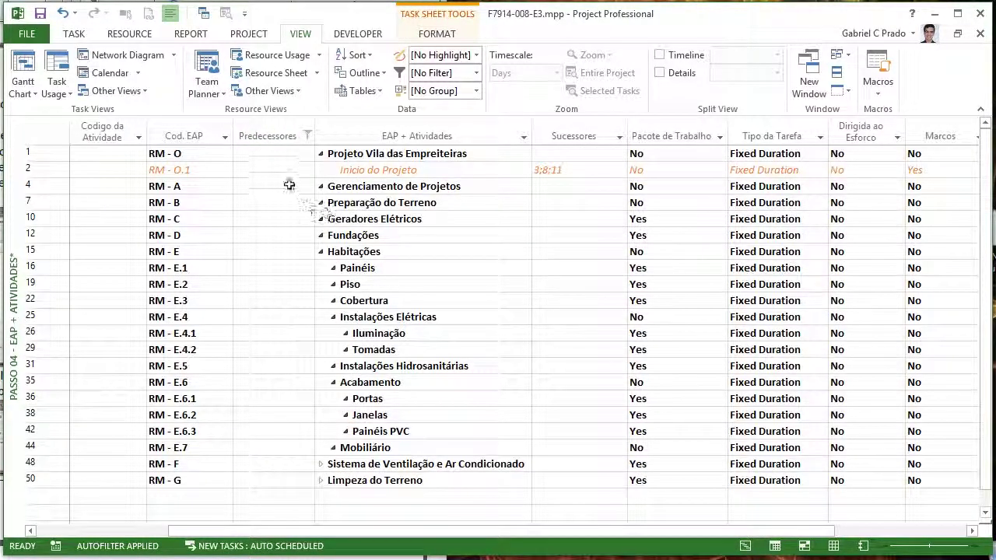
pyautogui.click(304, 144)
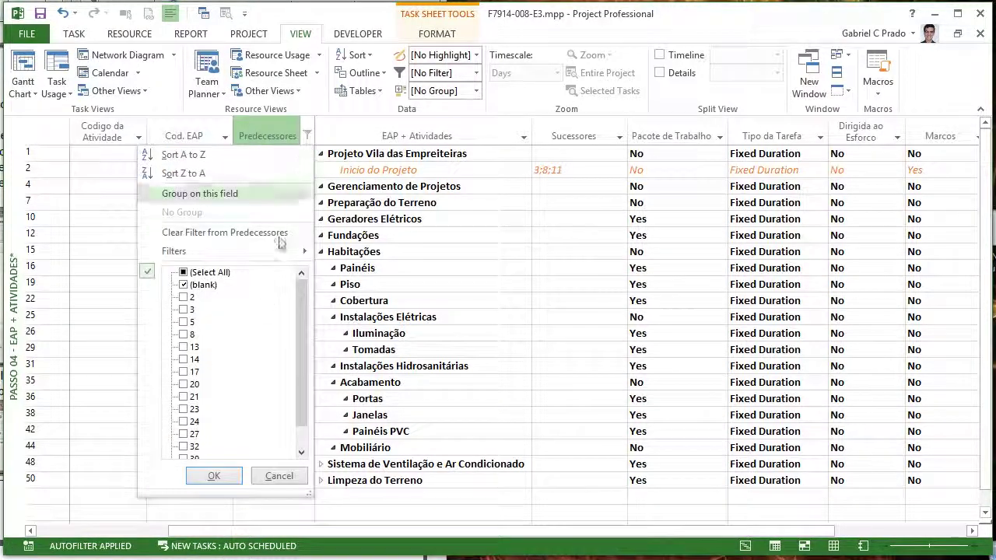
pyautogui.click(182, 329)
pyautogui.click(215, 474)
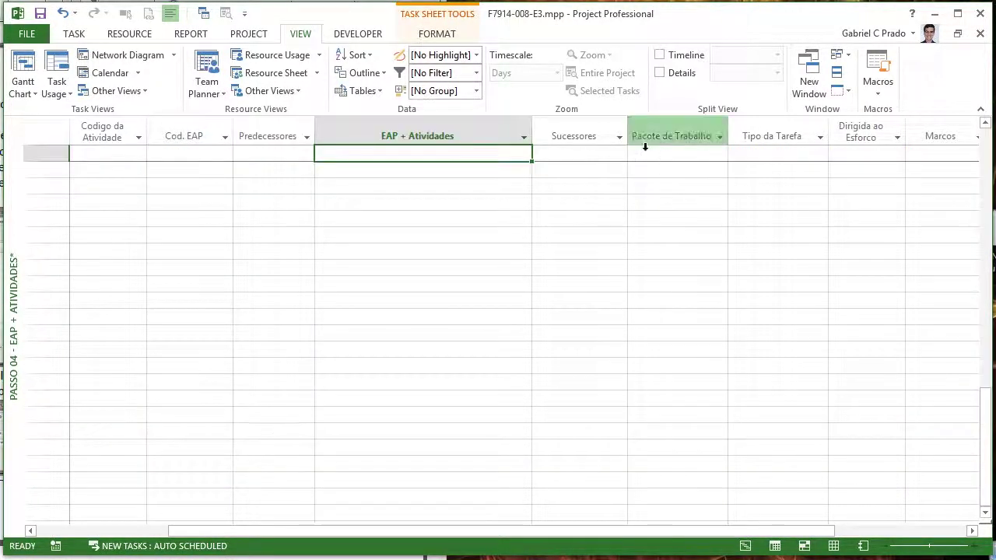
# Filter the sheet to blank Sucessores and review the listed activities, including the Término do Projeto row
pyautogui.click(620, 137)
pyautogui.click(521, 272)
pyautogui.click(509, 284)
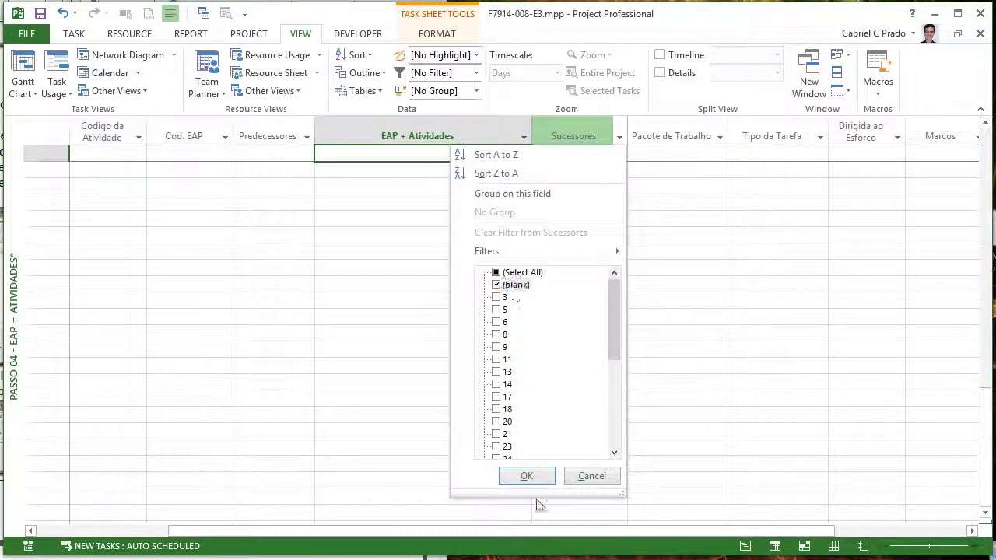
pyautogui.click(527, 476)
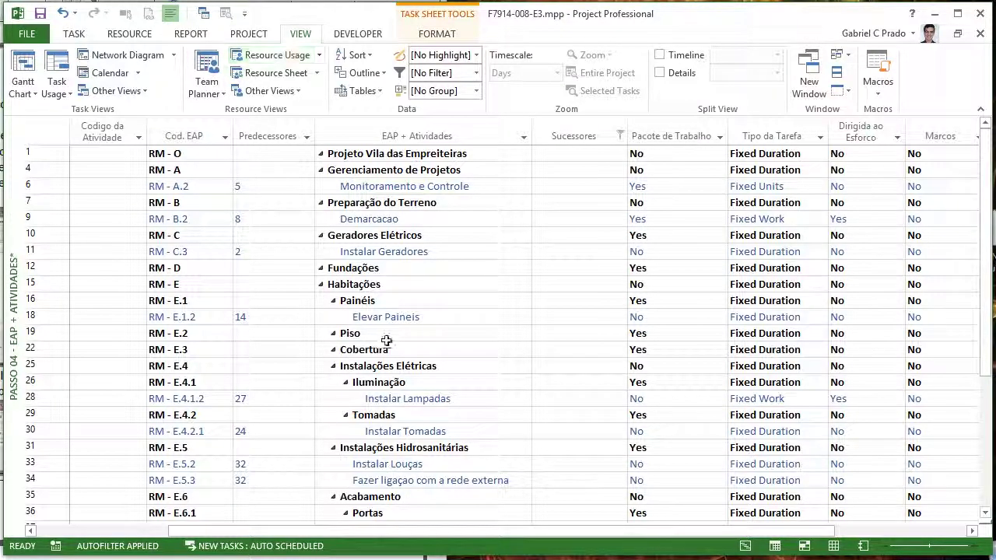
pyautogui.scroll(-6, 418, 265)
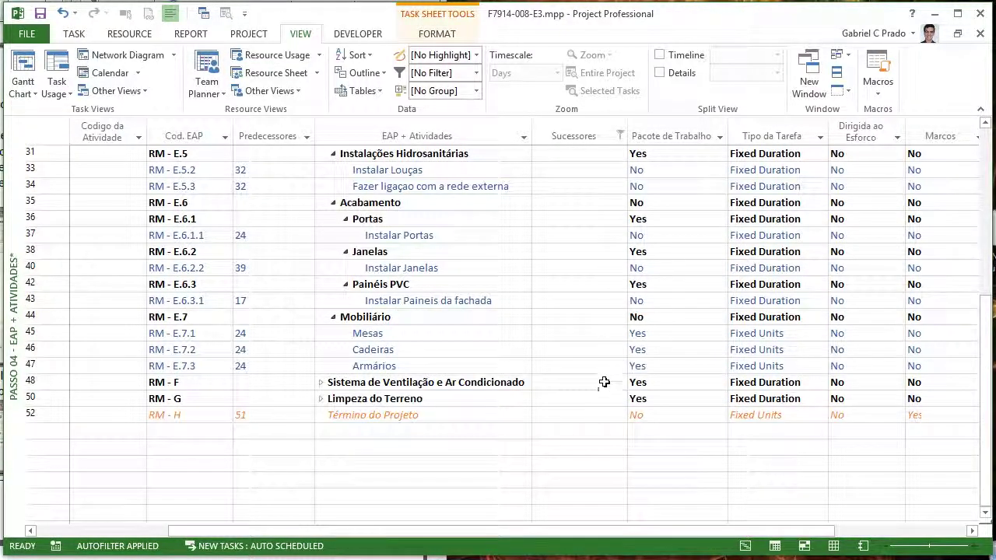
pyautogui.scroll(6, 587, 311)
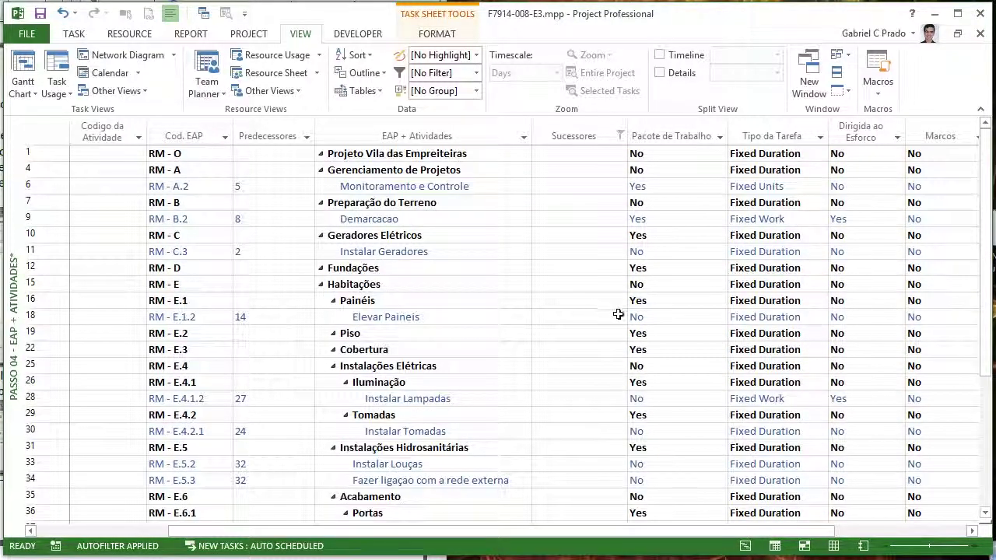
pyautogui.scroll(-7, 695, 356)
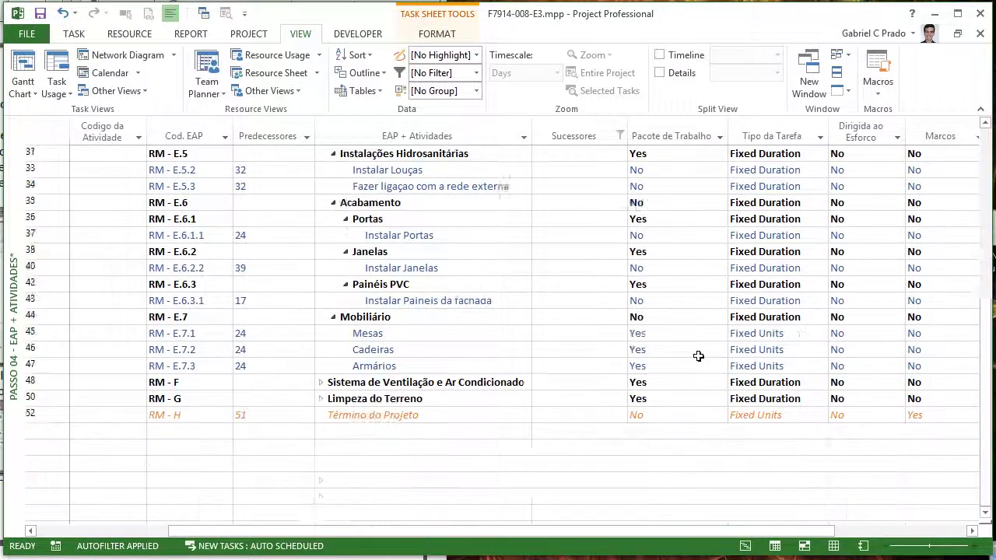
pyautogui.click(48, 366)
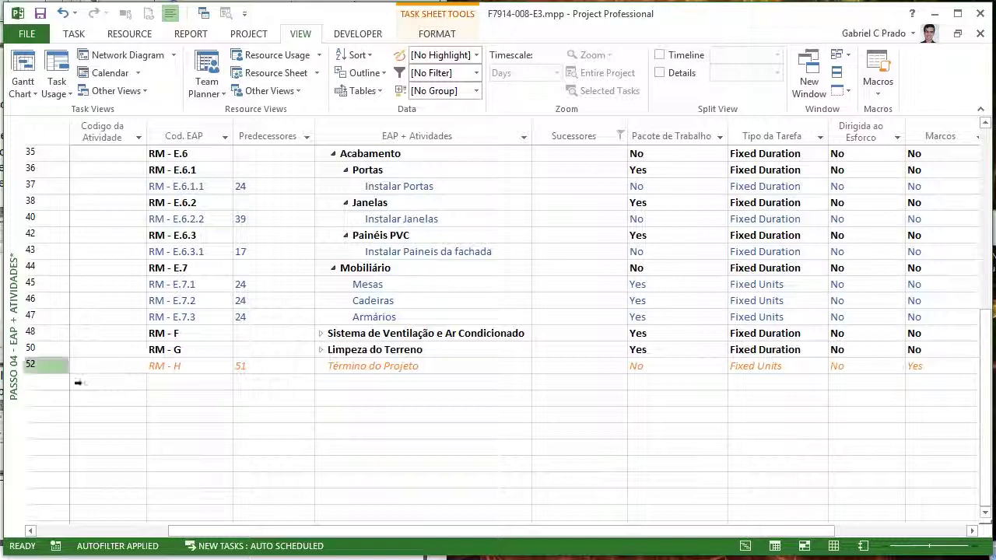
pyautogui.scroll(7, 494, 365)
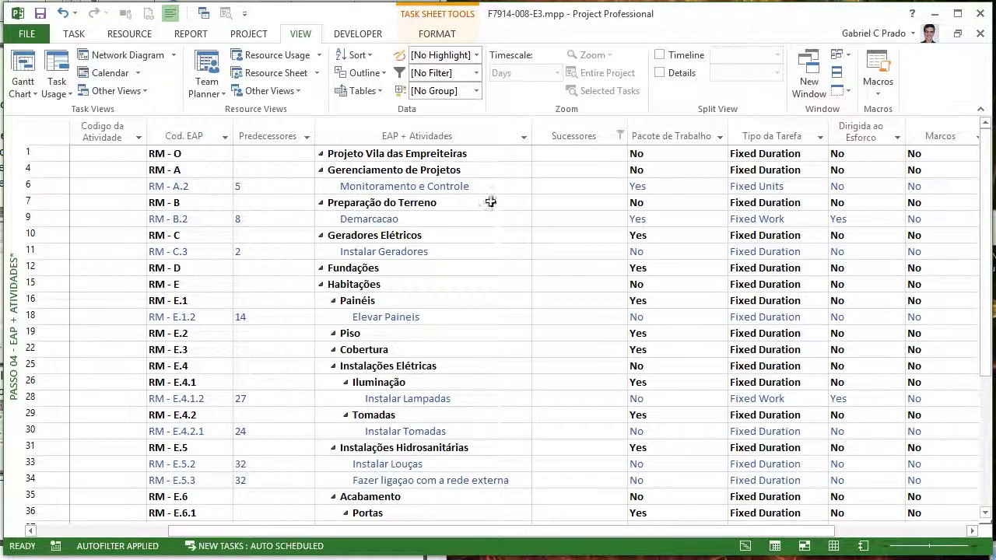
# Enter 52 as the successor of Demarcacao, Instalar Geradores and Elevar Paineis
pyautogui.click(576, 220)
pyautogui.write('52')
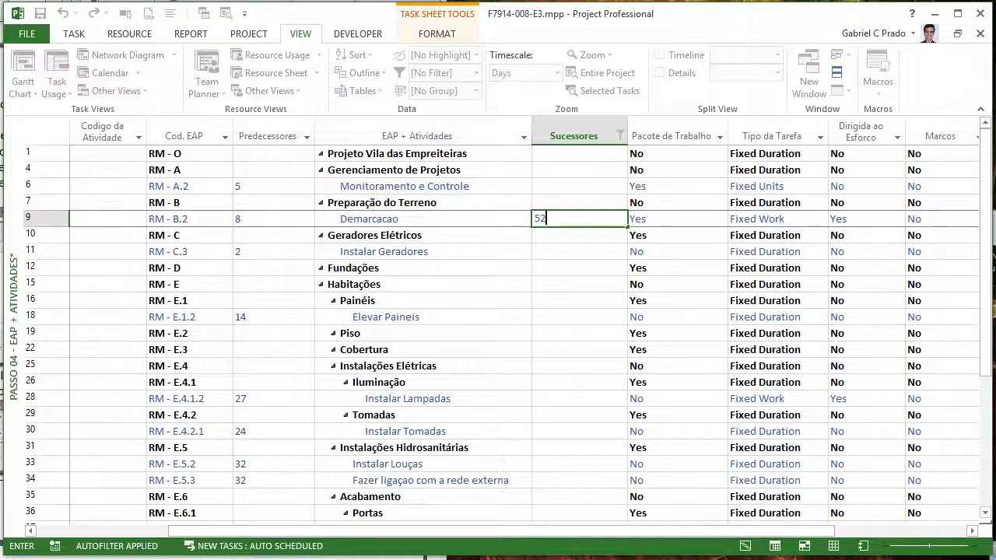
pyautogui.press('Return')
pyautogui.write('52')
pyautogui.press('Return')
pyautogui.press('Down')
pyautogui.press('Down')
pyautogui.press('Down')
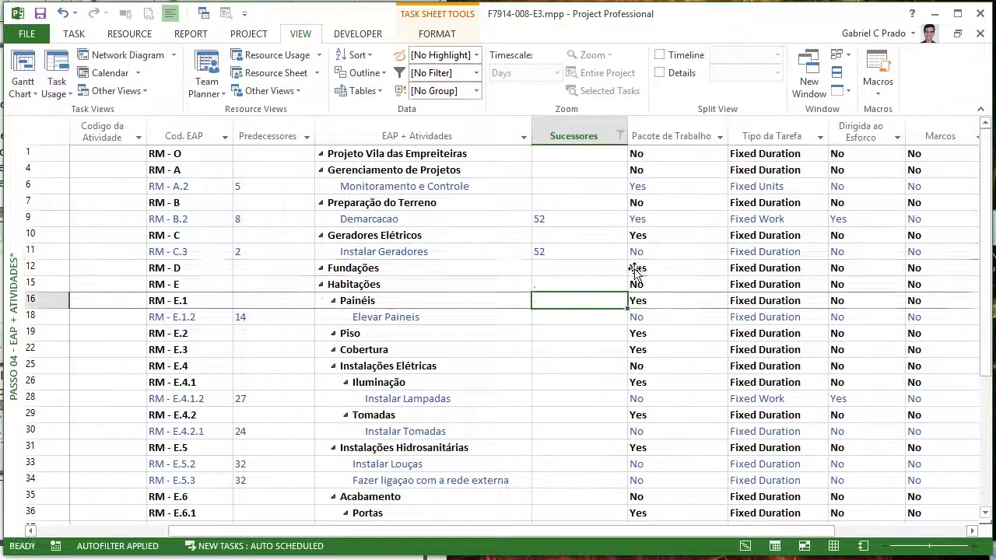
pyautogui.write('52')
pyautogui.press('Return')
# Enter 52 as the successor of Instalar Lampadas and Instalar Tomadas, correcting the mistyped entry
pyautogui.press('Down')
pyautogui.press('Down')
pyautogui.press('Down')
pyautogui.press('Down')
pyautogui.write('52')
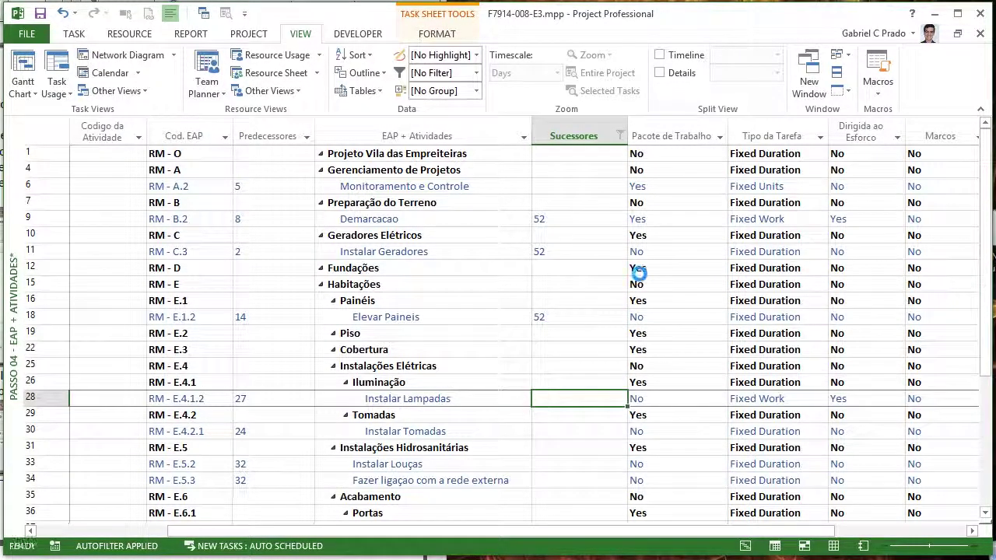
pyautogui.press('Return')
pyautogui.press('Down')
pyautogui.write('25')
pyautogui.press('Return')
pyautogui.press('Up')
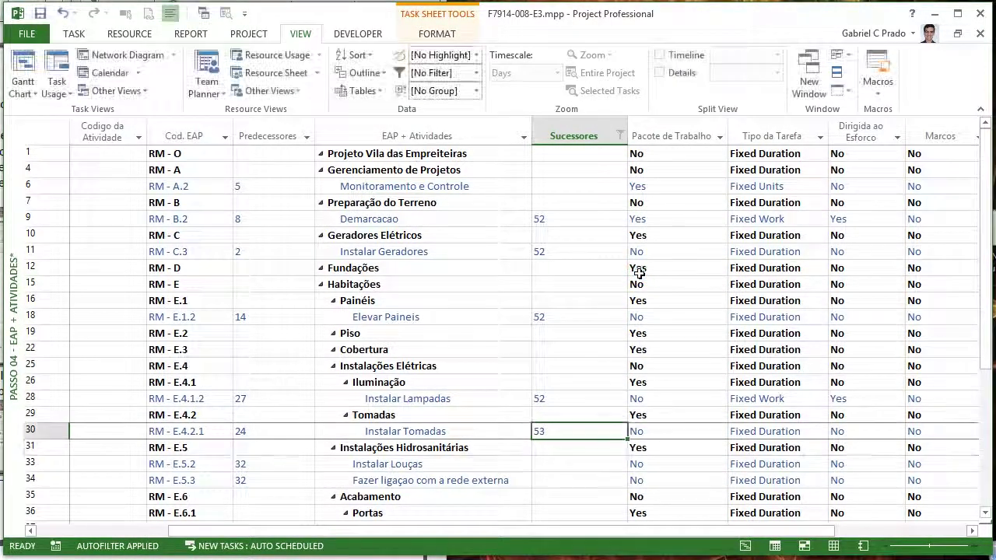
pyautogui.write('52')
pyautogui.press('Return')
# Enter 52 as the successor of Instalar Louças and Fazer ligaçao com a rede externa
pyautogui.press('Down')
pyautogui.write('52')
pyautogui.press('Return')
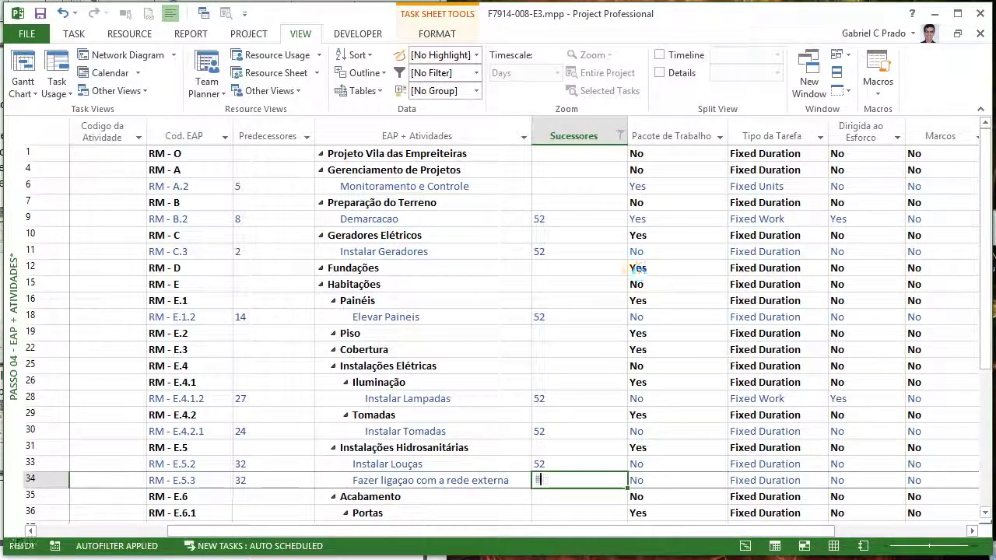
pyautogui.write('52')
pyautogui.press('Return')
# Enter 52 as the successor of Instalar Portas, Instalar Janelas and Instalar Paineis da fachada under Acabamento
pyautogui.scroll(-5, 597, 401)
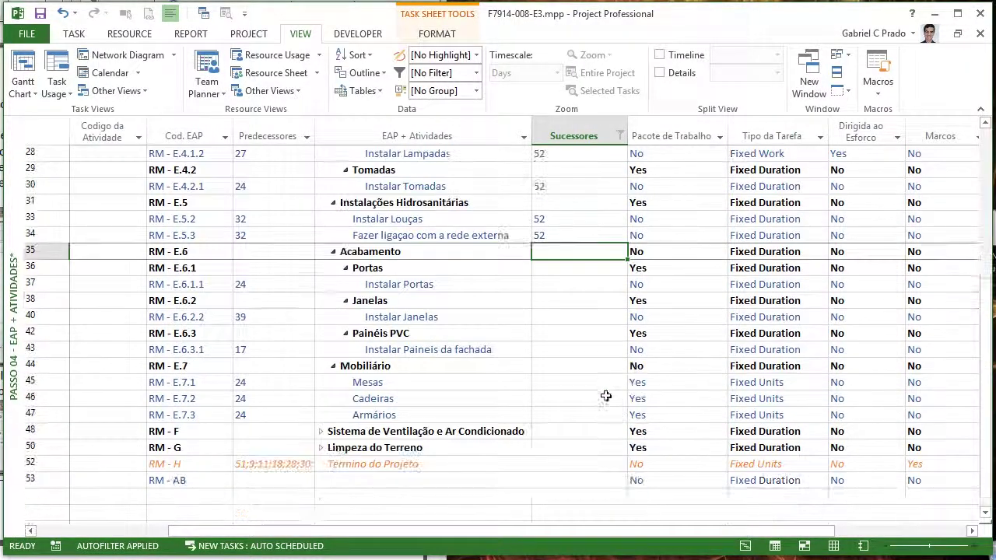
pyautogui.click(565, 286)
pyautogui.write('52')
pyautogui.press('Return')
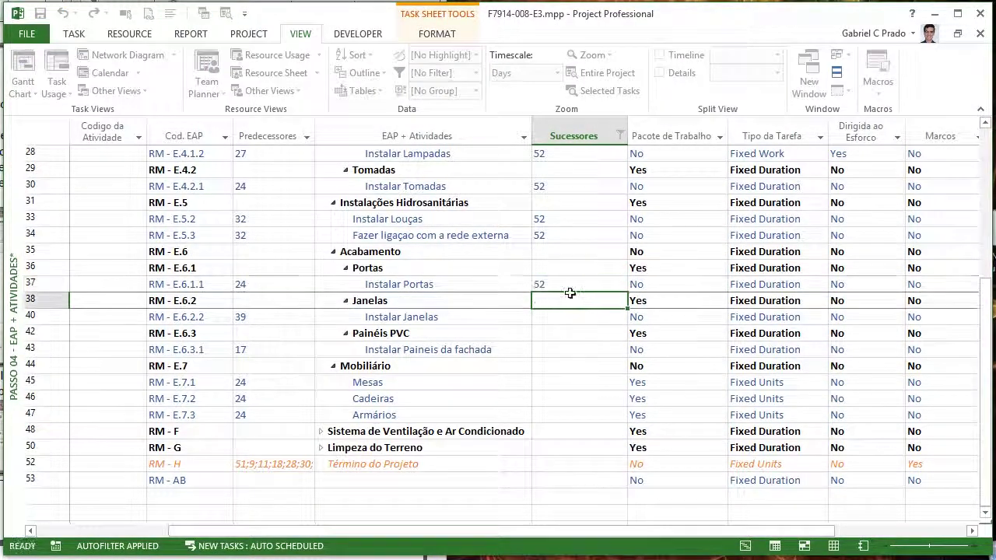
pyautogui.press('Down')
pyautogui.write('52')
pyautogui.press('Return')
pyautogui.press('Down')
pyautogui.write('52')
pyautogui.press('Return')
# Enter 52 as the successor of Mesas, Cadeiras and Armários under Mobiliário
pyautogui.press('Down')
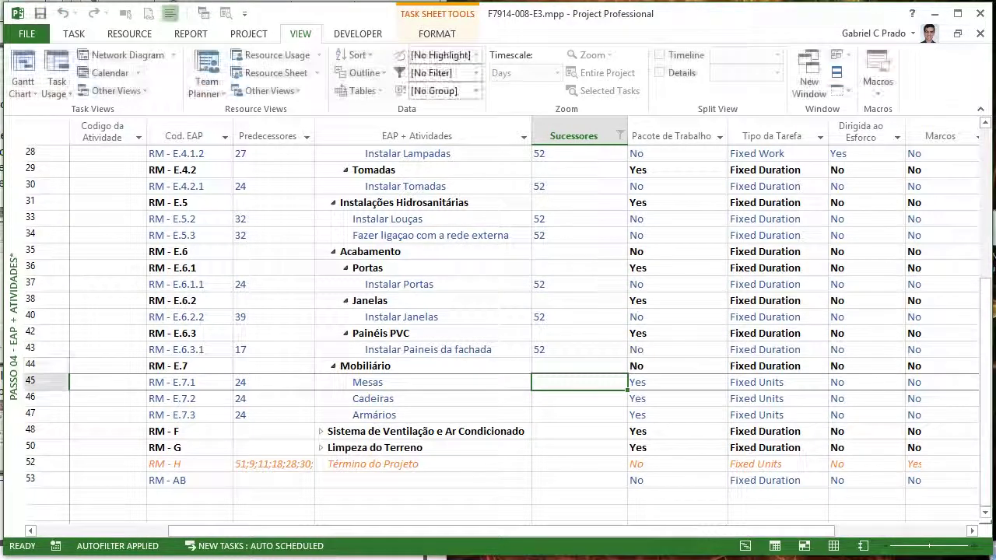
pyautogui.write('52')
pyautogui.press('Return')
pyautogui.write('52')
pyautogui.press('Return')
pyautogui.write('52')
pyautogui.press('Return')
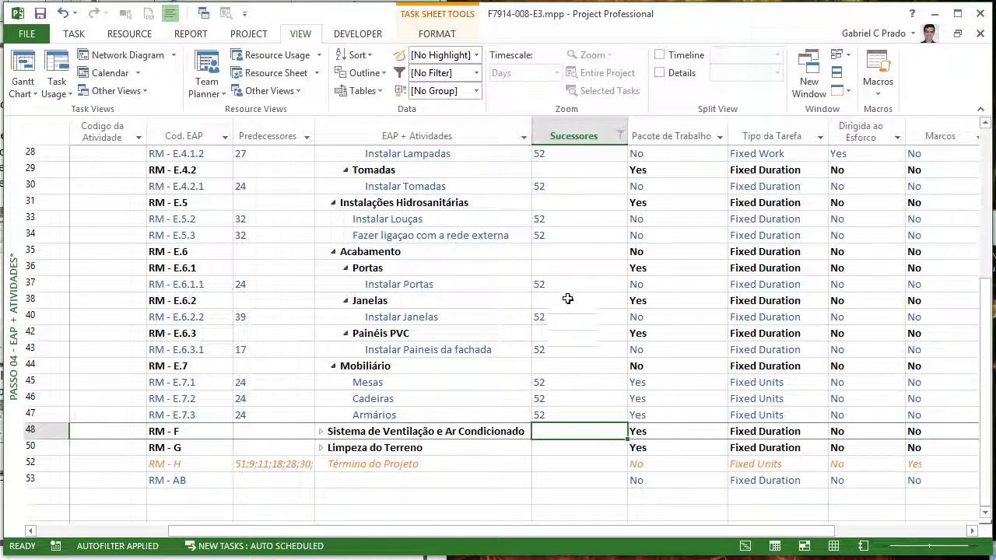
# Expand Sistema de Ventilação e Ar Condicionado and Limpeza do Terreno, and reapply the blank Sucessores filter
pyautogui.scroll(-4, 336, 464)
pyautogui.click(329, 454)
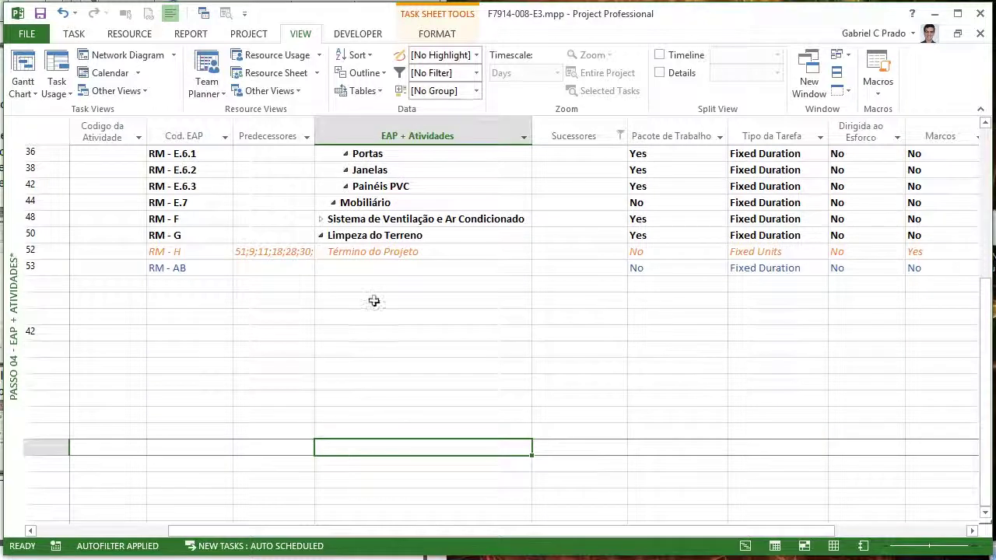
pyautogui.click(323, 220)
pyautogui.click(321, 219)
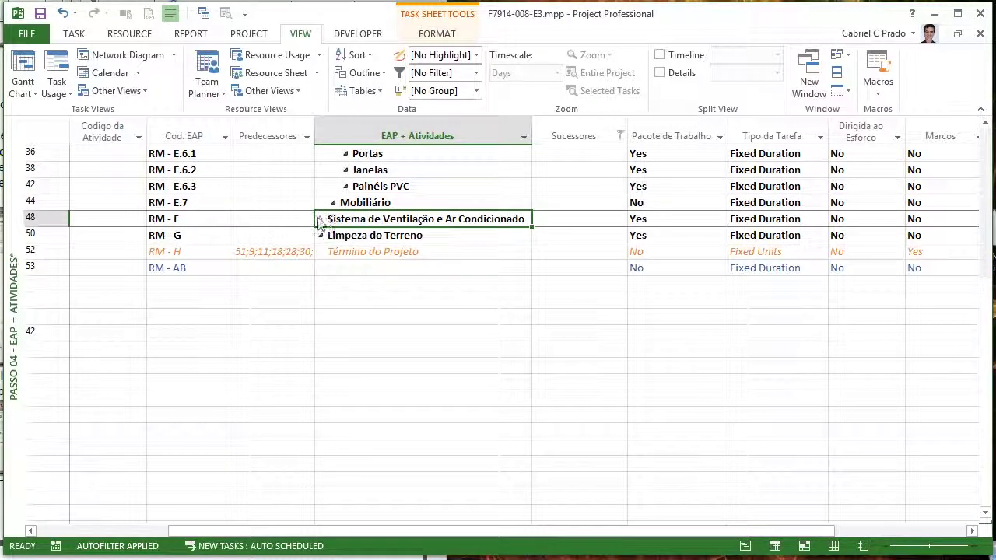
pyautogui.click(618, 136)
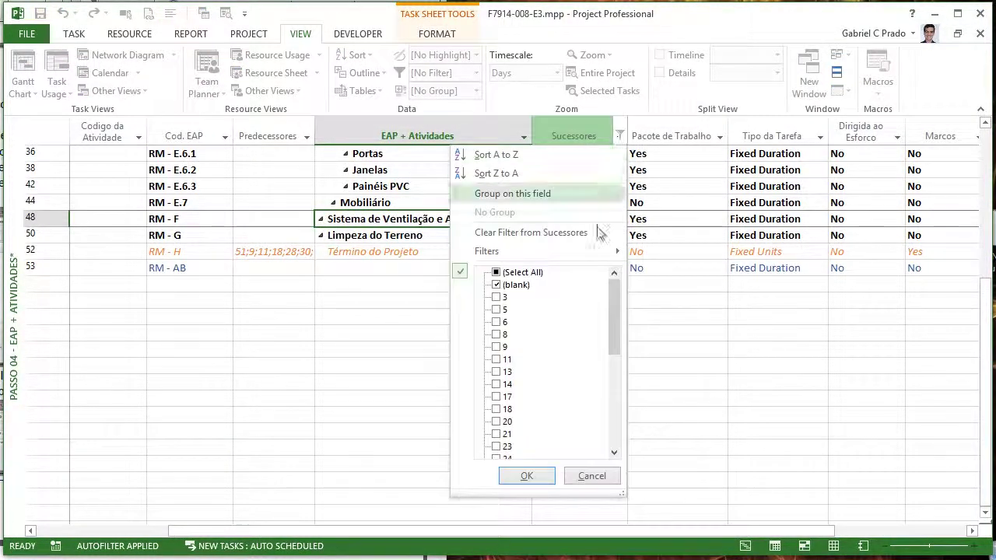
pyautogui.click(506, 271)
pyautogui.click(526, 476)
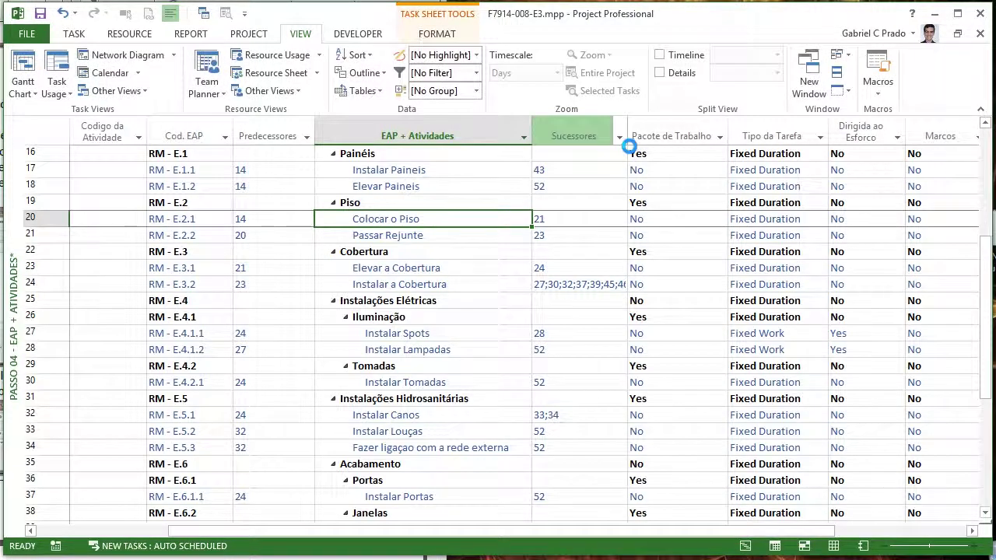
pyautogui.click(620, 137)
pyautogui.click(506, 272)
pyautogui.click(506, 285)
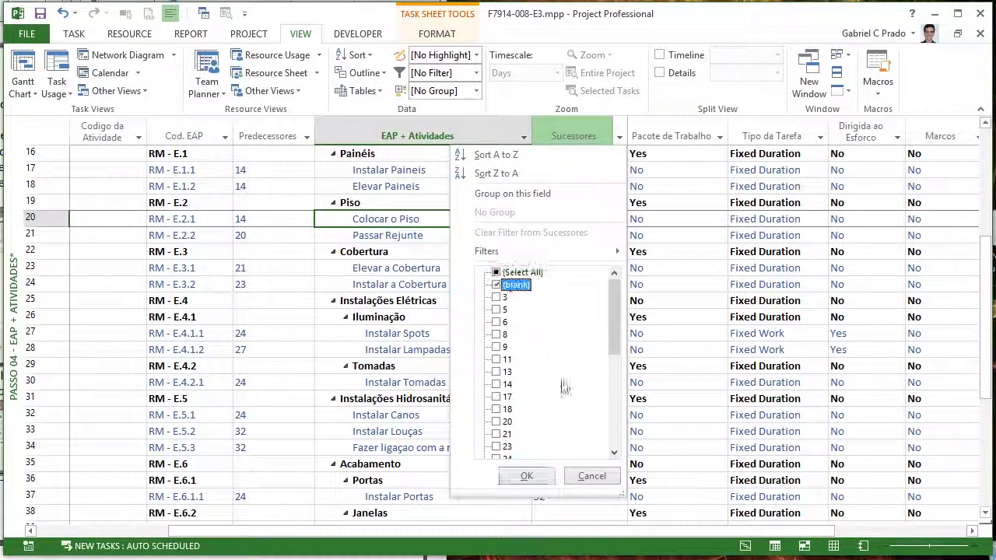
pyautogui.click(526, 476)
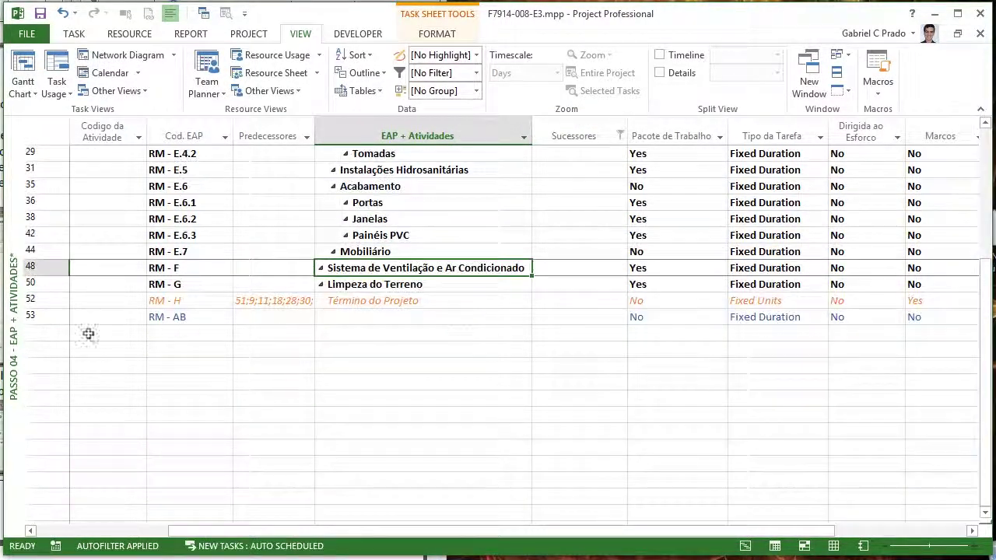
# Delete the unnamed task in row 53 and restore the list unfiltered by Sucessores
pyautogui.click(60, 319)
pyautogui.press('Delete')
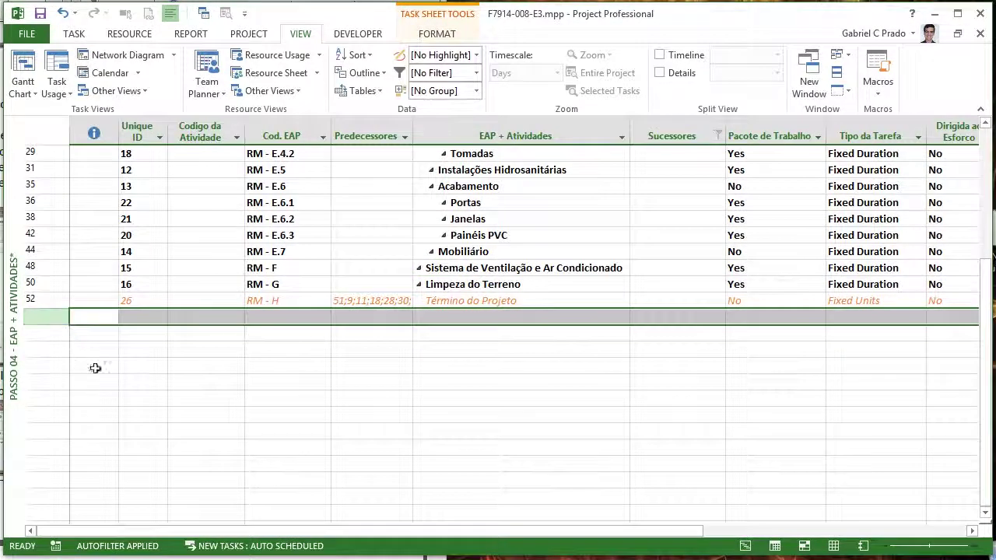
pyautogui.scroll(4, 94, 368)
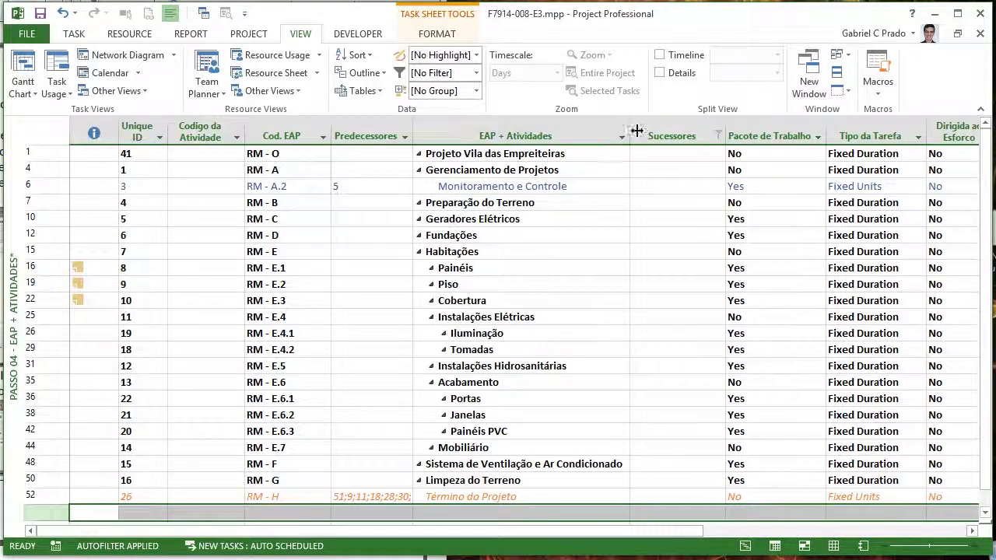
pyautogui.click(717, 136)
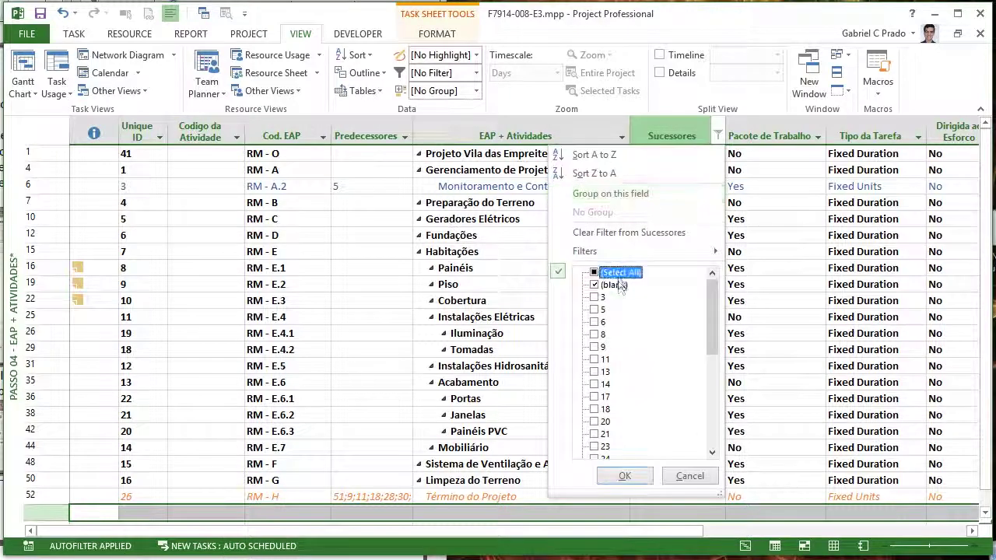
pyautogui.click(614, 273)
pyautogui.click(625, 475)
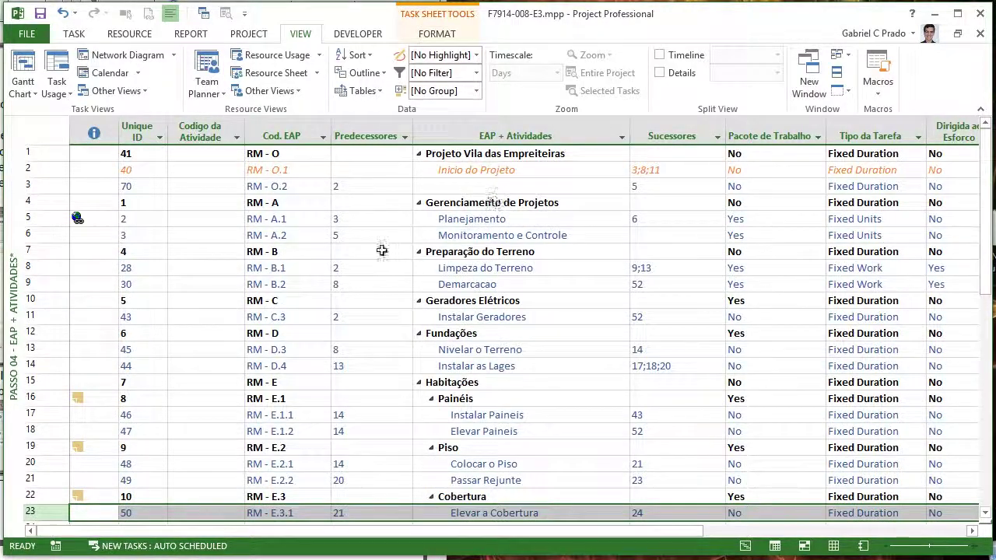
# Remove the predecessor of Monitoramento e Controle
pyautogui.click(377, 237)
pyautogui.press('F2')
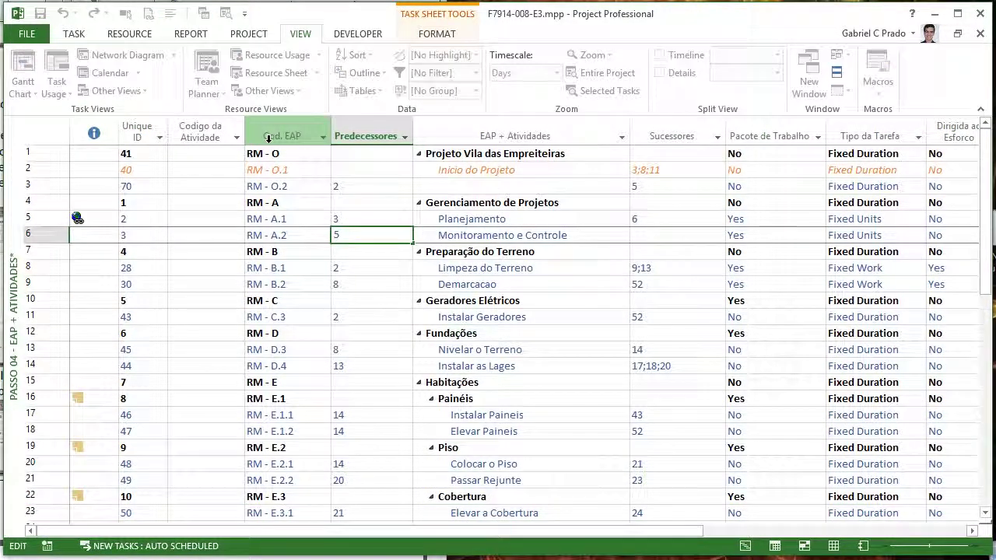
pyautogui.press('BackSpace')
pyautogui.press('Return')
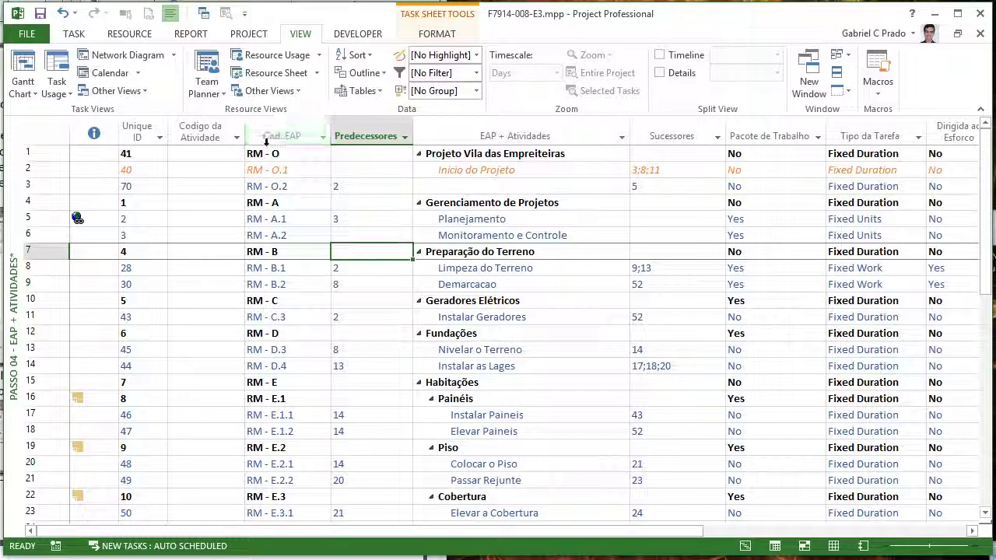
# Enter 52 as the successor of Planejamento
pyautogui.click(668, 221)
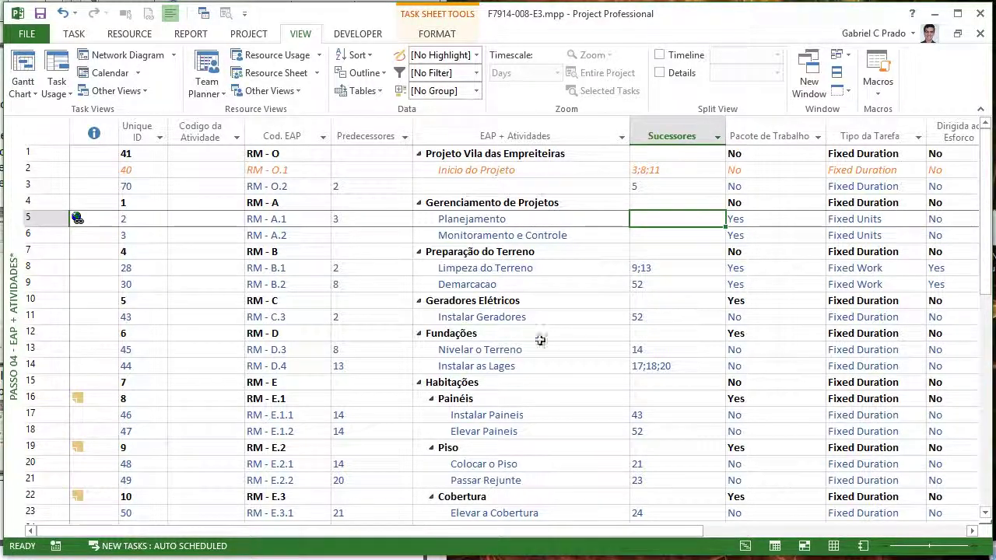
pyautogui.scroll(-3, 536, 241)
pyautogui.scroll(3, 560, 243)
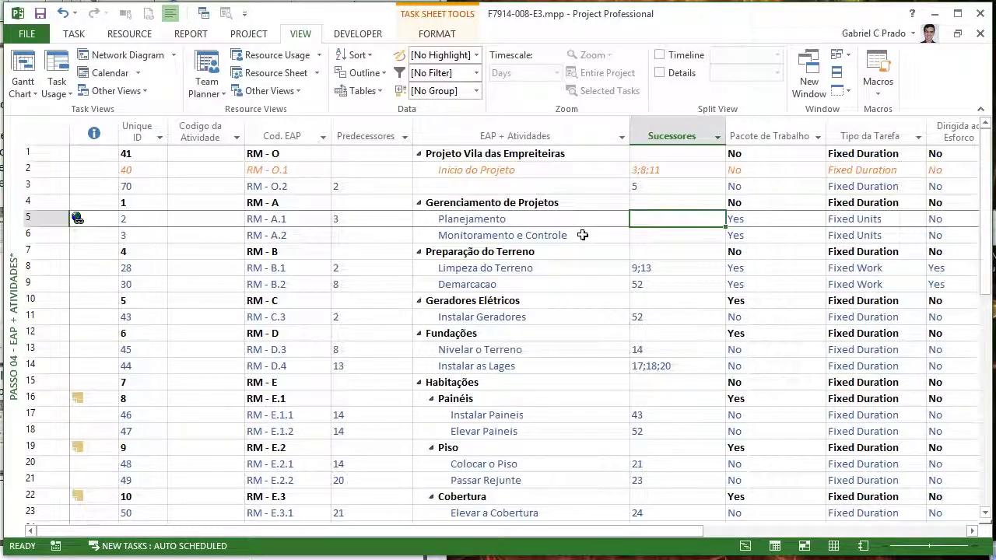
pyautogui.write('52')
pyautogui.press('Return')
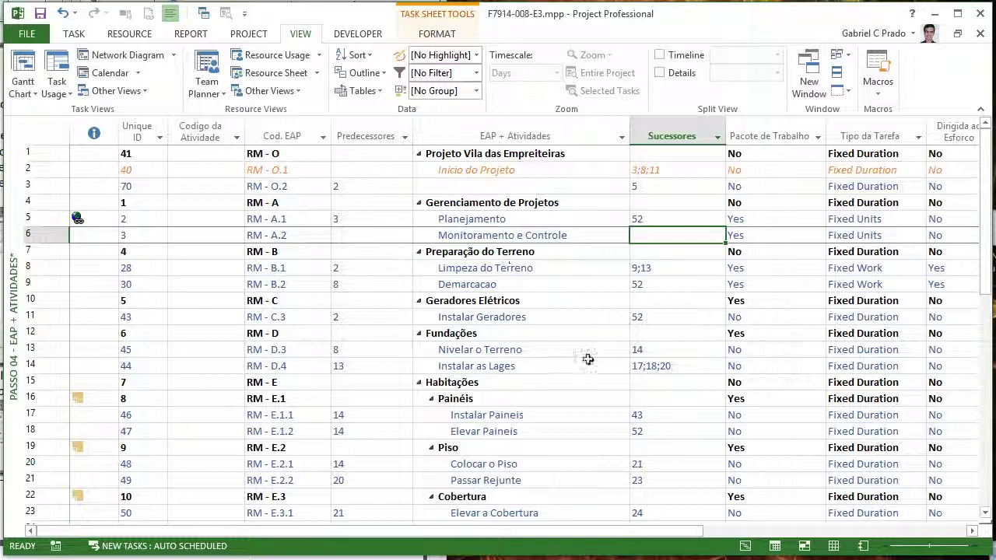
# Widen the Sucessores column so the full successor list of Instalar a Cobertura fits
pyautogui.moveTo(987, 176); pyautogui.dragTo(859, 210)
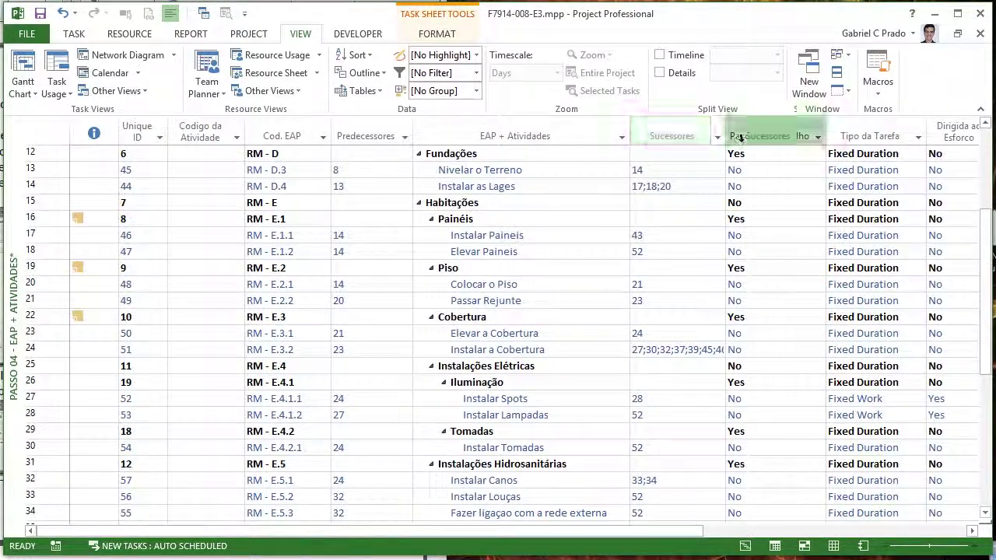
pyautogui.moveTo(726, 136); pyautogui.dragTo(755, 155)
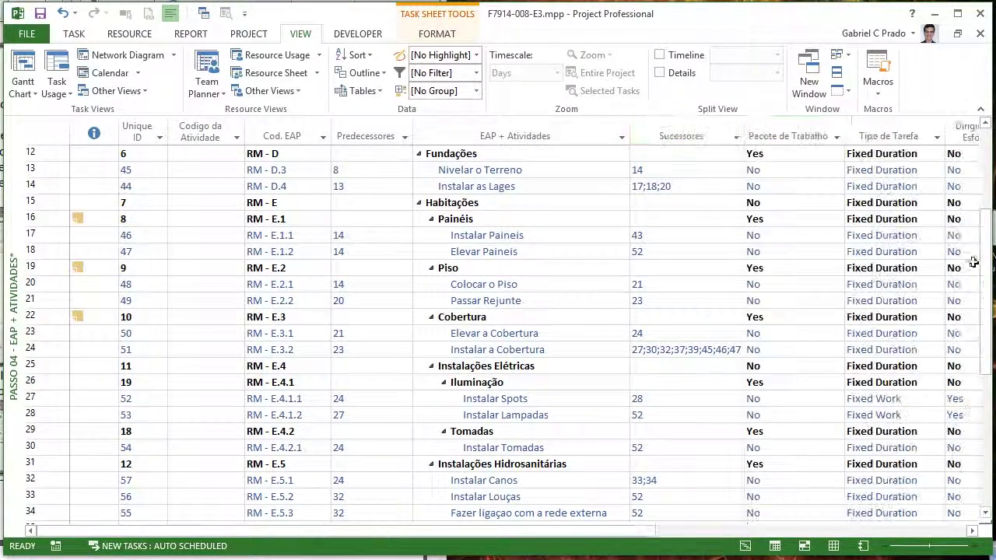
pyautogui.scroll(4, 604, 242)
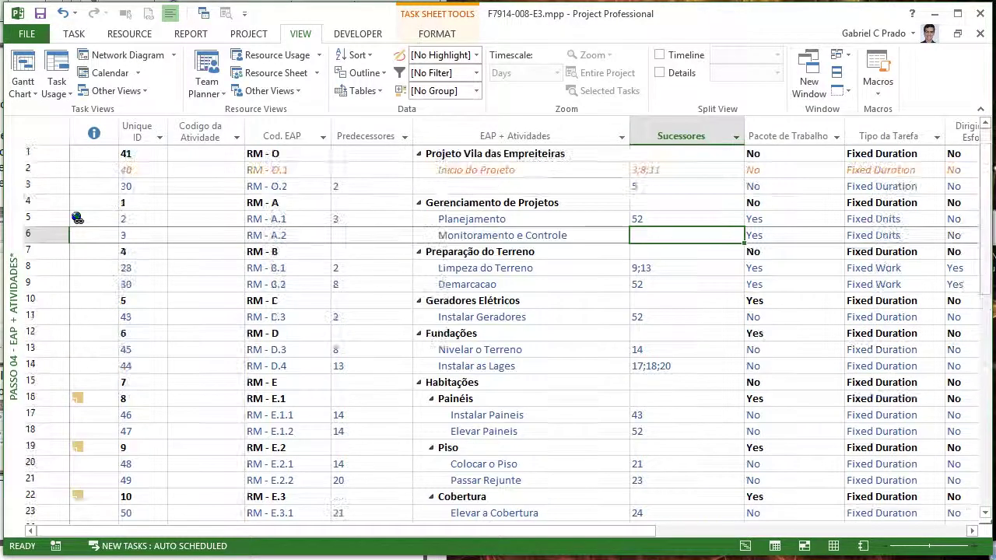
# Inspect the predecessor details of Limpeza do Terreno, including the available link types and the lag, without changing them
pyautogui.doubleClick(367, 268)
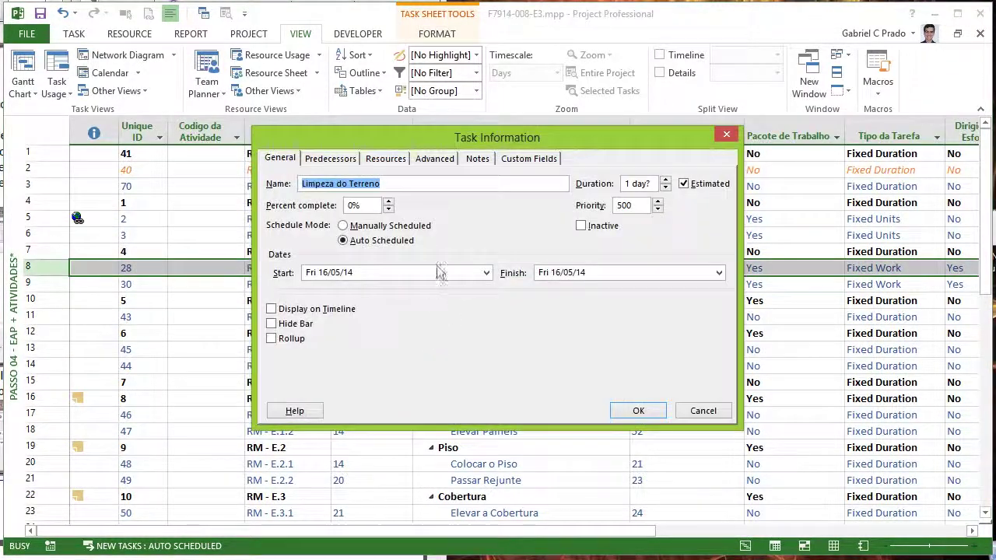
pyautogui.click(426, 159)
pyautogui.click(331, 158)
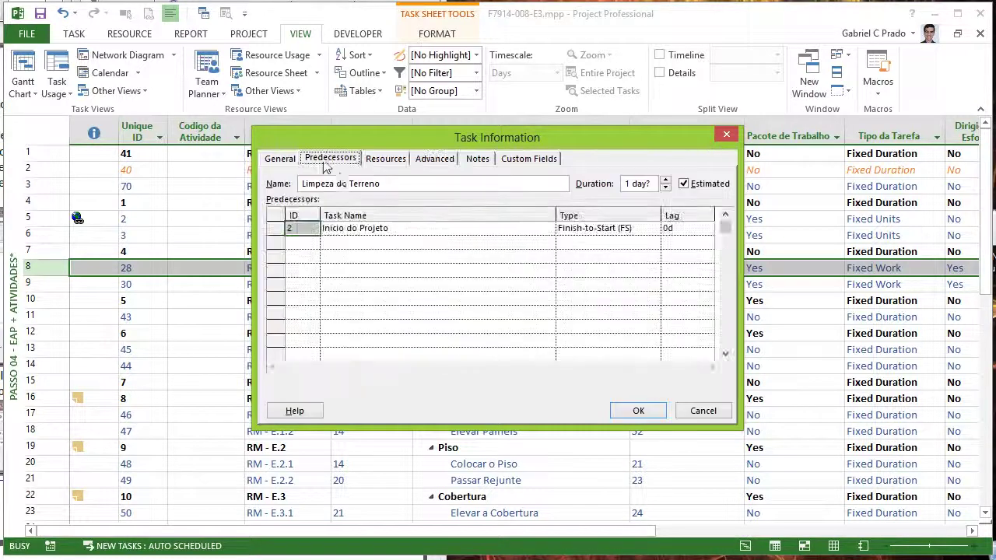
pyautogui.click(655, 230)
pyautogui.click(655, 230)
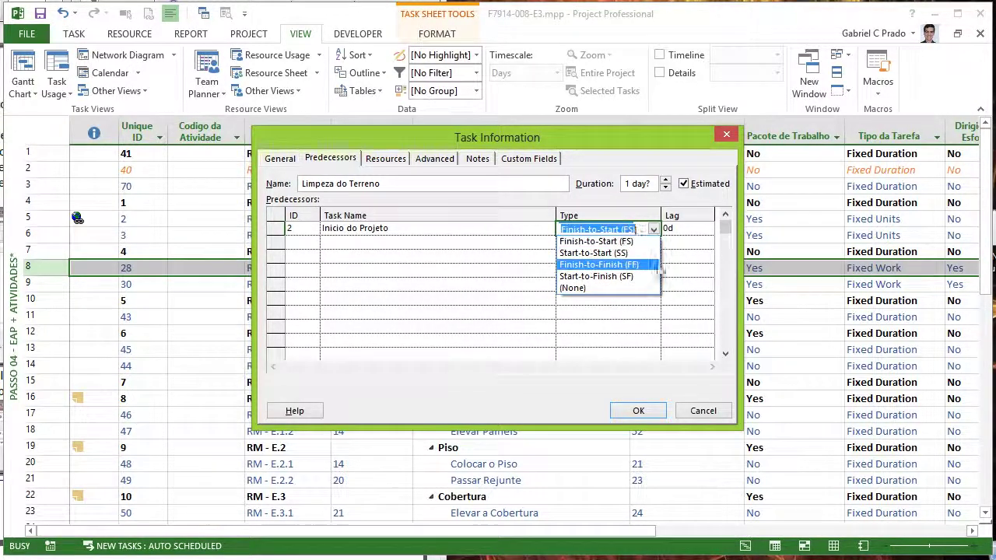
pyautogui.click(704, 241)
pyautogui.click(700, 228)
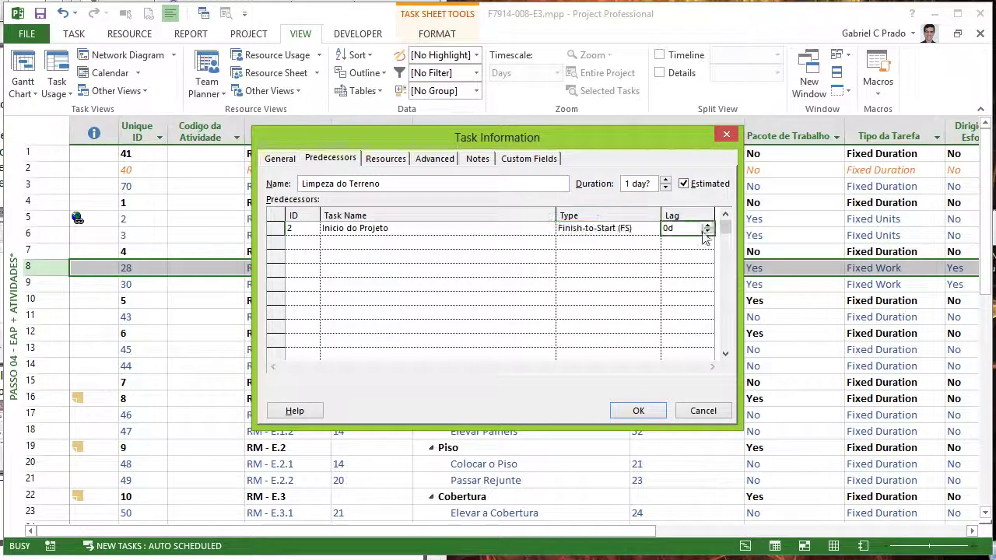
pyautogui.click(726, 136)
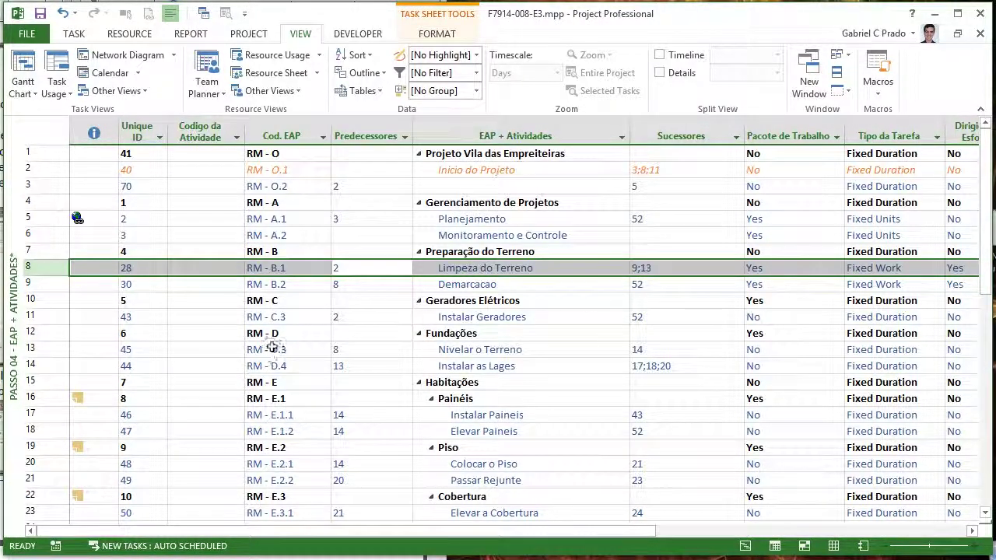
# Reopen the task information of Limpeza do Terreno and check the dependency type options of its predecessor again
pyautogui.click(377, 272)
pyautogui.doubleClick(379, 277)
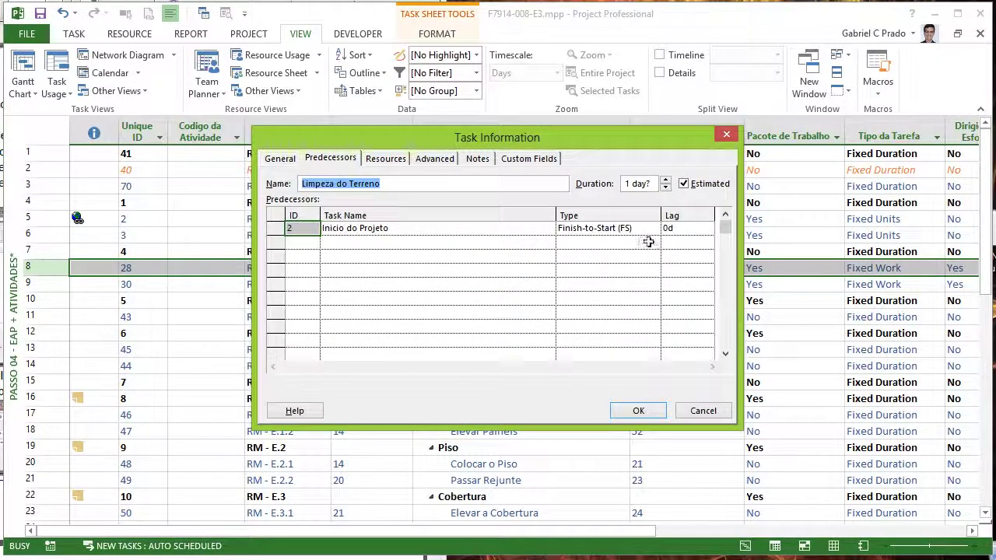
pyautogui.click(646, 228)
pyautogui.click(653, 230)
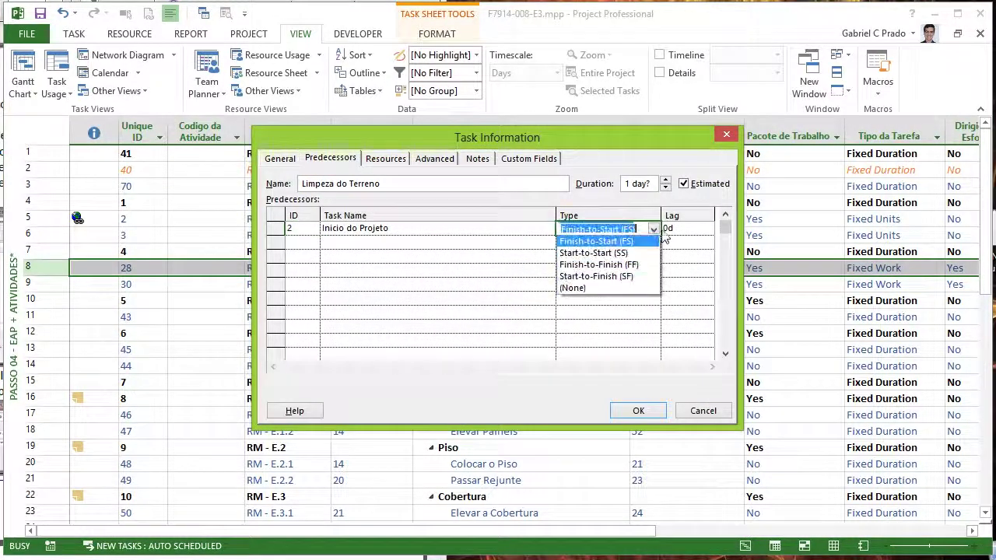
pyautogui.click(691, 233)
pyautogui.click(726, 134)
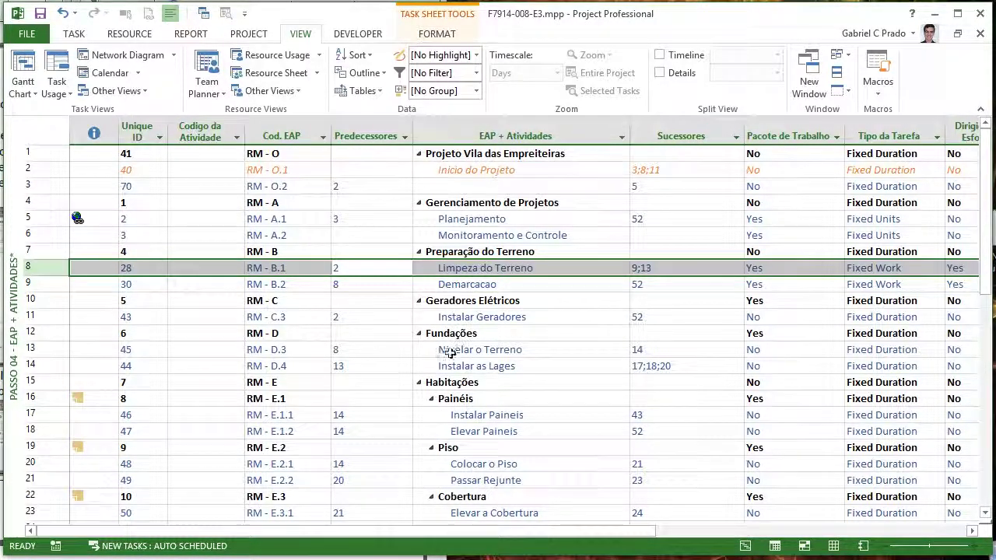
# Set the predecessor of Instalar Lampadas to 27SS
pyautogui.scroll(-6, 450, 352)
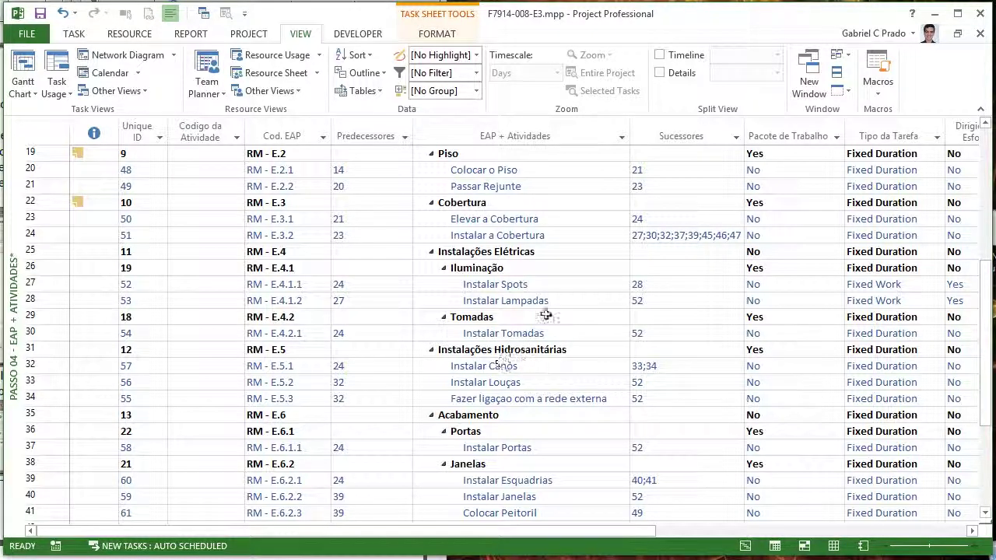
pyautogui.click(43, 305)
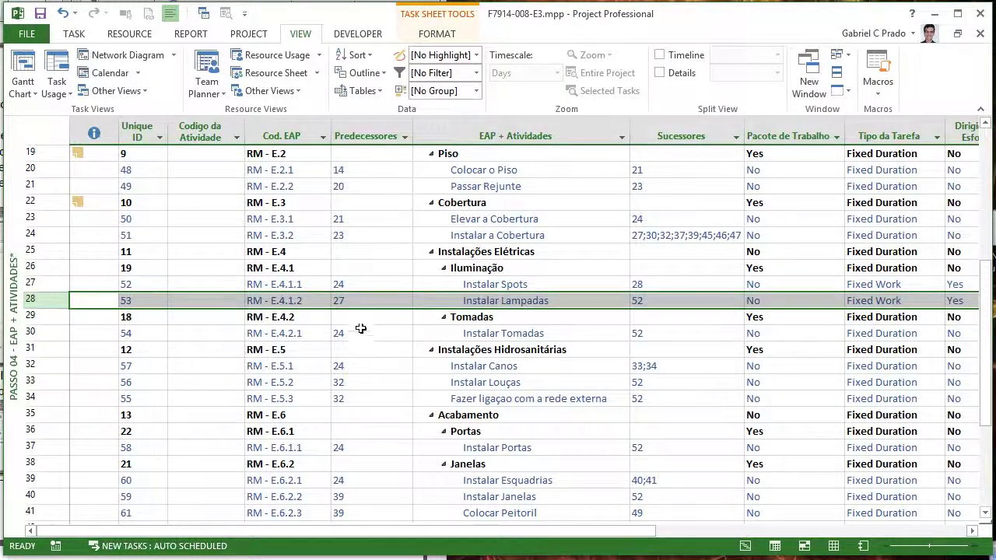
pyautogui.click(372, 300)
pyautogui.press('F2')
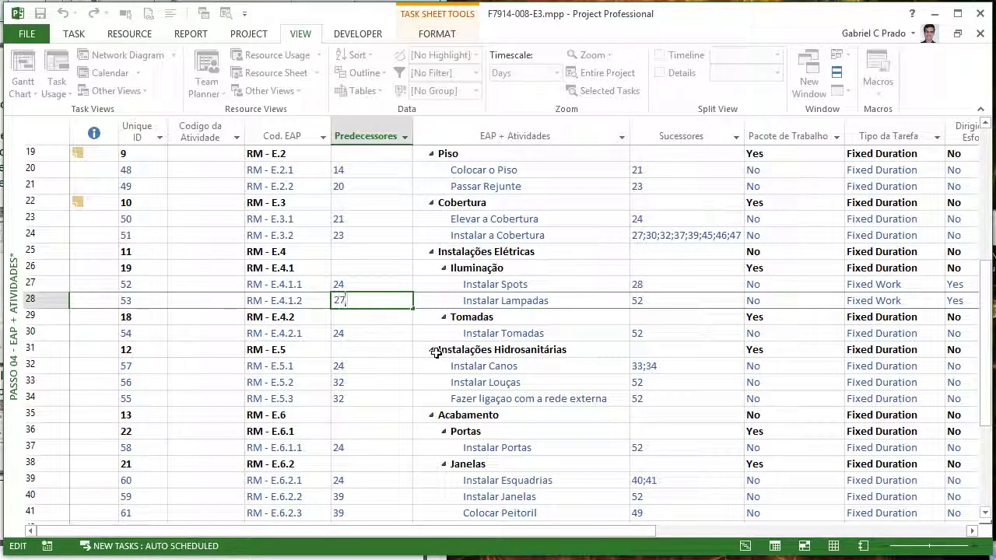
pyautogui.write('SS')
pyautogui.press('Return')
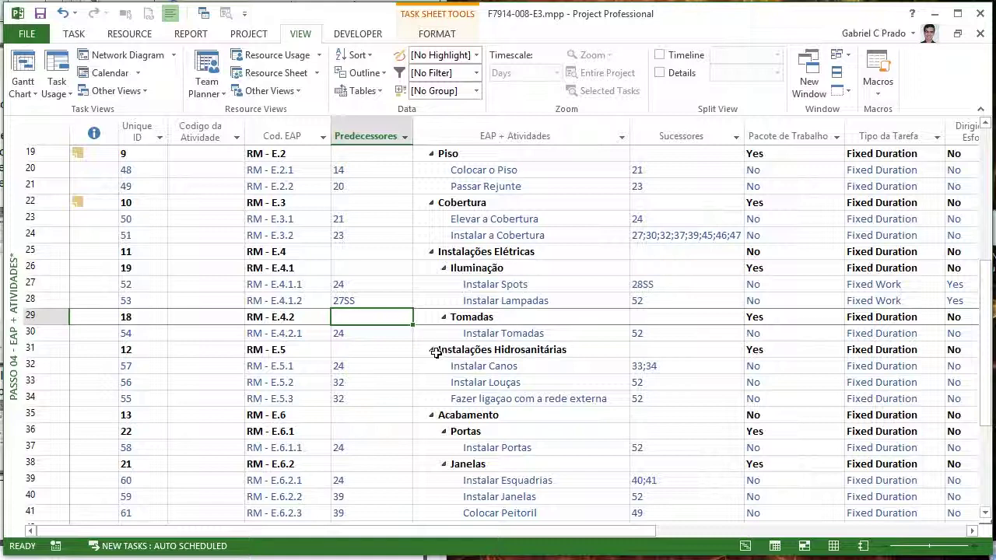
# Change the predecessor of Instalar Lampadas to a finish-to-start link with a two-day lead, 27FS-2 days
pyautogui.click(517, 288)
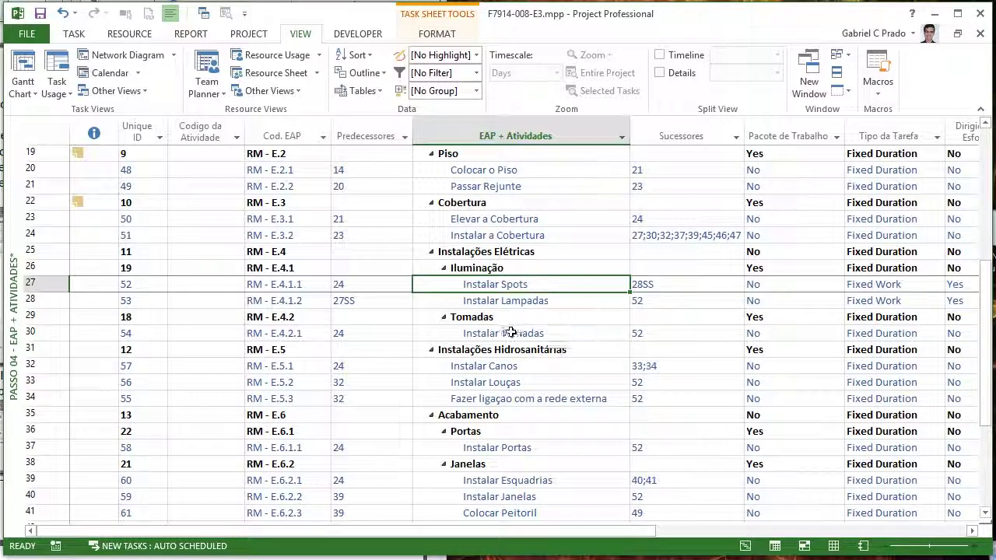
pyautogui.click(534, 305)
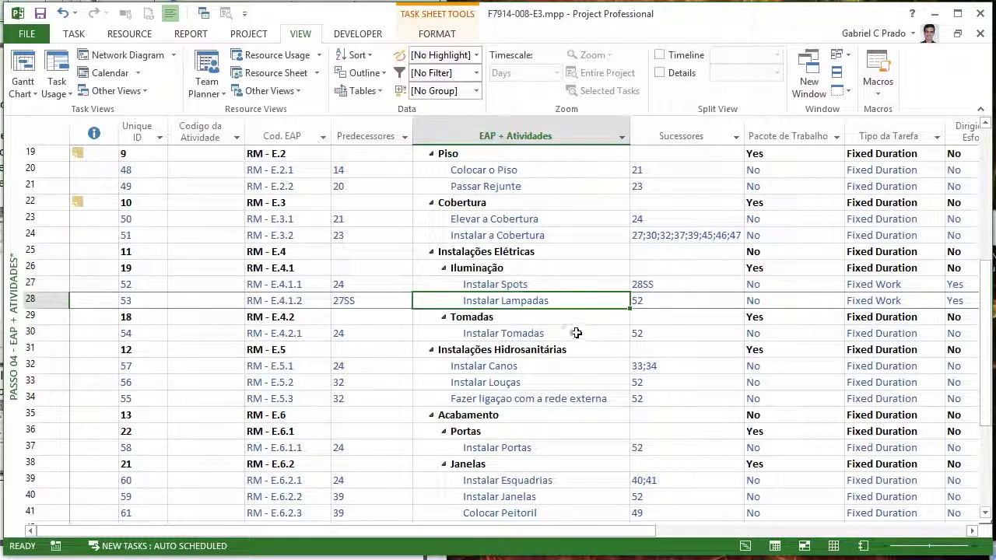
pyautogui.press('Left')
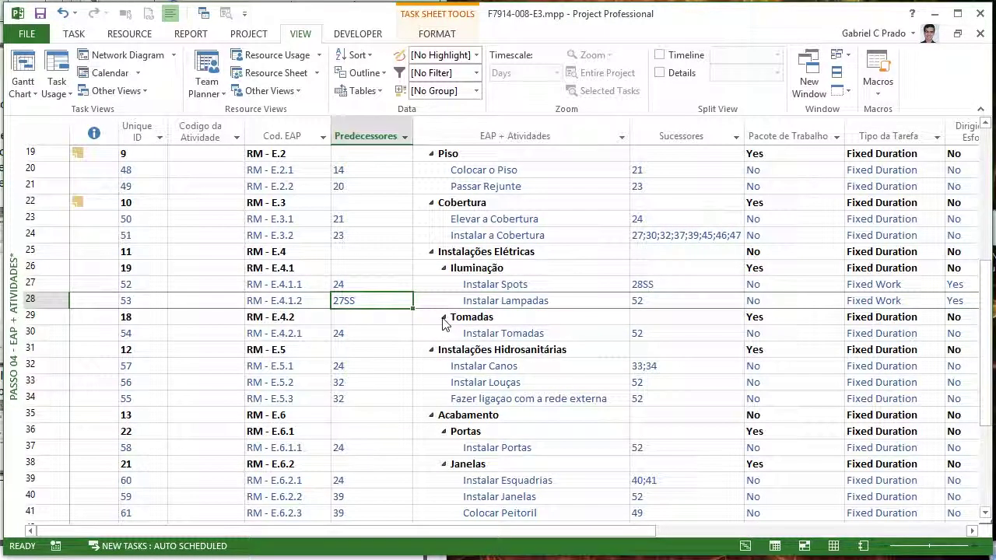
pyautogui.press('F2')
pyautogui.press('BackSpace')
pyautogui.press('BackSpace')
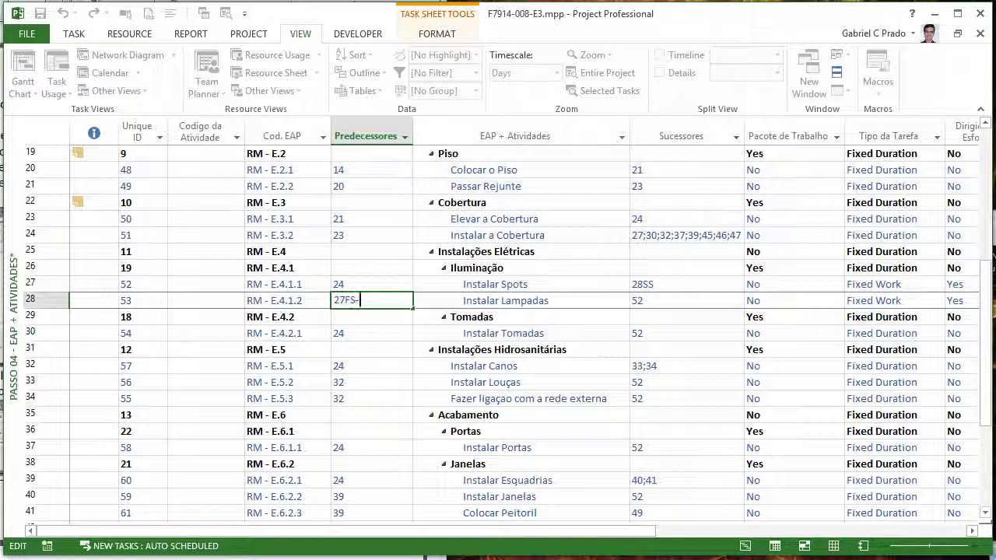
pyautogui.press('Return')
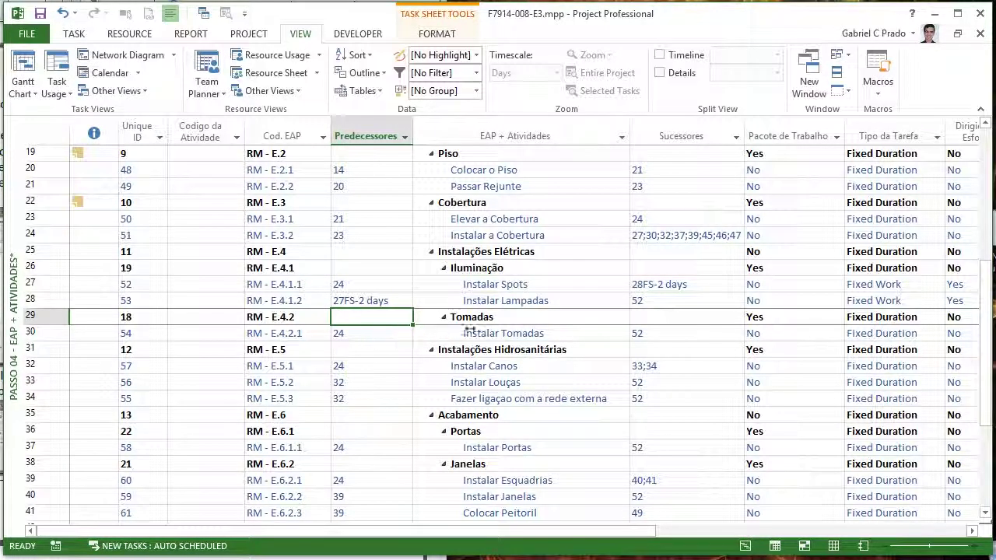
# Review the dependency between Instalar Spots and Instalar Lampadas in the task list
pyautogui.click(375, 302)
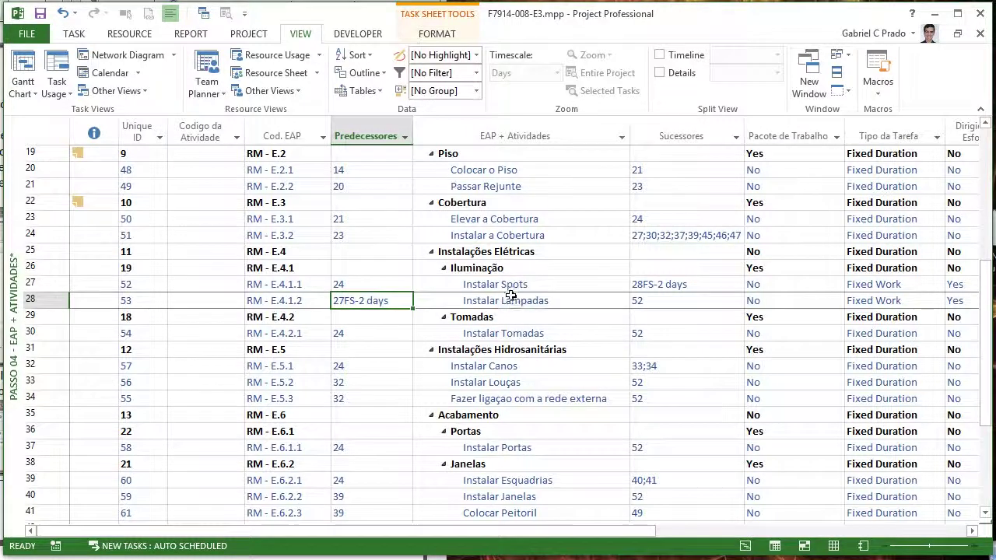
pyautogui.click(510, 290)
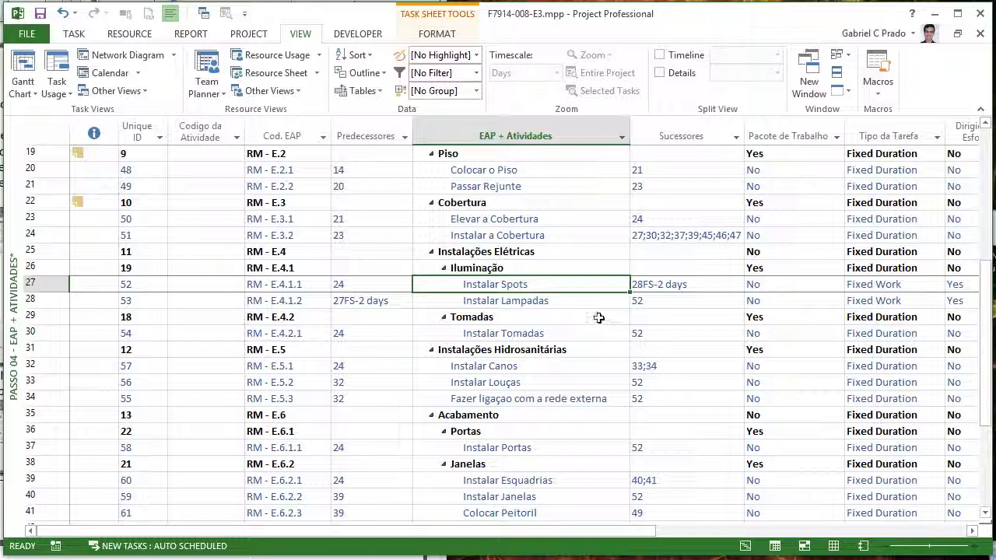
pyautogui.click(578, 303)
pyautogui.click(541, 289)
pyautogui.click(388, 304)
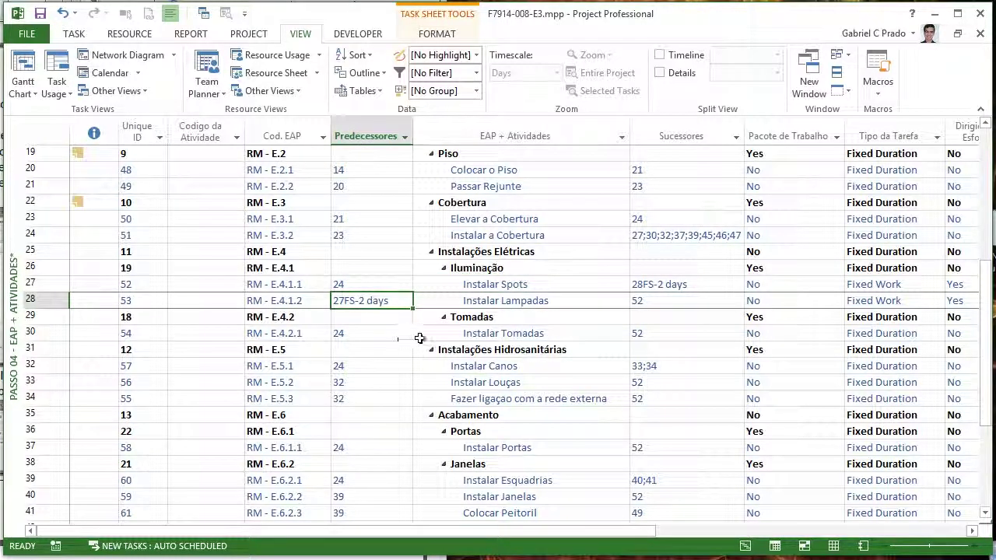
pyautogui.click(491, 288)
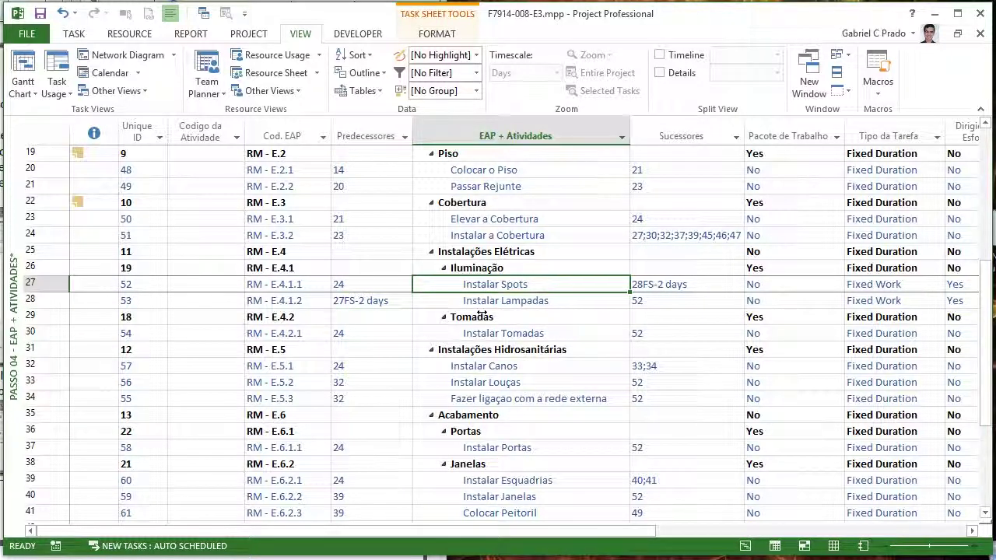
pyautogui.press('Down')
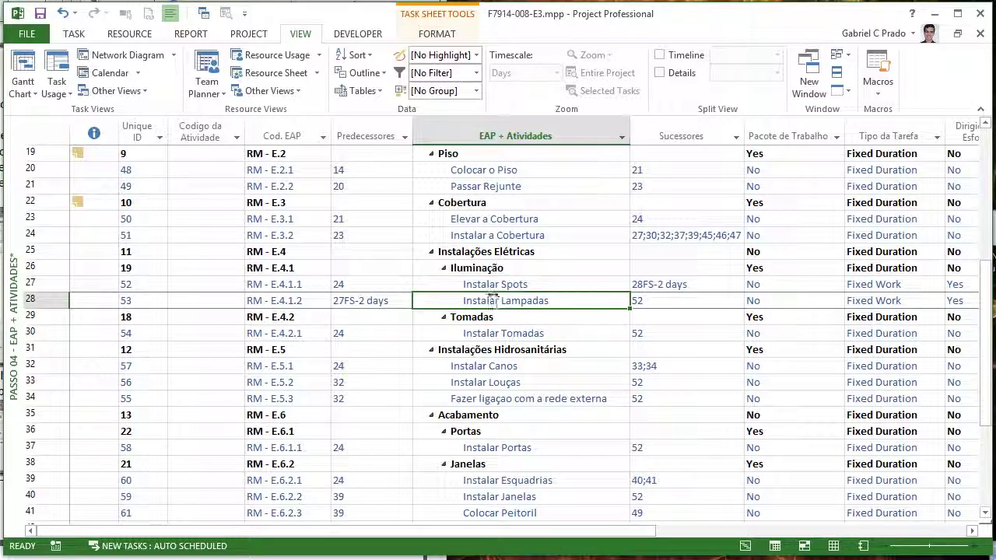
pyautogui.click(396, 319)
pyautogui.press('Up')
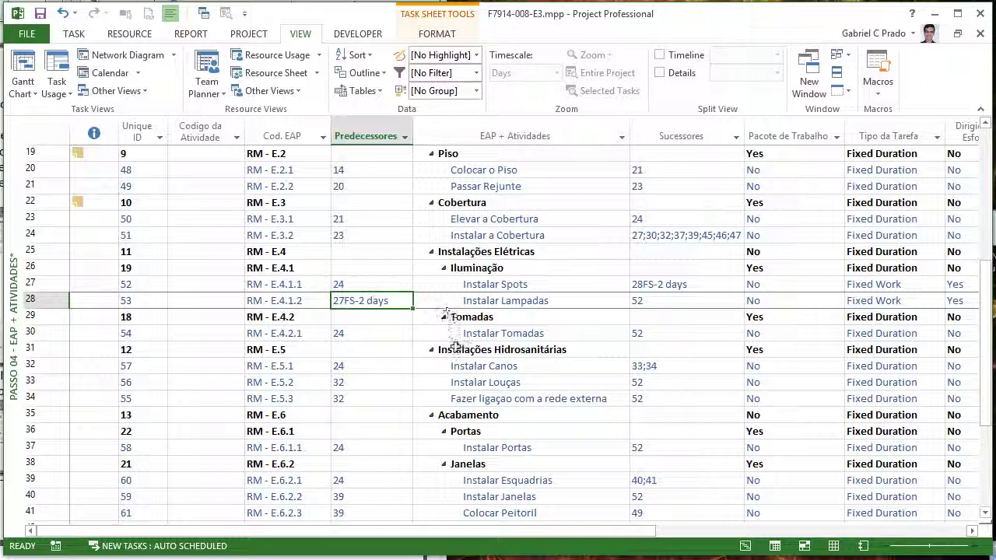
pyautogui.scroll(1, 420, 323)
pyautogui.click(387, 271)
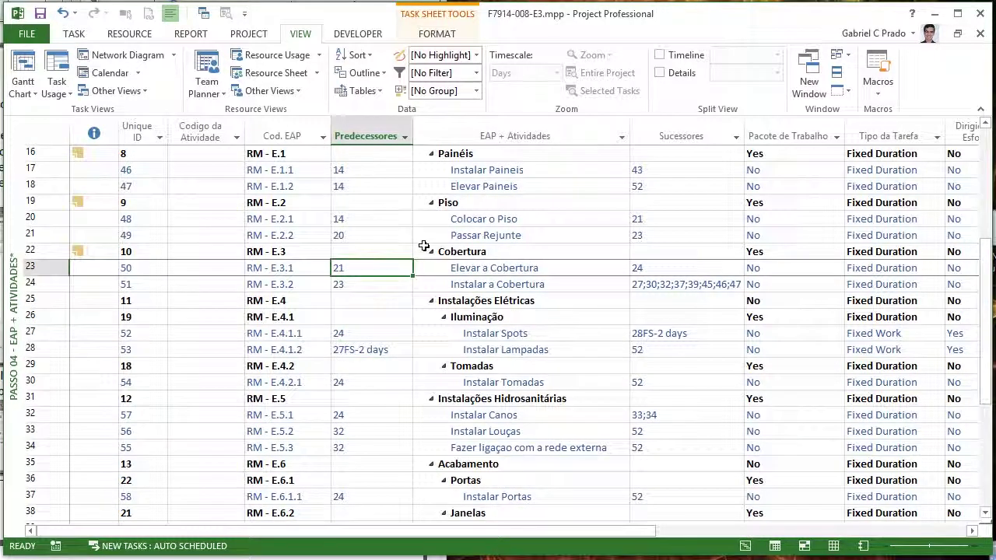
pyautogui.press('F2')
pyautogui.write('SS')
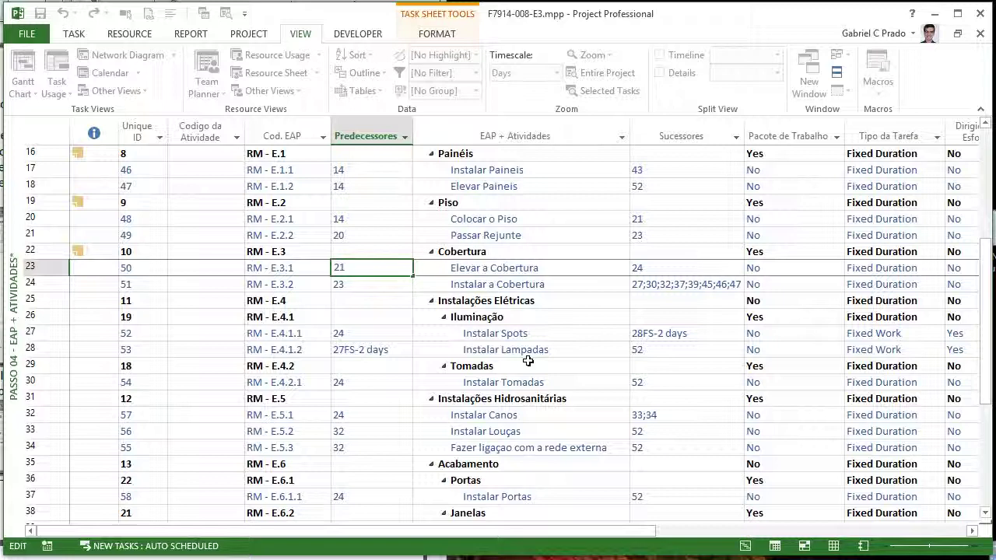
pyautogui.press('Escape')
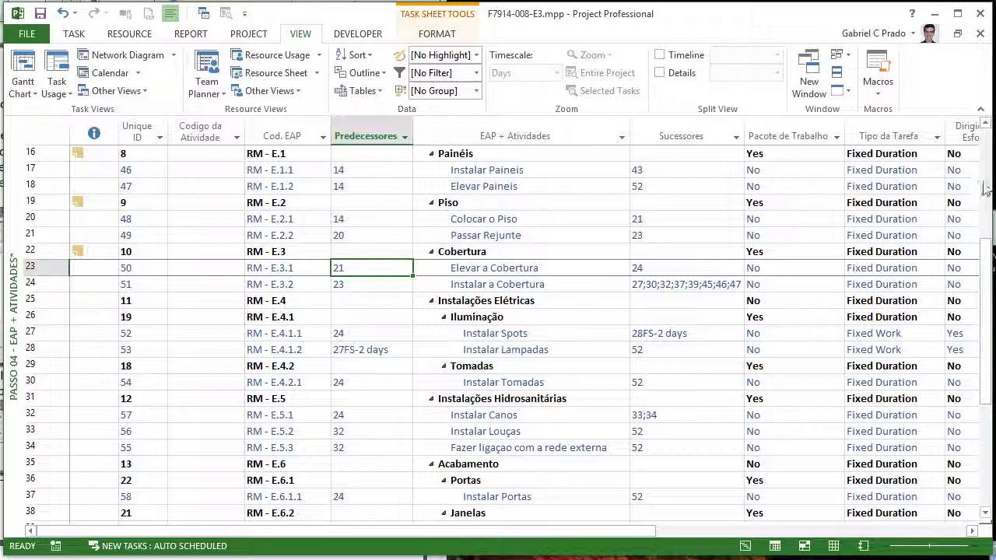
# Switch to the Passo 04 - EAP + Atividades - DR view
pyautogui.click(551, 349)
pyautogui.scroll(-8, 725, 399)
pyautogui.scroll(11, 705, 393)
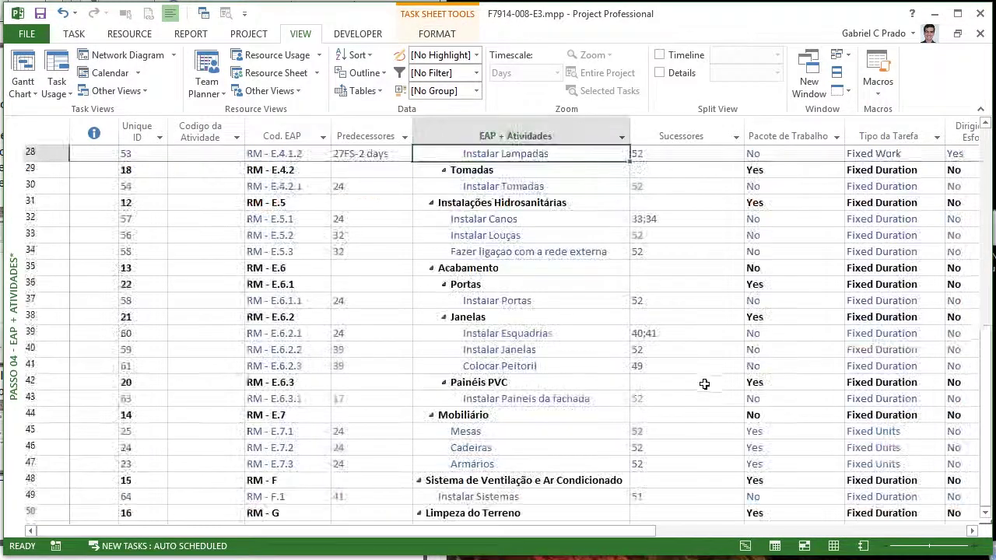
pyautogui.scroll(2, 425, 454)
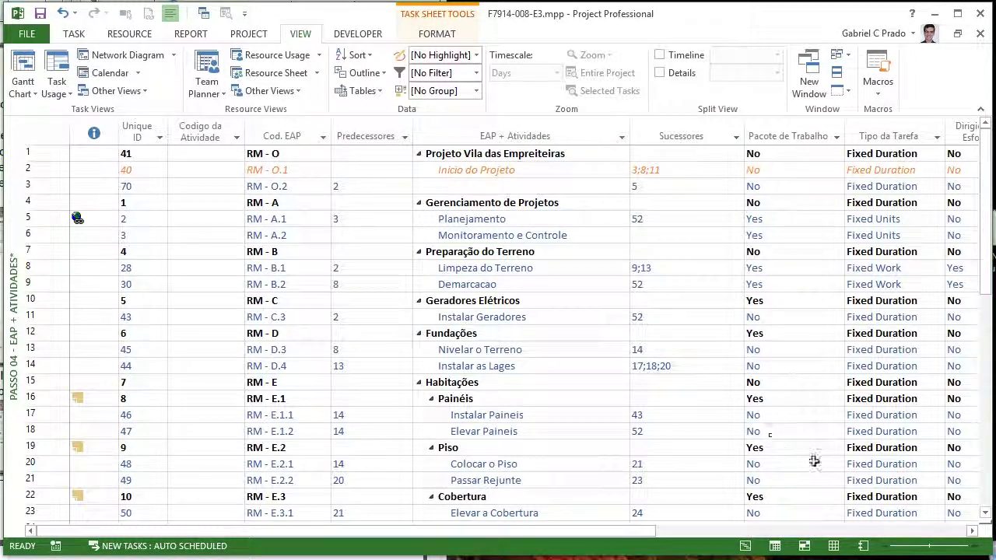
pyautogui.rightClick(15, 139)
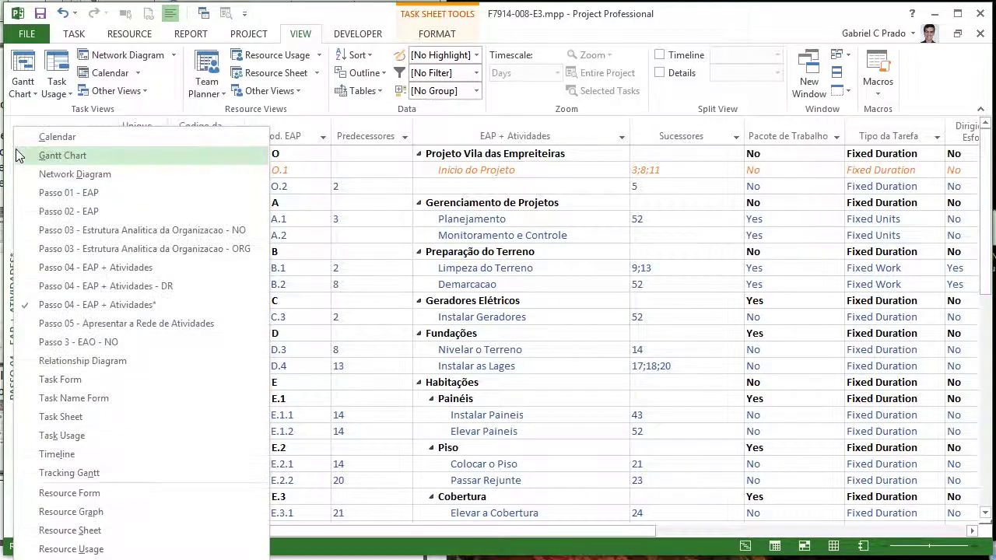
pyautogui.click(146, 288)
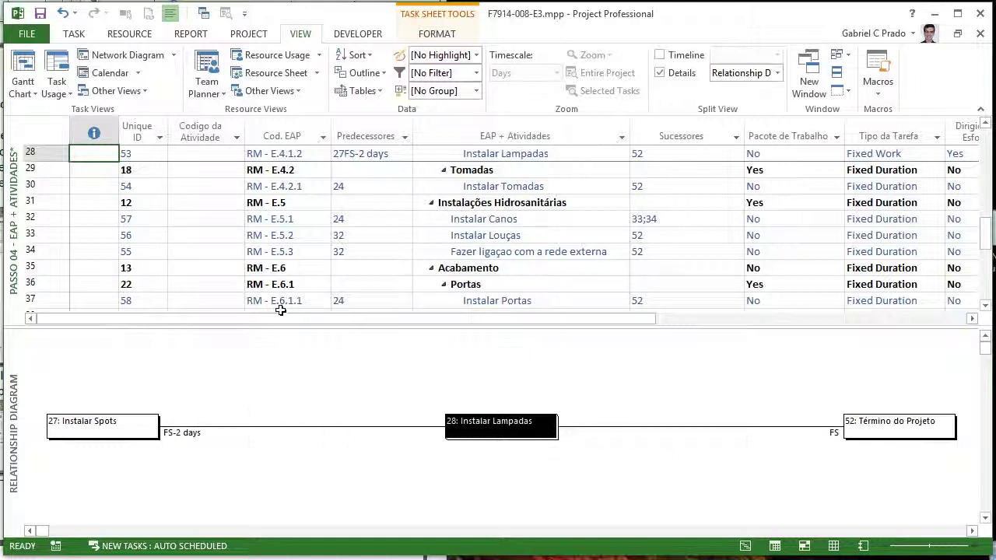
# Examine the links of Instalações Hidrosanitárias, Acabamento and Instalar Canos in the relationship diagram
pyautogui.click(202, 204)
pyautogui.click(355, 204)
pyautogui.click(361, 271)
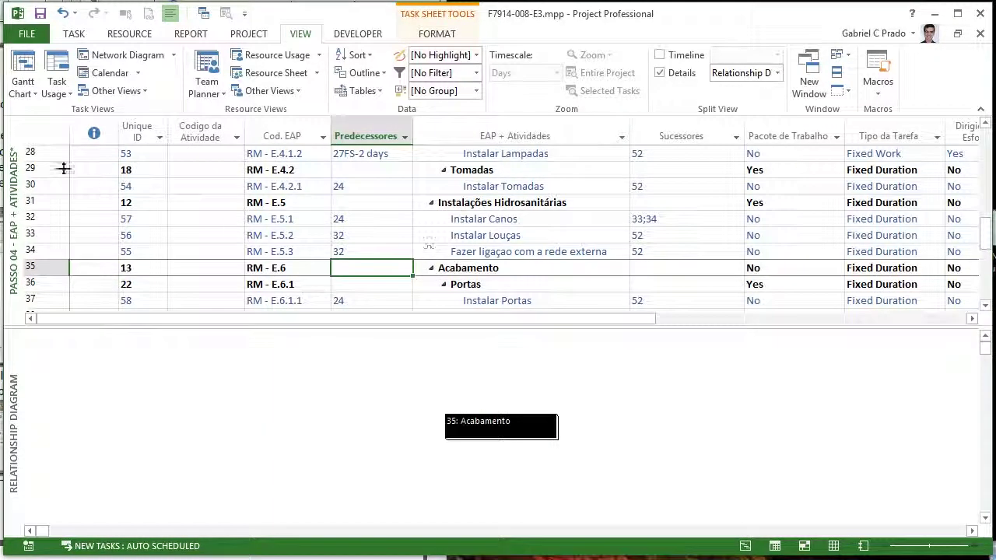
pyautogui.click(47, 132)
pyautogui.click(430, 222)
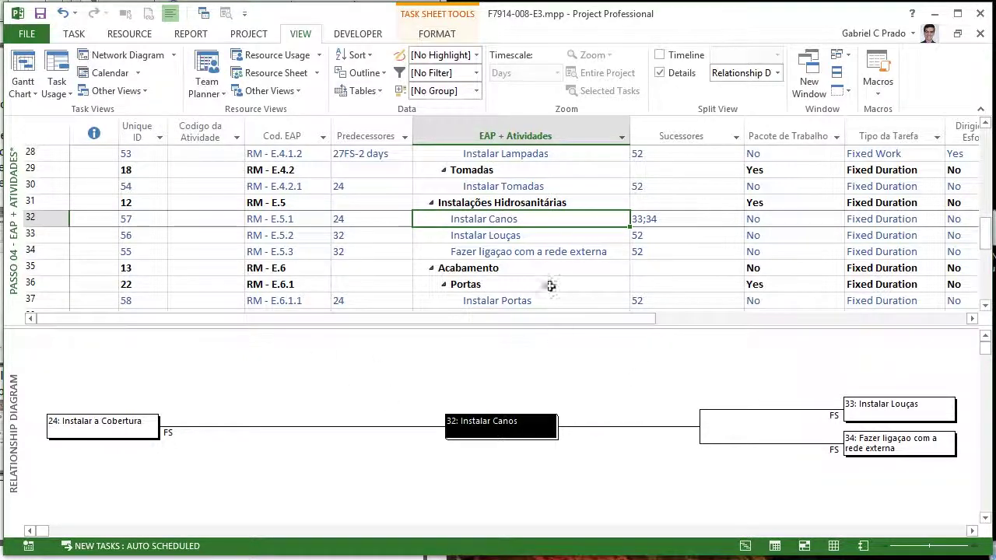
# Examine all the predecessor links of Término do Projeto in the relationship diagram
pyautogui.scroll(-1, 641, 243)
pyautogui.scroll(-5, 641, 244)
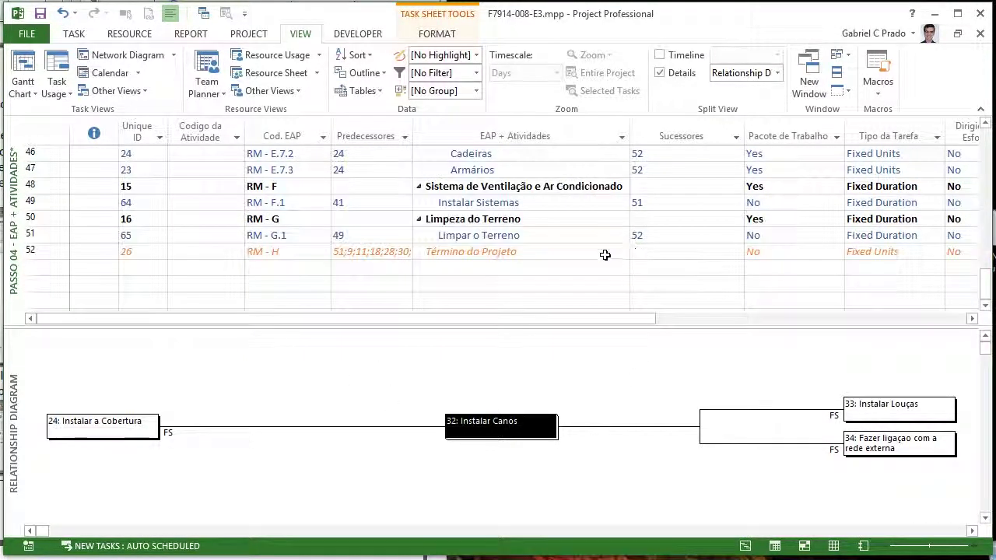
pyautogui.click(599, 255)
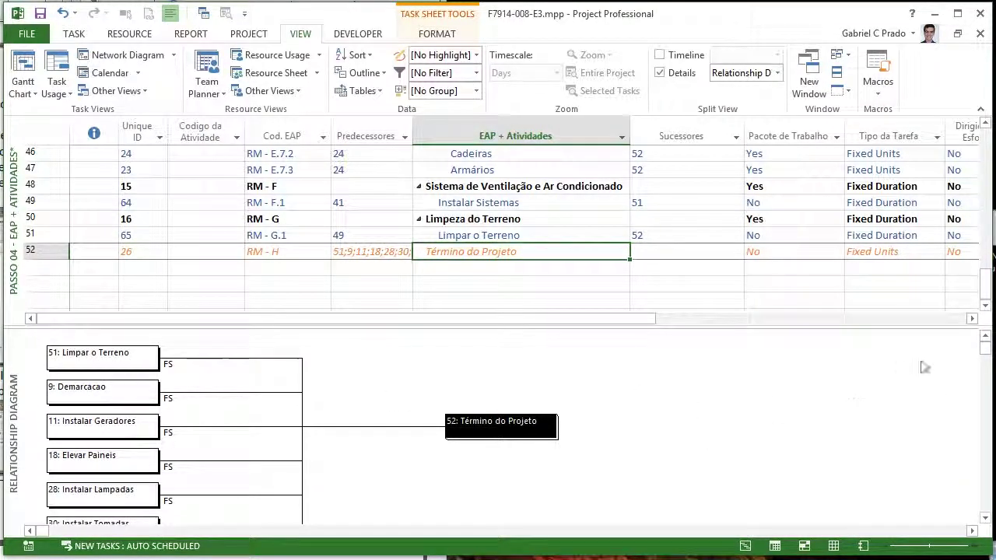
pyautogui.click(978, 350)
pyautogui.scroll(-5, 982, 365)
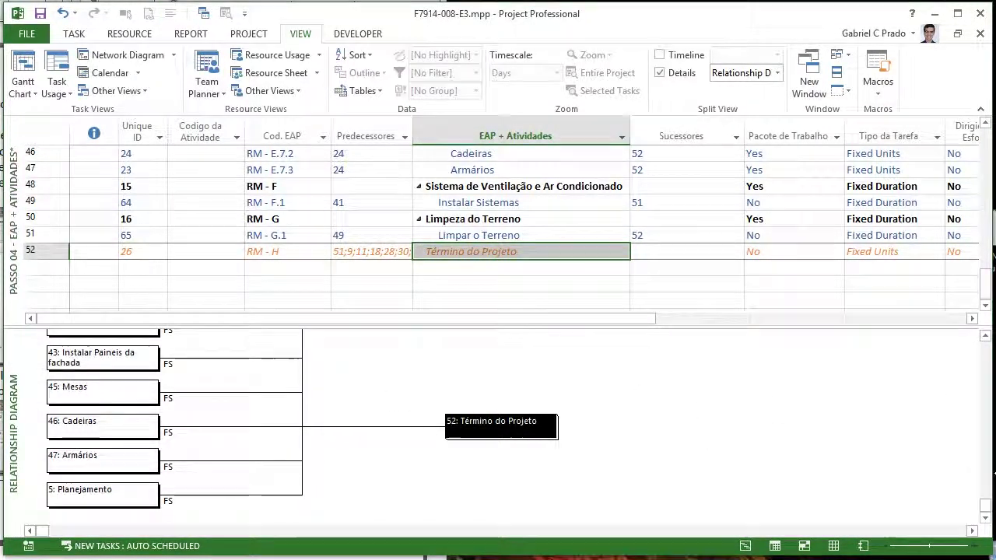
pyautogui.scroll(1, 985, 381)
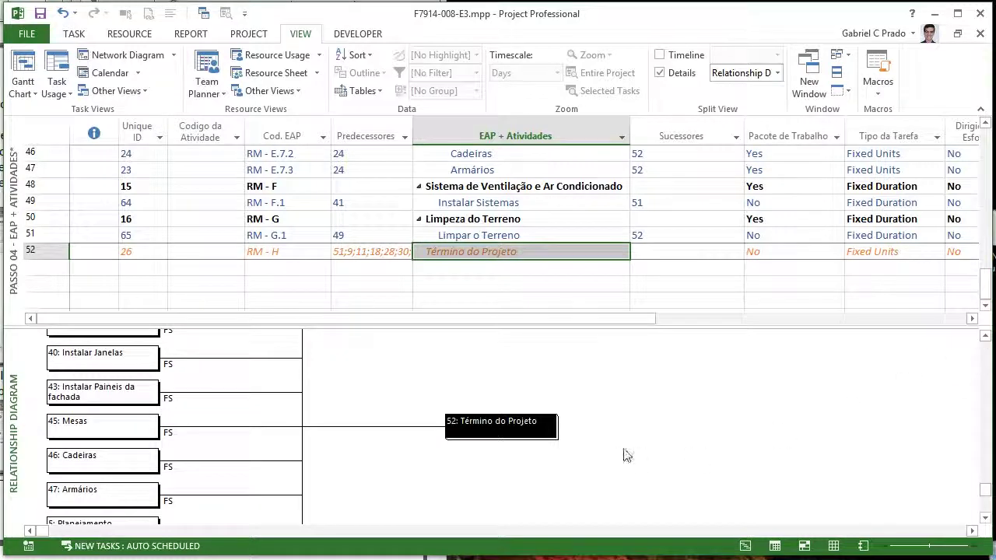
pyautogui.click(716, 280)
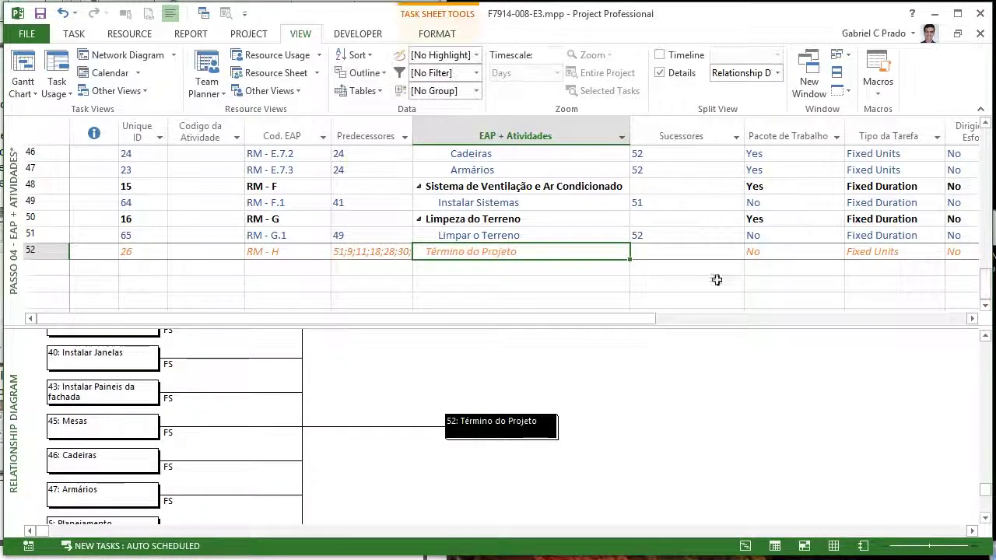
# Review the relationship diagram of each activity from Limpeza do Terreno back up to Projeto Vila das Empreiteiras
pyautogui.click(518, 218)
pyautogui.press('Up')
pyautogui.press('Up')
pyautogui.press('Up')
pyautogui.press('Up')
pyautogui.press('Up')
pyautogui.press('Up')
pyautogui.press('Up')
pyautogui.press('Up')
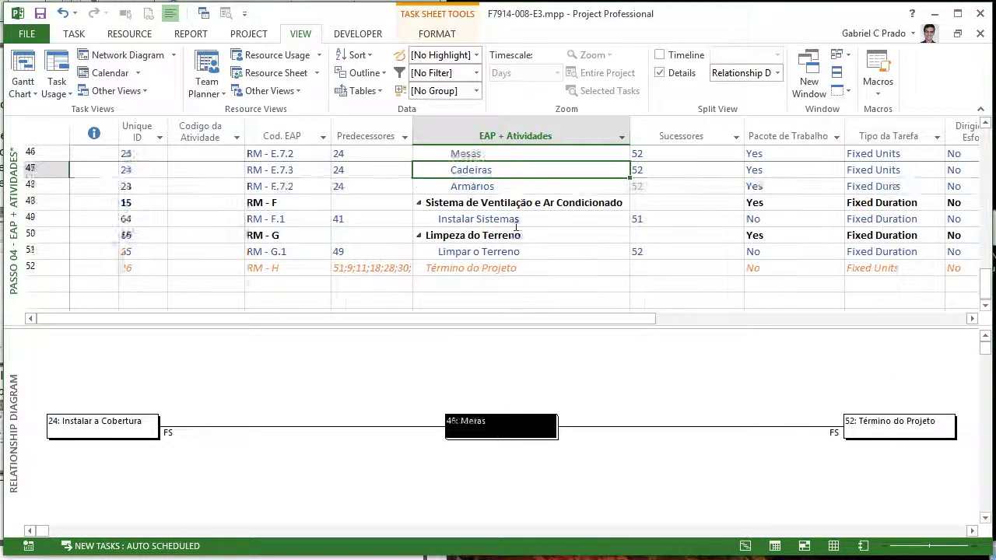
pyautogui.press('Up')
pyautogui.press('Up')
pyautogui.press('Up')
pyautogui.press('Up')
pyautogui.press('Up')
pyautogui.press('Up')
pyautogui.press('Up')
pyautogui.press('Up')
pyautogui.press('Up')
pyautogui.press('Up')
pyautogui.press('Up')
pyautogui.press('Up')
pyautogui.press('Up')
pyautogui.press('Up')
pyautogui.press('Up')
pyautogui.press('Up')
pyautogui.press('Up')
pyautogui.press('Up')
pyautogui.press('Up')
pyautogui.press('Up')
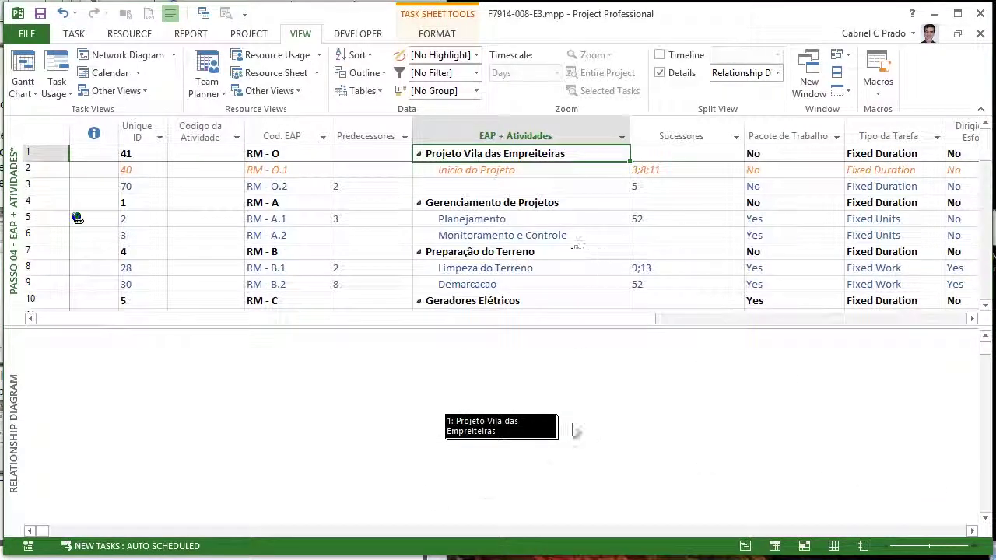
# Remove the relationship diagram pane and display the Passo 05 - Apresentar a Rede de Atividades view through to the end of the network
pyautogui.rightClick(17, 196)
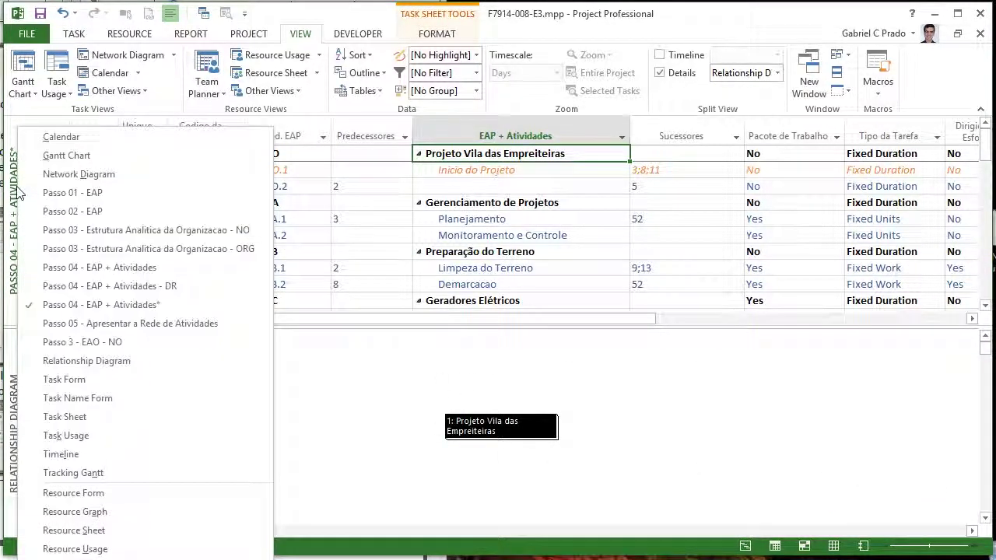
pyautogui.click(107, 285)
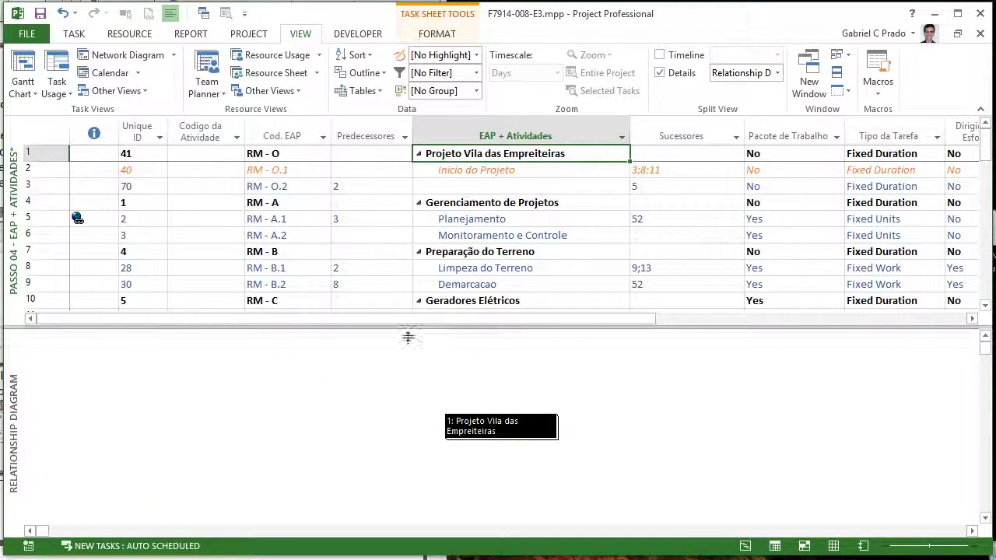
pyautogui.rightClick(14, 195)
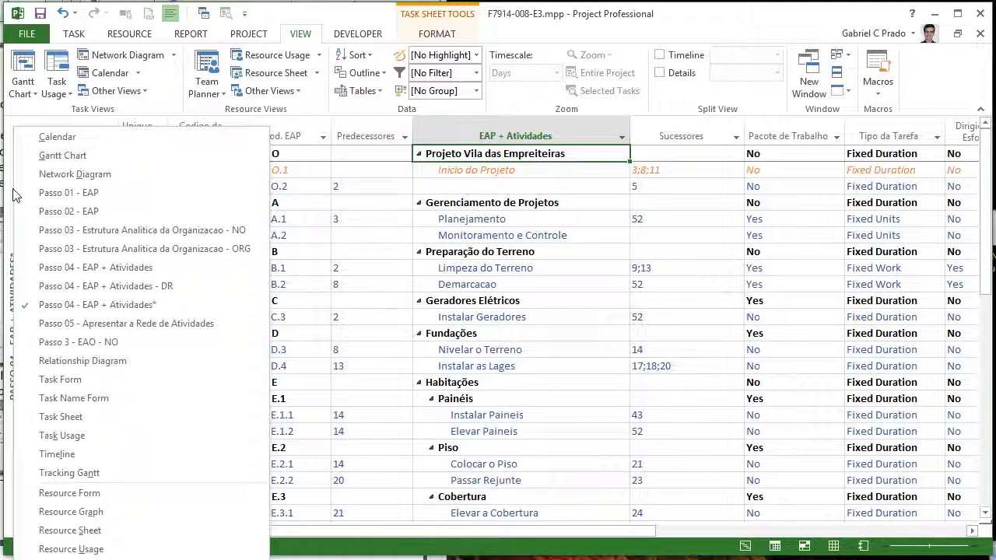
pyautogui.click(126, 323)
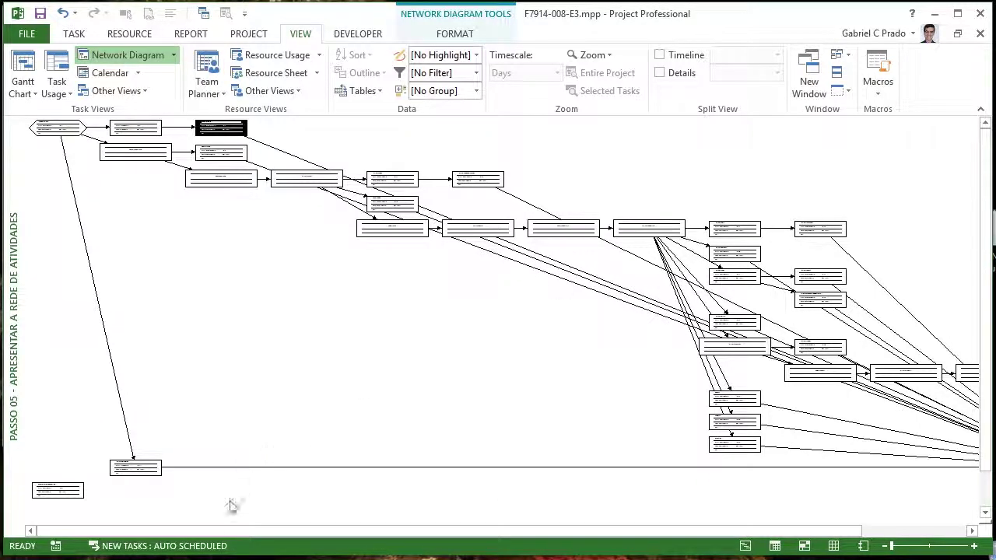
pyautogui.moveTo(230, 531); pyautogui.dragTo(554, 532)
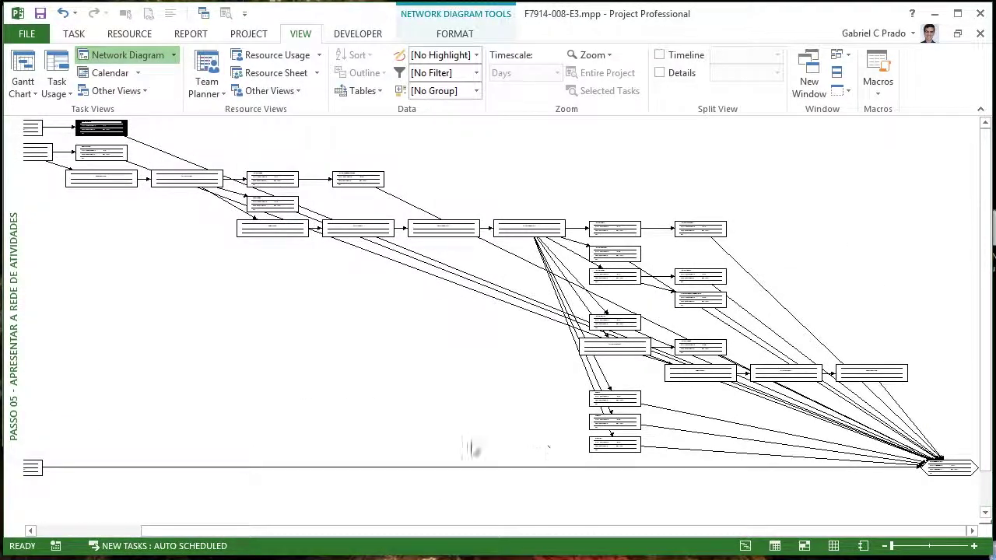
# Set the network diagram's link style to Rectilinear and look over the whole network
pyautogui.rightClick(247, 347)
pyautogui.click(302, 419)
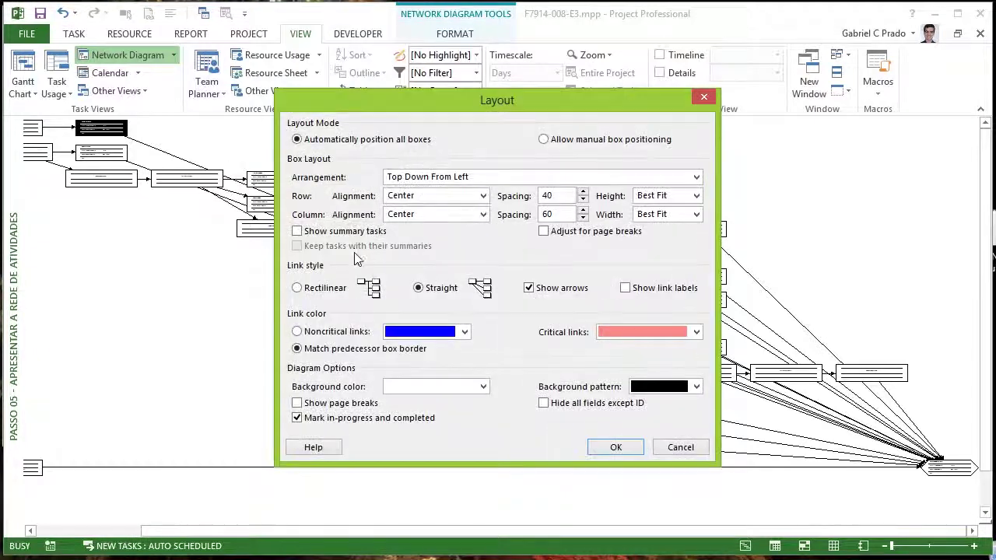
pyautogui.click(335, 289)
pyautogui.click(614, 447)
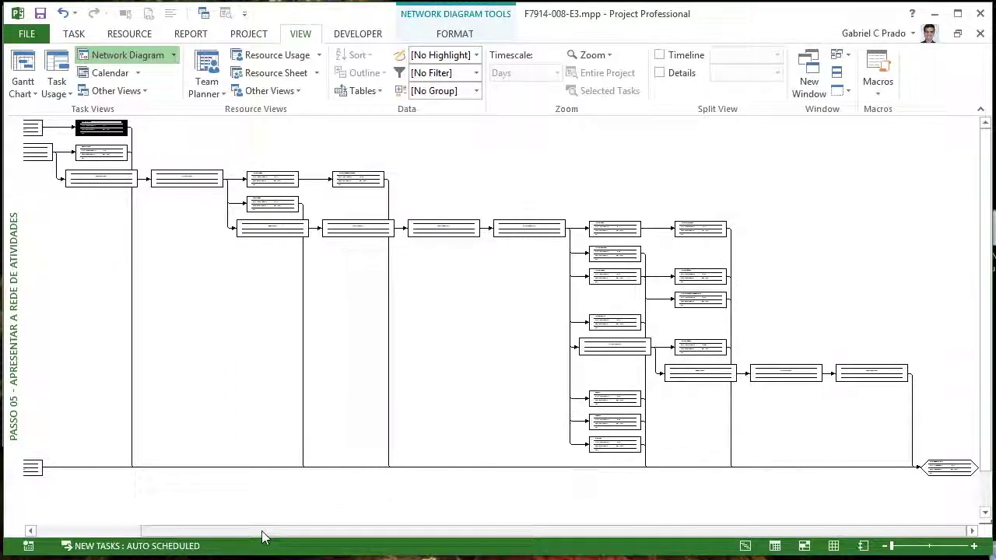
pyautogui.moveTo(262, 536); pyautogui.dragTo(158, 536)
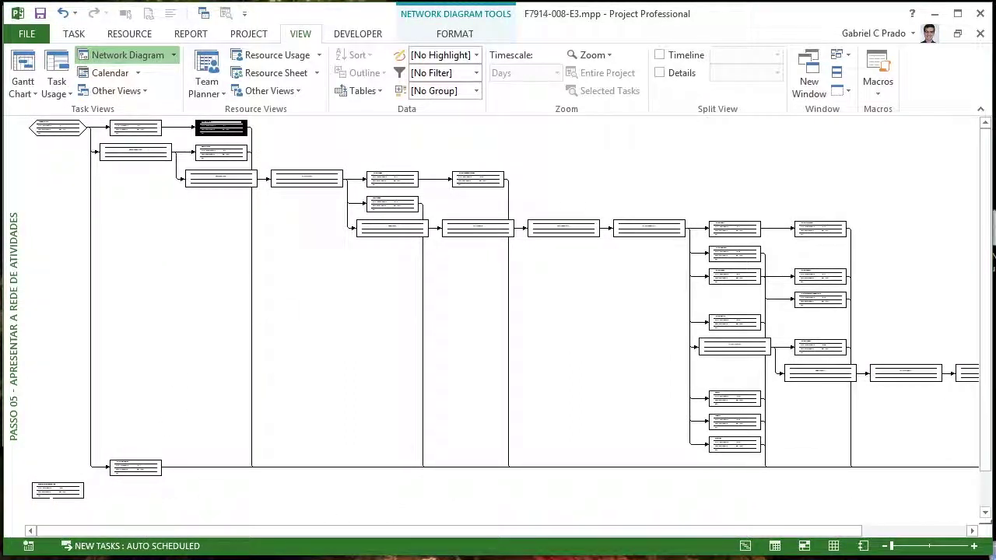
# Set the network diagram's link style back to Straight
pyautogui.rightClick(234, 260)
pyautogui.click(296, 340)
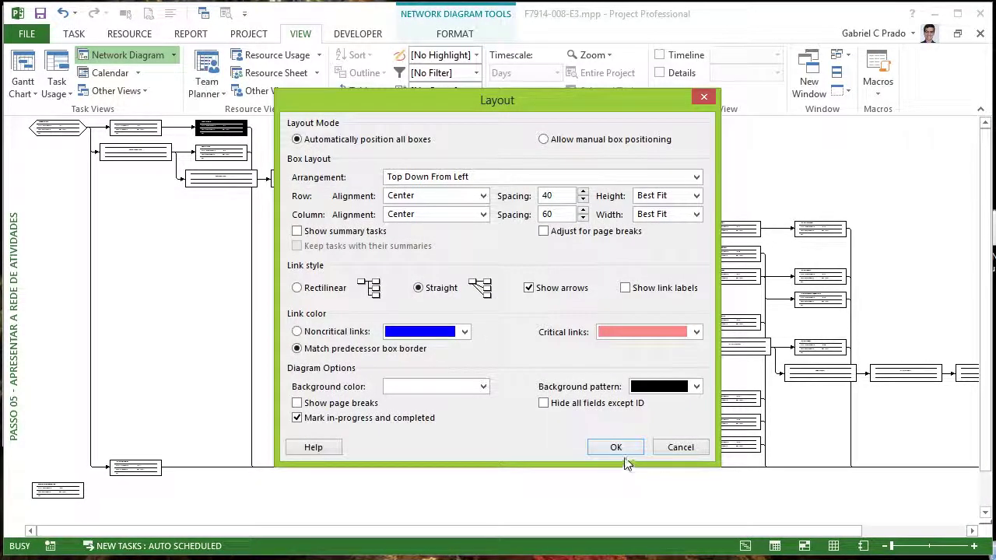
pyautogui.click(607, 448)
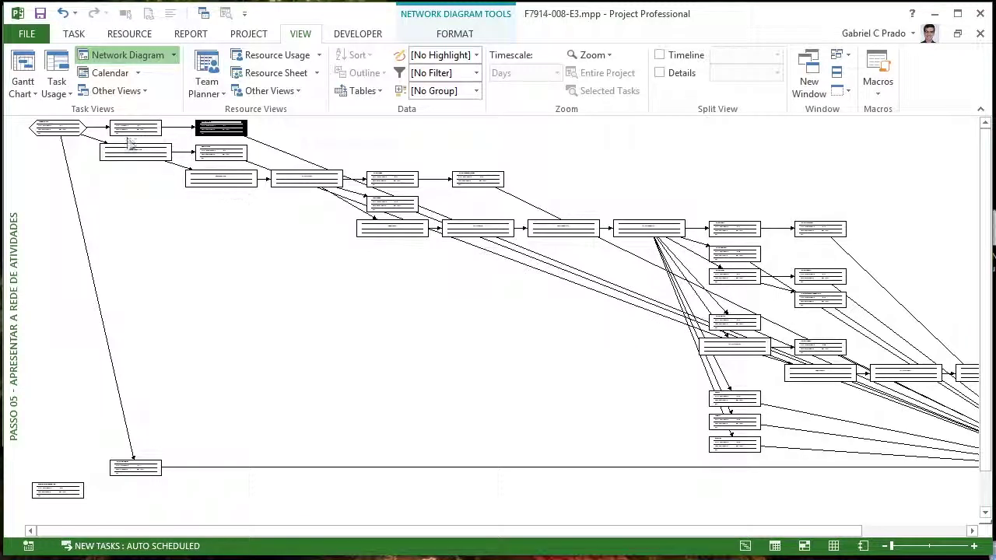
# Check the final milestone of the network and return to the start of the Passo 04 - EAP + Atividades* sheet
pyautogui.hscroll(3, 259, 228)
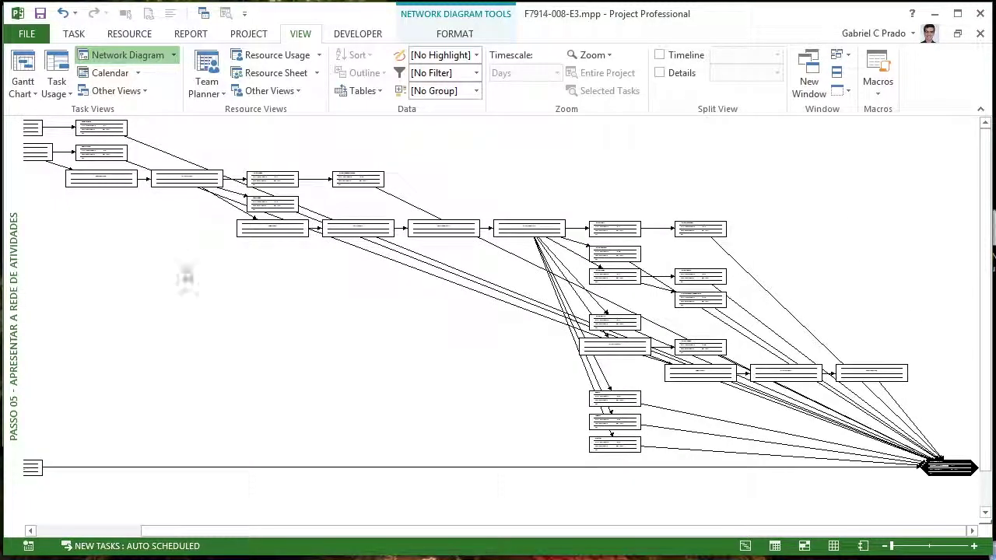
pyautogui.rightClick(17, 153)
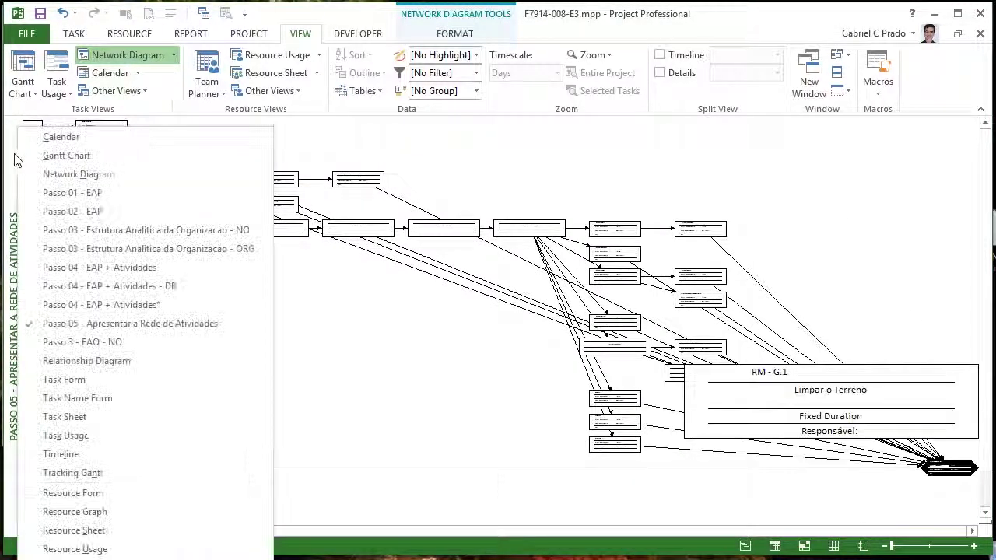
pyautogui.click(187, 305)
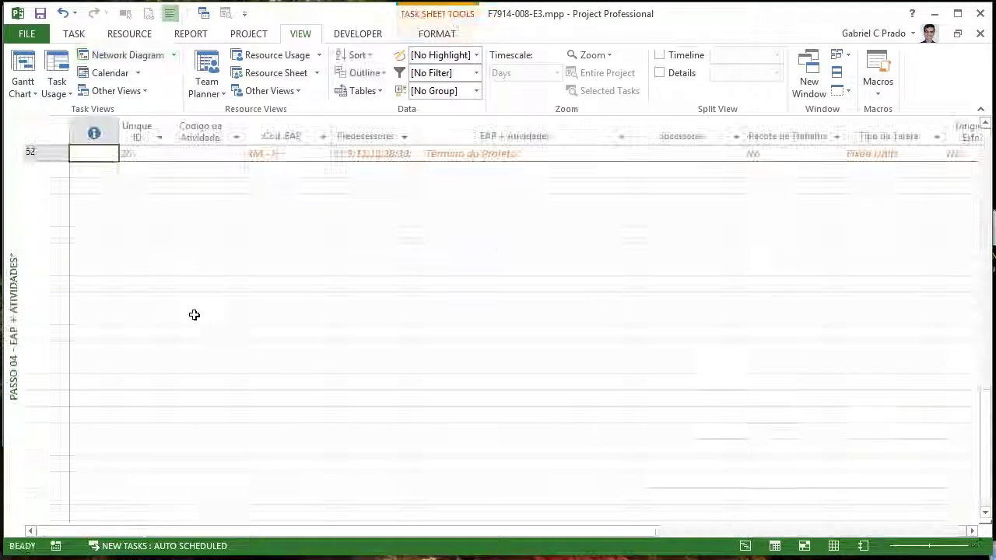
pyautogui.scroll(10, 379, 367)
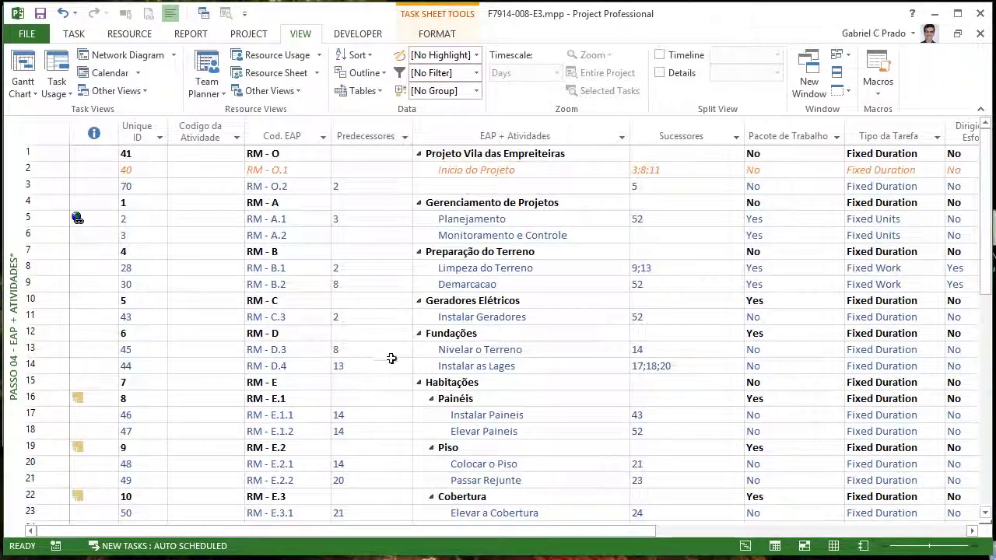
# Collapse all the project's phases from Gerenciamento de Projetos to Limpeza do Terreno in the task sheet
pyautogui.click(419, 203)
pyautogui.click(419, 219)
pyautogui.click(418, 235)
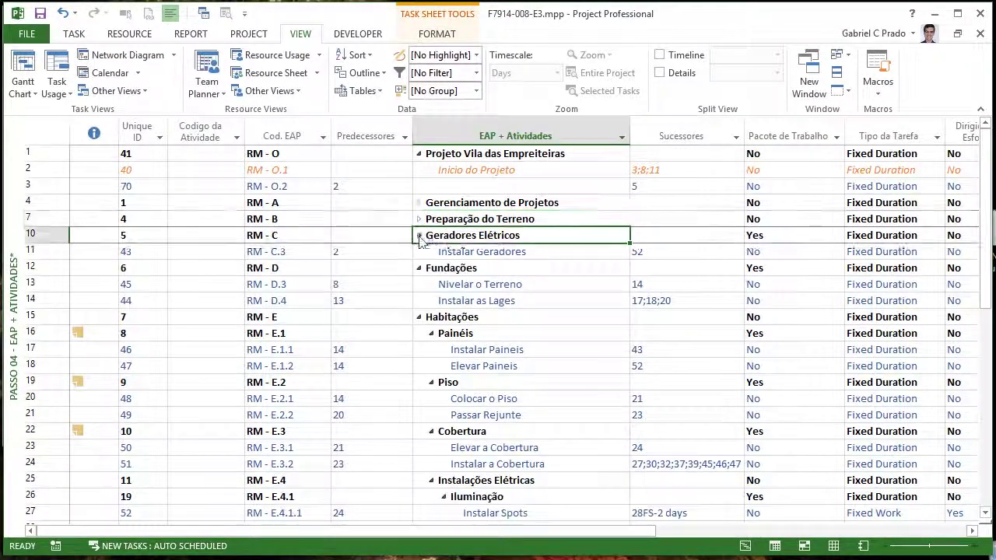
pyautogui.click(418, 252)
pyautogui.click(419, 267)
pyautogui.click(419, 284)
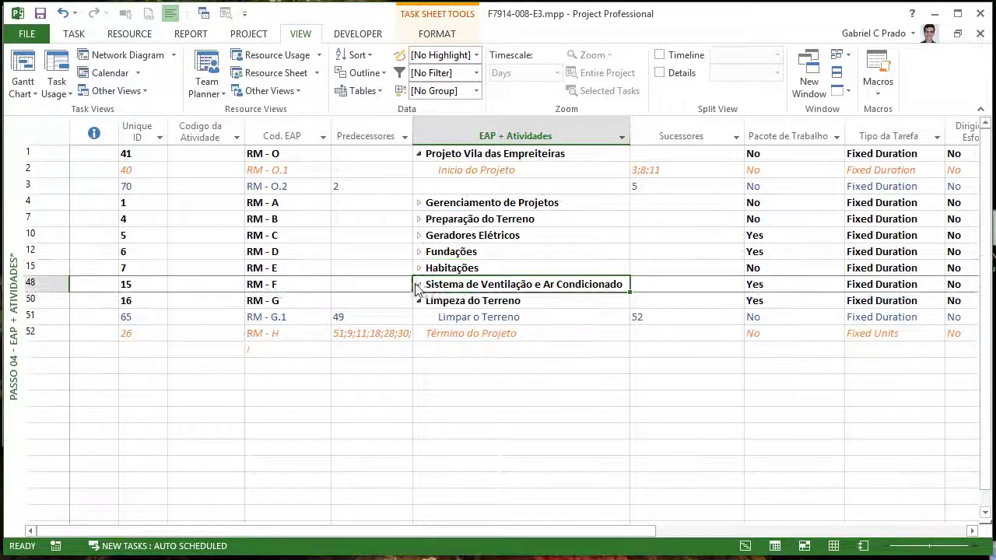
pyautogui.click(428, 303)
pyautogui.click(418, 301)
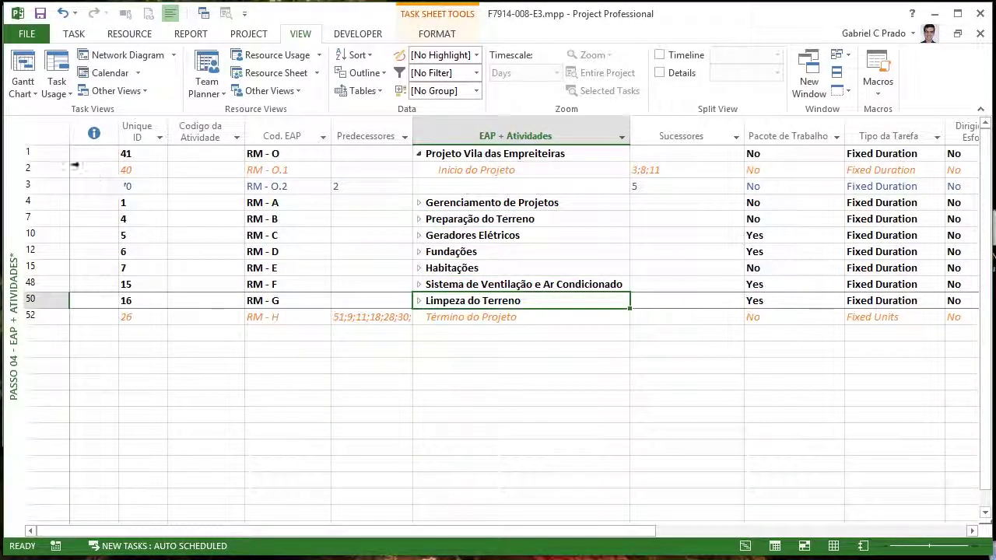
# Switch to the Passo 01 - EAP view and inspect the activities under Geradores Elétricos and Fundações, leaving both phases collapsed
pyautogui.rightClick(12, 148)
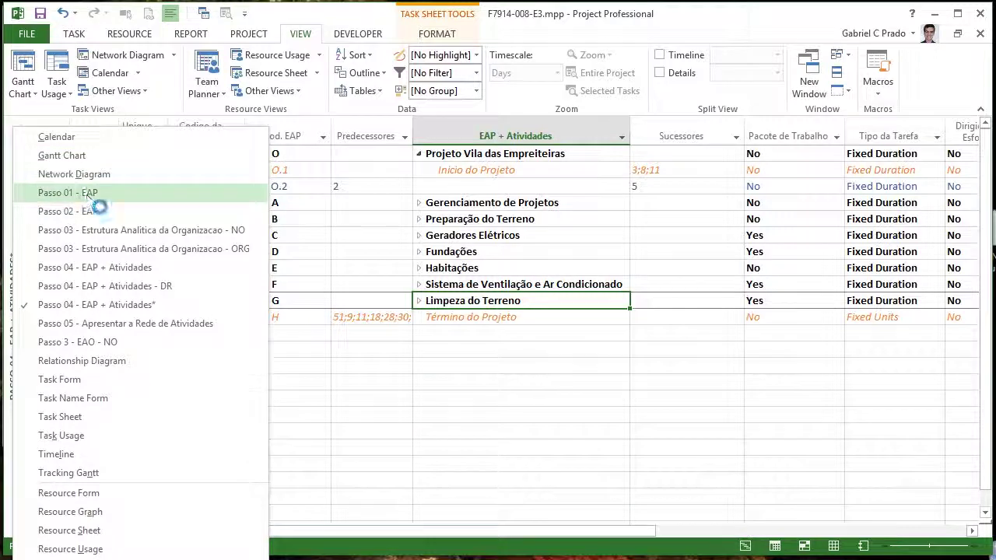
pyautogui.click(66, 193)
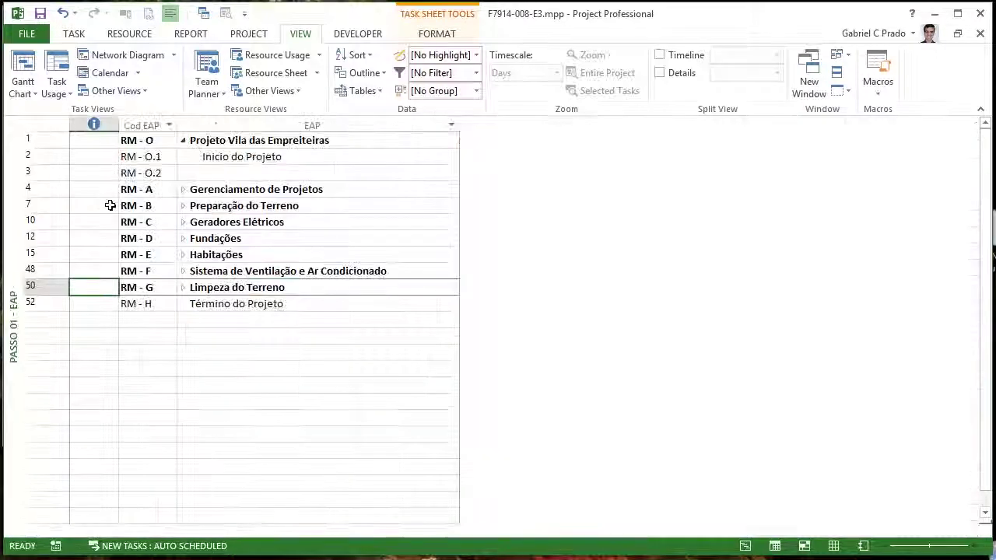
pyautogui.click(184, 207)
pyautogui.click(183, 205)
pyautogui.click(183, 222)
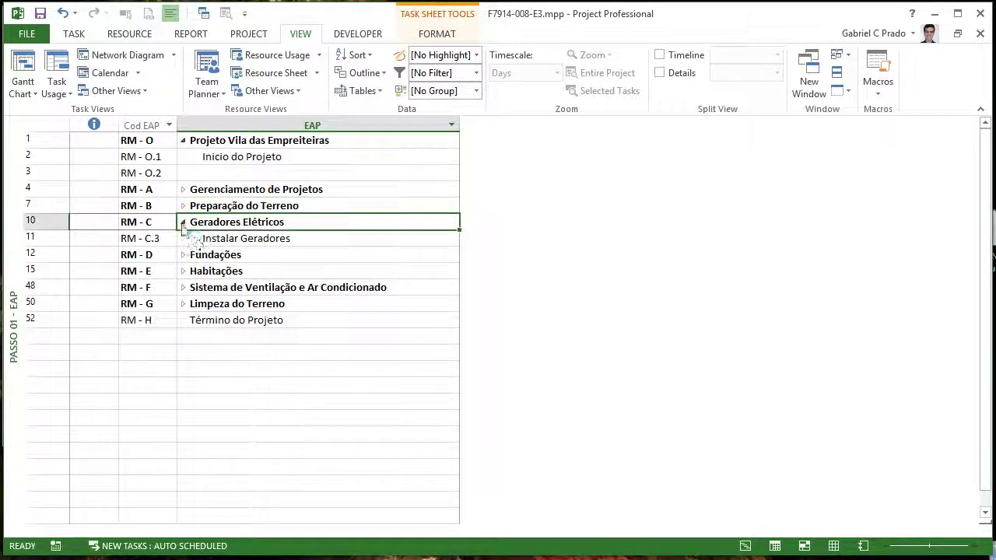
pyautogui.click(187, 259)
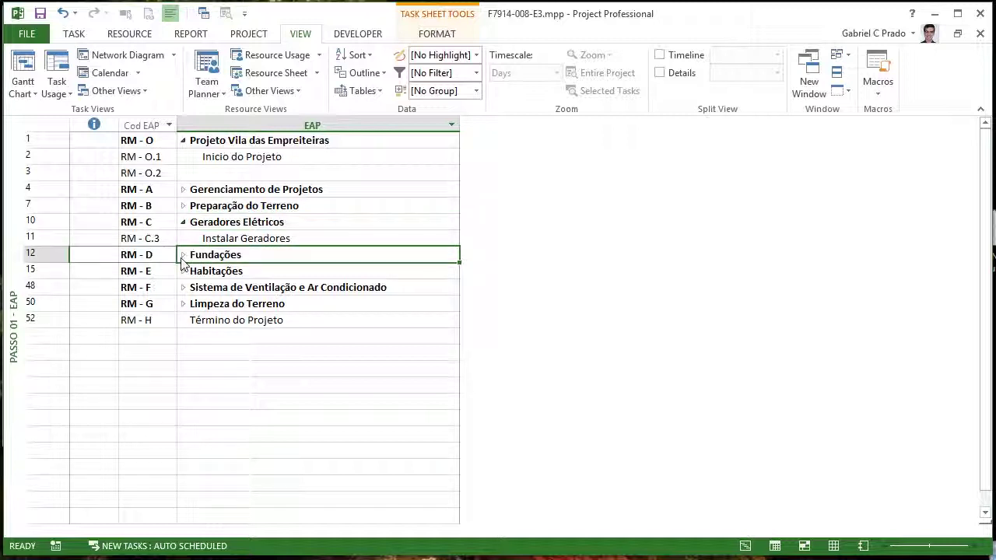
pyautogui.click(183, 255)
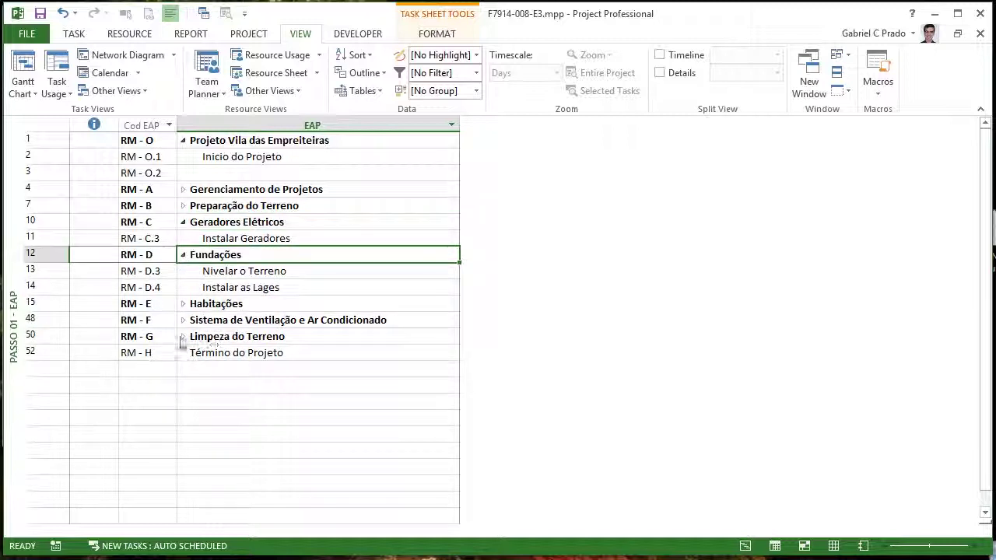
pyautogui.click(182, 255)
pyautogui.click(195, 224)
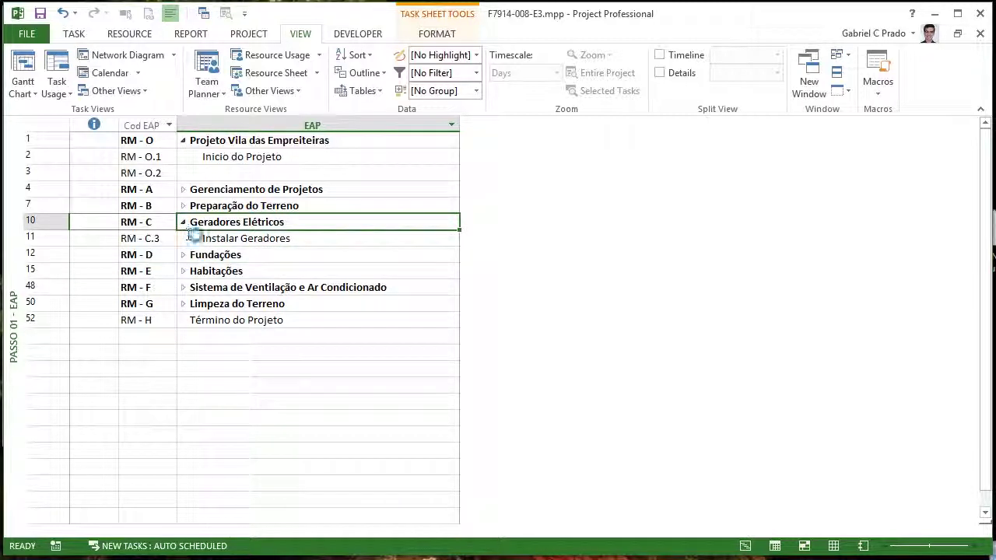
pyautogui.click(183, 222)
# Check the Passo 05 - Apresentar a Rede de Atividades network with the phases collapsed and return to Passo 01 - EAP
pyautogui.rightClick(17, 180)
pyautogui.click(109, 325)
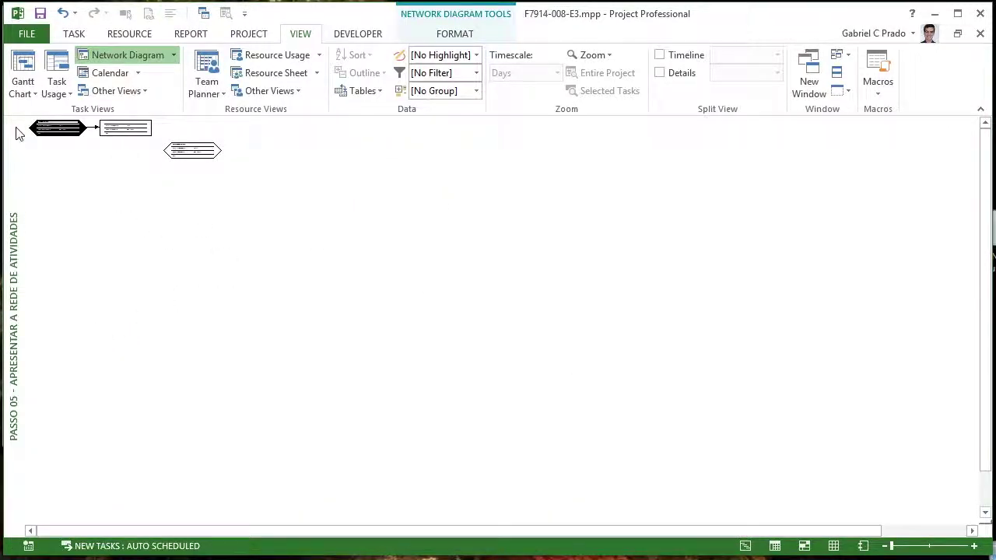
pyautogui.rightClick(16, 130)
pyautogui.click(95, 194)
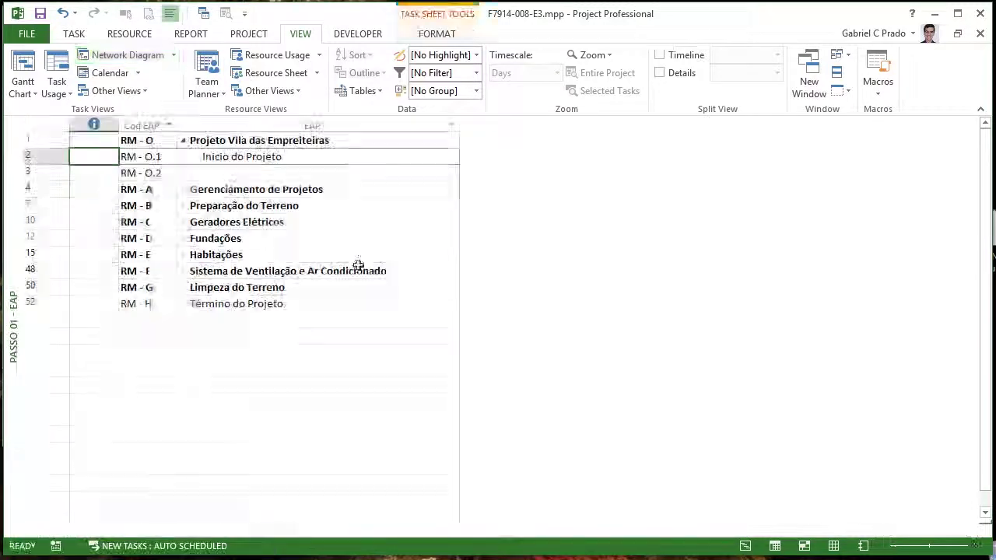
# Select the entire EAP sheet and expand the outline of all its phases
pyautogui.click(47, 125)
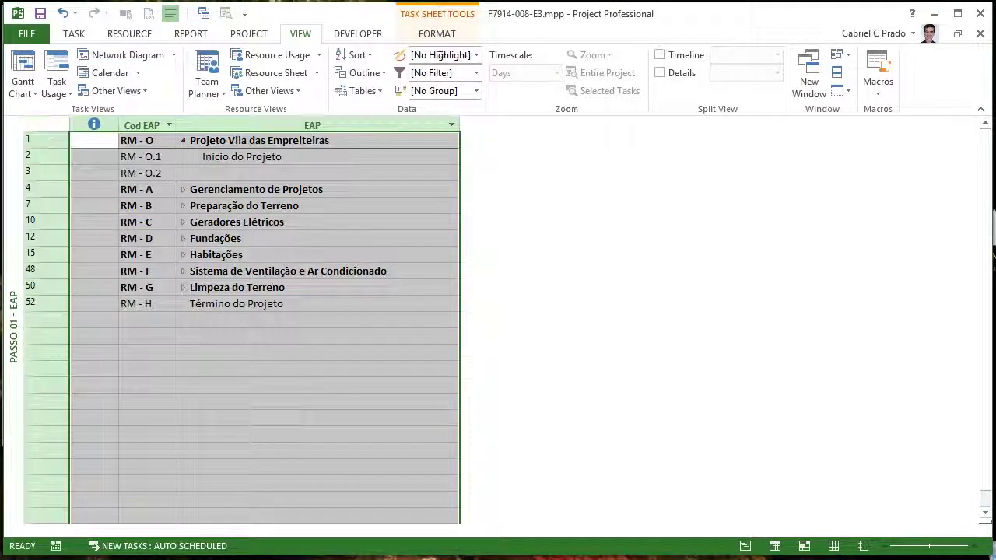
pyautogui.click(360, 91)
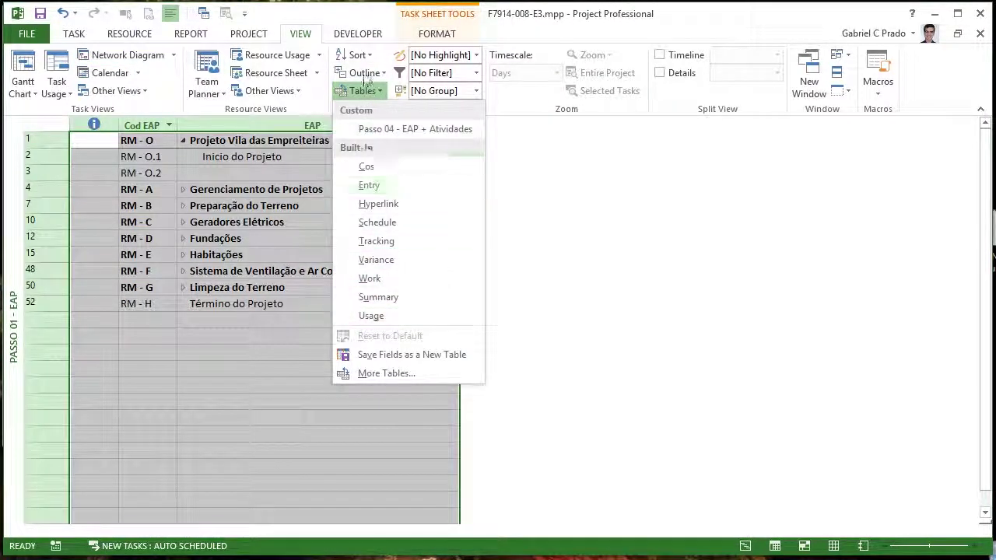
pyautogui.click(365, 73)
pyautogui.click(365, 73)
pyautogui.click(386, 300)
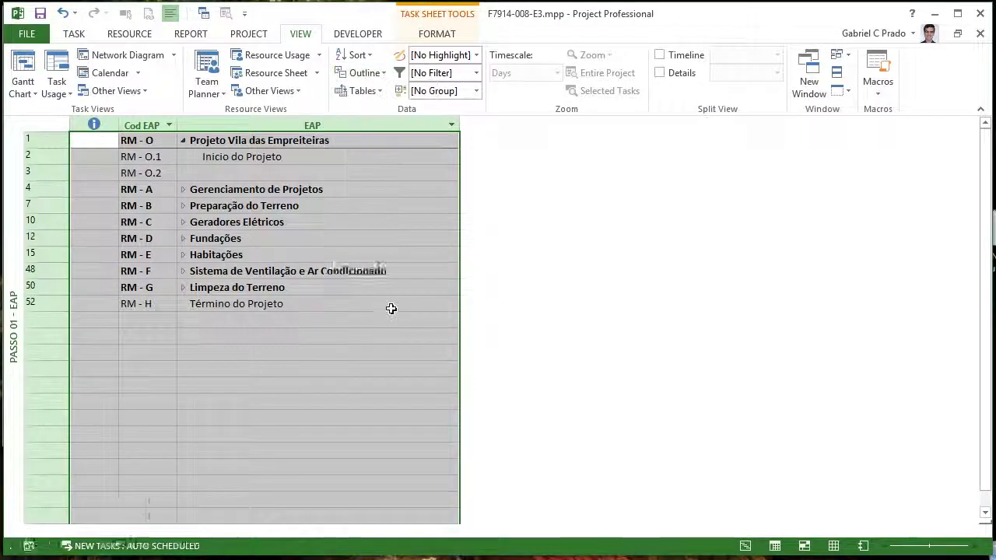